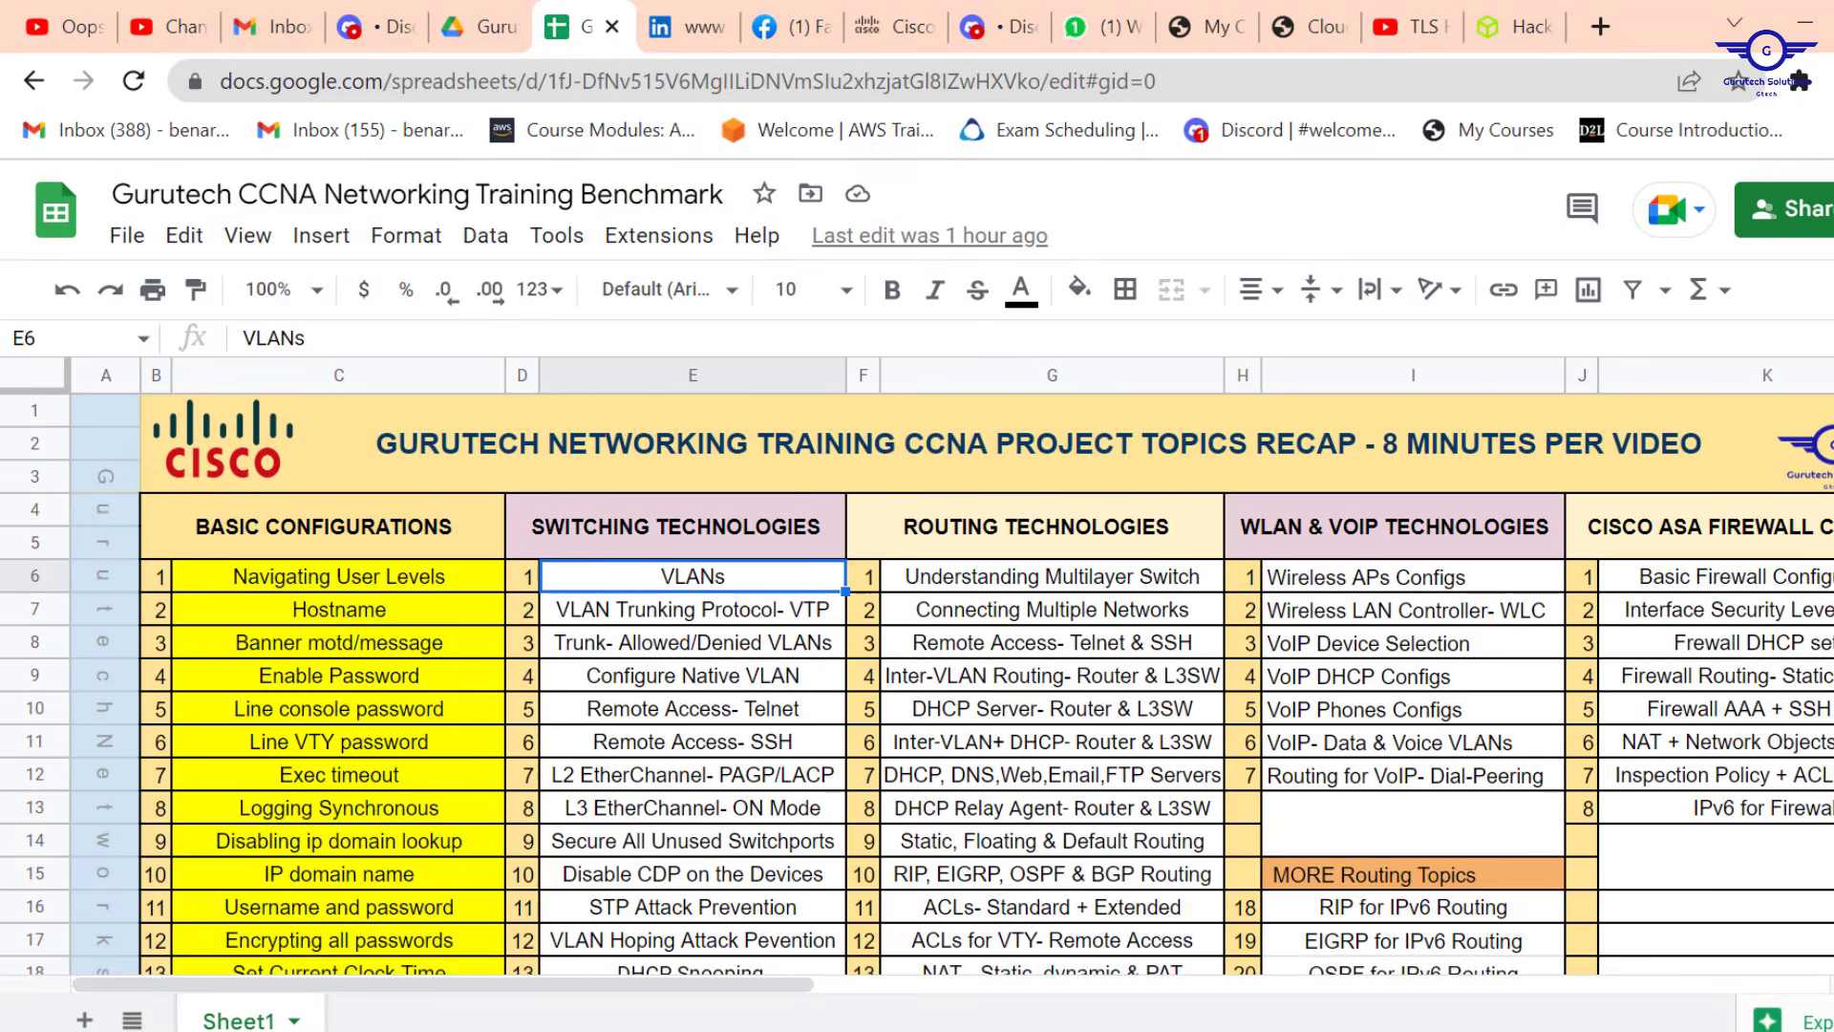
Review the CCNA topic lists in the training spreadsheet, from the Basic Configurations heading to the VLANs entry under Switching Technologies.
scroll(917, 683, "down", 3)
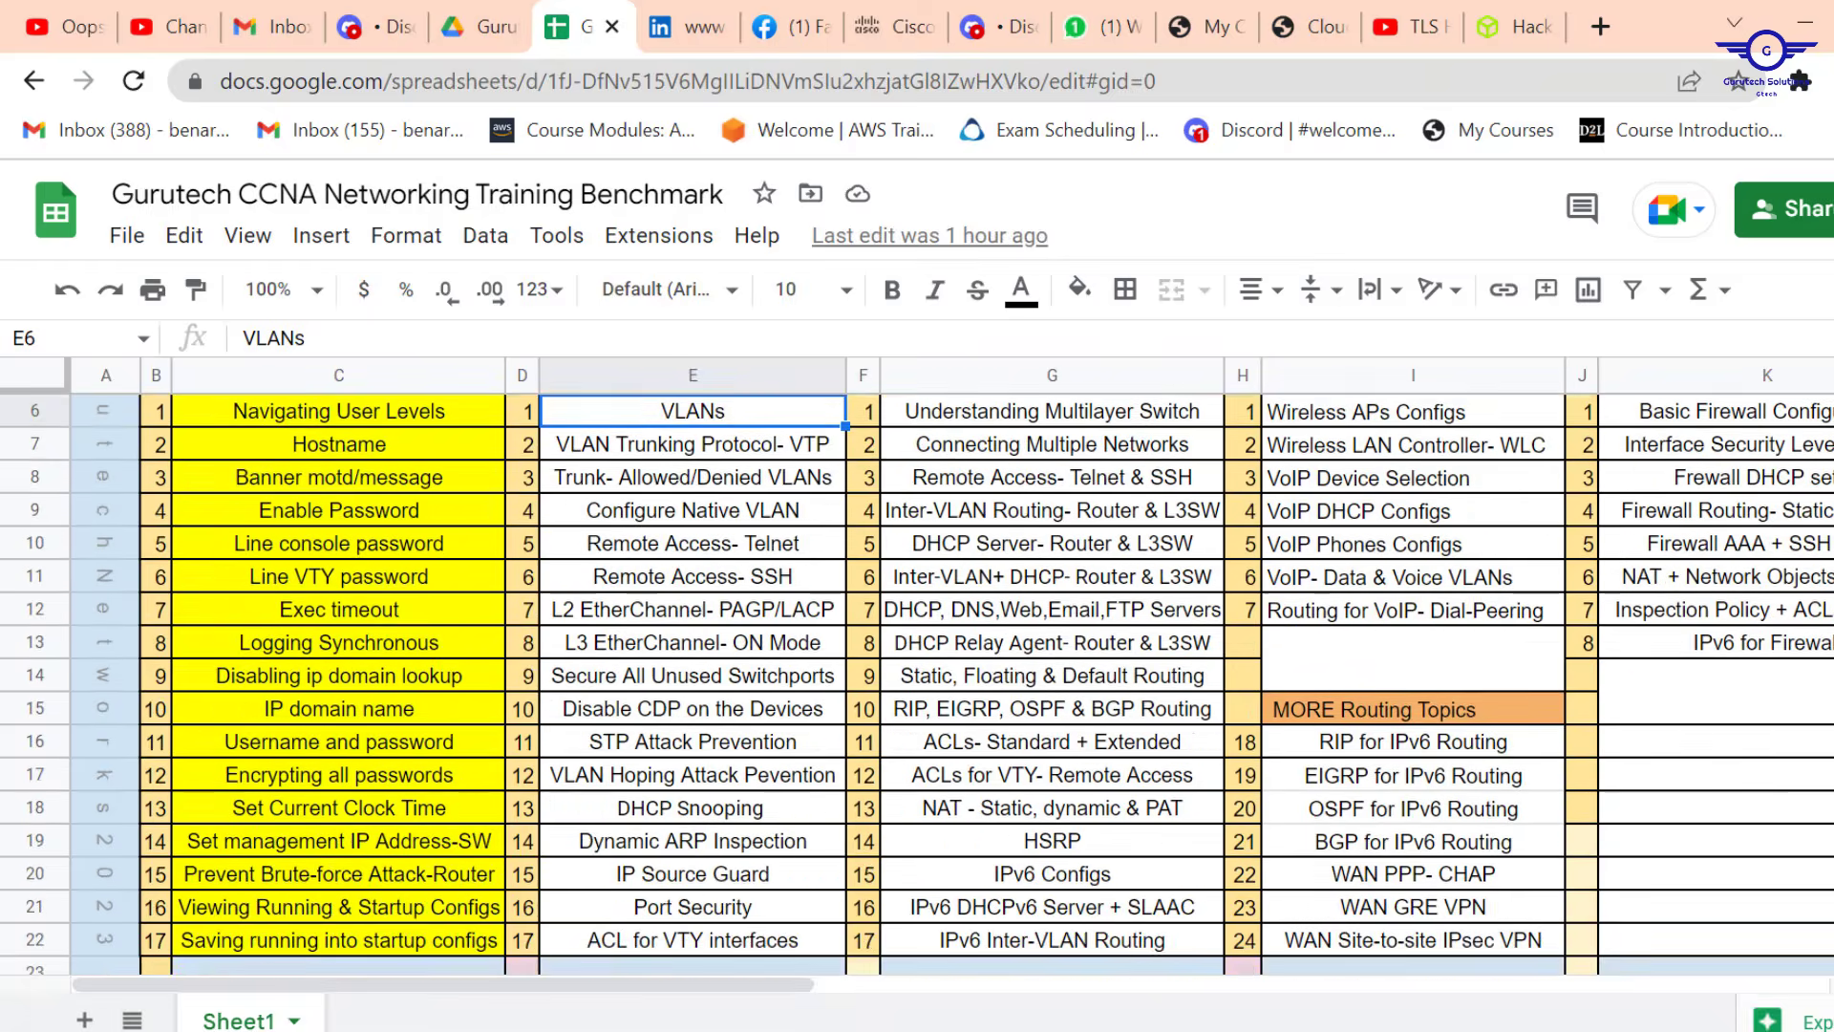
scroll(917, 683, "up", 3)
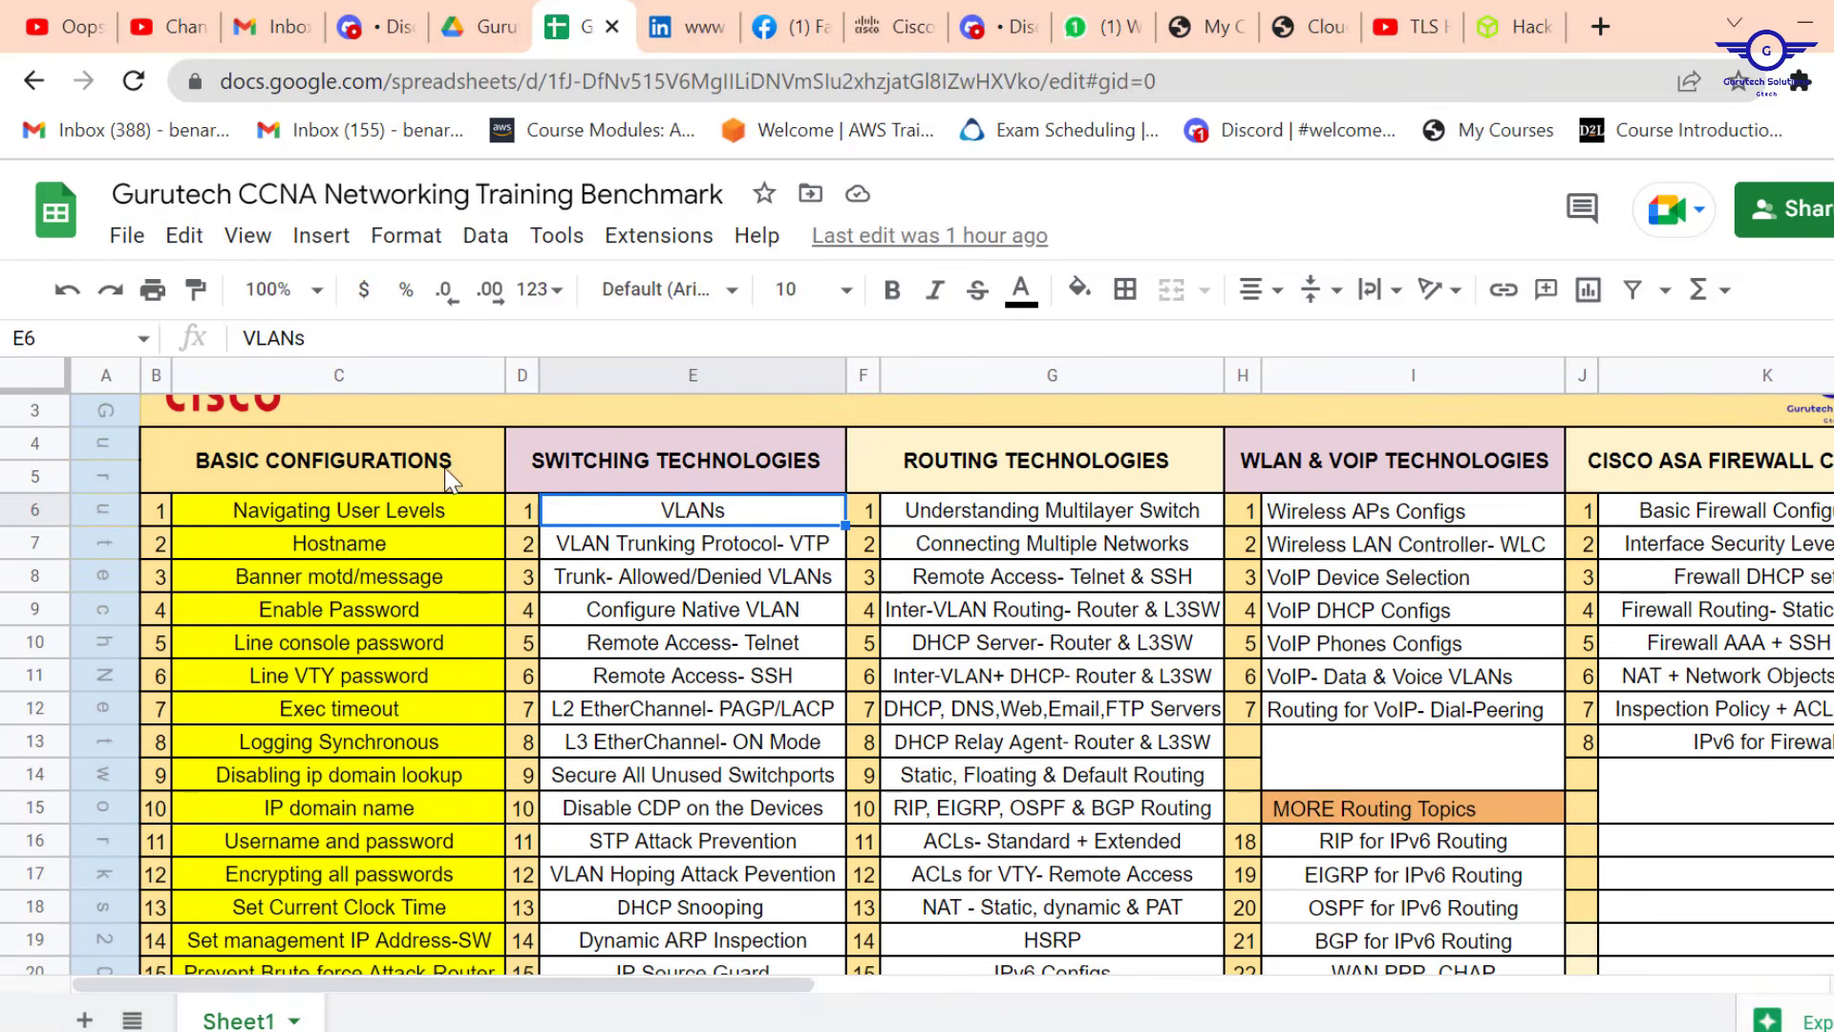
left_click(306, 468)
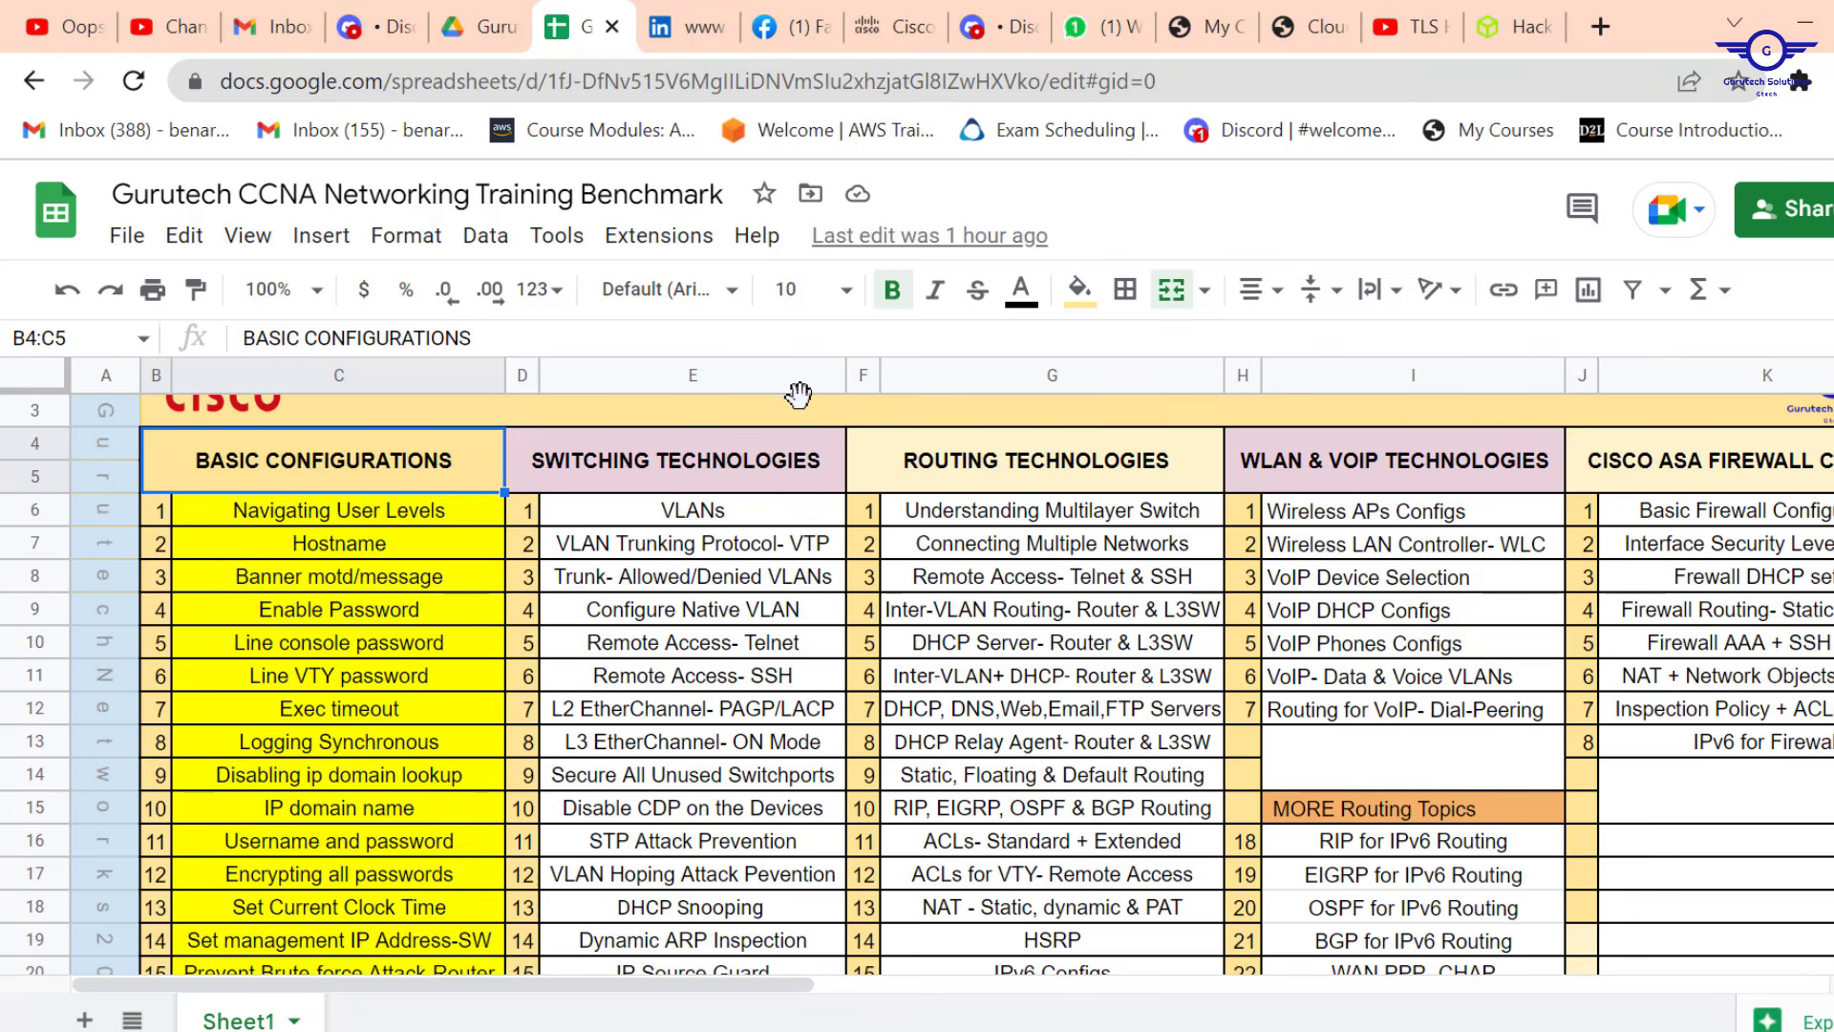
left_click(720, 524)
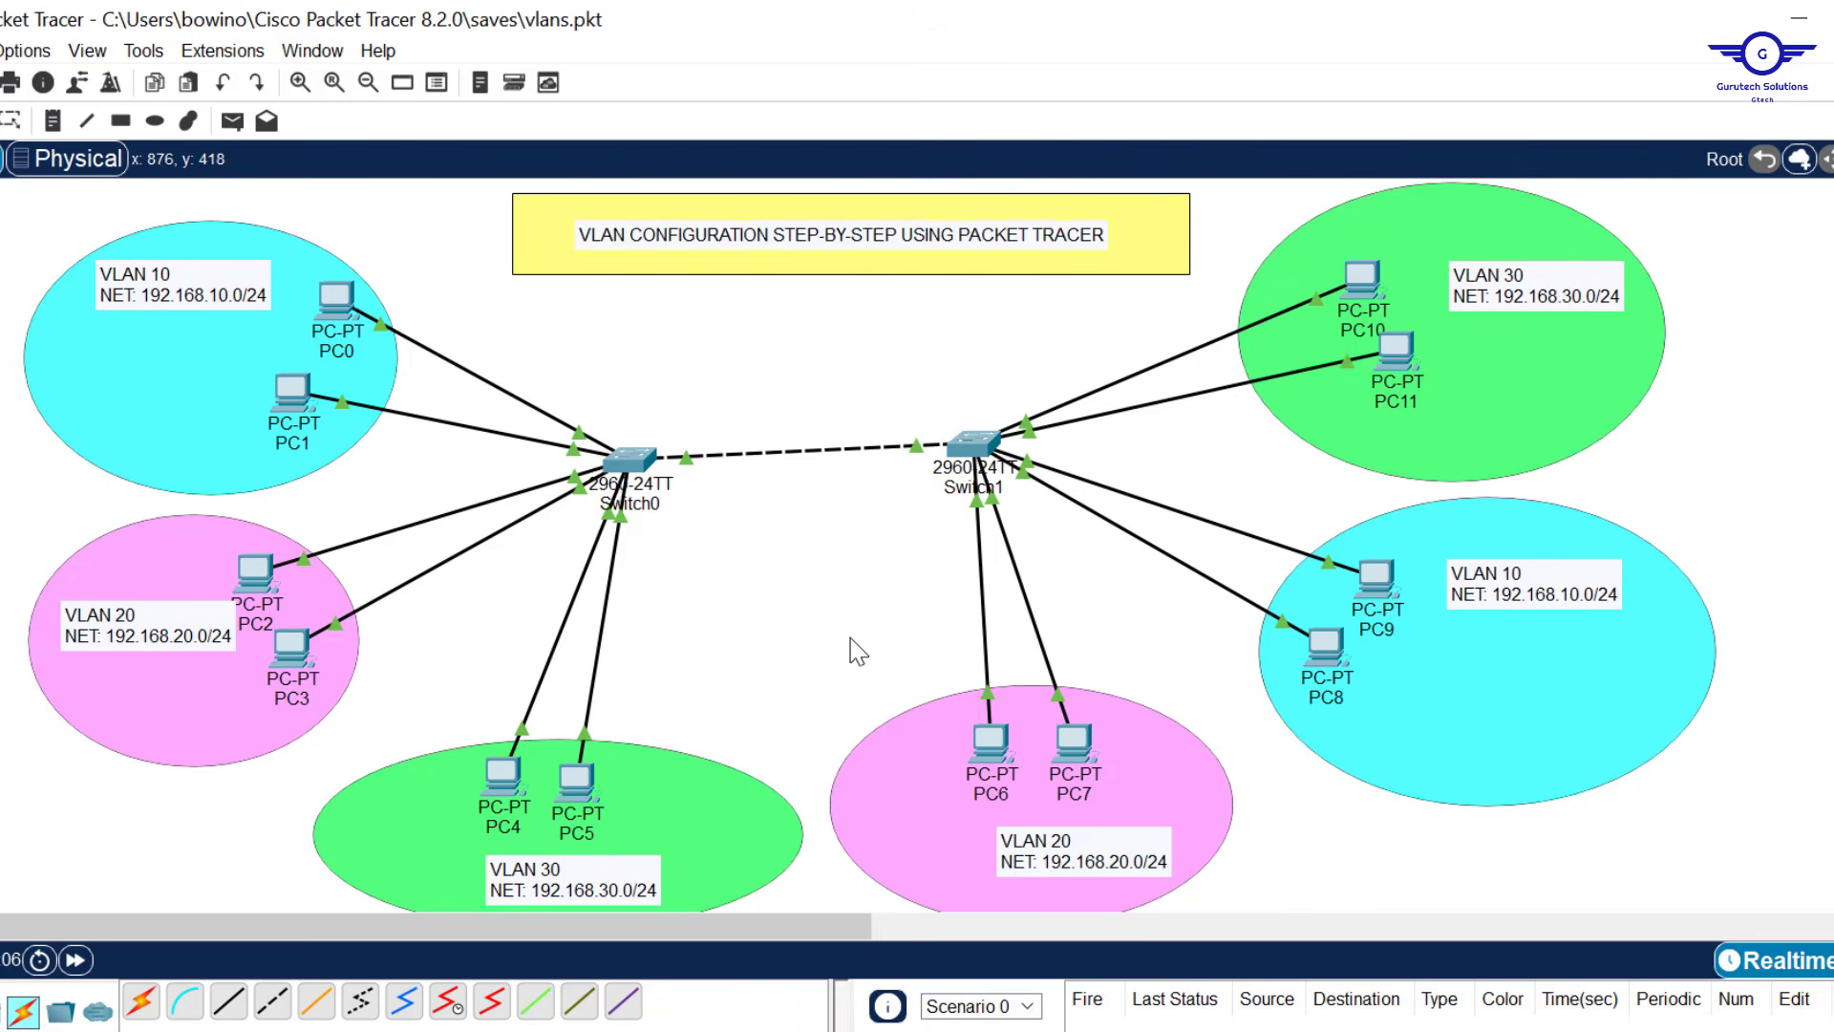
Switch to the Notepad notes and review the topology and host IP address steps against the network topology in Packet Tracer.
key("alt+Tab")
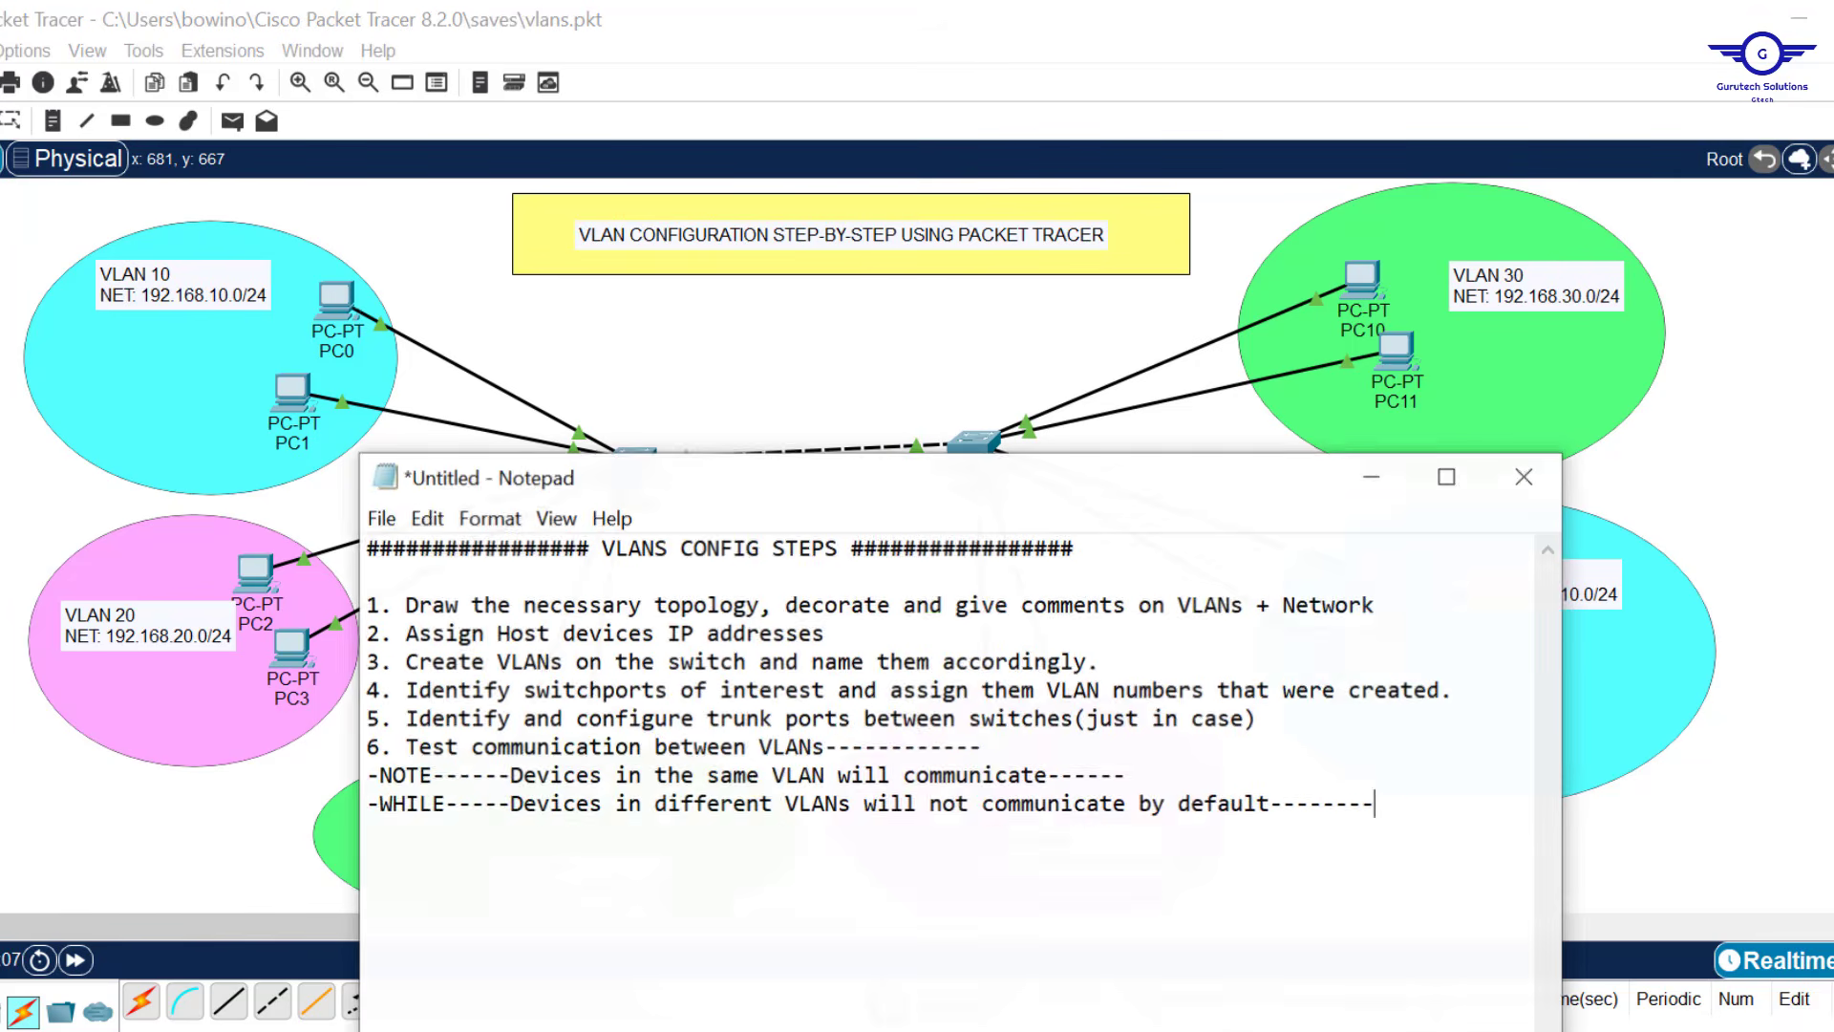
left_click_drag(1017, 455, 922, 495)
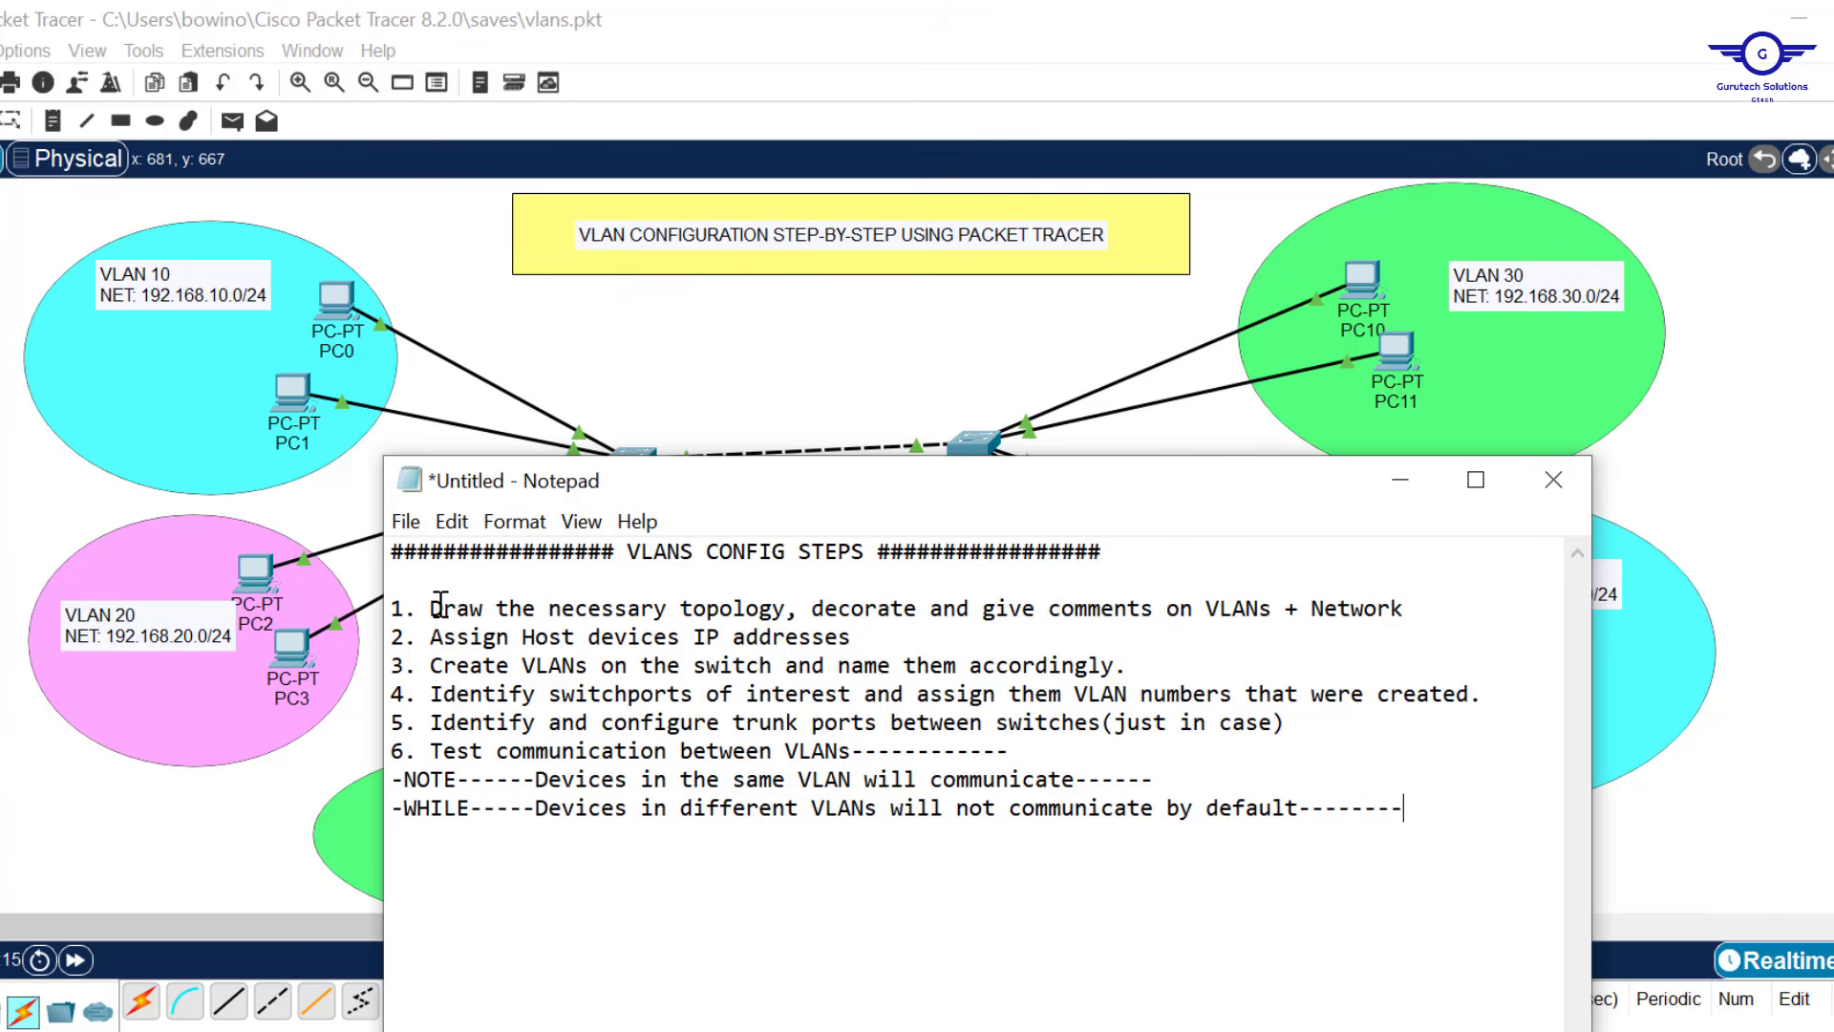
left_click_drag(441, 604, 779, 606)
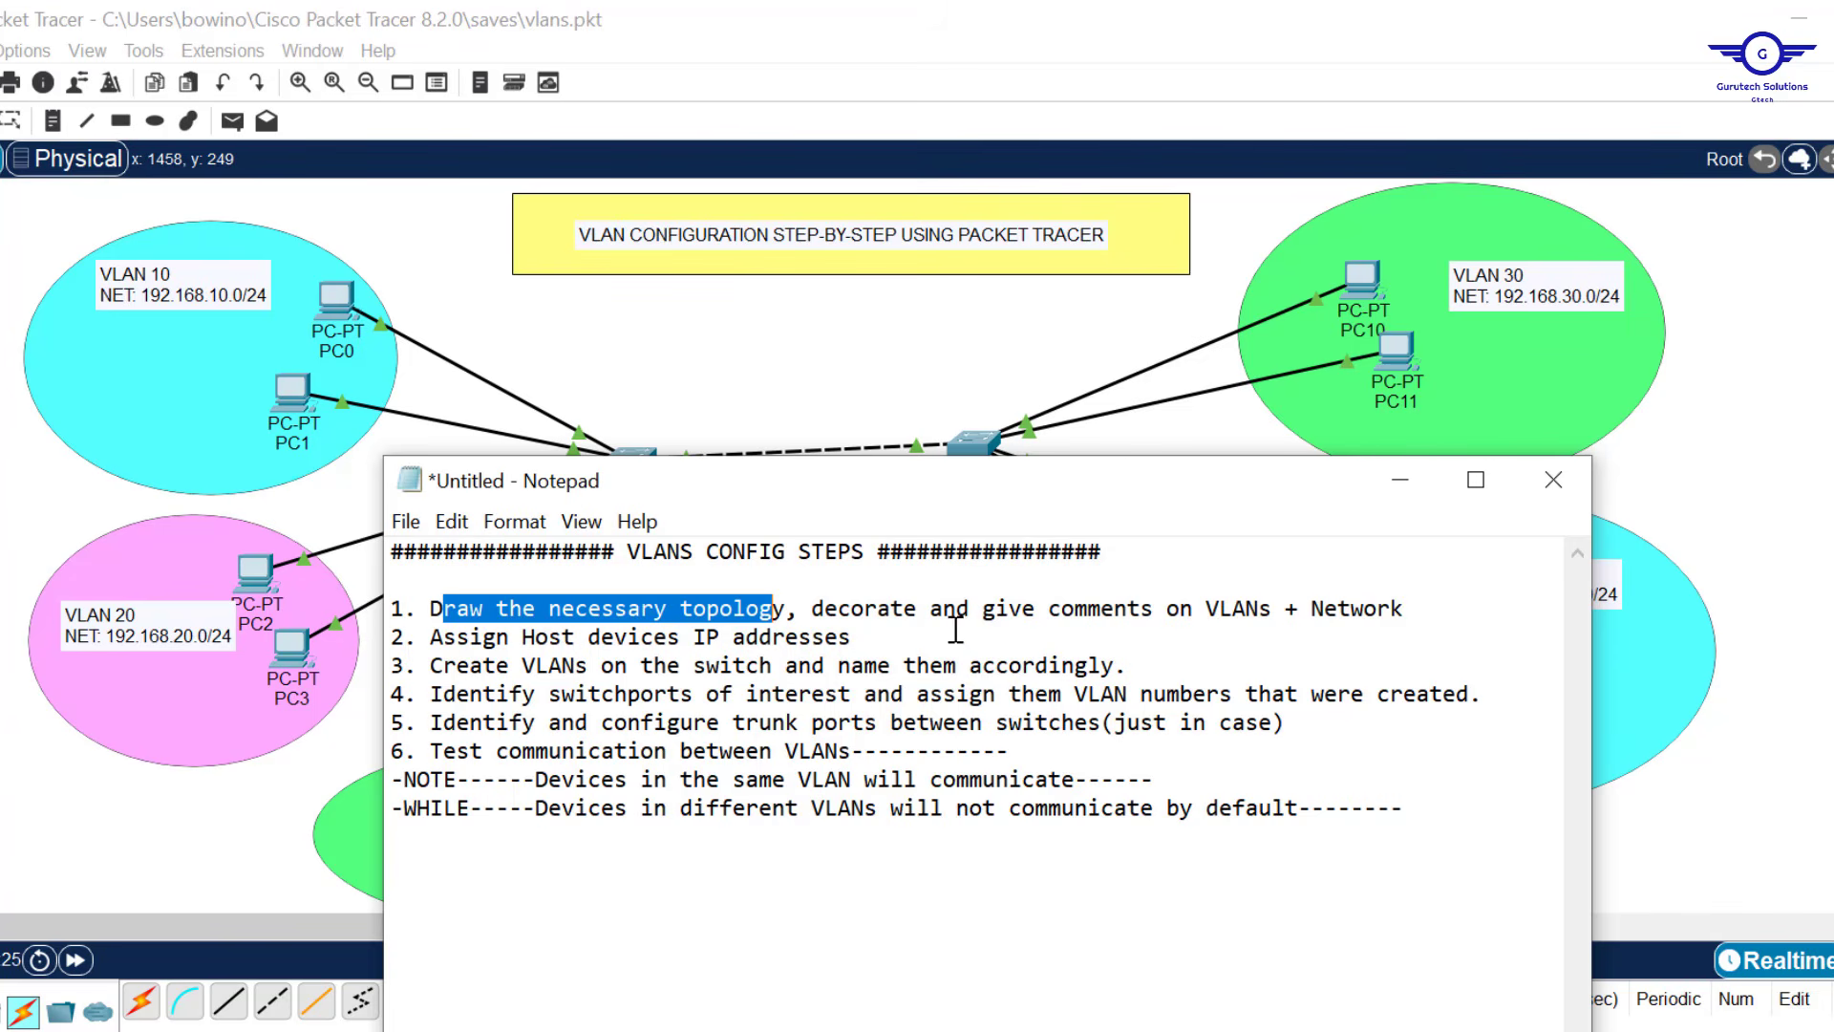
left_click_drag(852, 638, 426, 640)
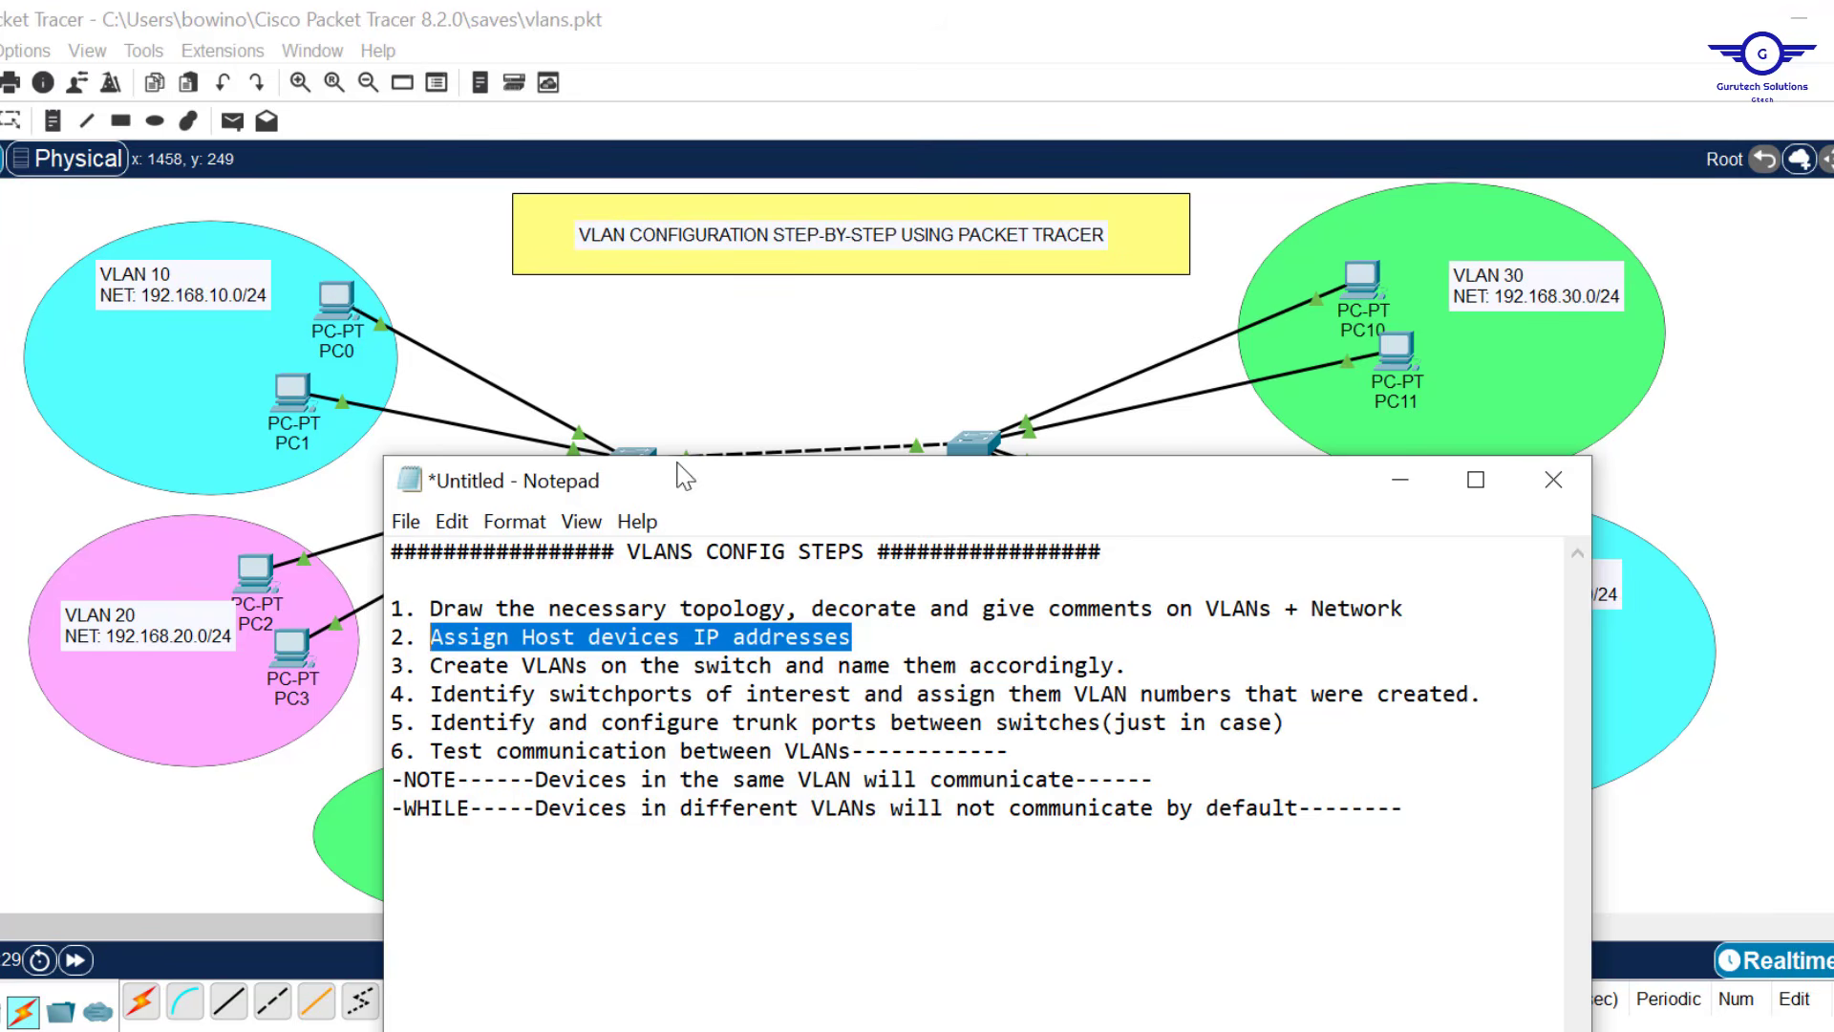
left_click(711, 347)
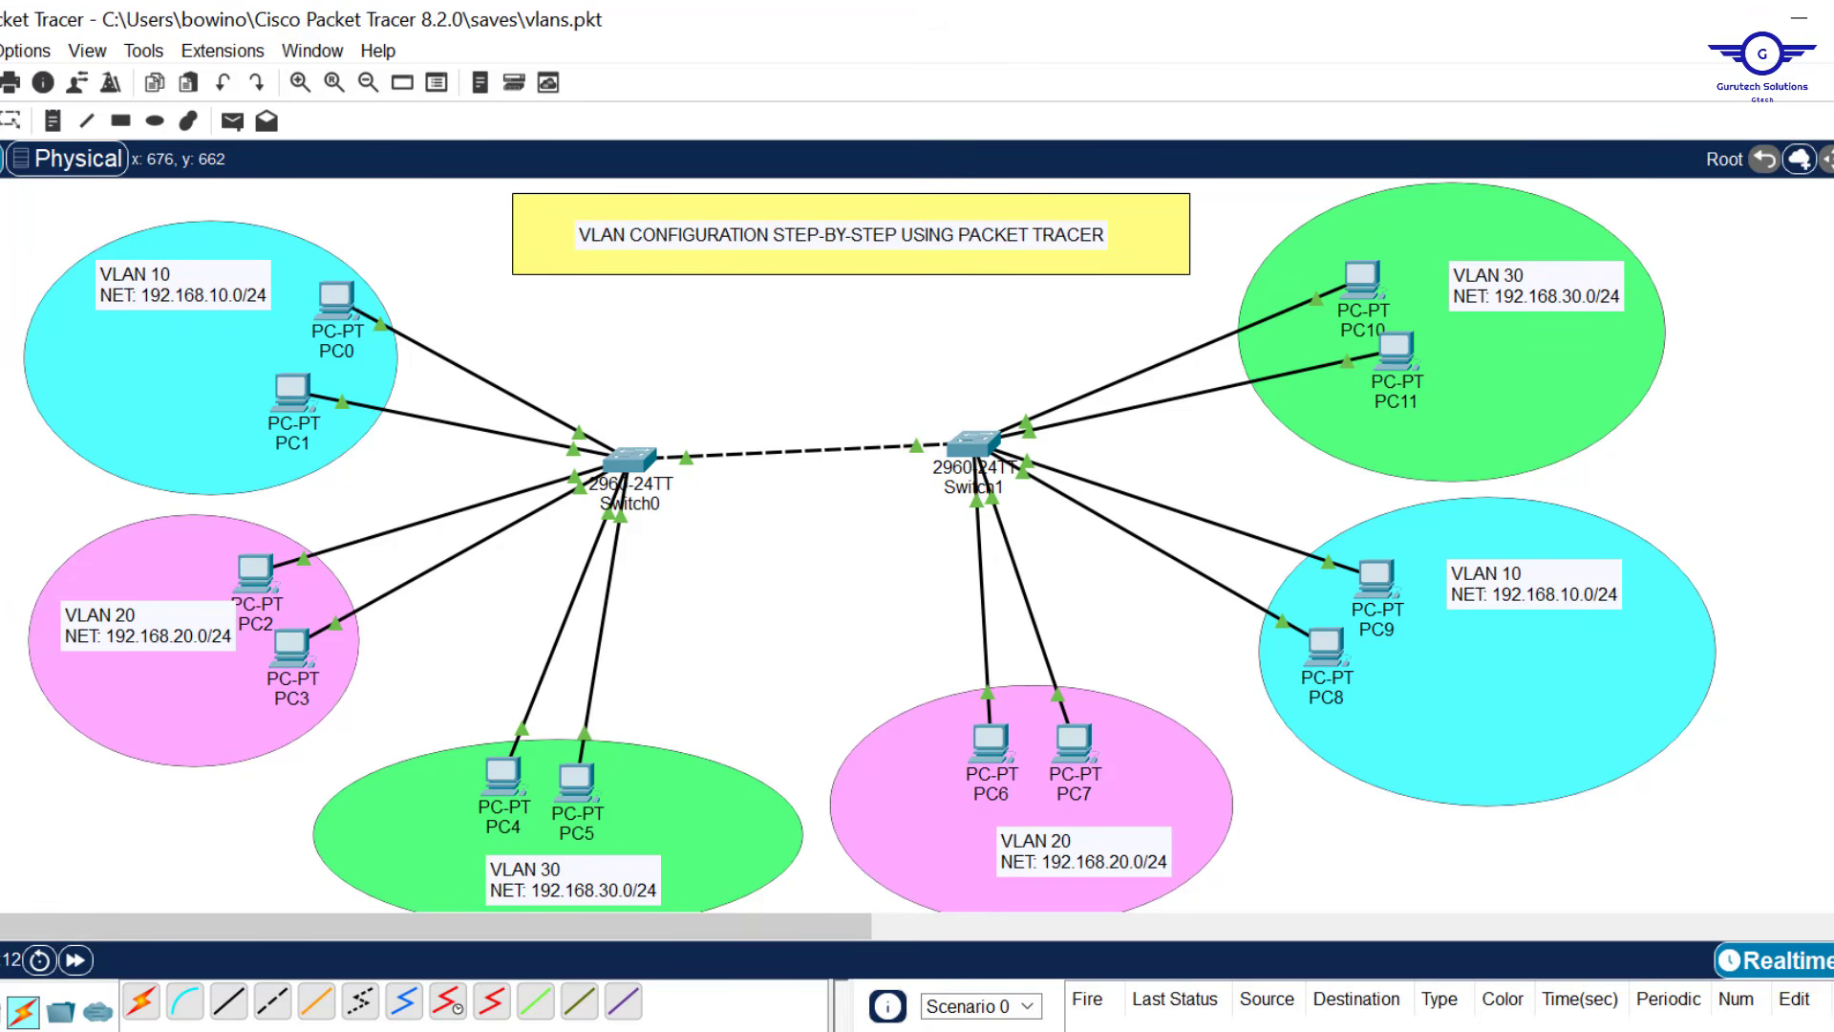
key("alt+Tab")
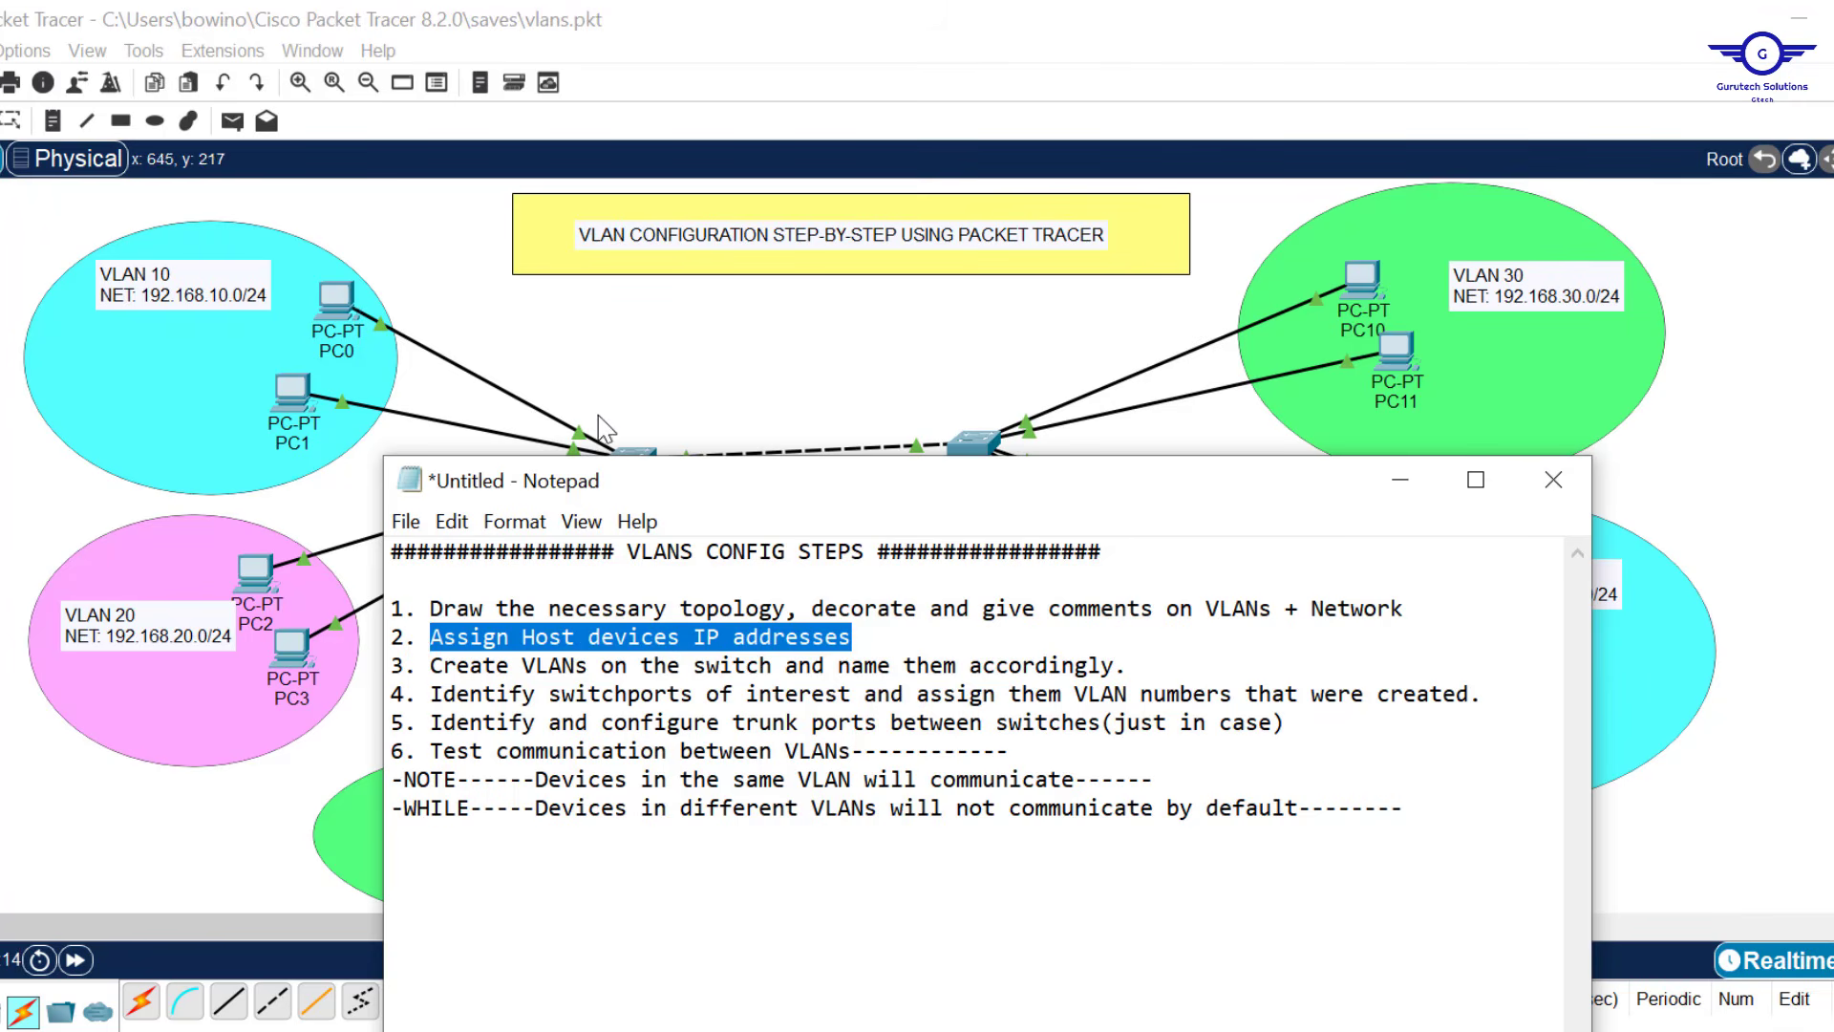
left_click(668, 380)
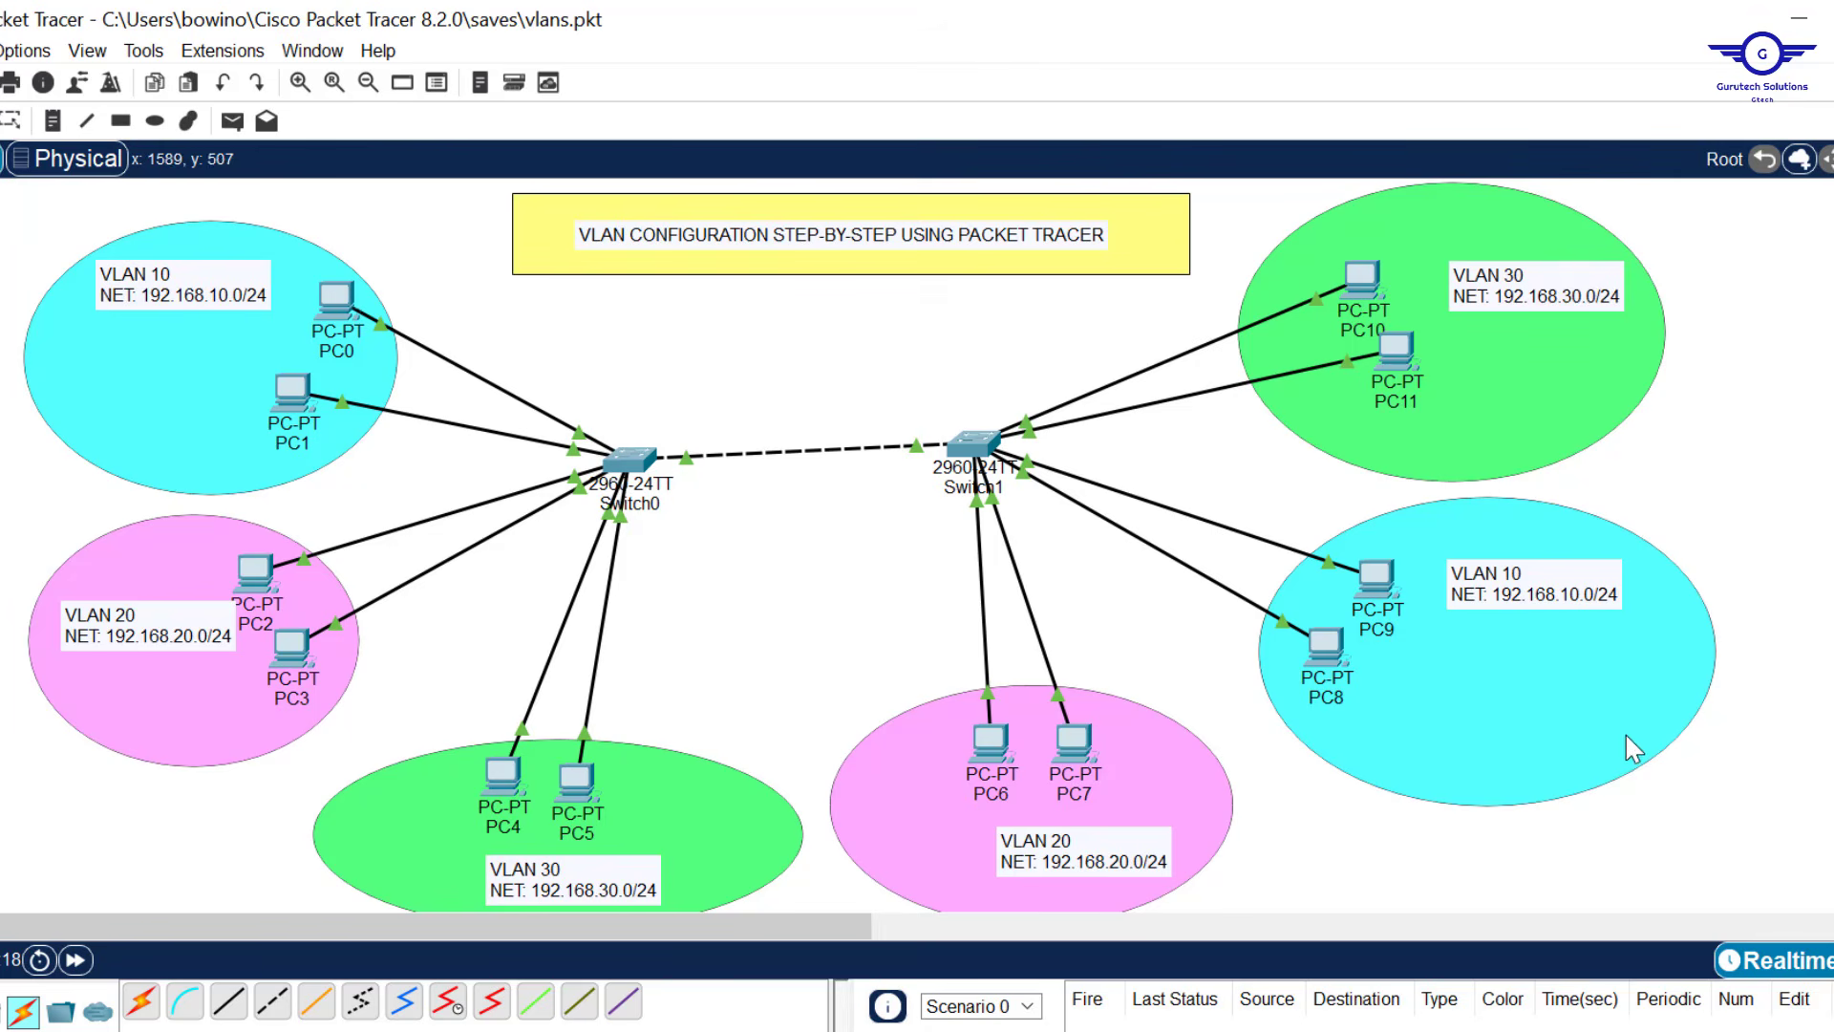
Assign PC0 in VLAN 10 the static IPv4 address 192.168.10.1 with subnet mask 255.255.255.0.
left_click(333, 298)
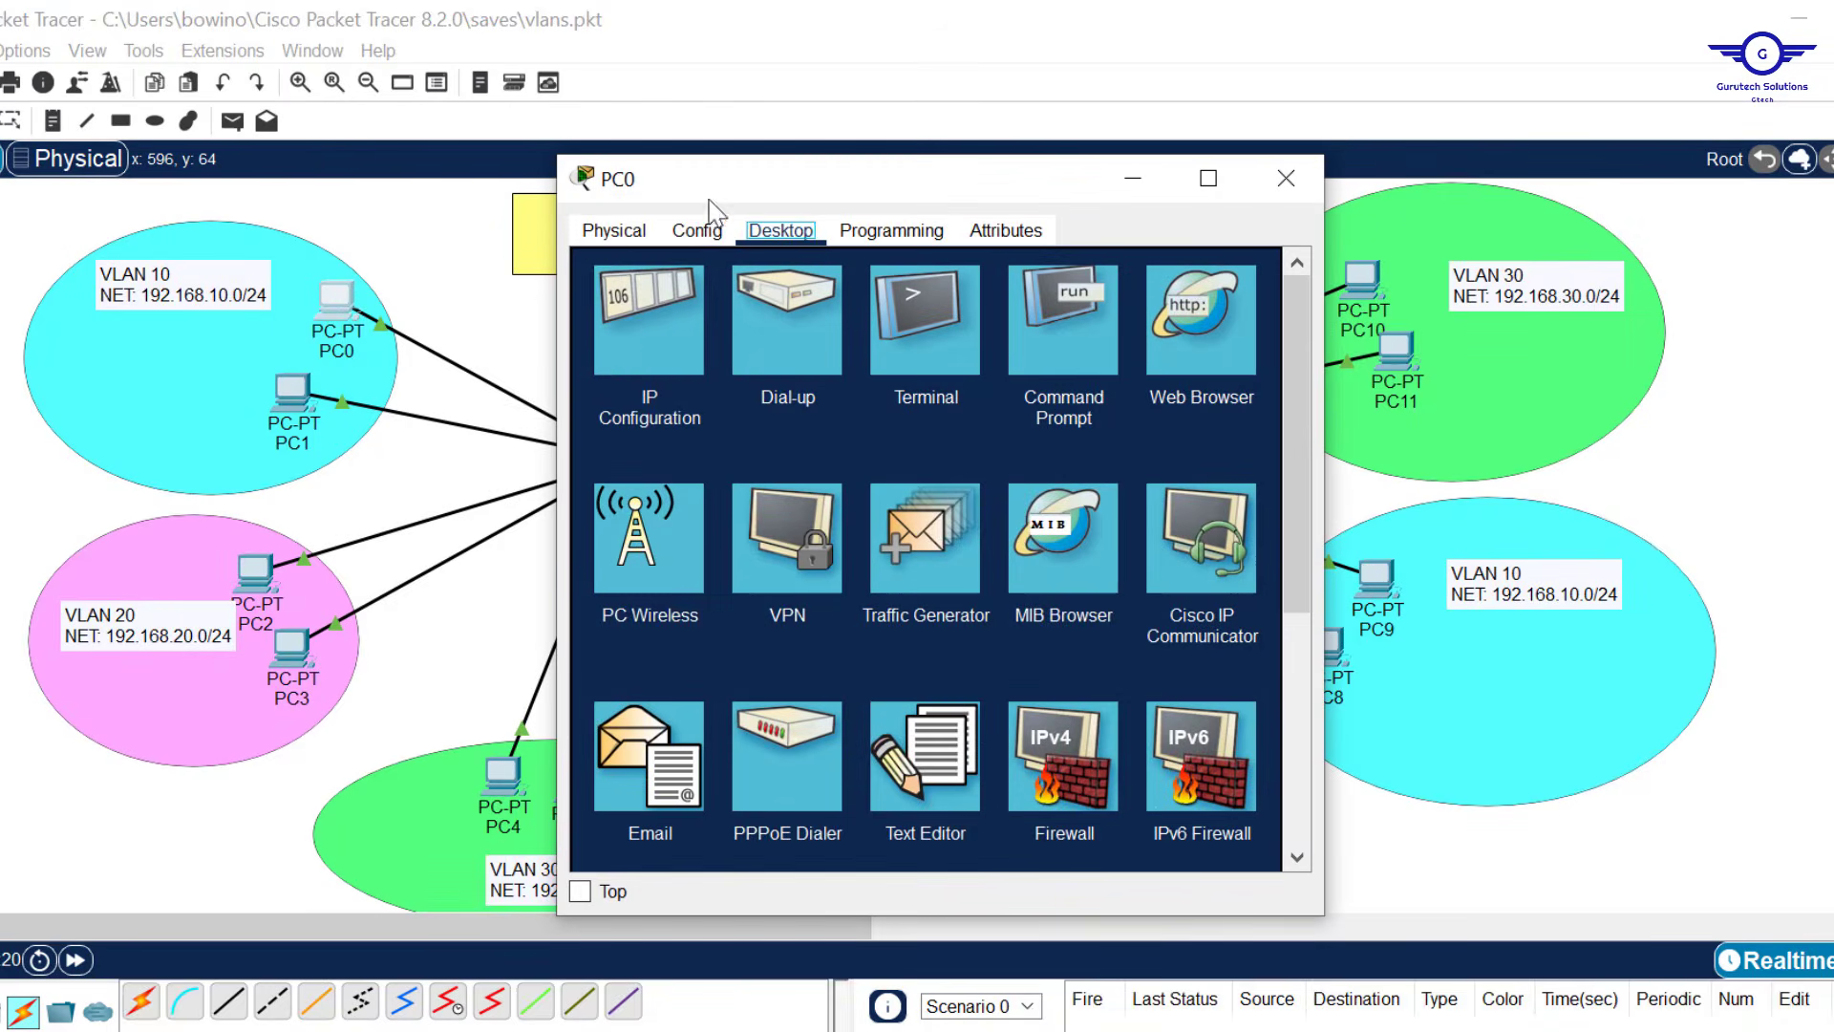
left_click(650, 318)
left_click(855, 410)
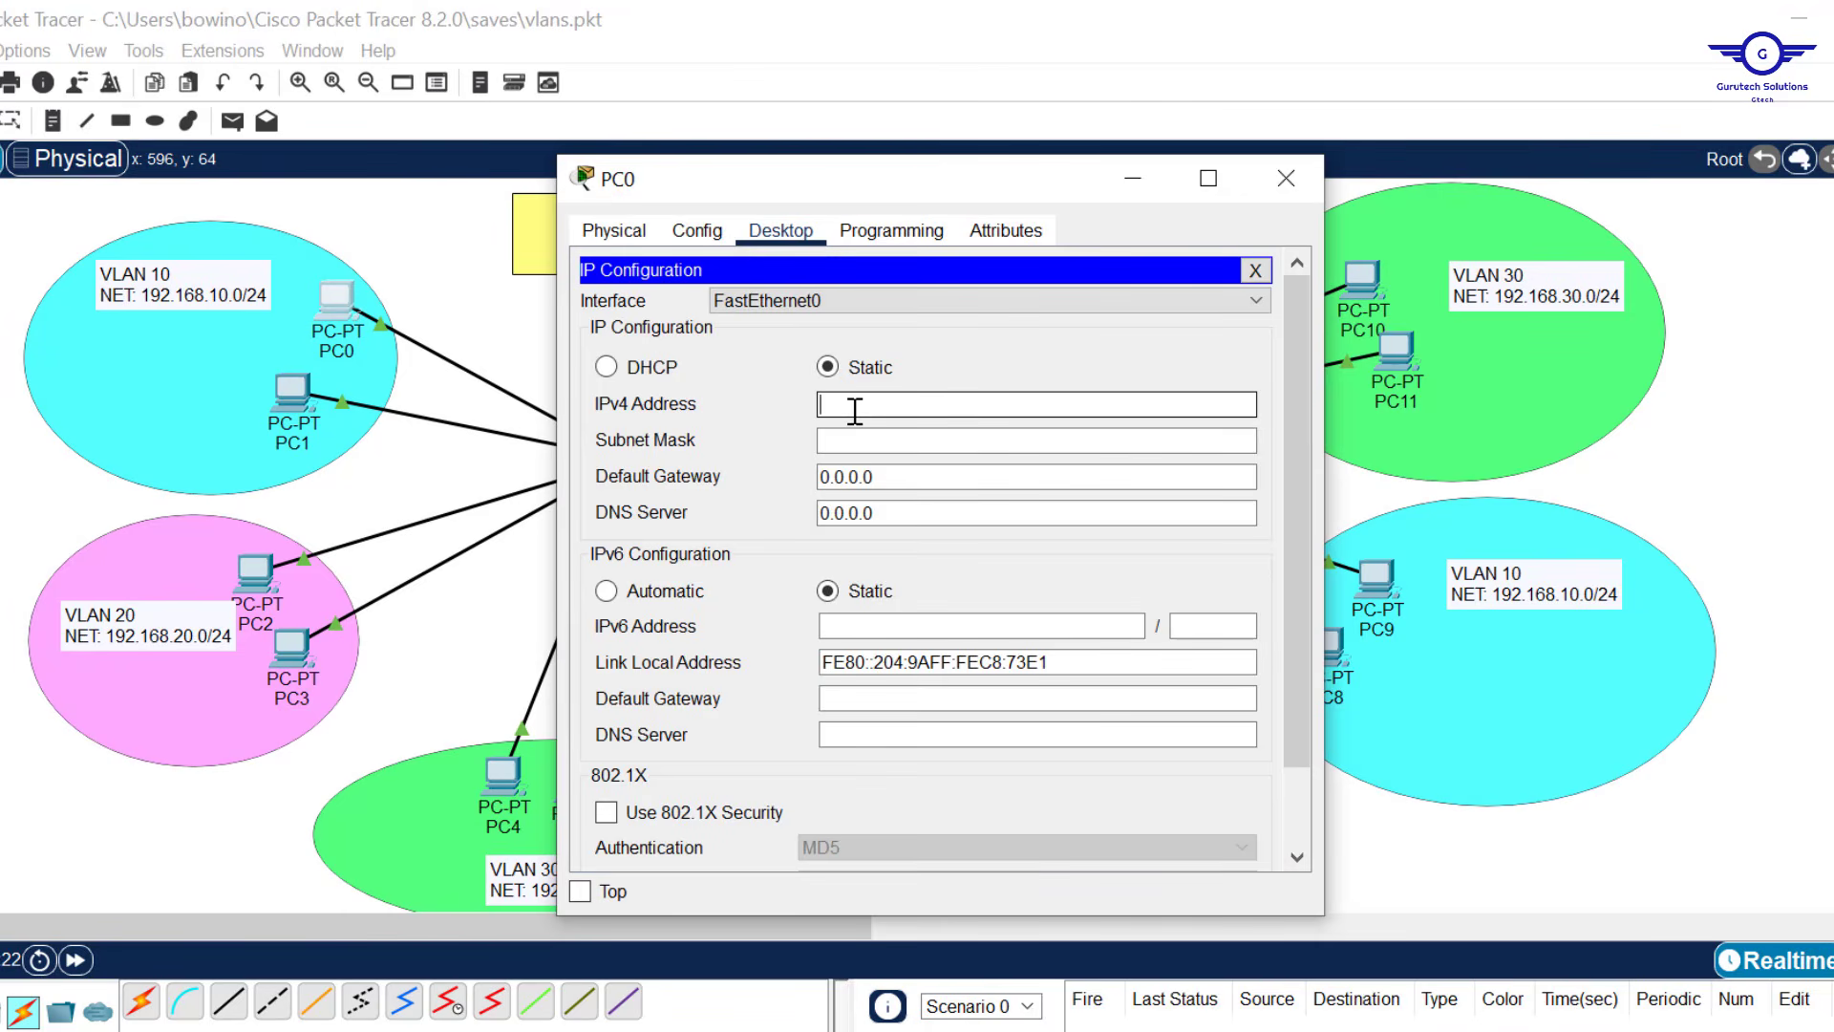
type("192.168.10.1")
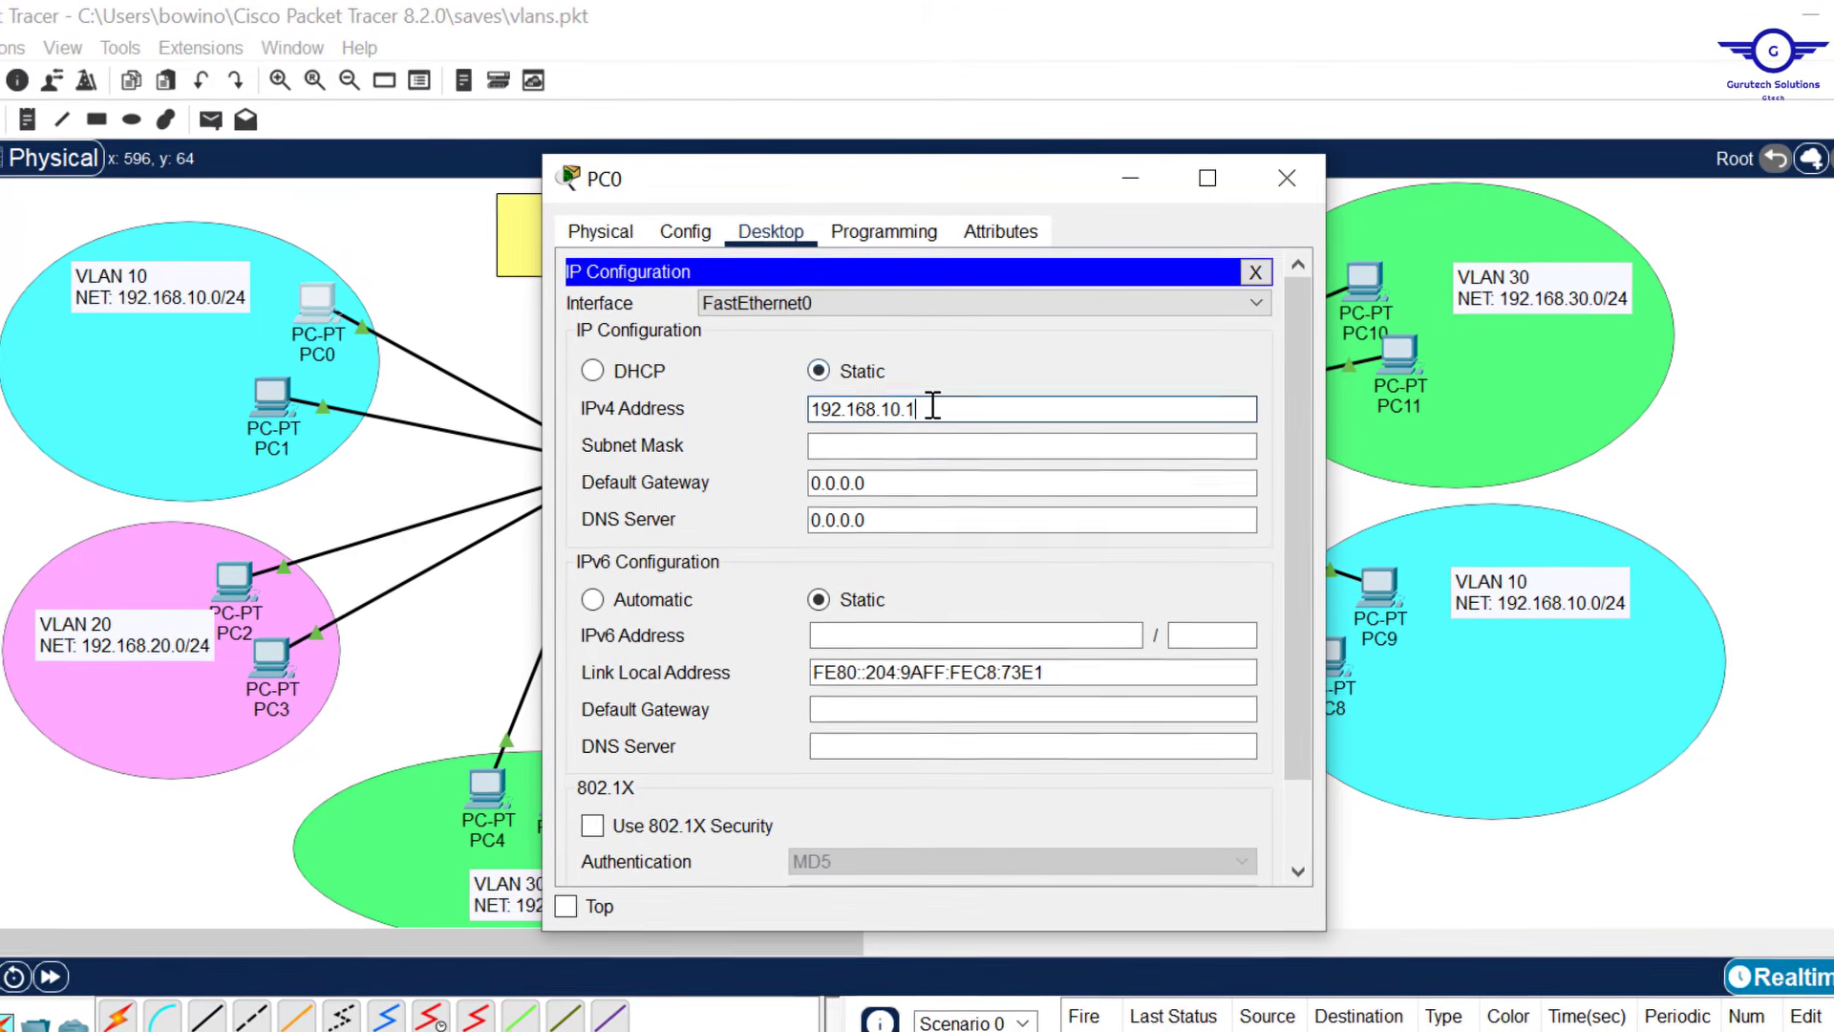
left_click(868, 443)
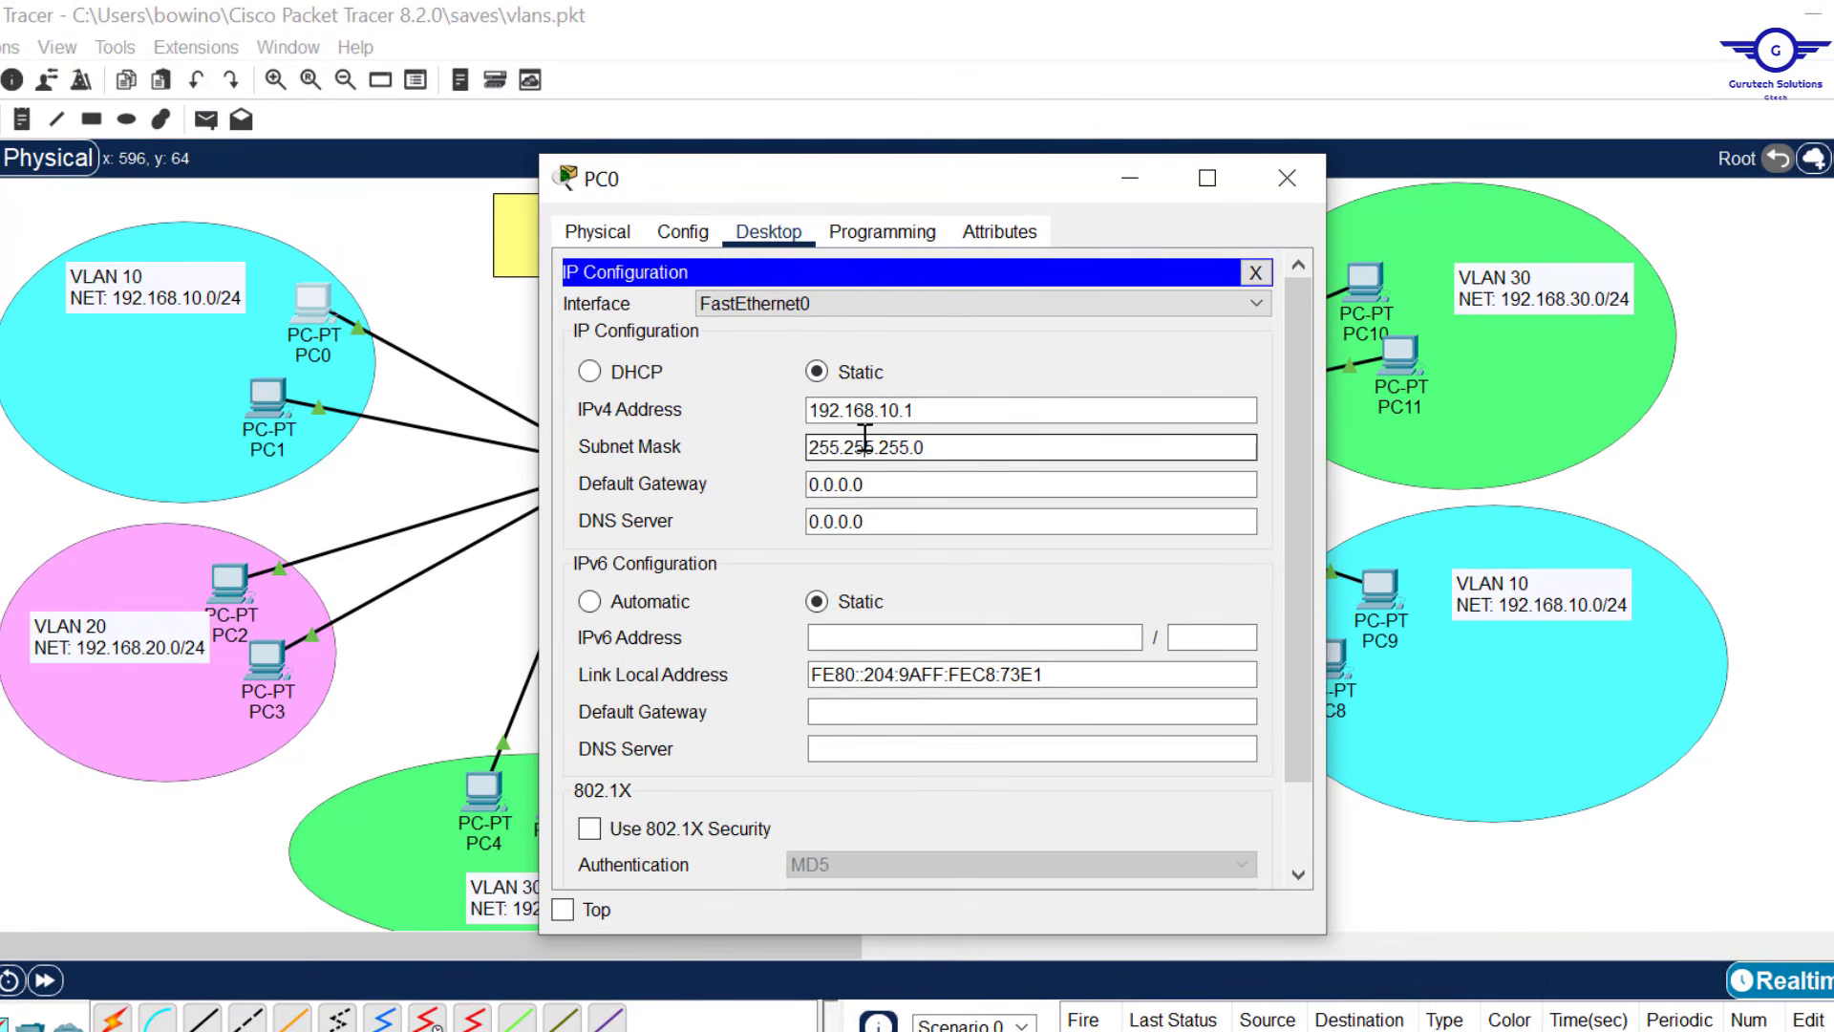
left_click(850, 450)
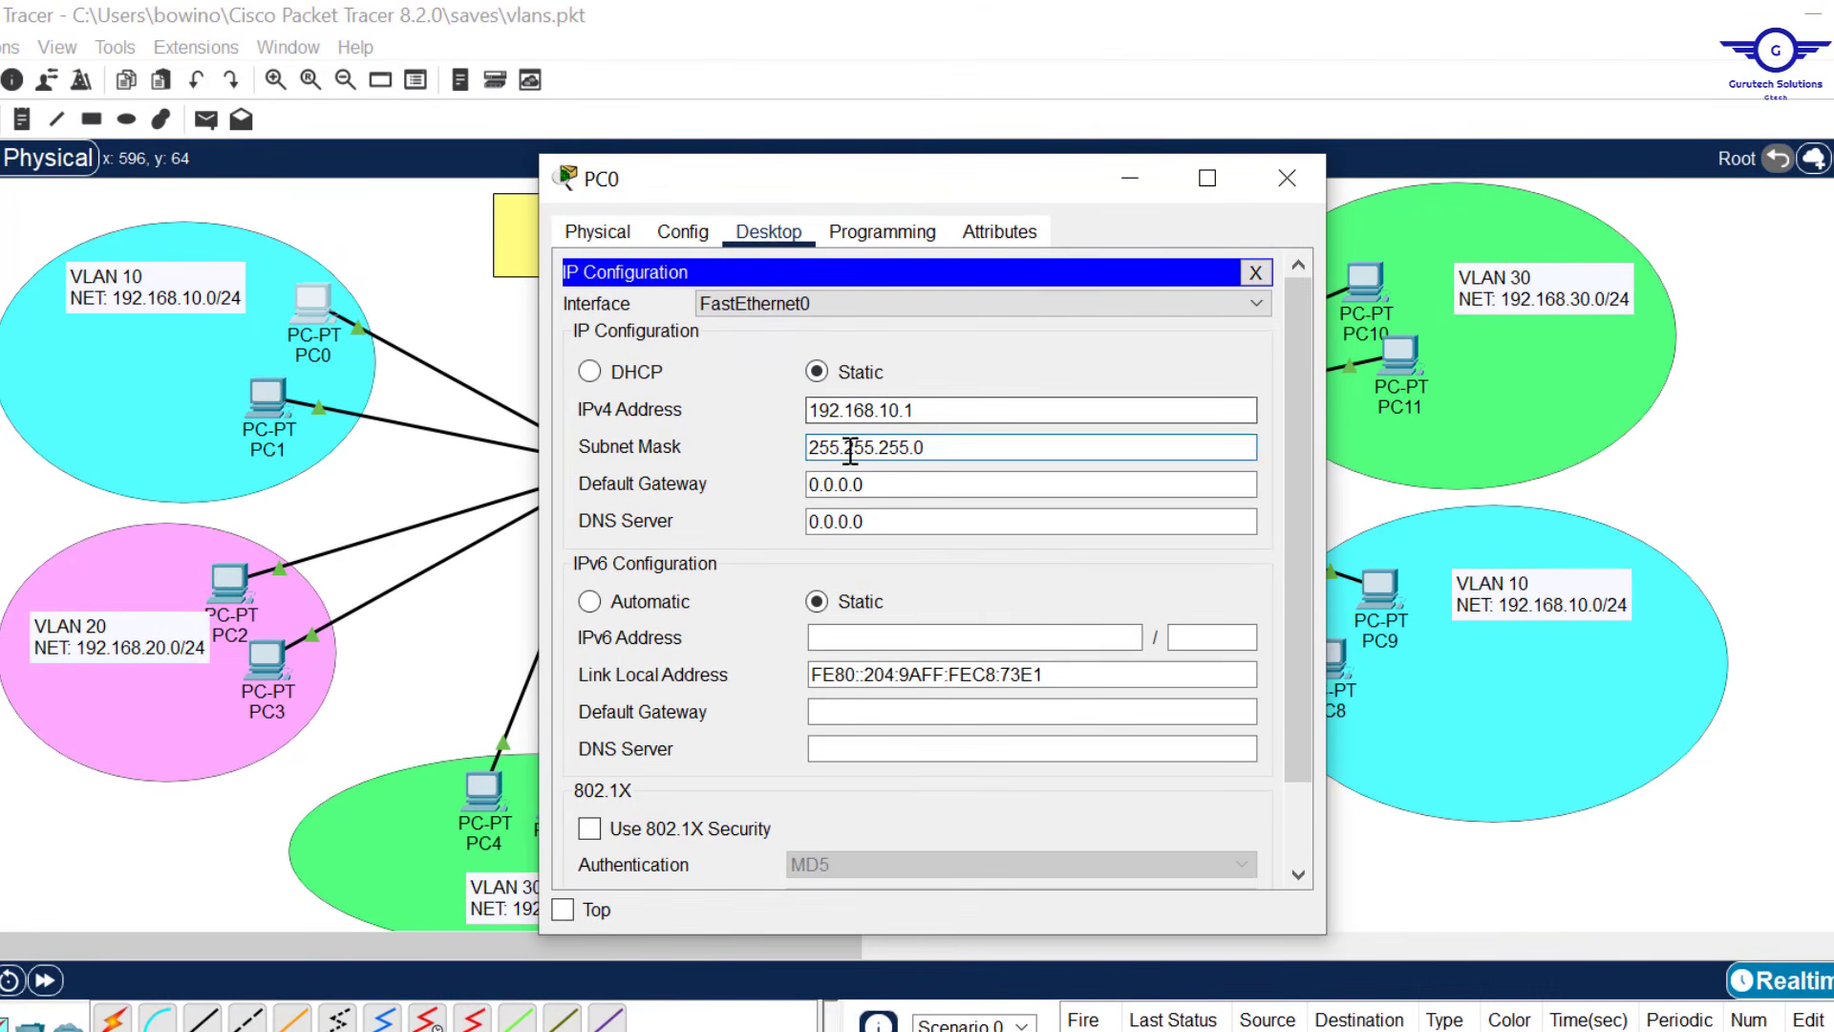
left_click(915, 485)
double_click(827, 492)
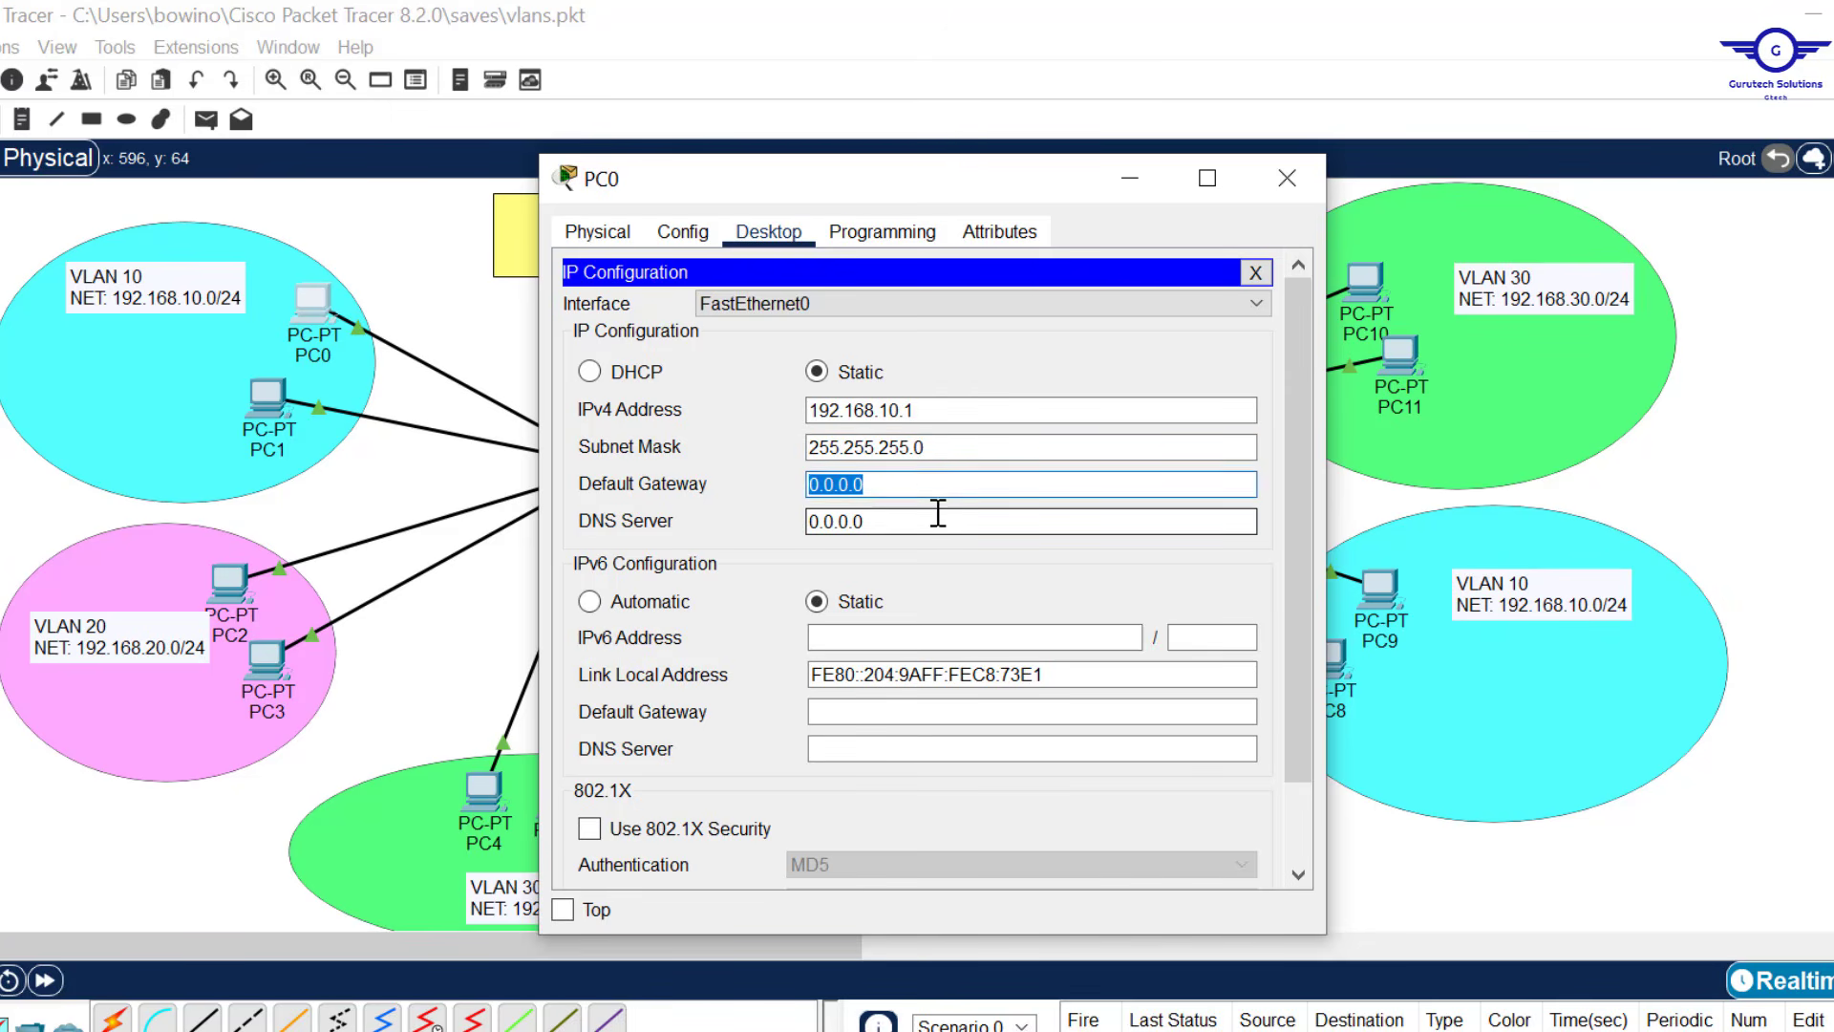
left_click(823, 523)
left_click(1287, 179)
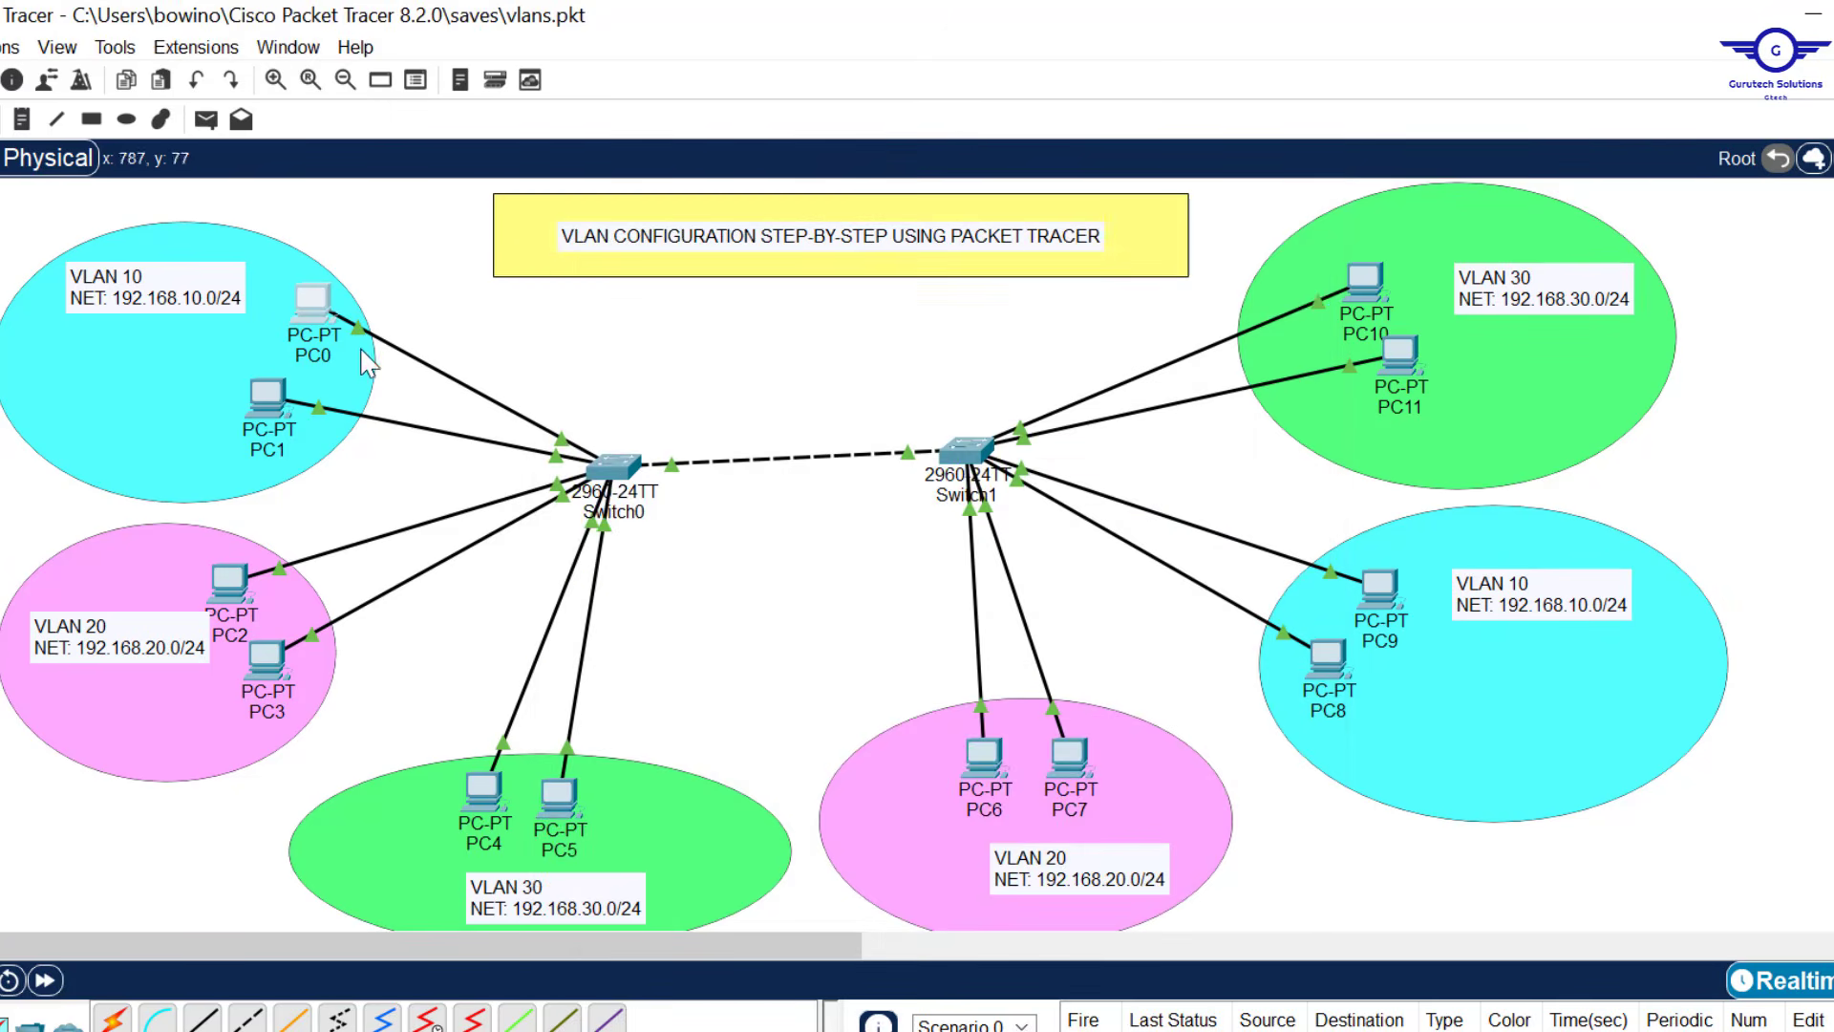
Assign PC1 in VLAN 10 the static IPv4 address 192.168.10.2 with subnet mask 255.255.255.0.
left_click(267, 396)
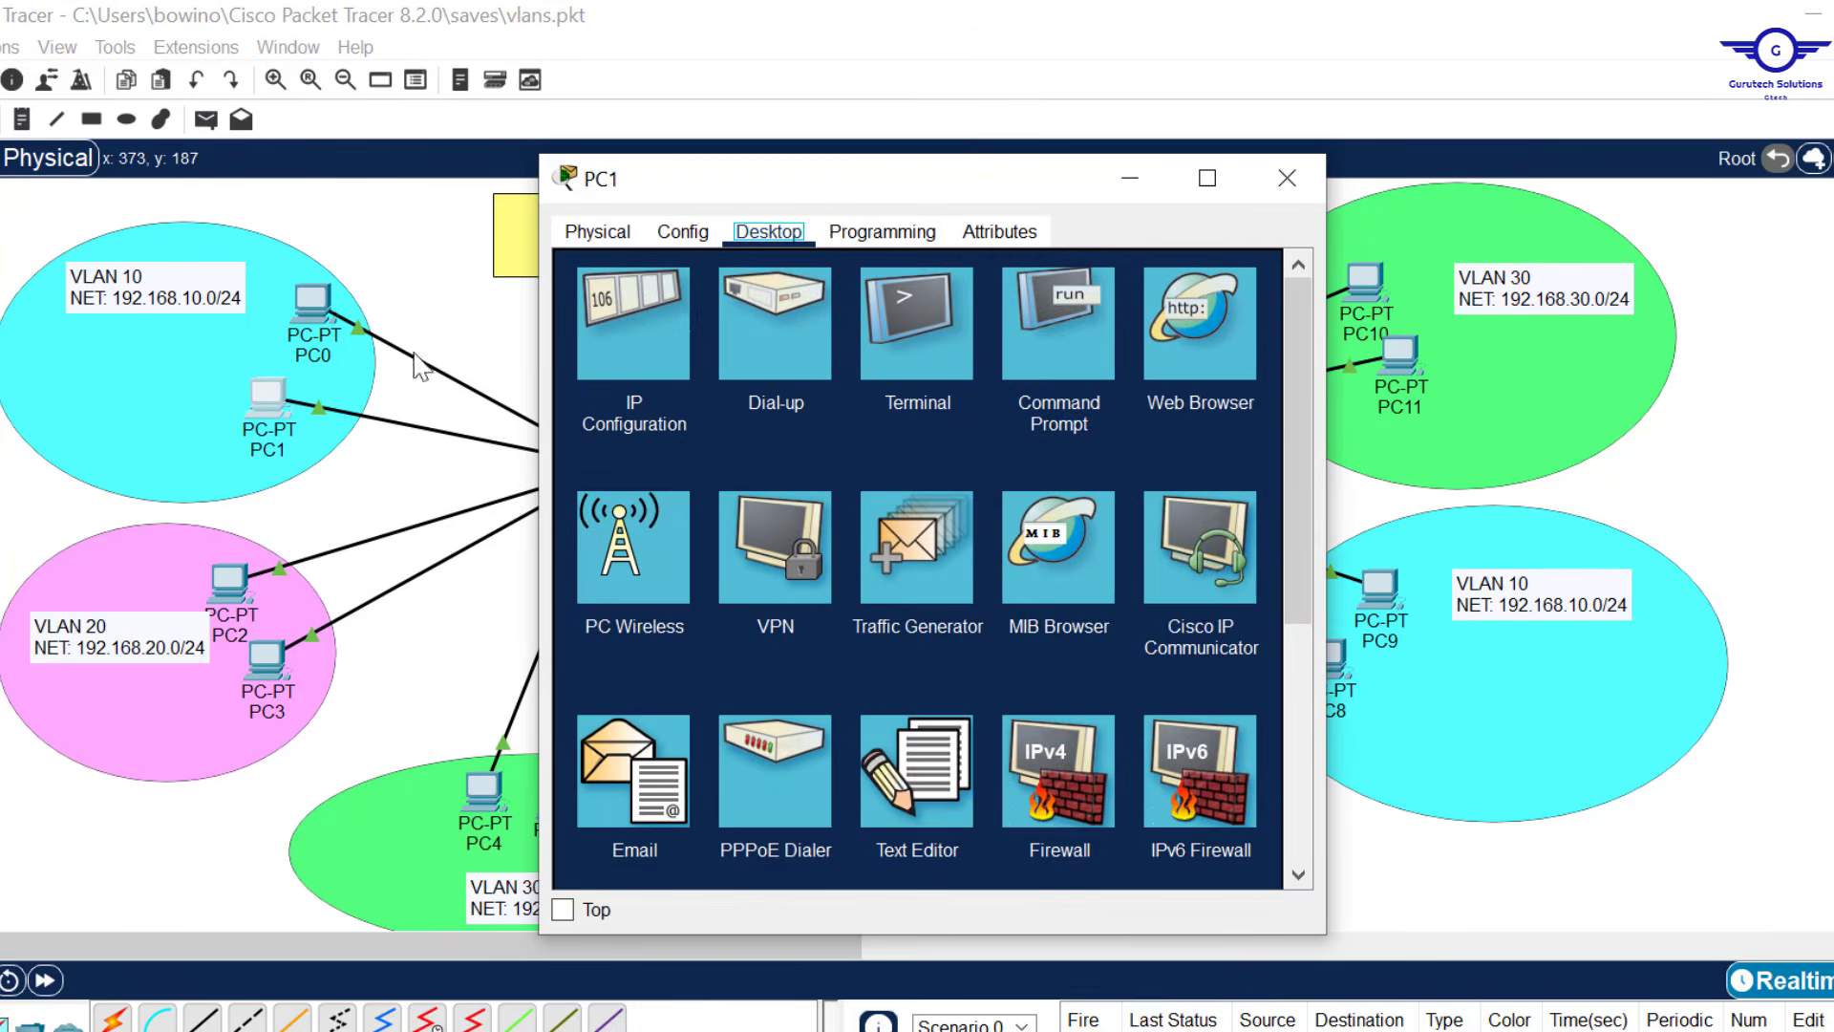
left_click(628, 336)
left_click(817, 408)
type("192.168.10.1")
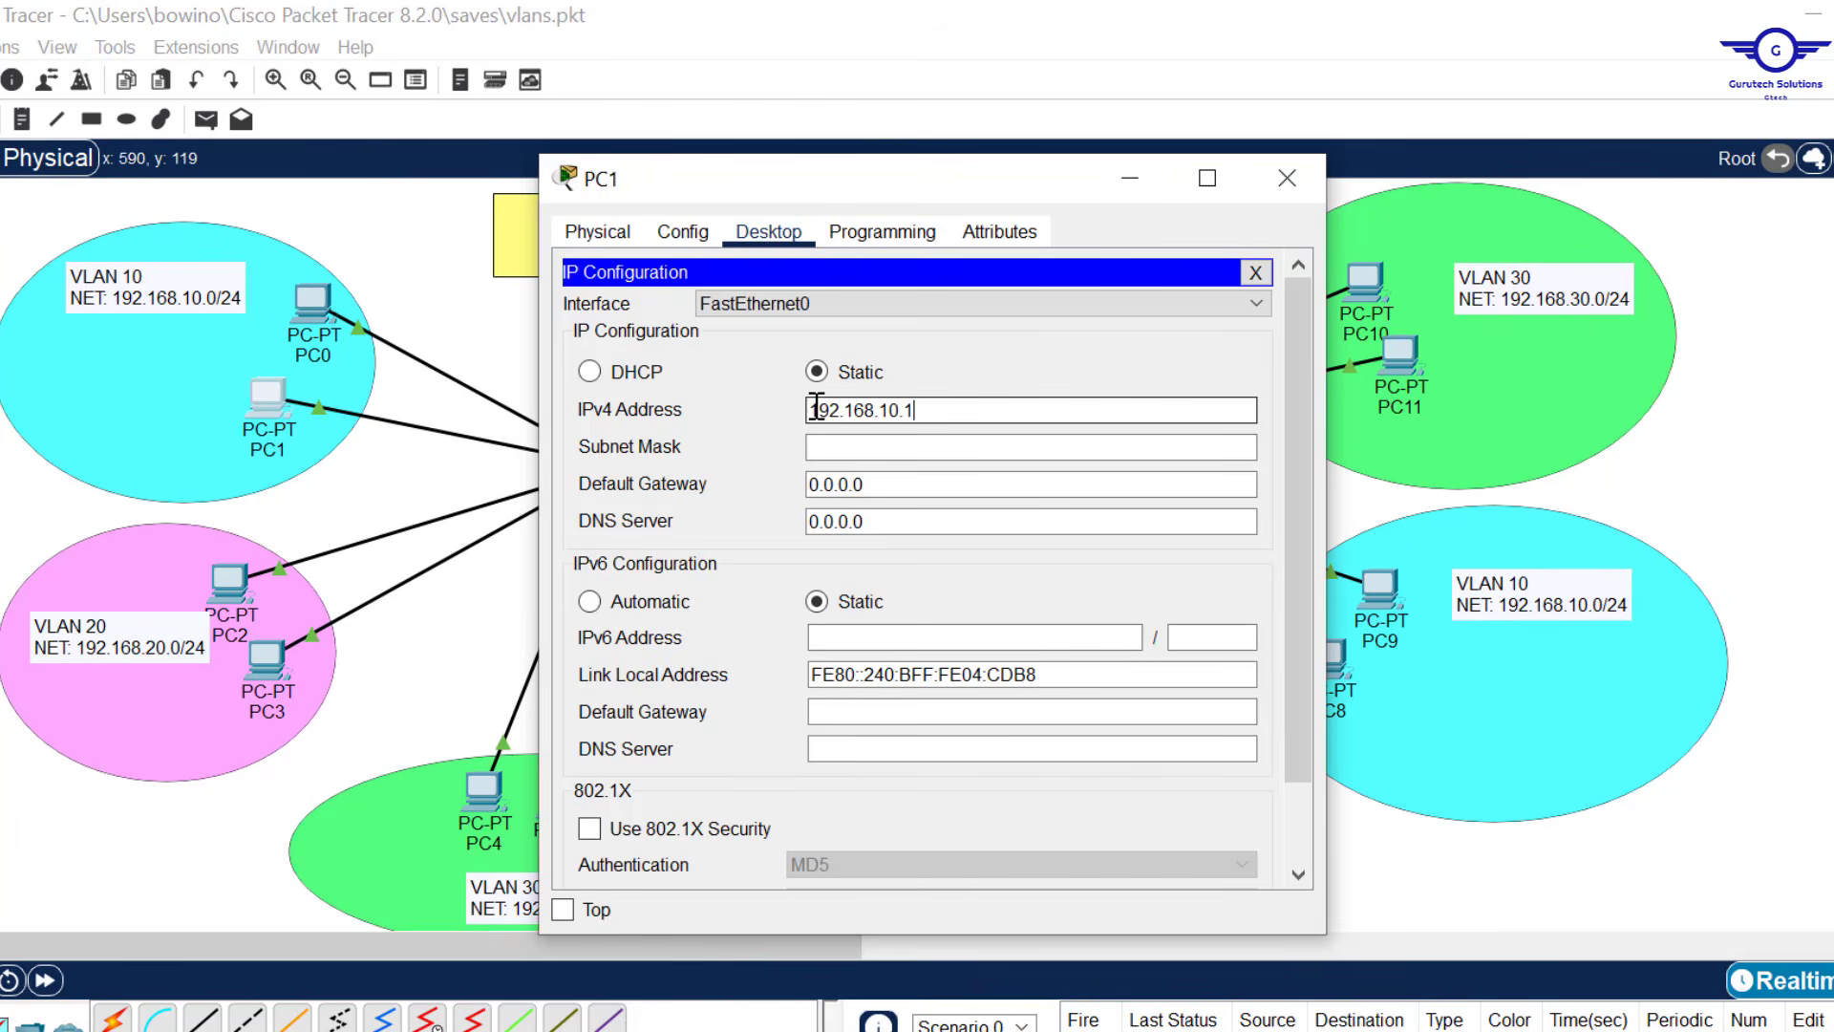
left_click(847, 447)
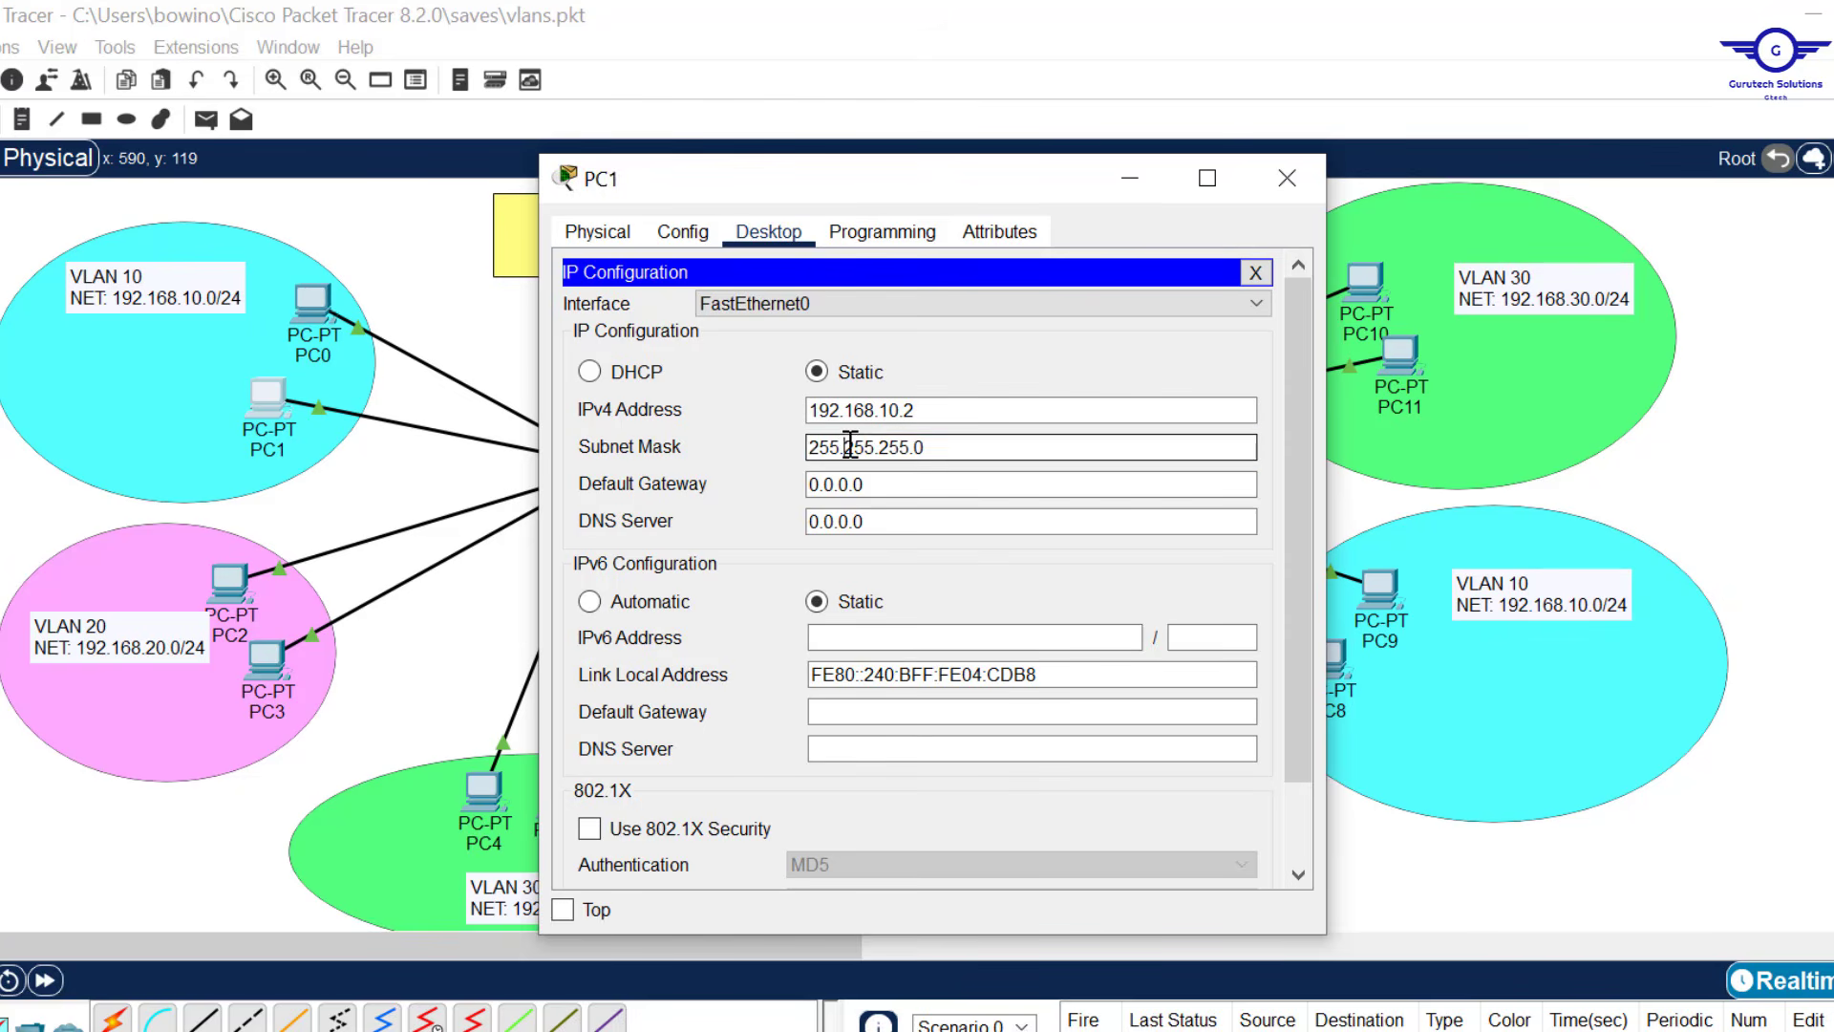
left_click(1287, 179)
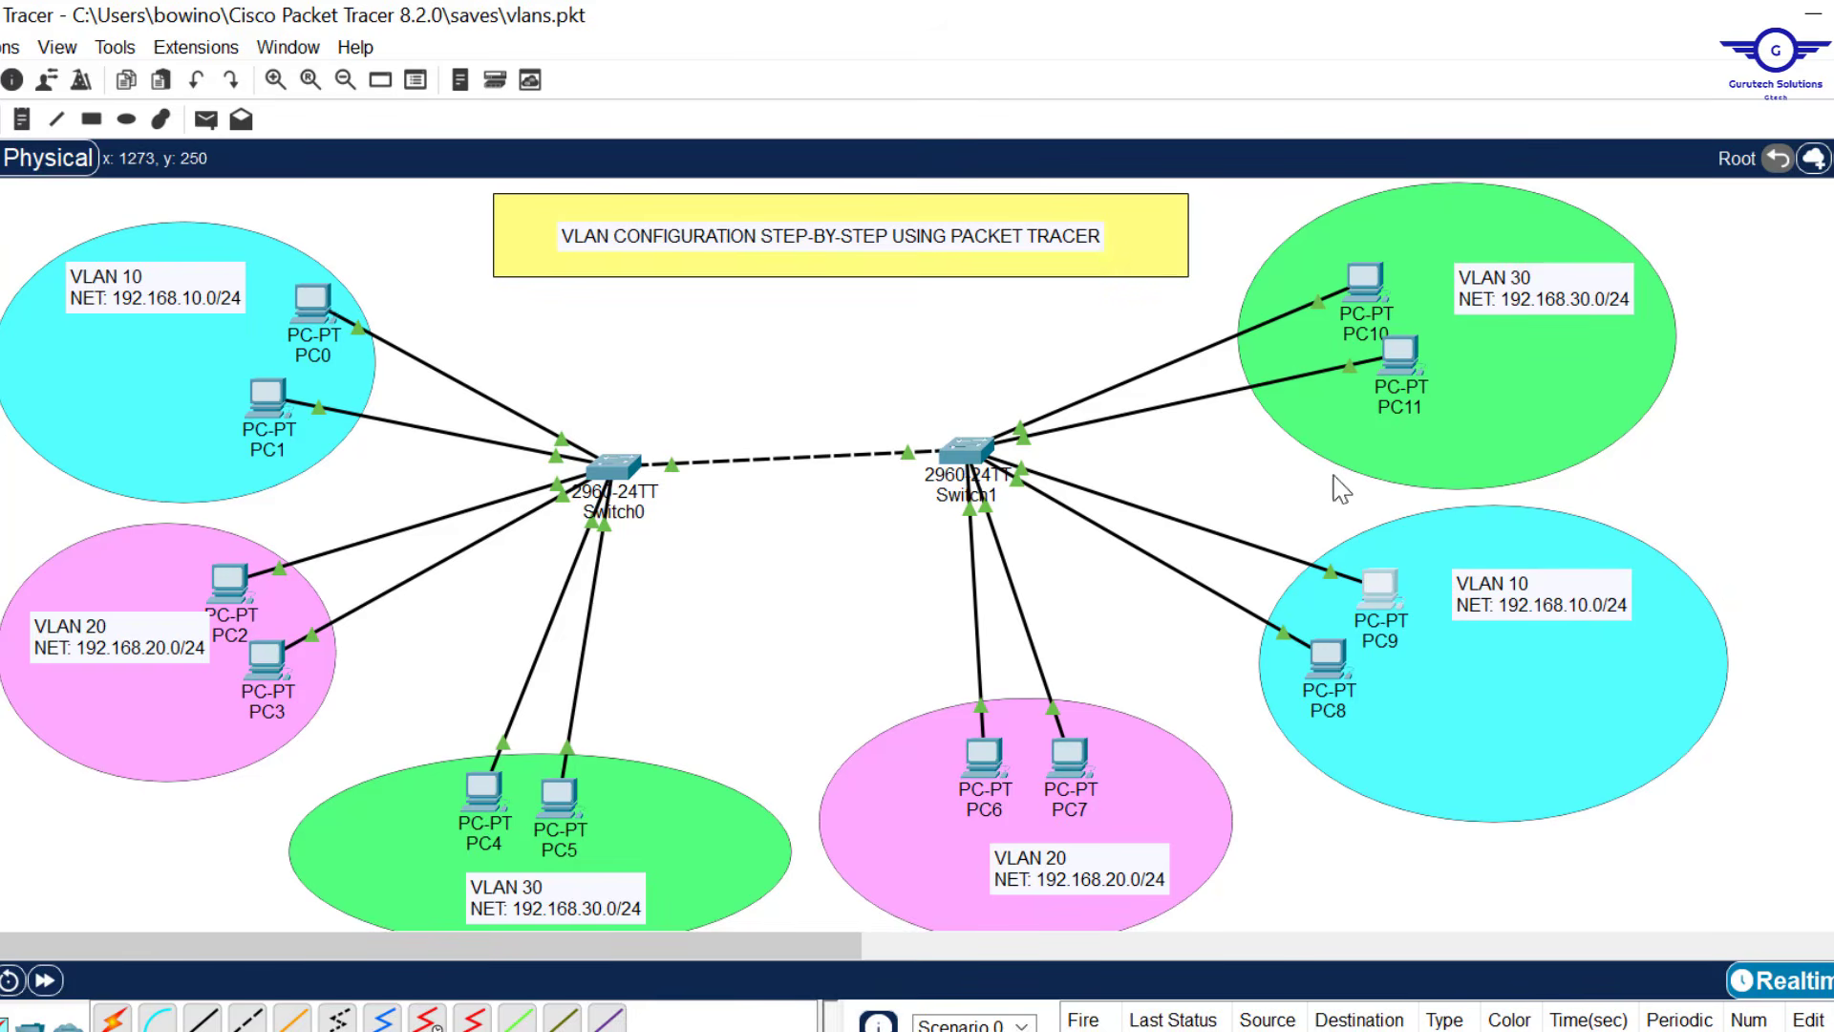
Assign PC9 in VLAN 10 a static IPv4 address from the 192.168.10.0/24 network and fill in its subnet mask.
left_click(1380, 586)
left_click(633, 323)
left_click(868, 409)
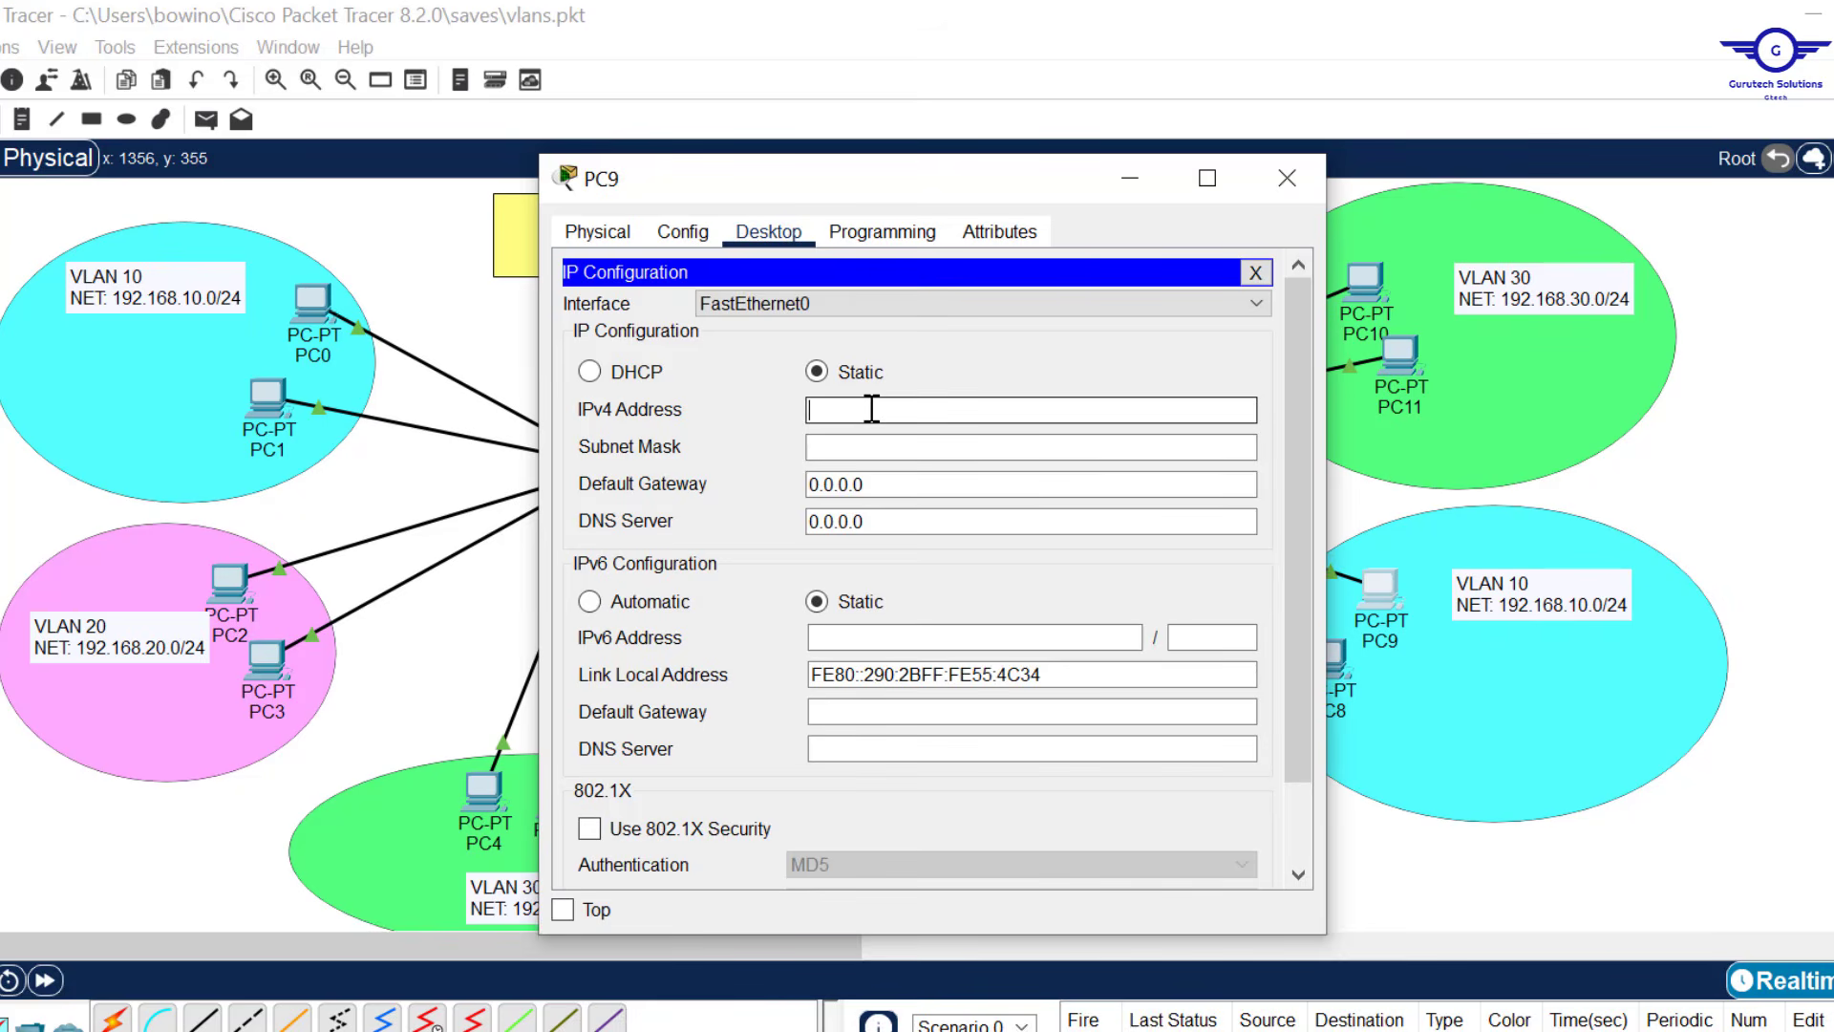
type("192.168.10.1")
left_click(871, 448)
left_click(1285, 158)
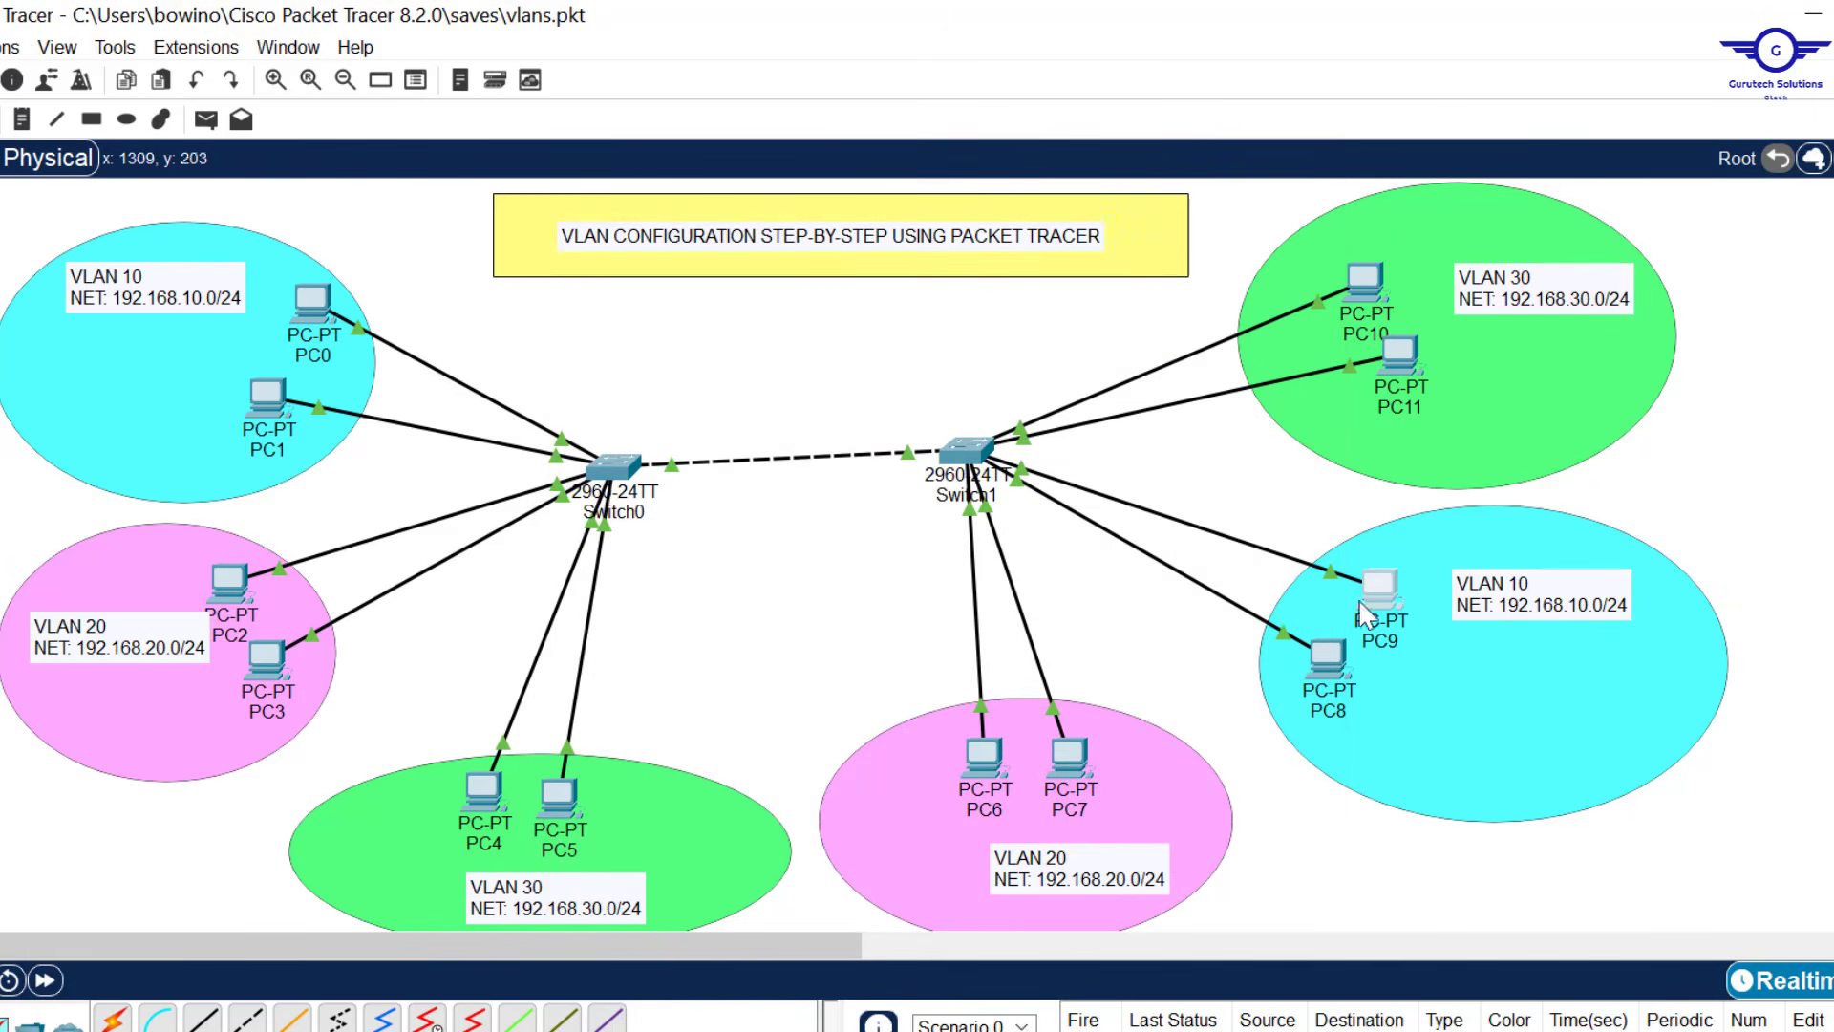
Assign PC8 in VLAN 10 the static IPv4 address 192.168.10.4 and fill in its subnet mask.
left_click(1334, 665)
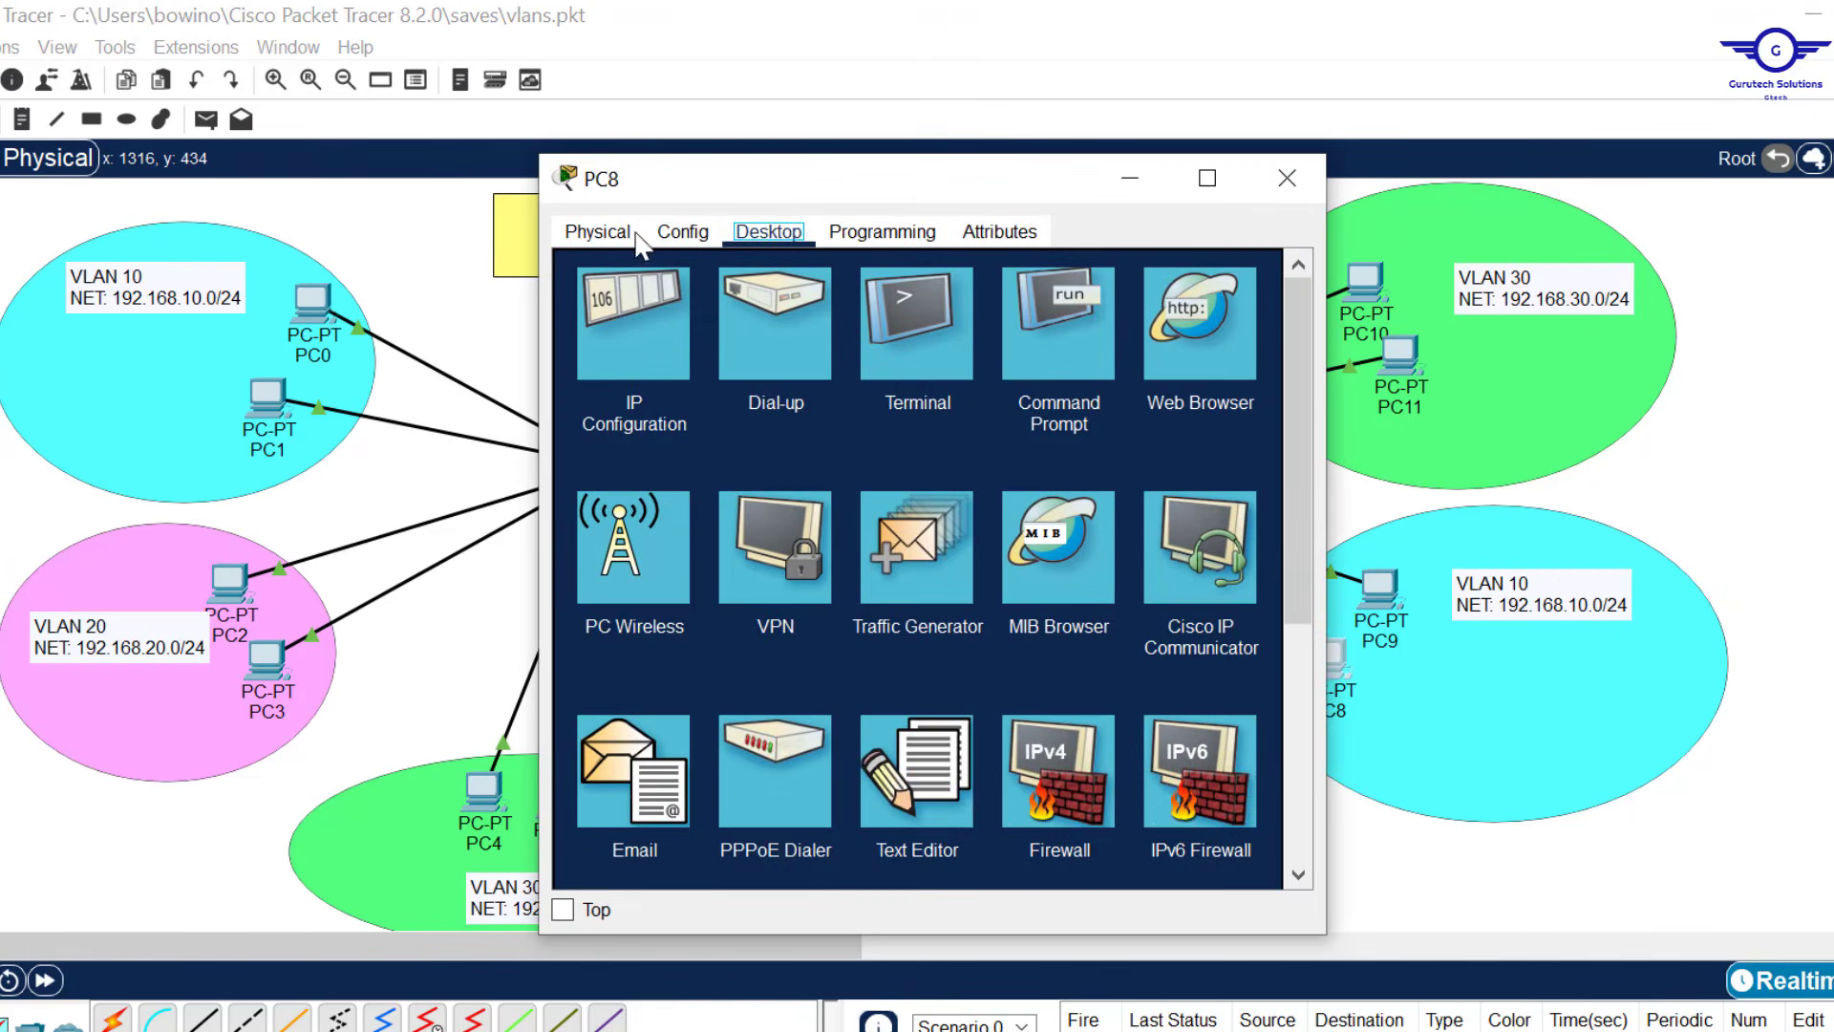
left_click(647, 319)
left_click(859, 411)
type("192.168.10.1")
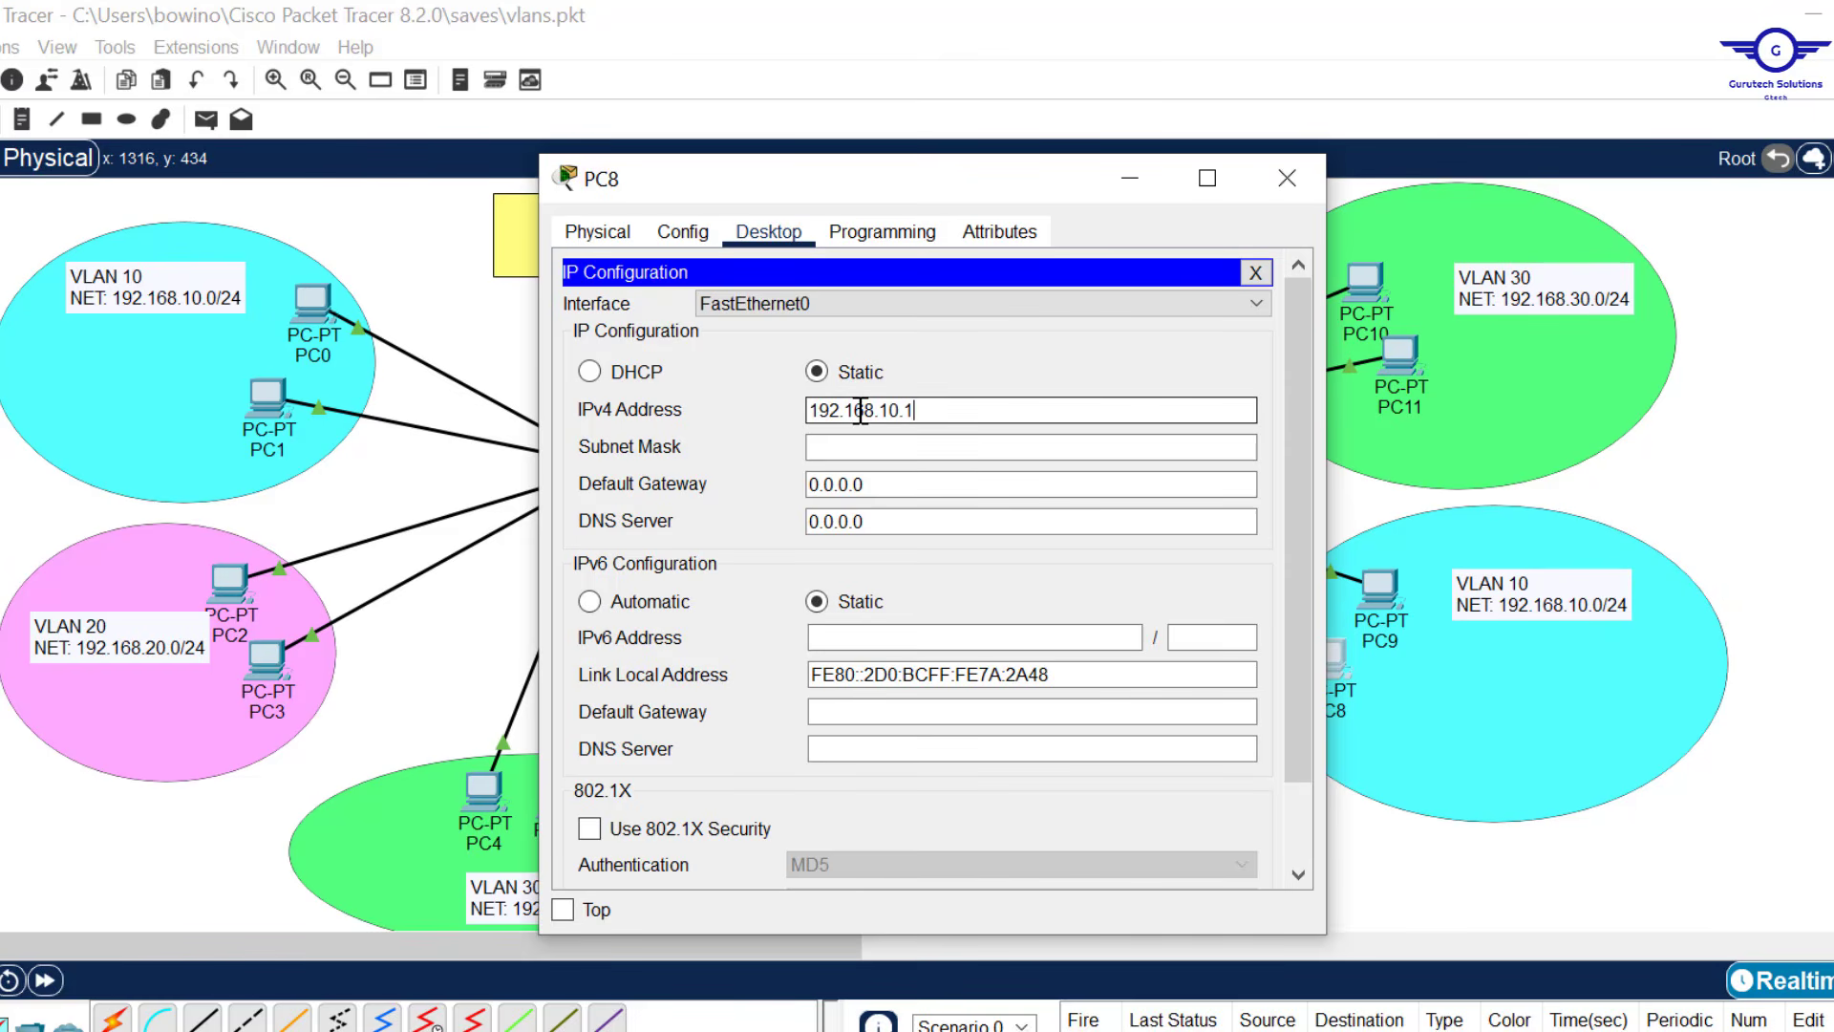
left_click(874, 447)
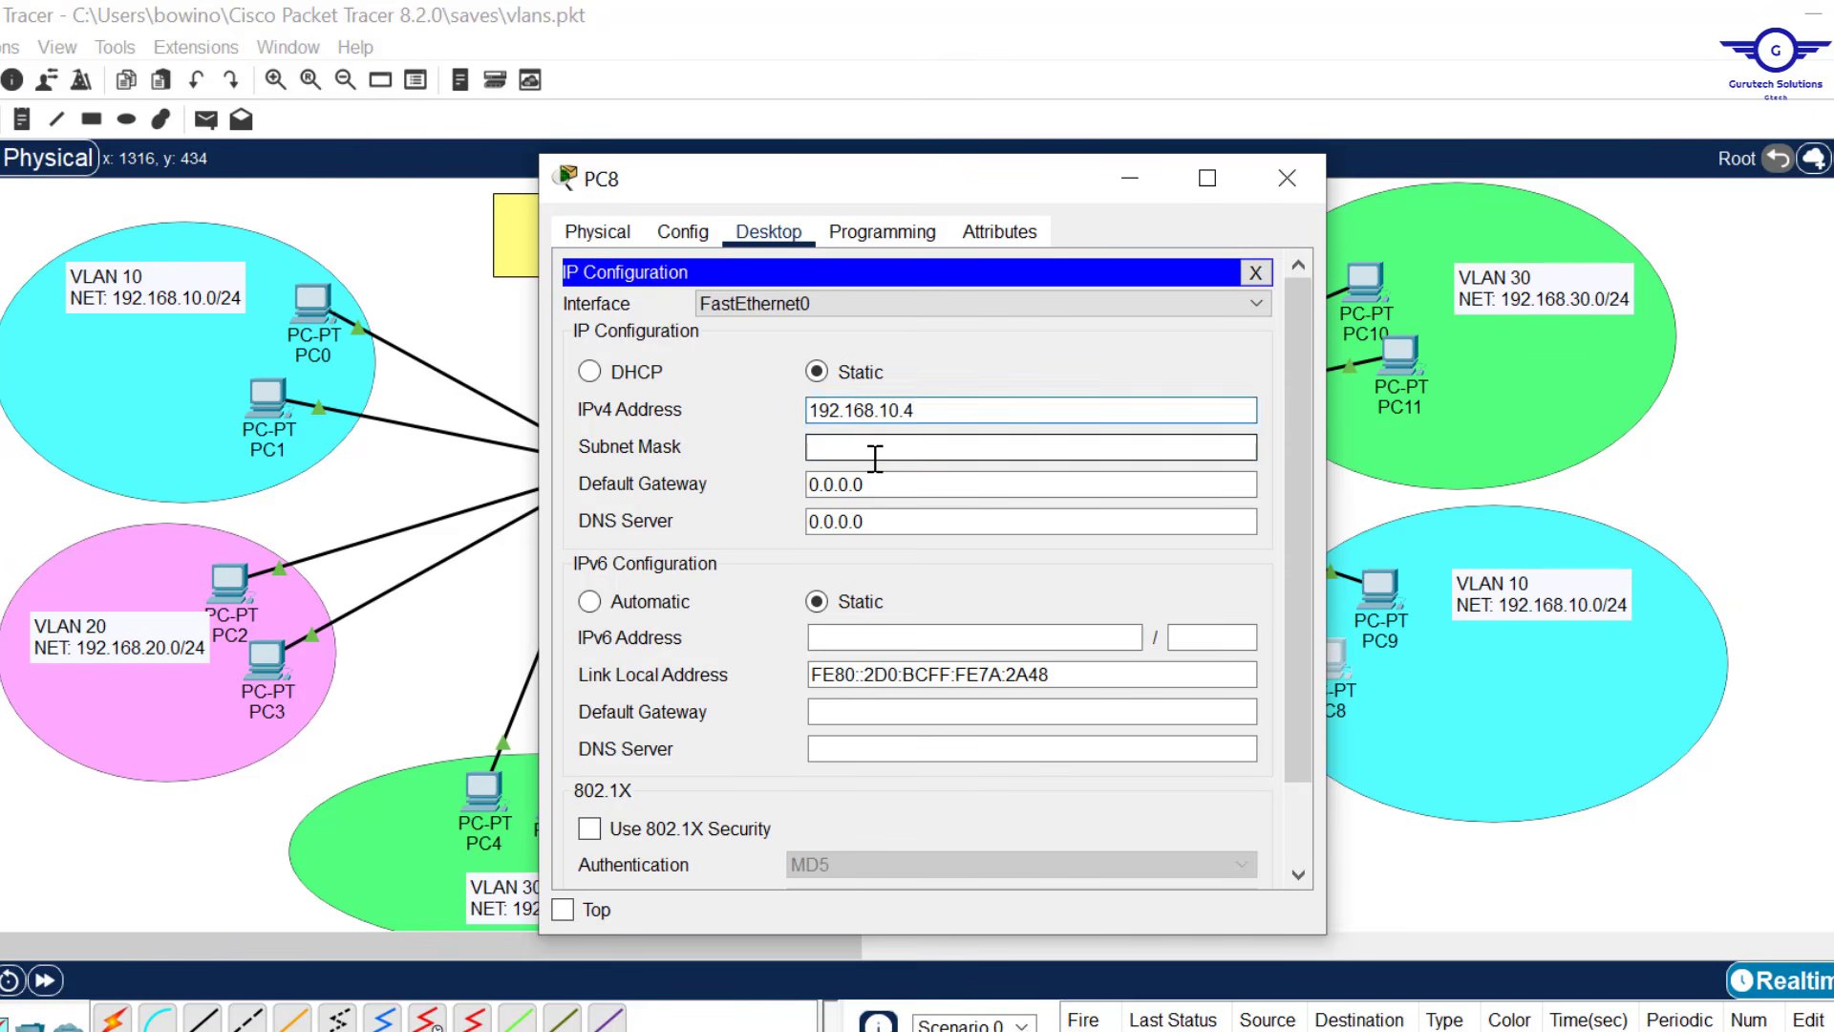
left_click(1287, 177)
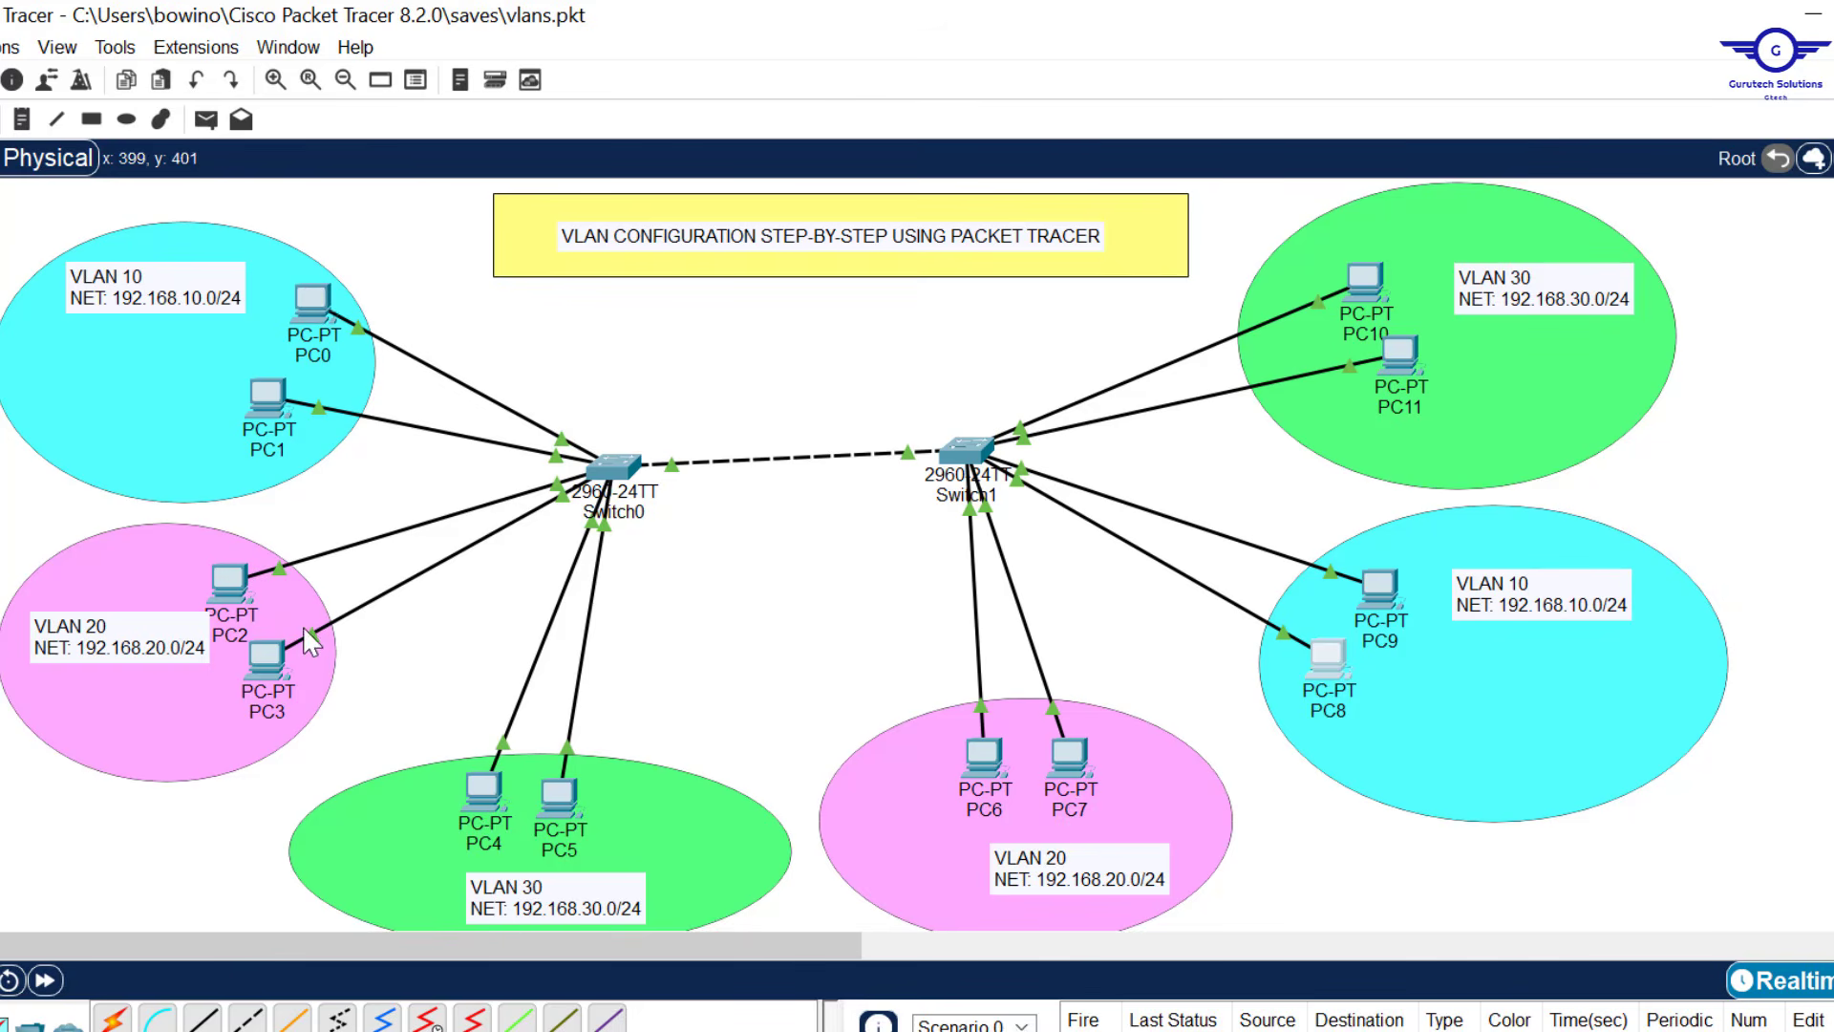
Assign the PCs in VLAN 20 and VLAN 30 static IPv4 addresses from the 192.168.20.0/24 and 192.168.30.0/24 networks.
left_click(226, 585)
type("192.168.20.2")
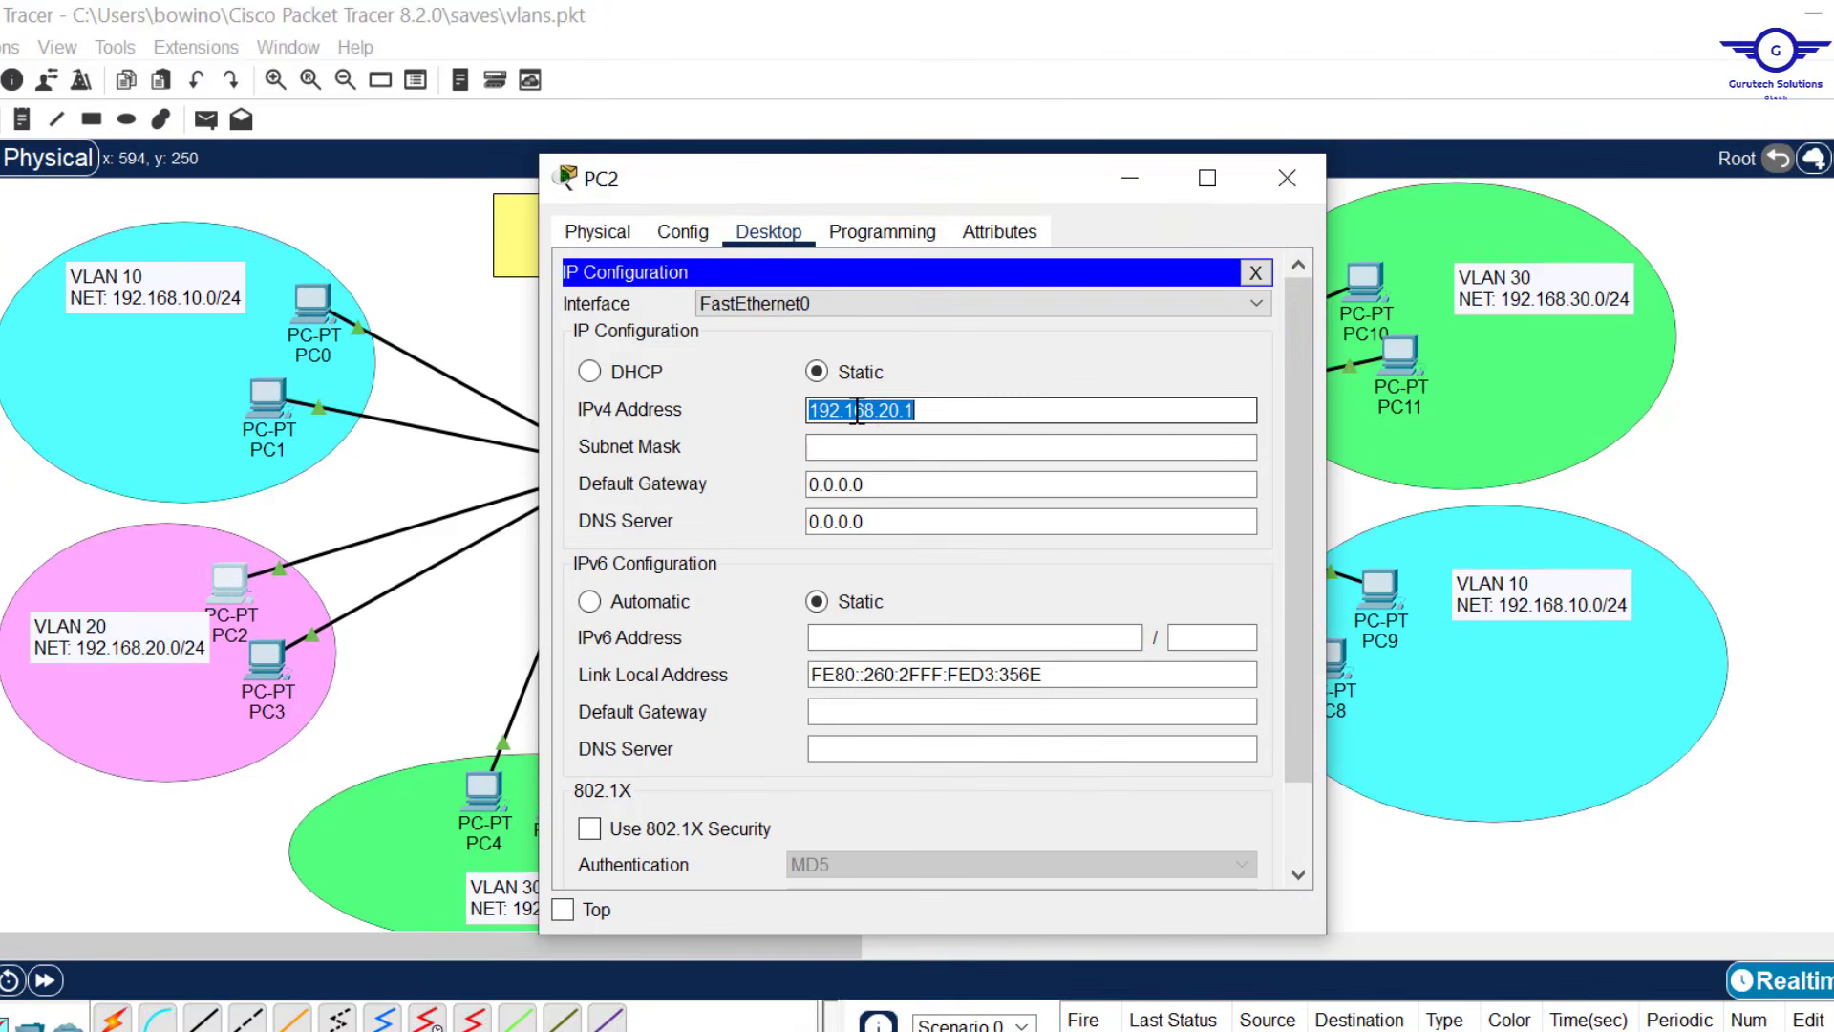
left_click(635, 325)
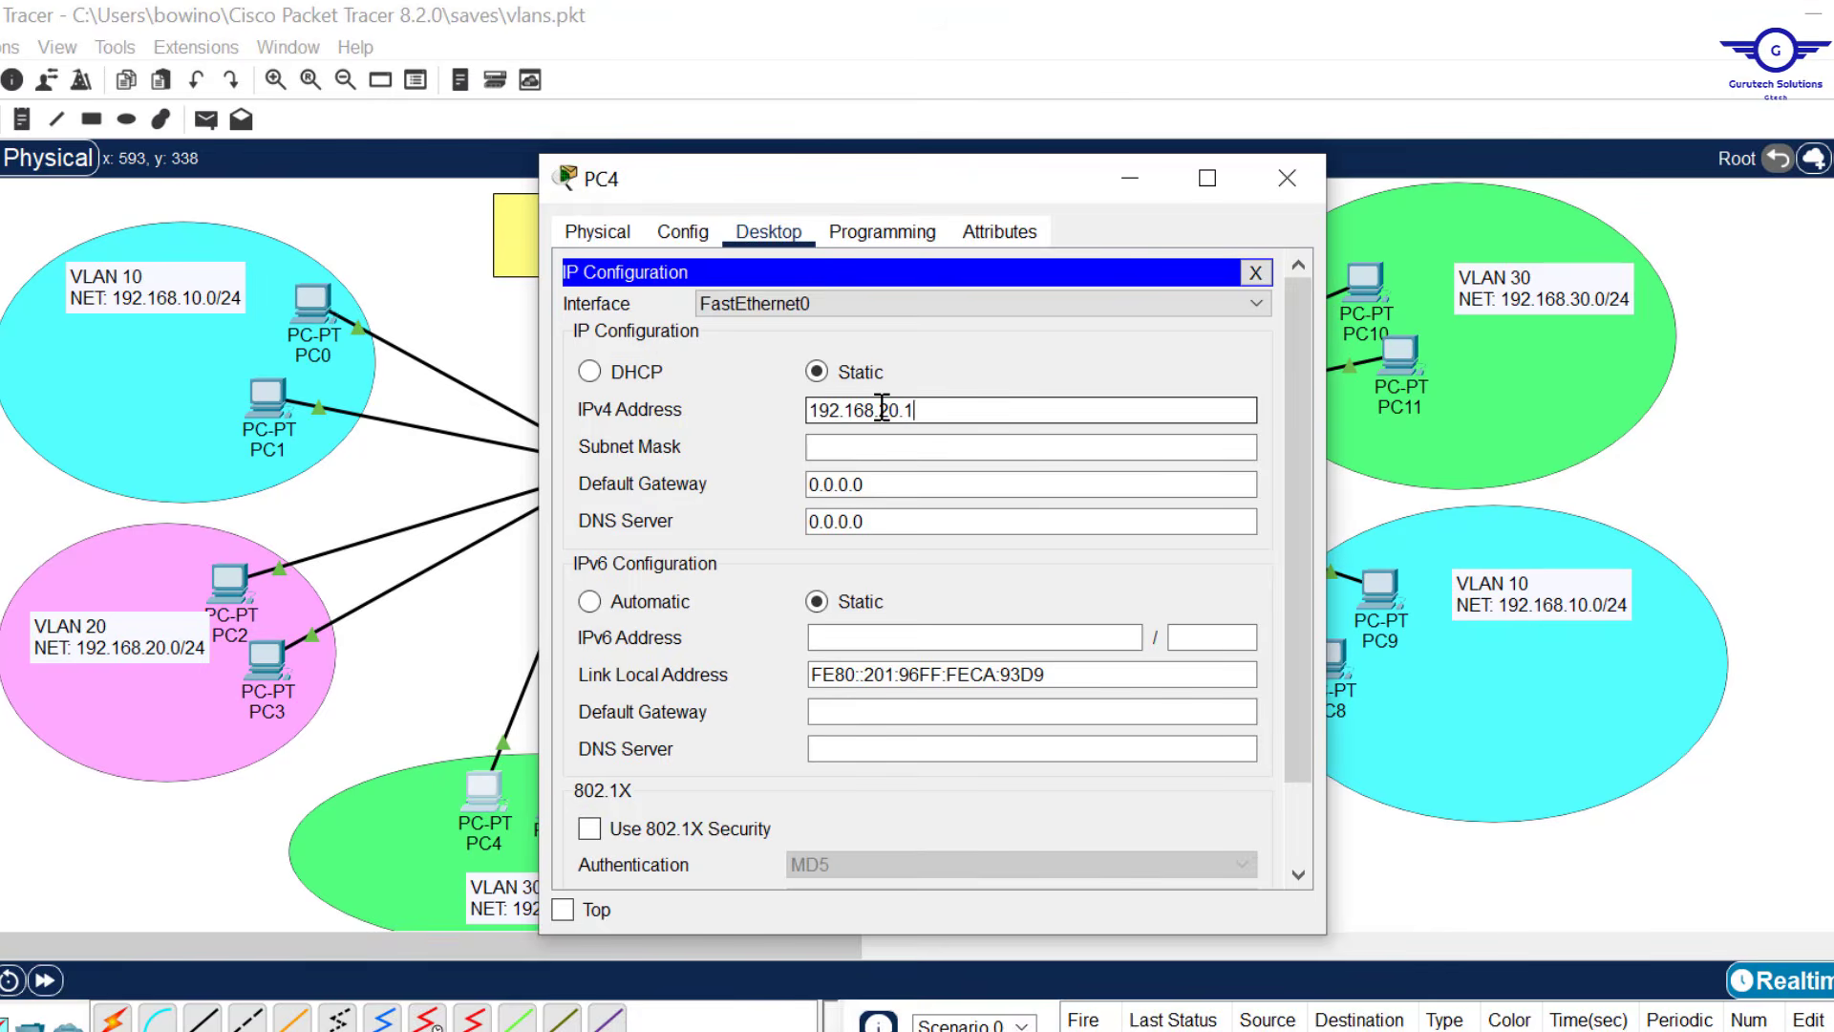
key("Tab")
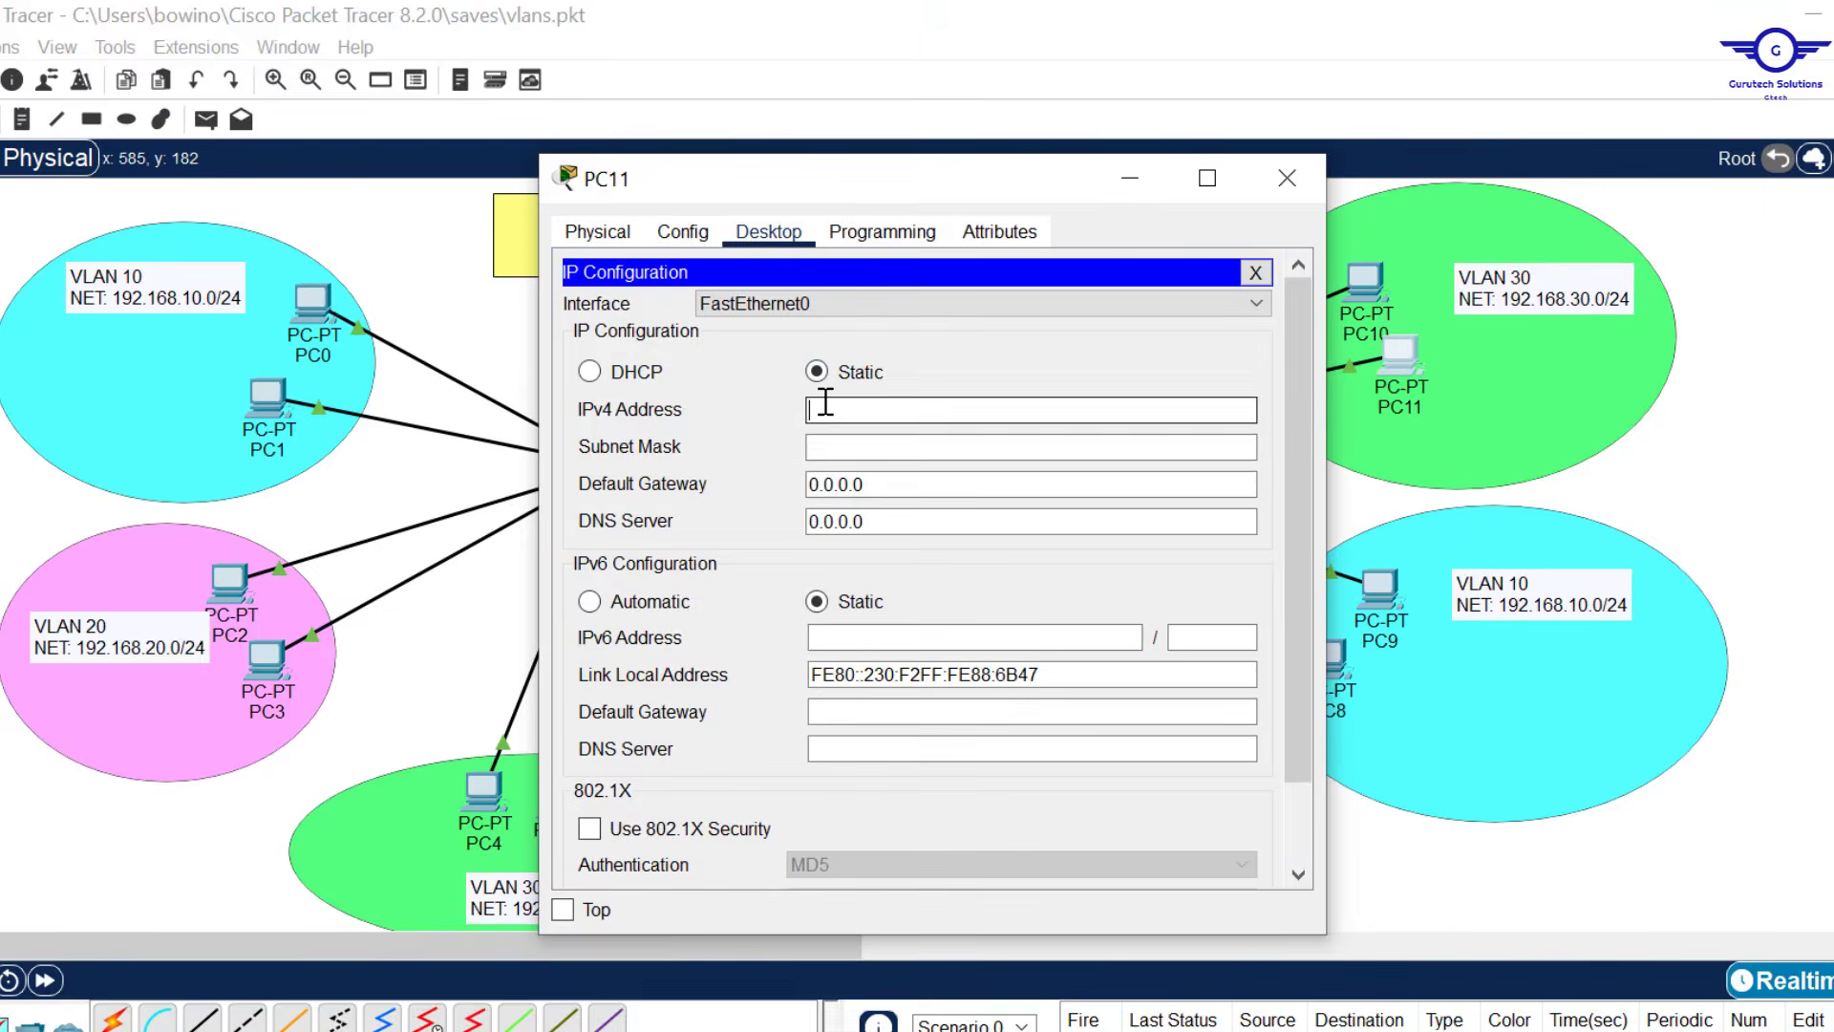
type("192.168.30.")
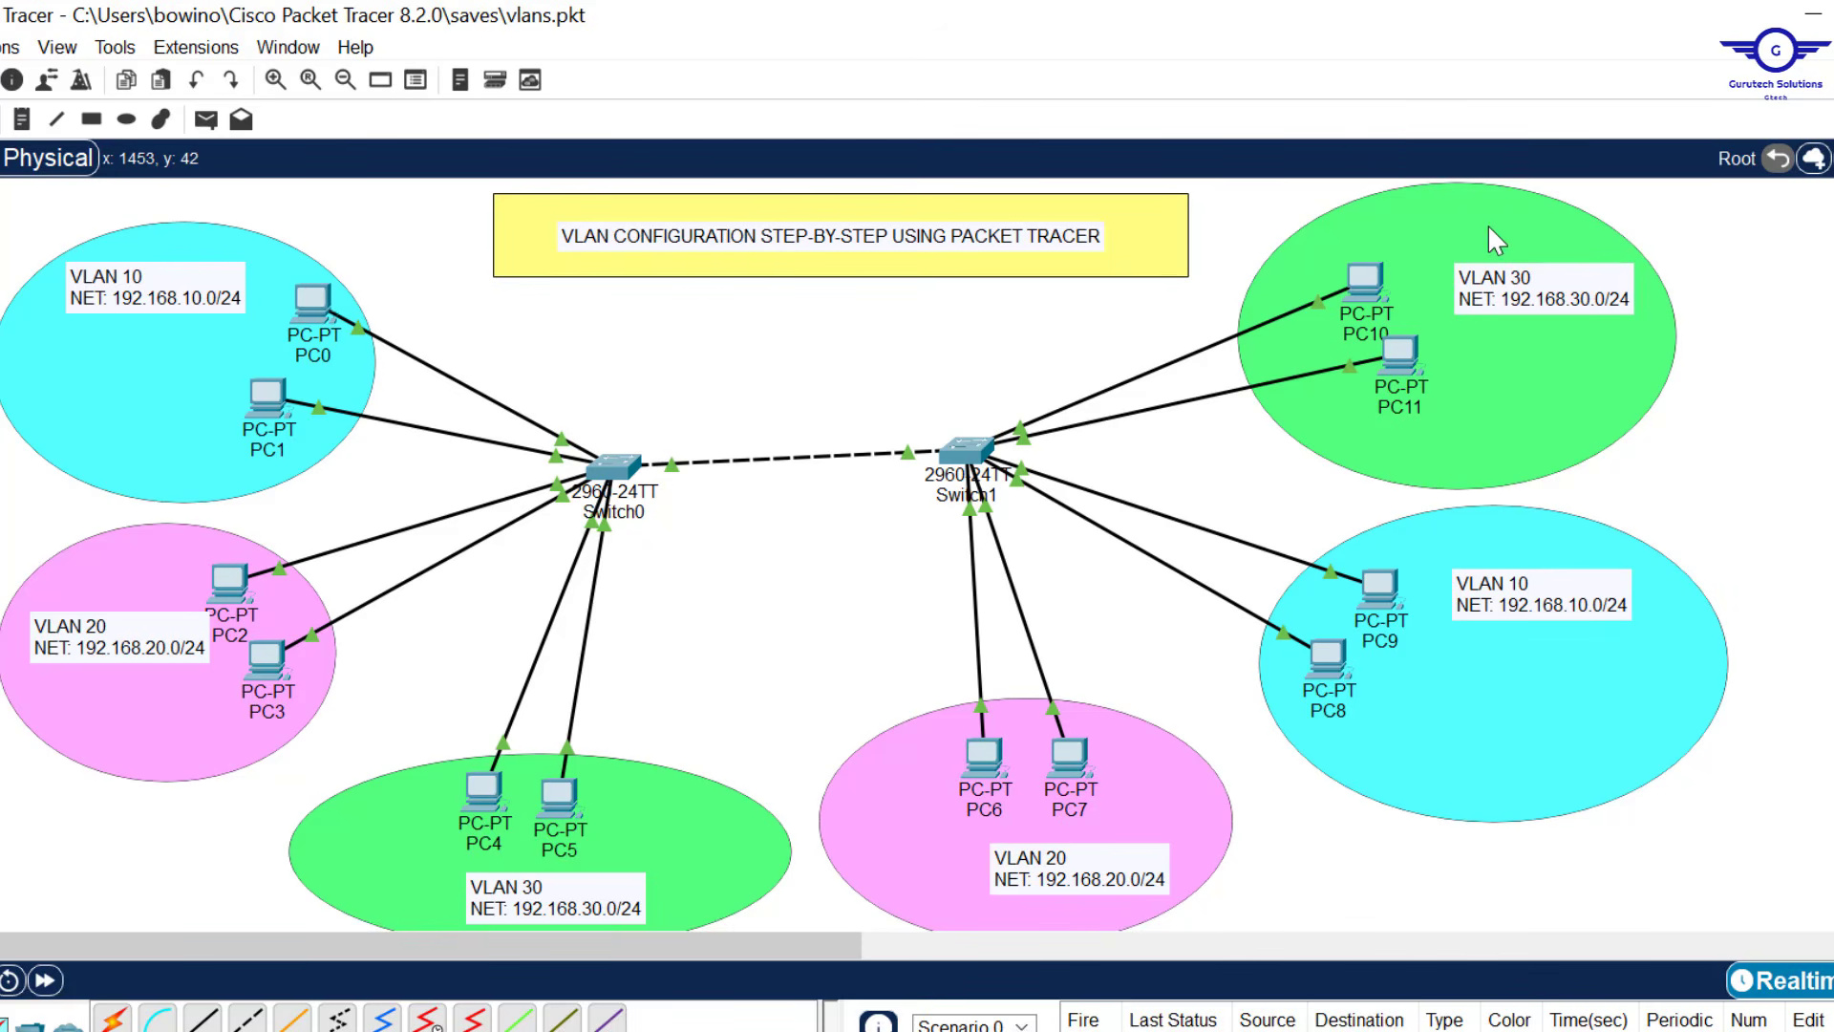
Return to the Notepad notes and highlight the third step, about creating and naming VLANs on the switch.
key("alt+Tab")
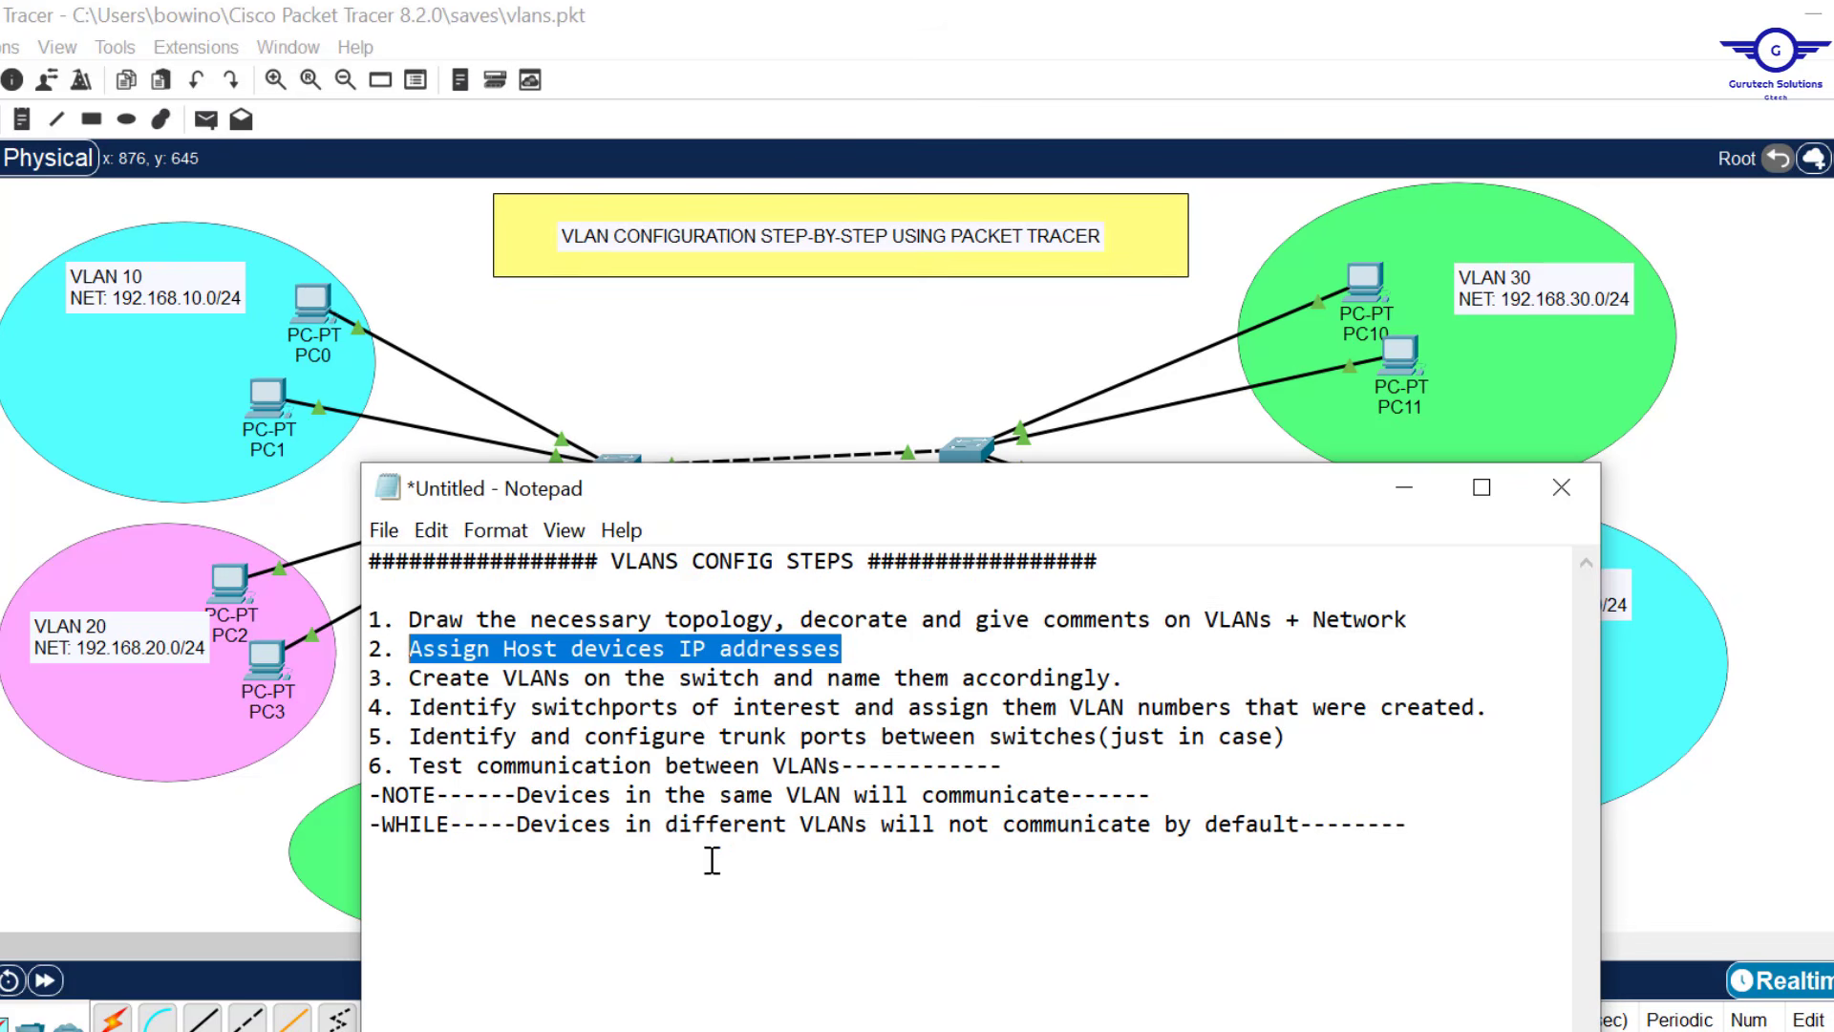
left_click(414, 681)
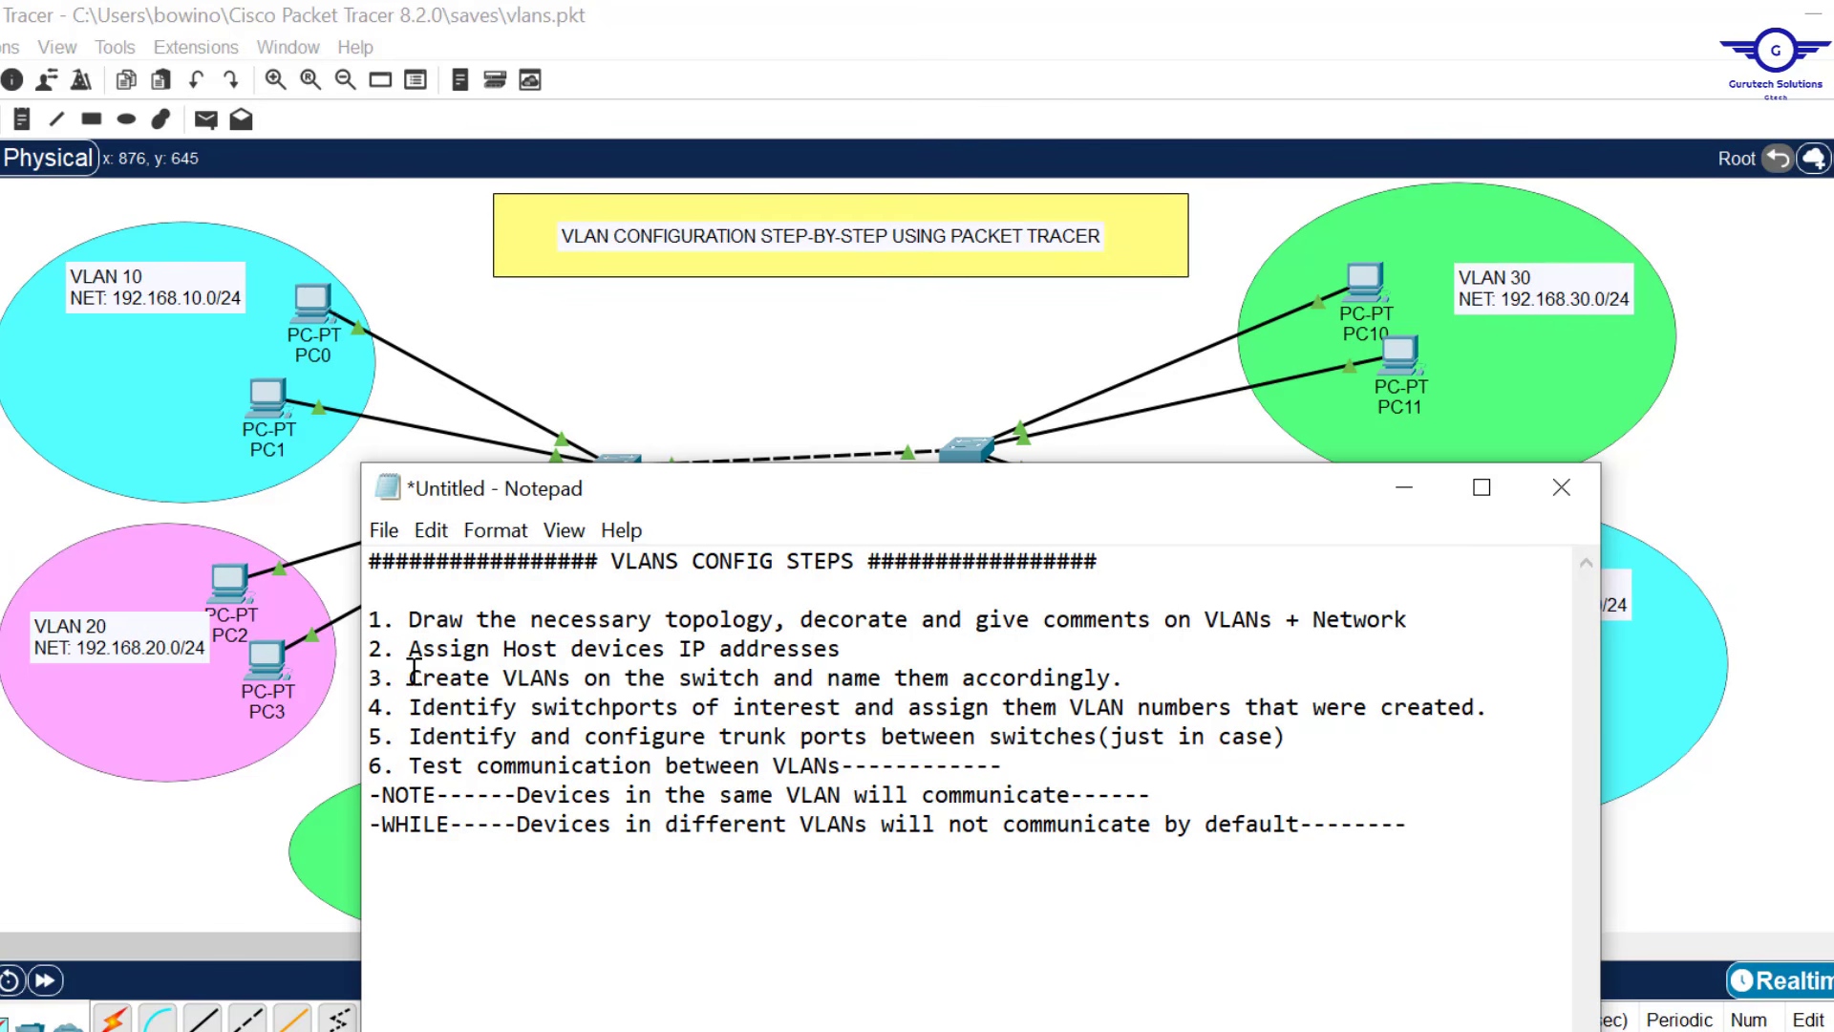
left_click_drag(414, 674, 1125, 682)
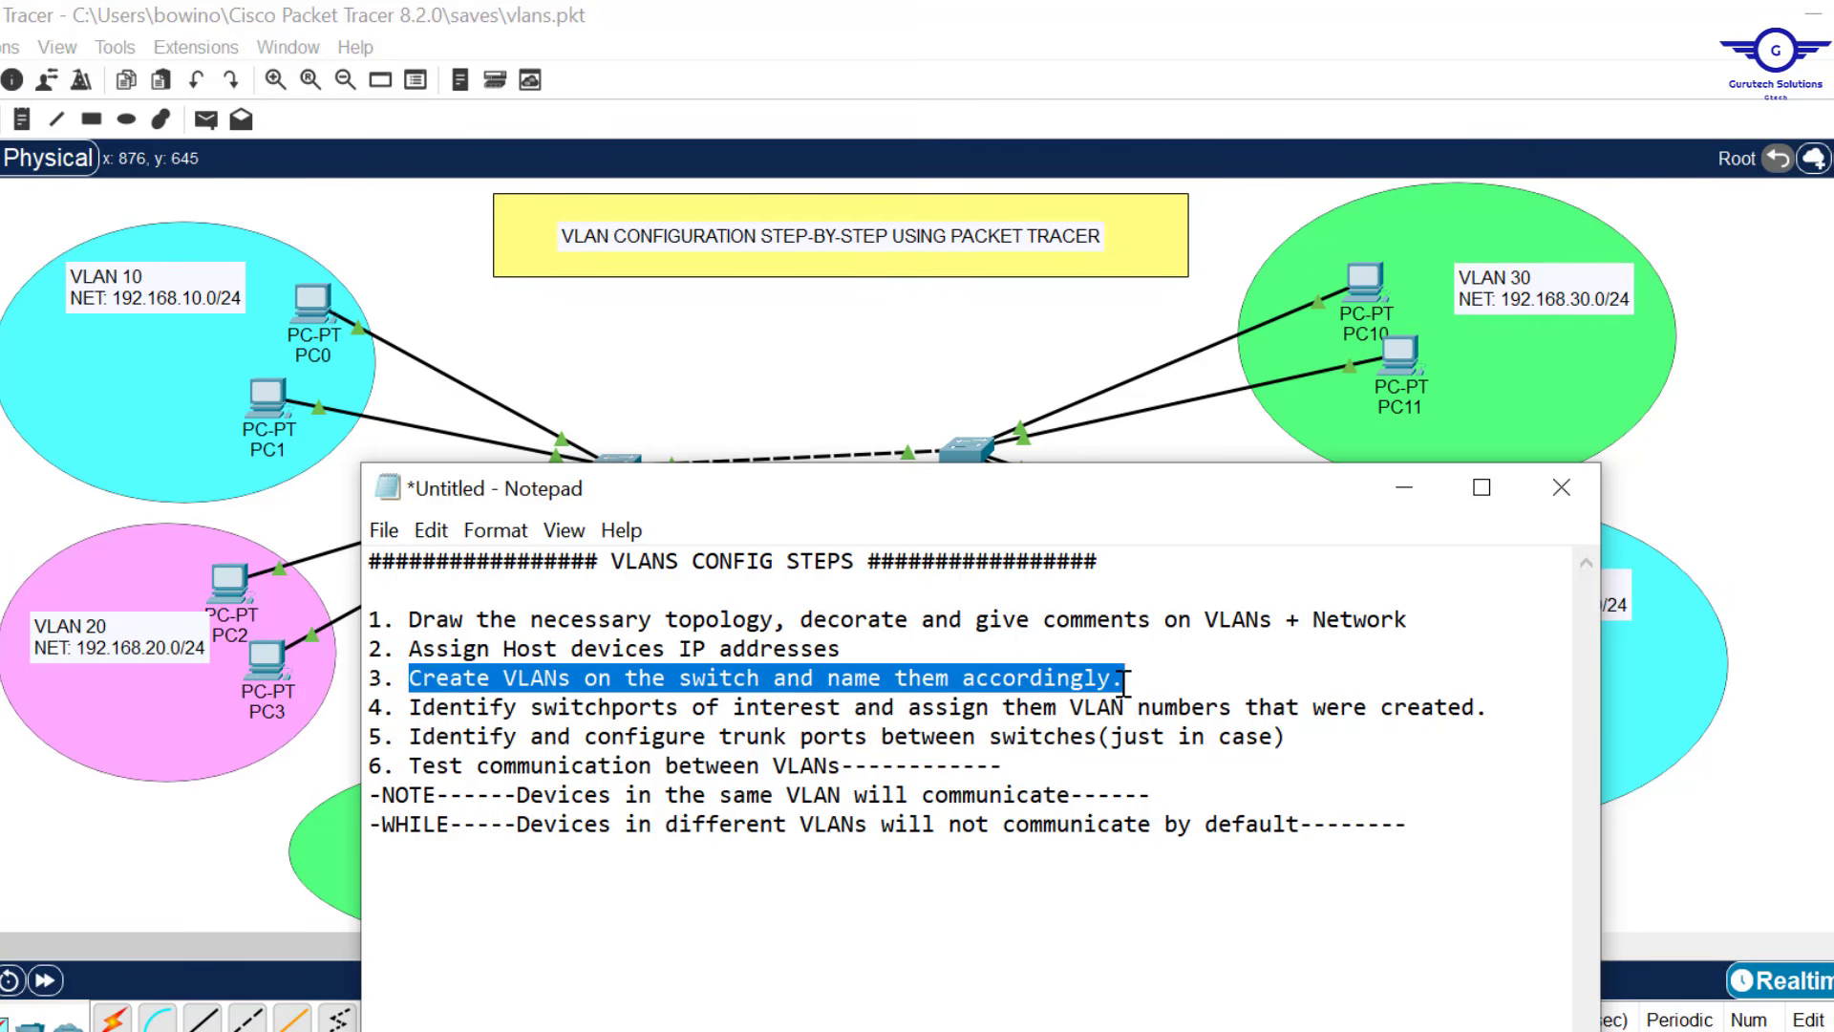
Switch back to Packet Tracer, open Switch0's command line and enter global configuration mode with en and conf t.
left_click(871, 365)
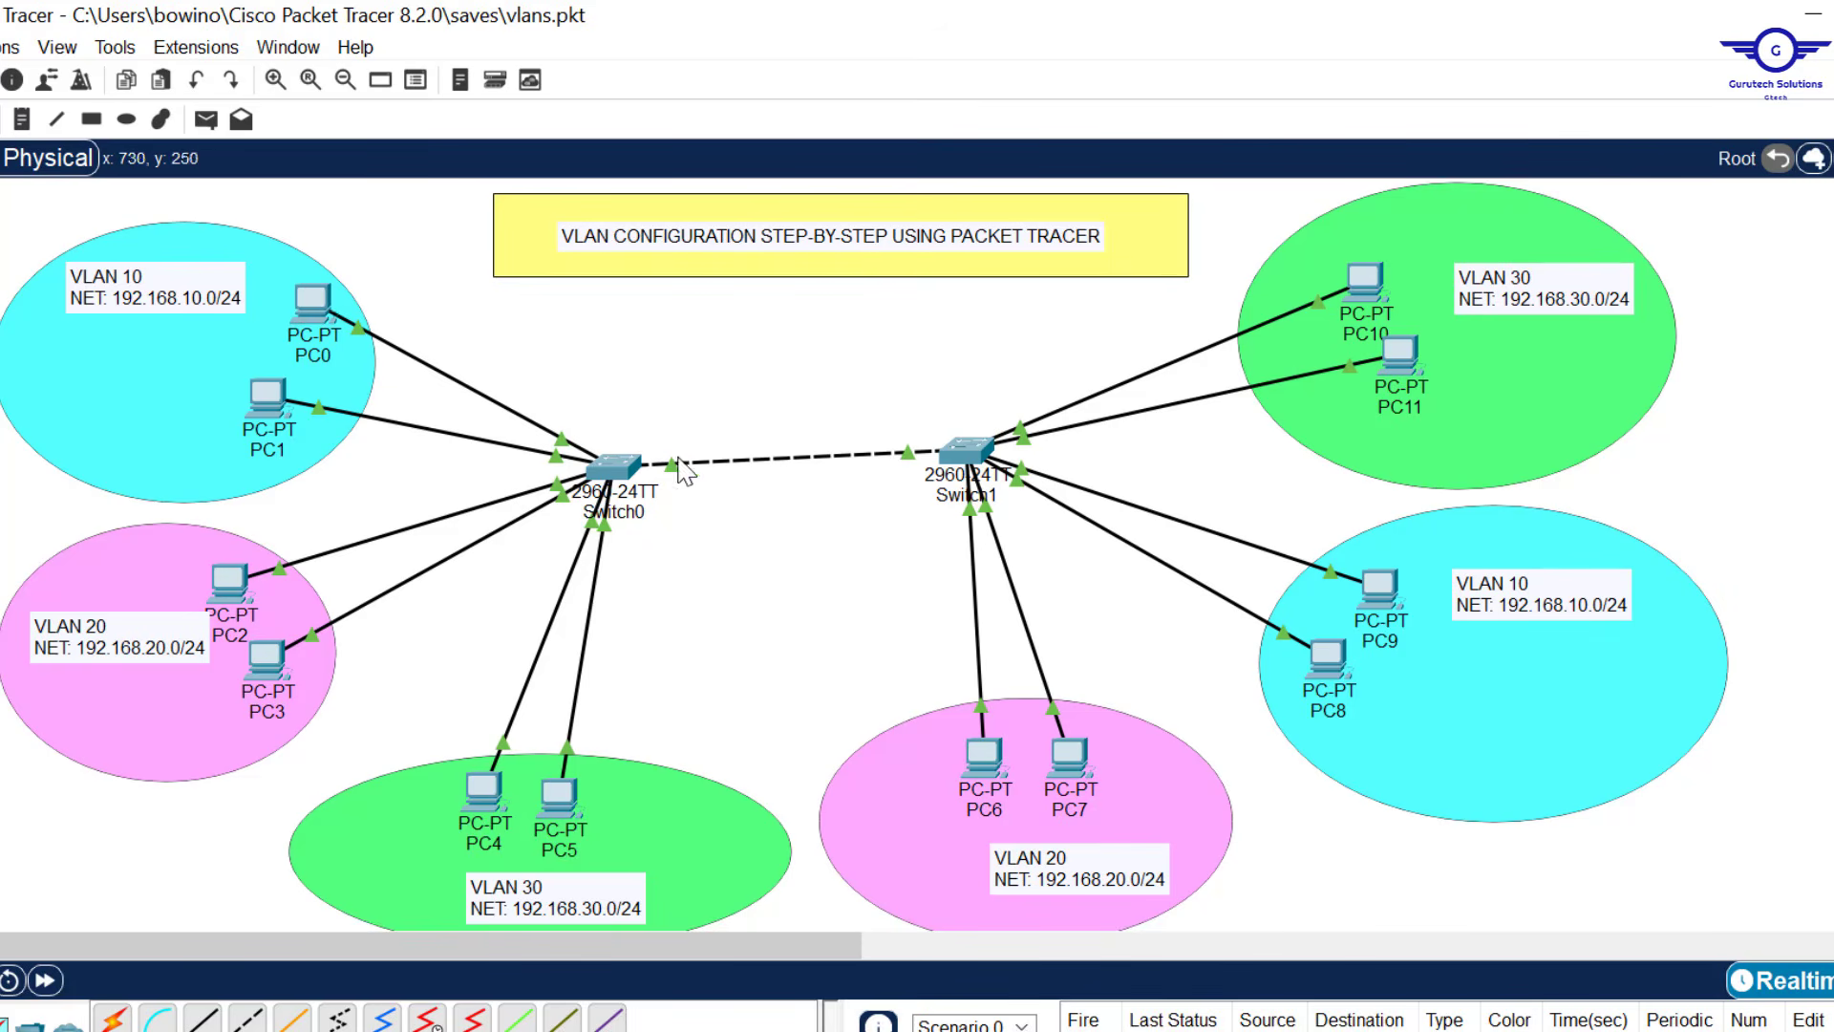
left_click(625, 466)
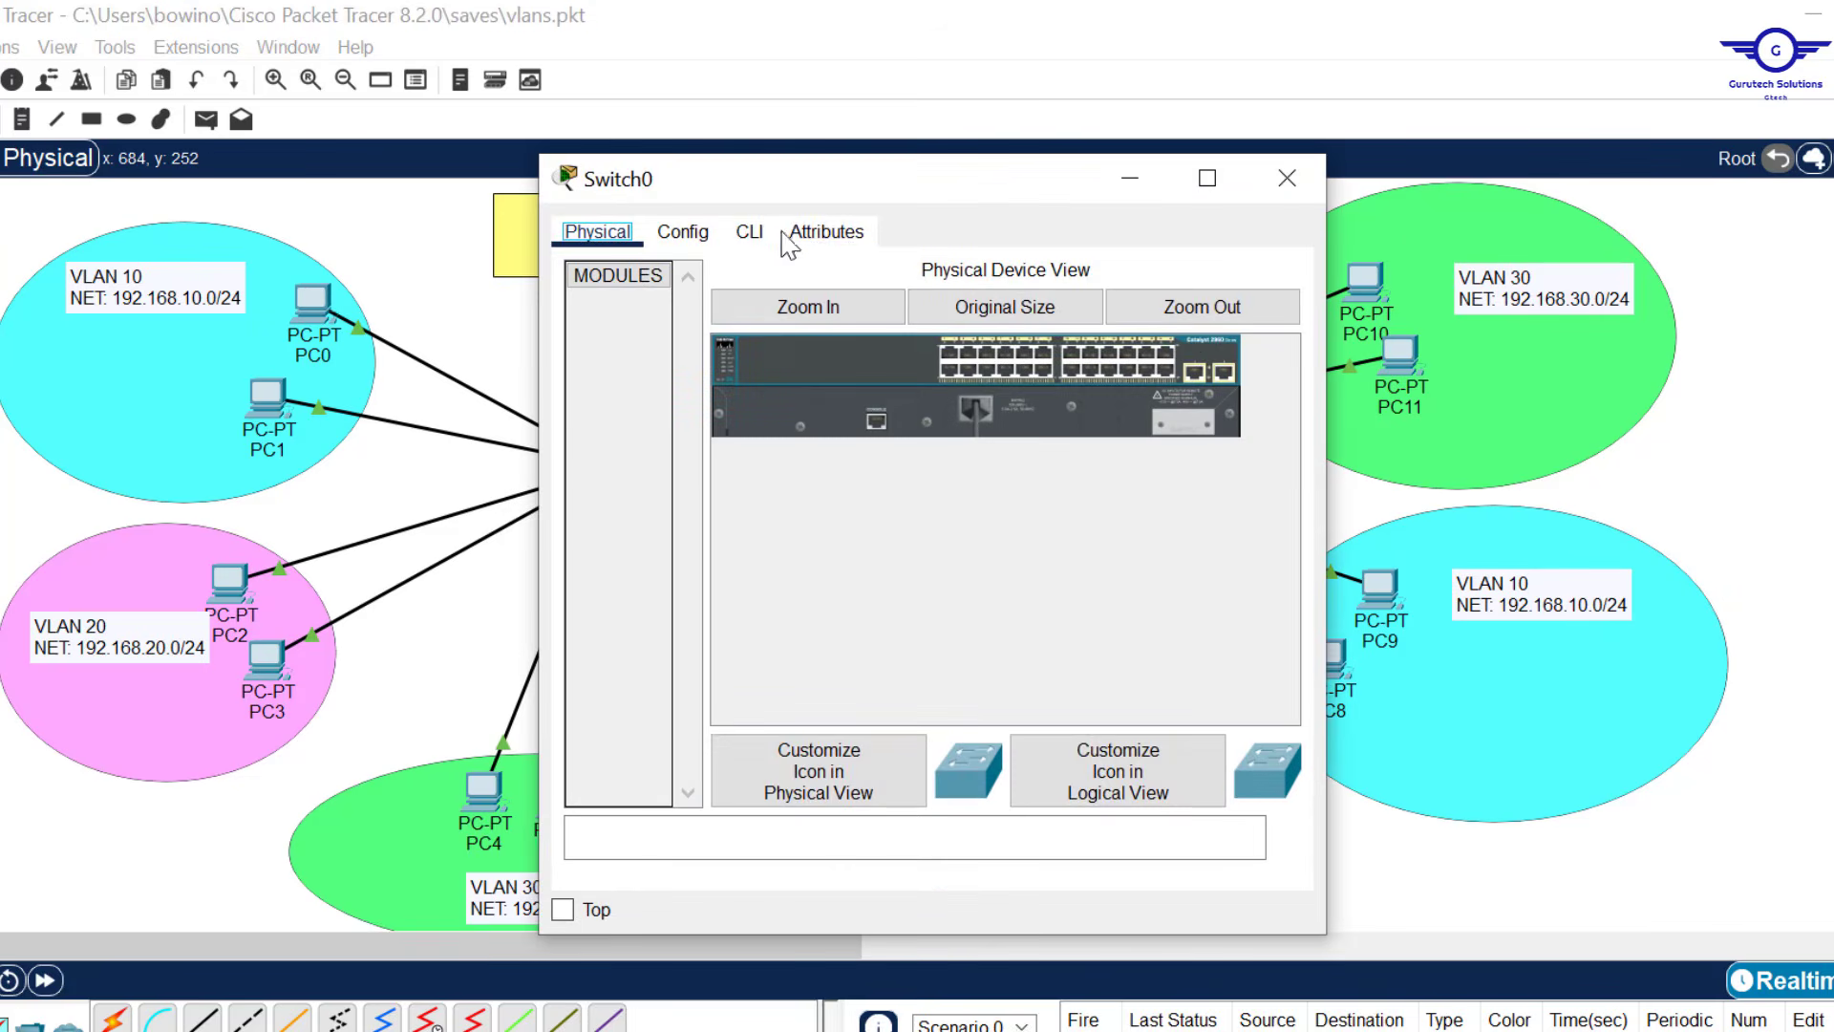
left_click(750, 232)
key("Return")
key("Return")
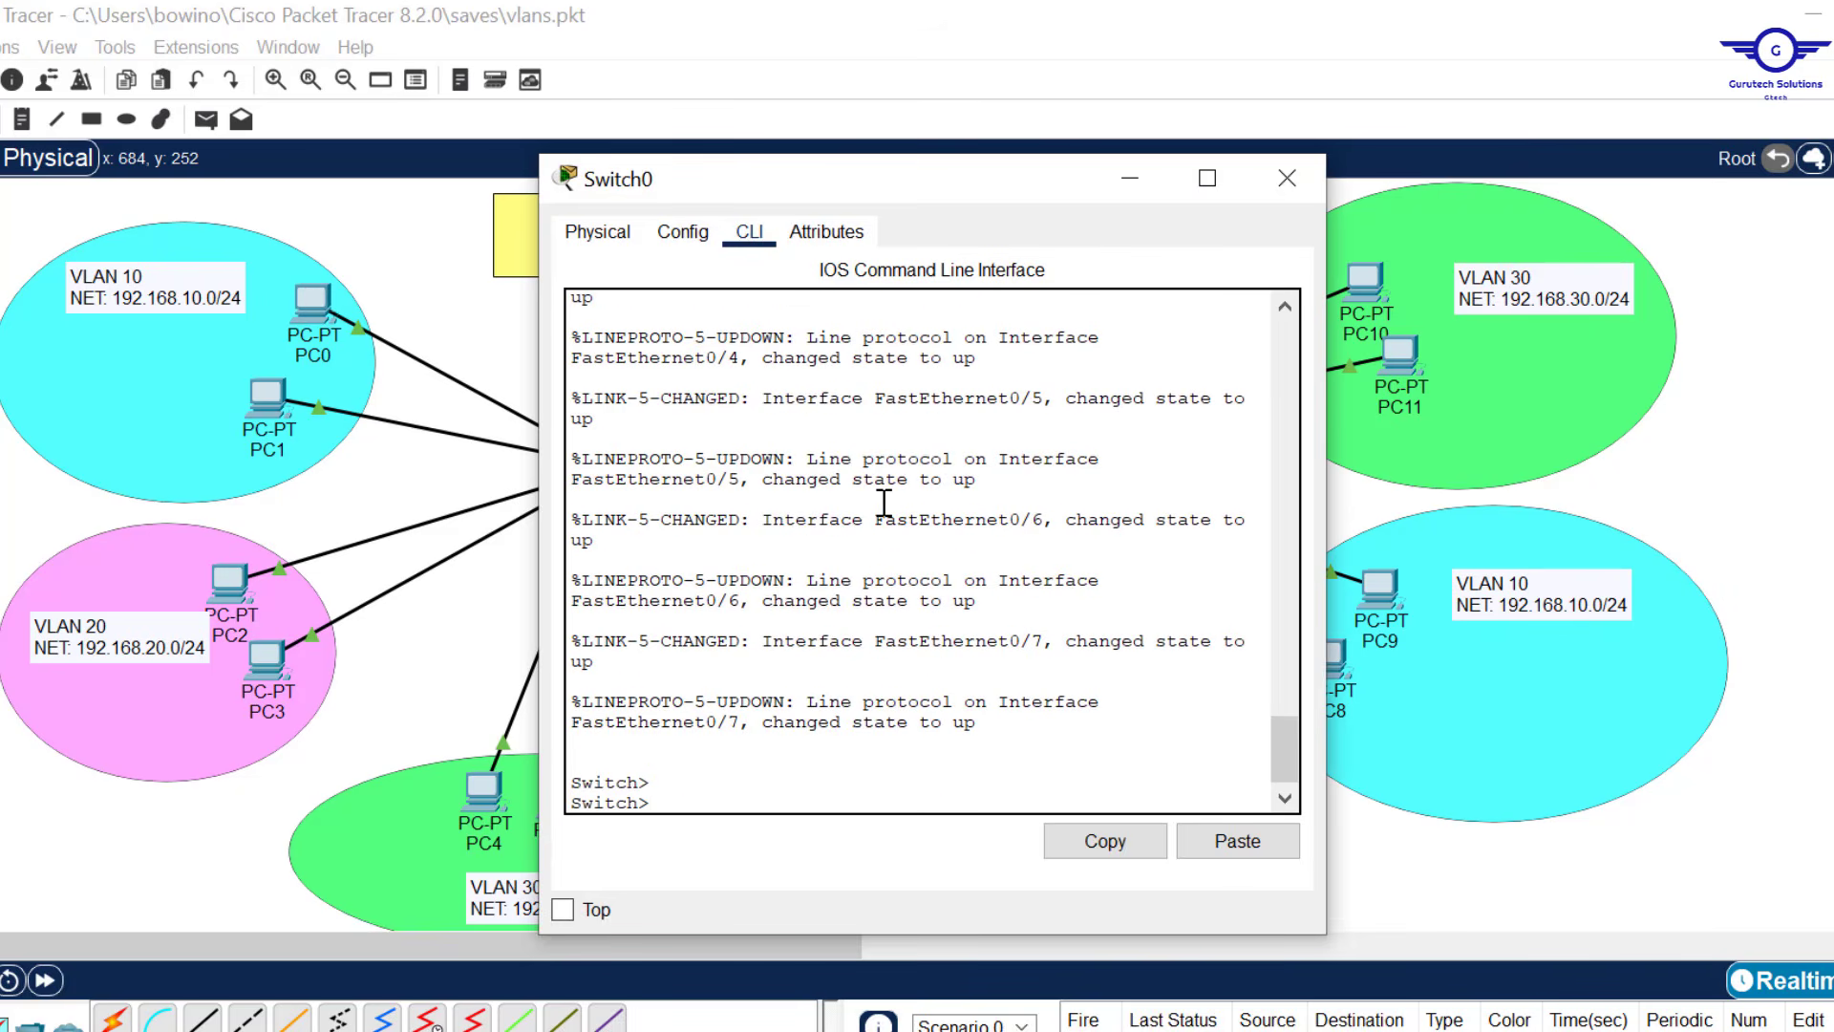
type("en")
key("Return")
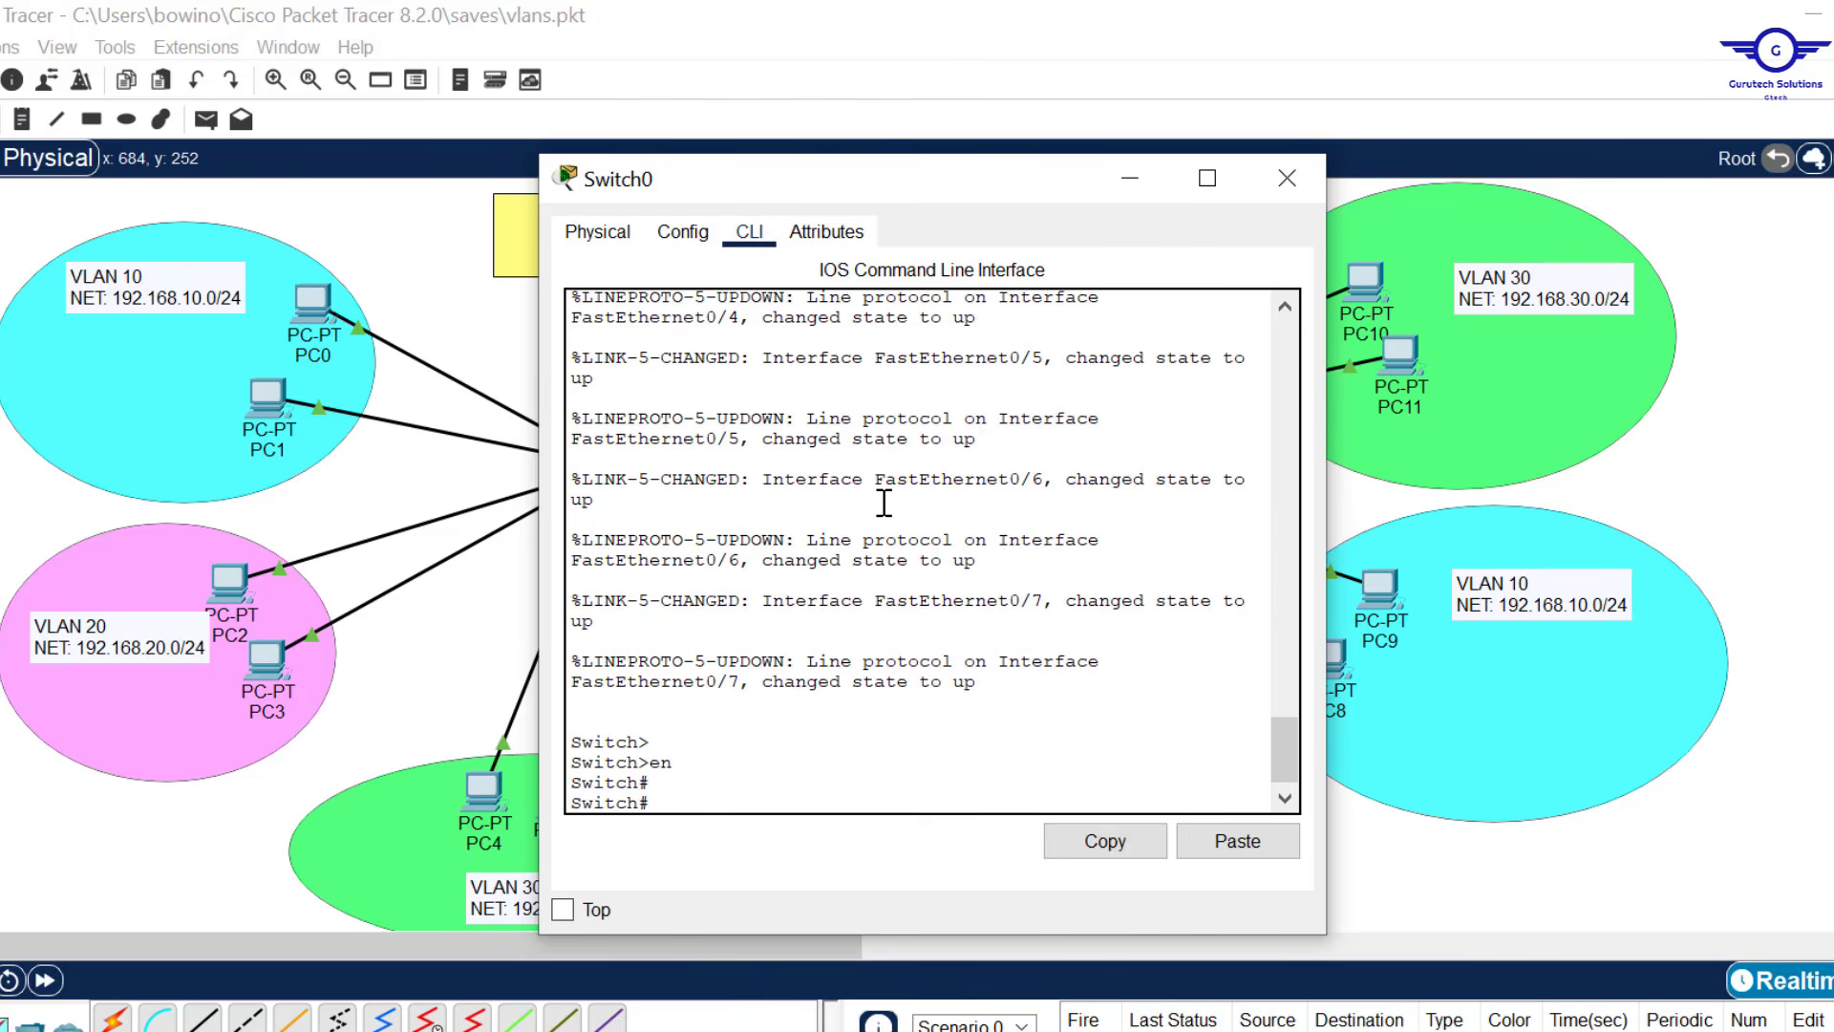
type("c")
type("onf t")
key("Return")
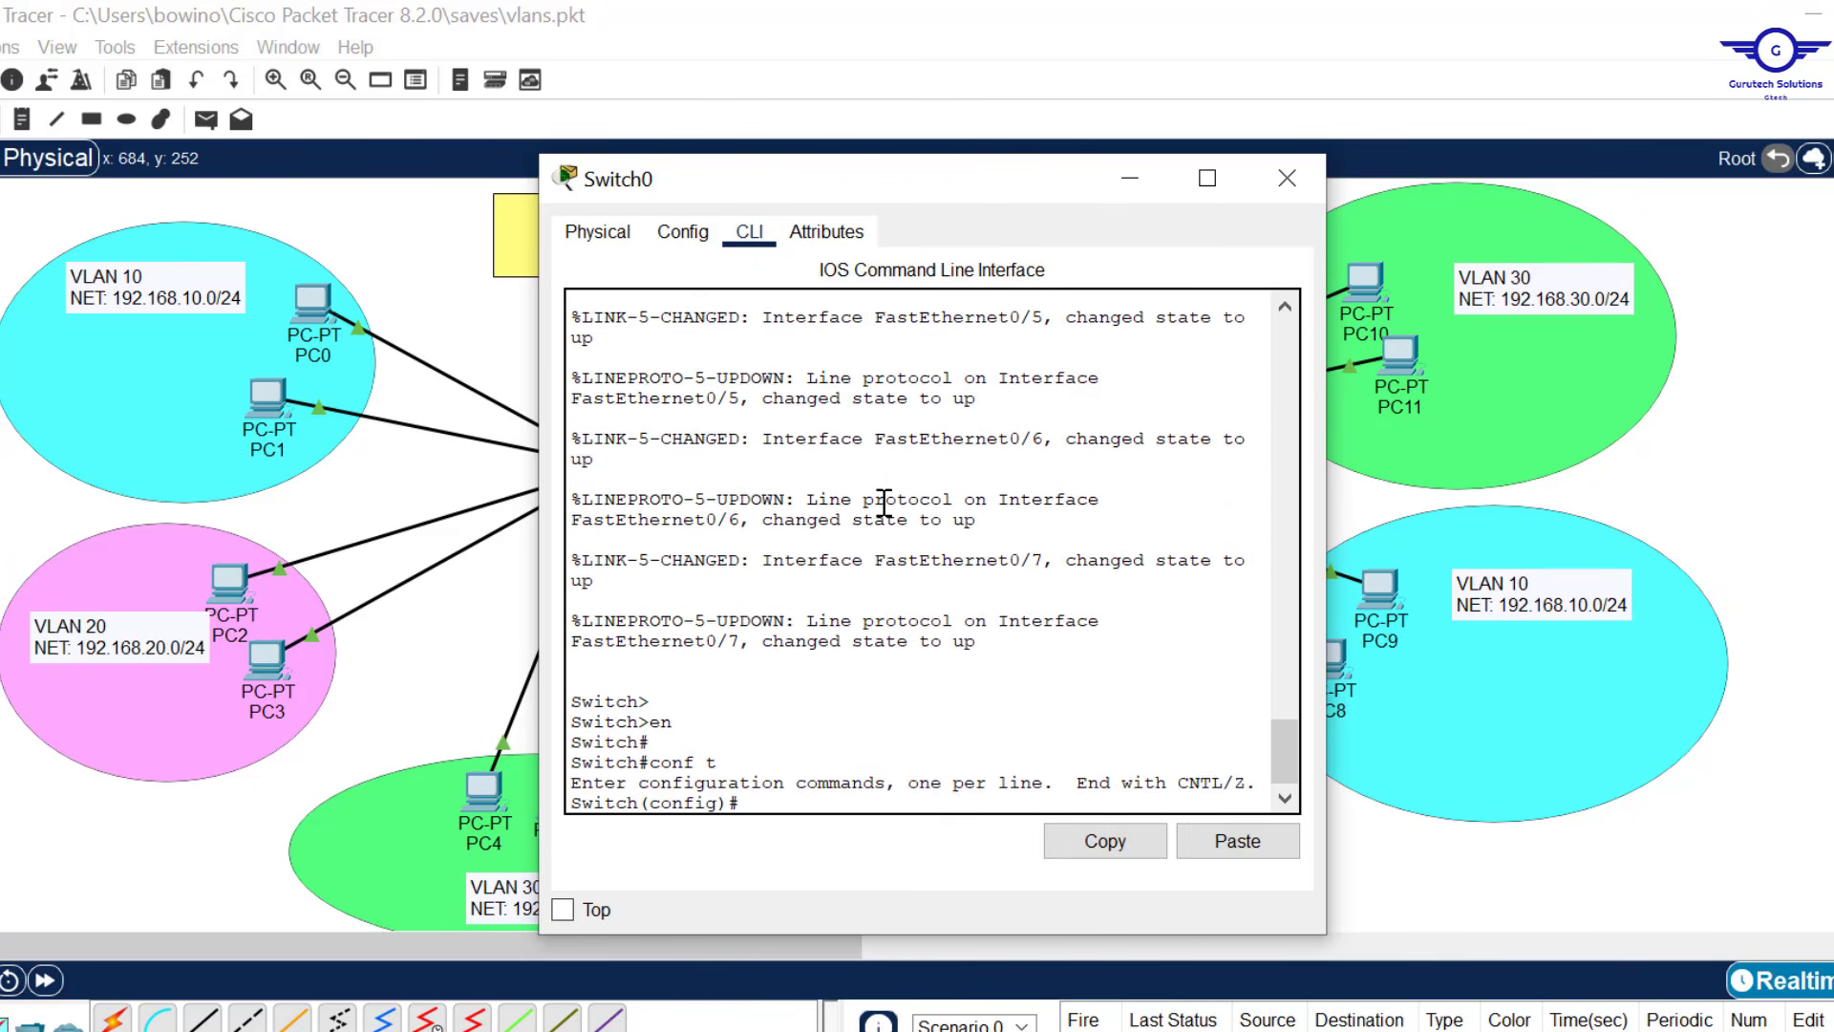
key("Return")
key("Return")
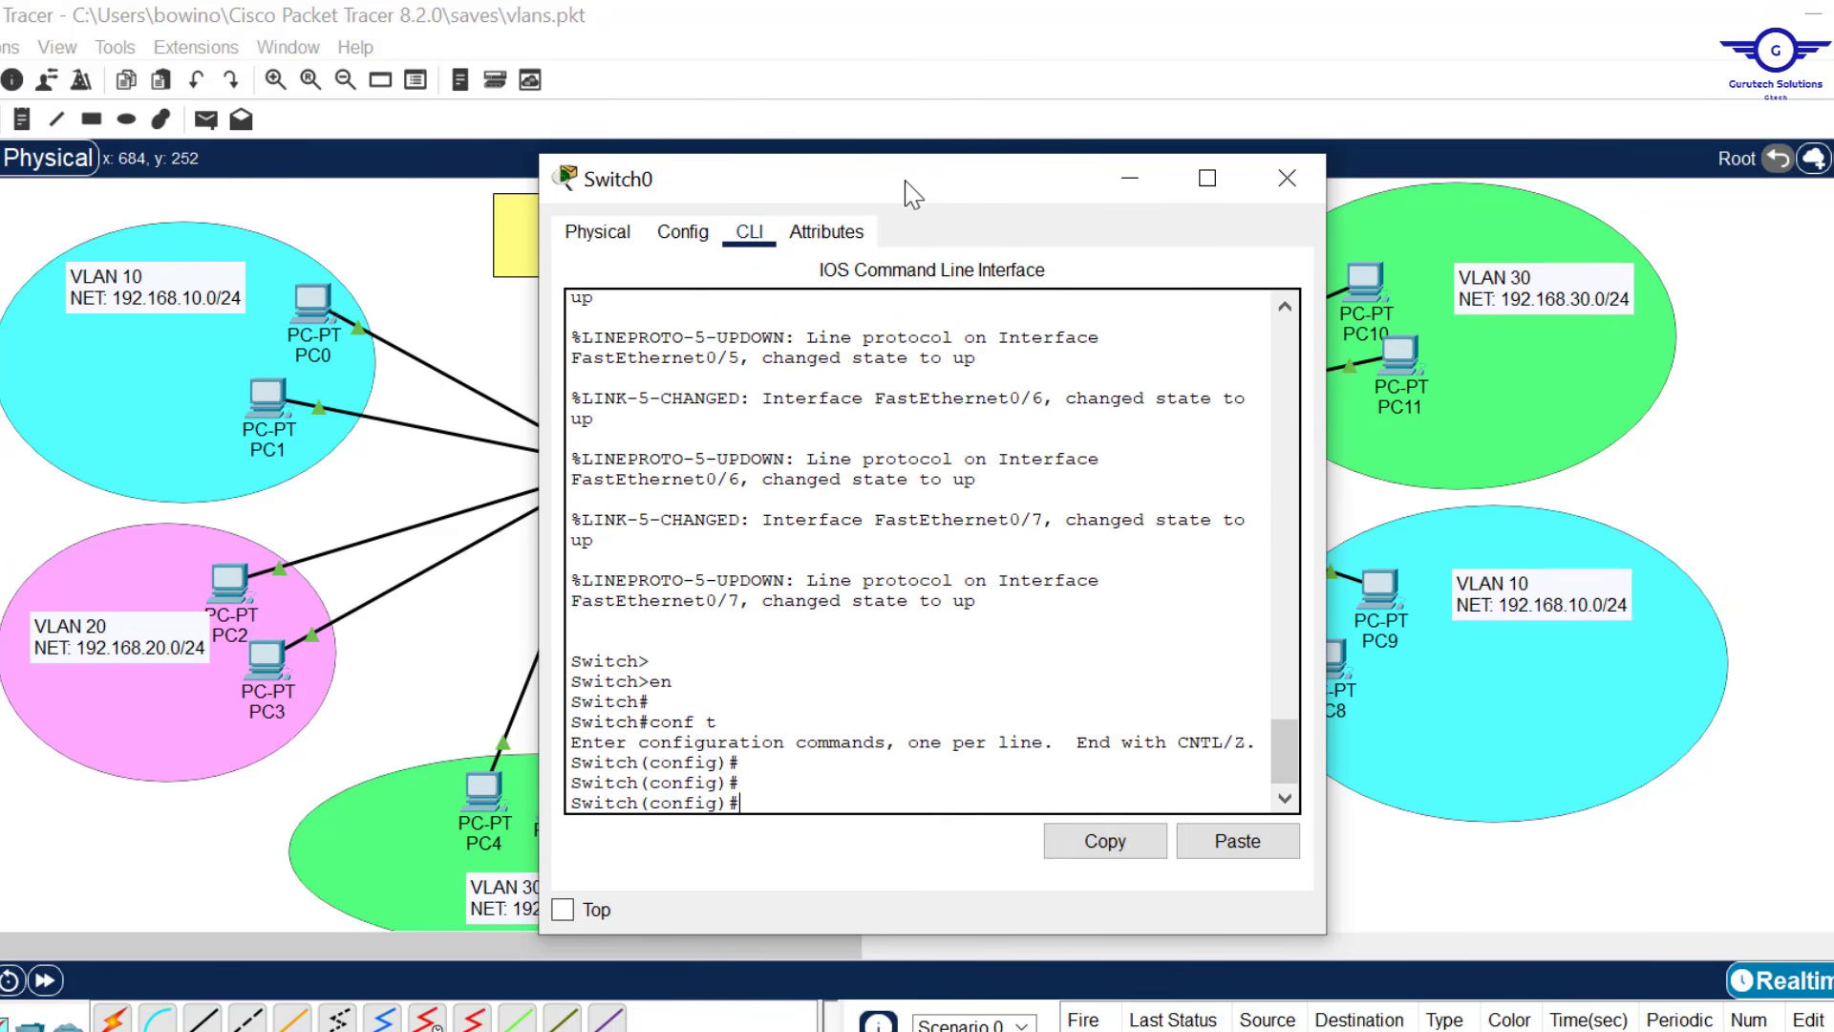
Create VLAN 10 on Switch0, name it IT and exit VLAN configuration mode.
left_click_drag(917, 186, 1029, 169)
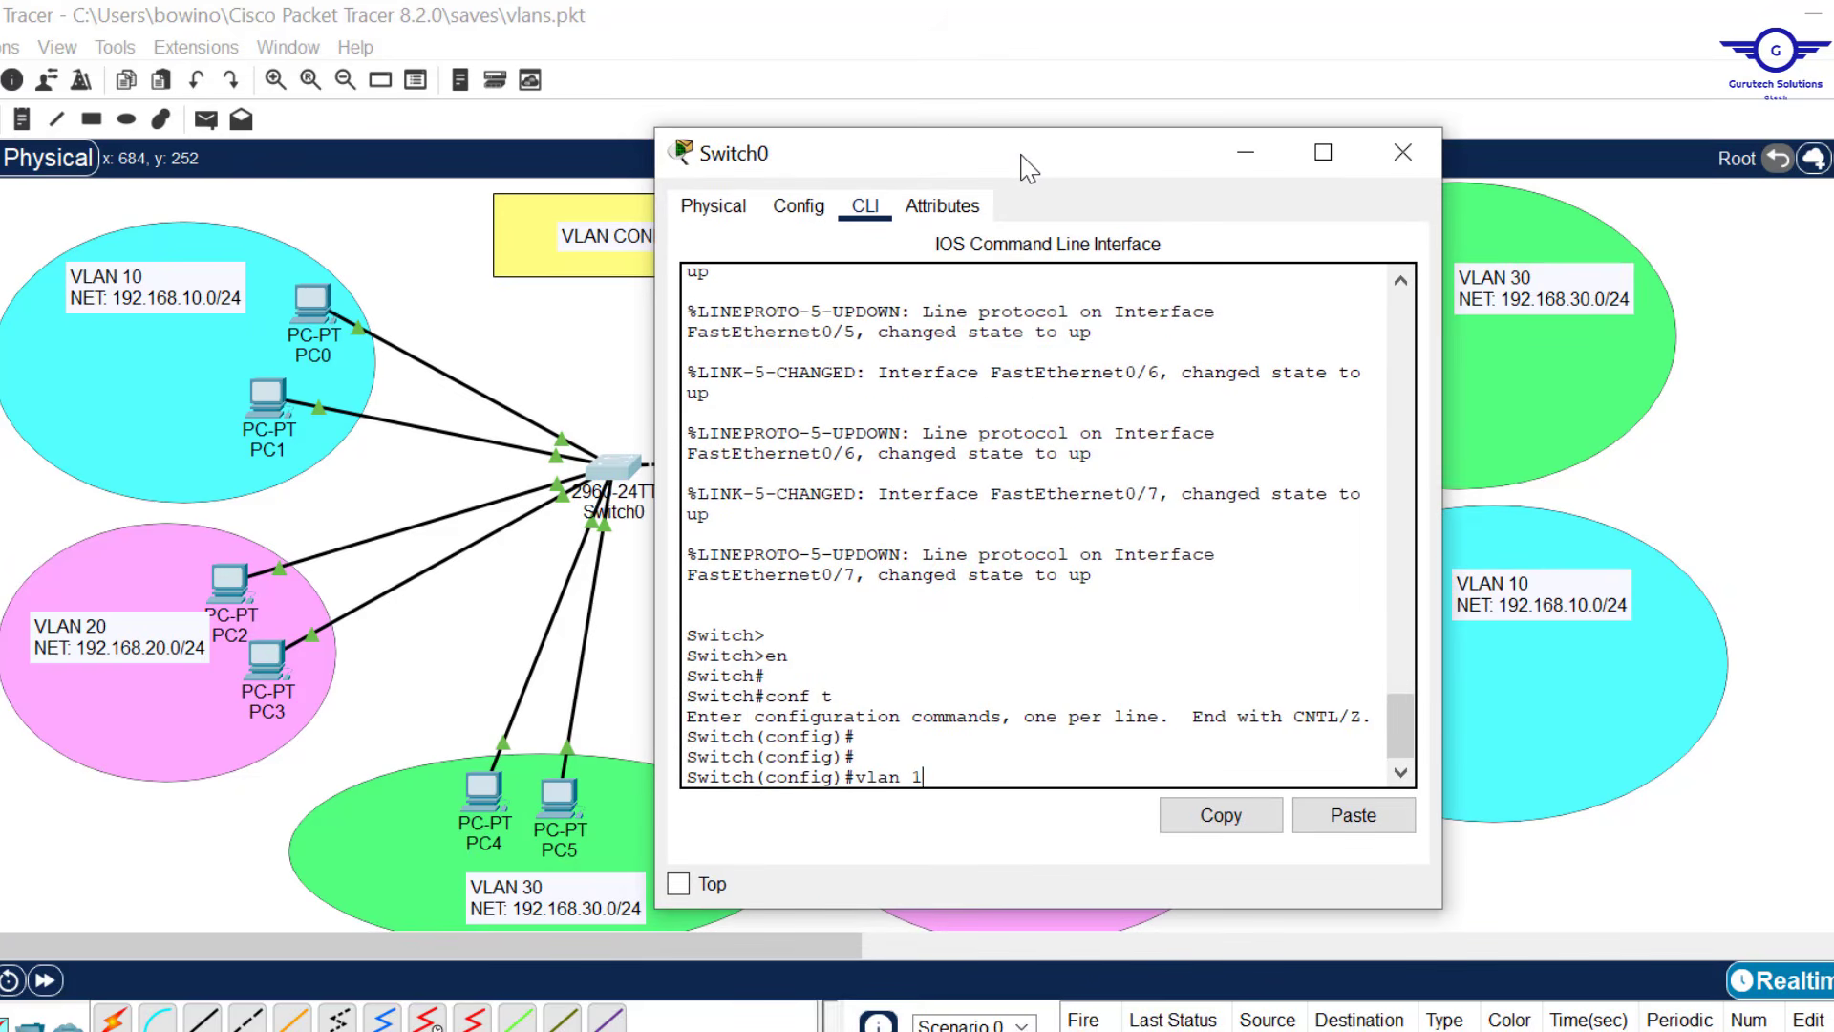
key("Return")
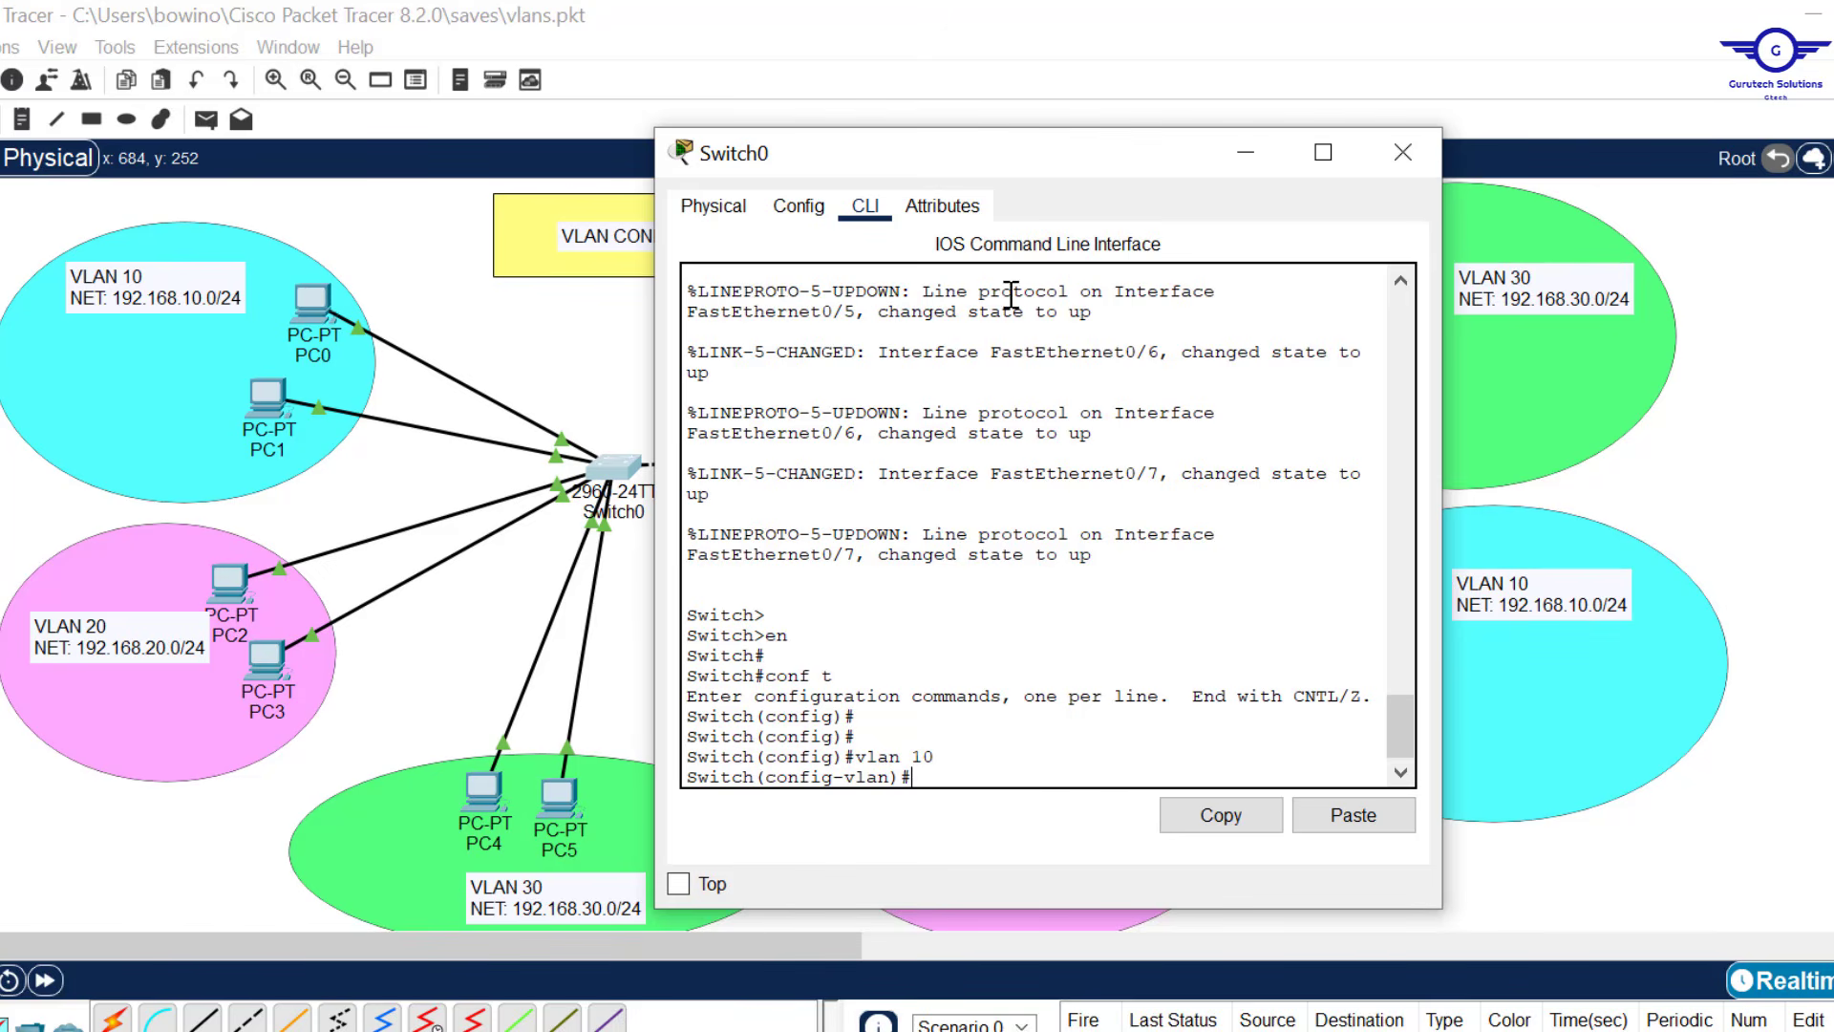
left_click_drag(771, 783, 934, 778)
type("name IT")
key("Return")
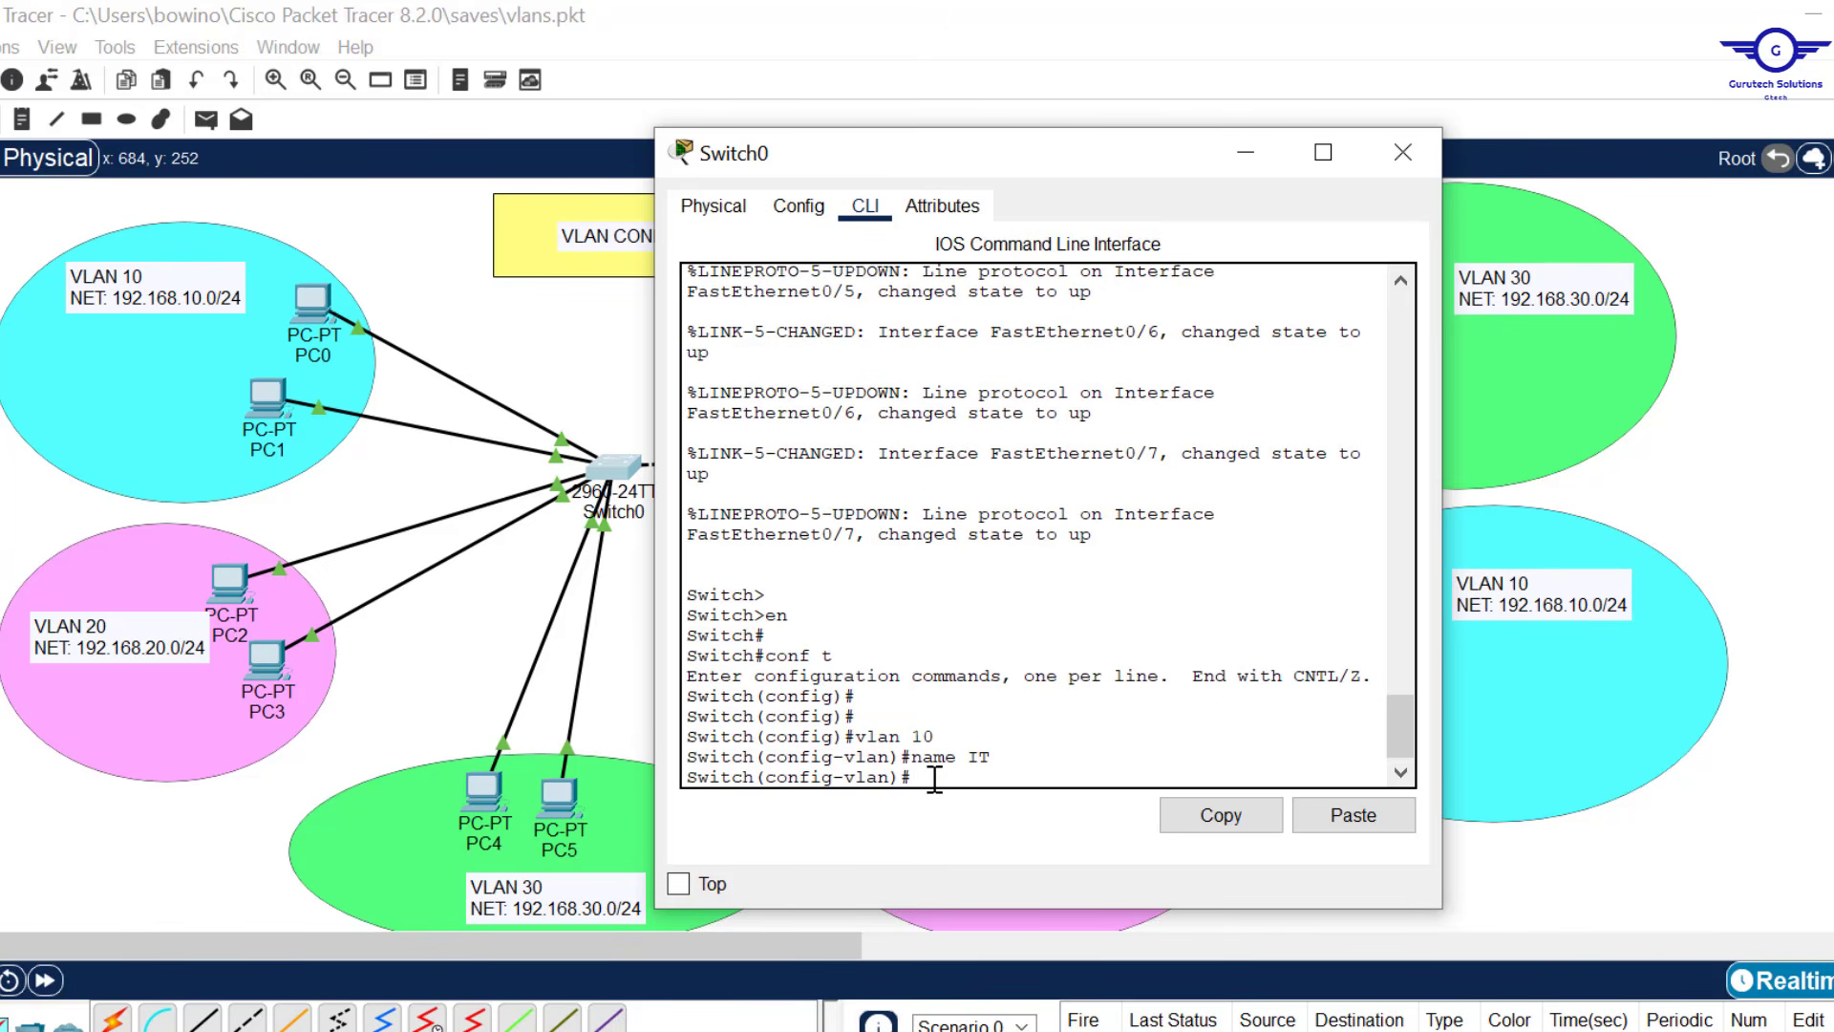
type("exit")
key("Return")
key("Return")
key("Return")
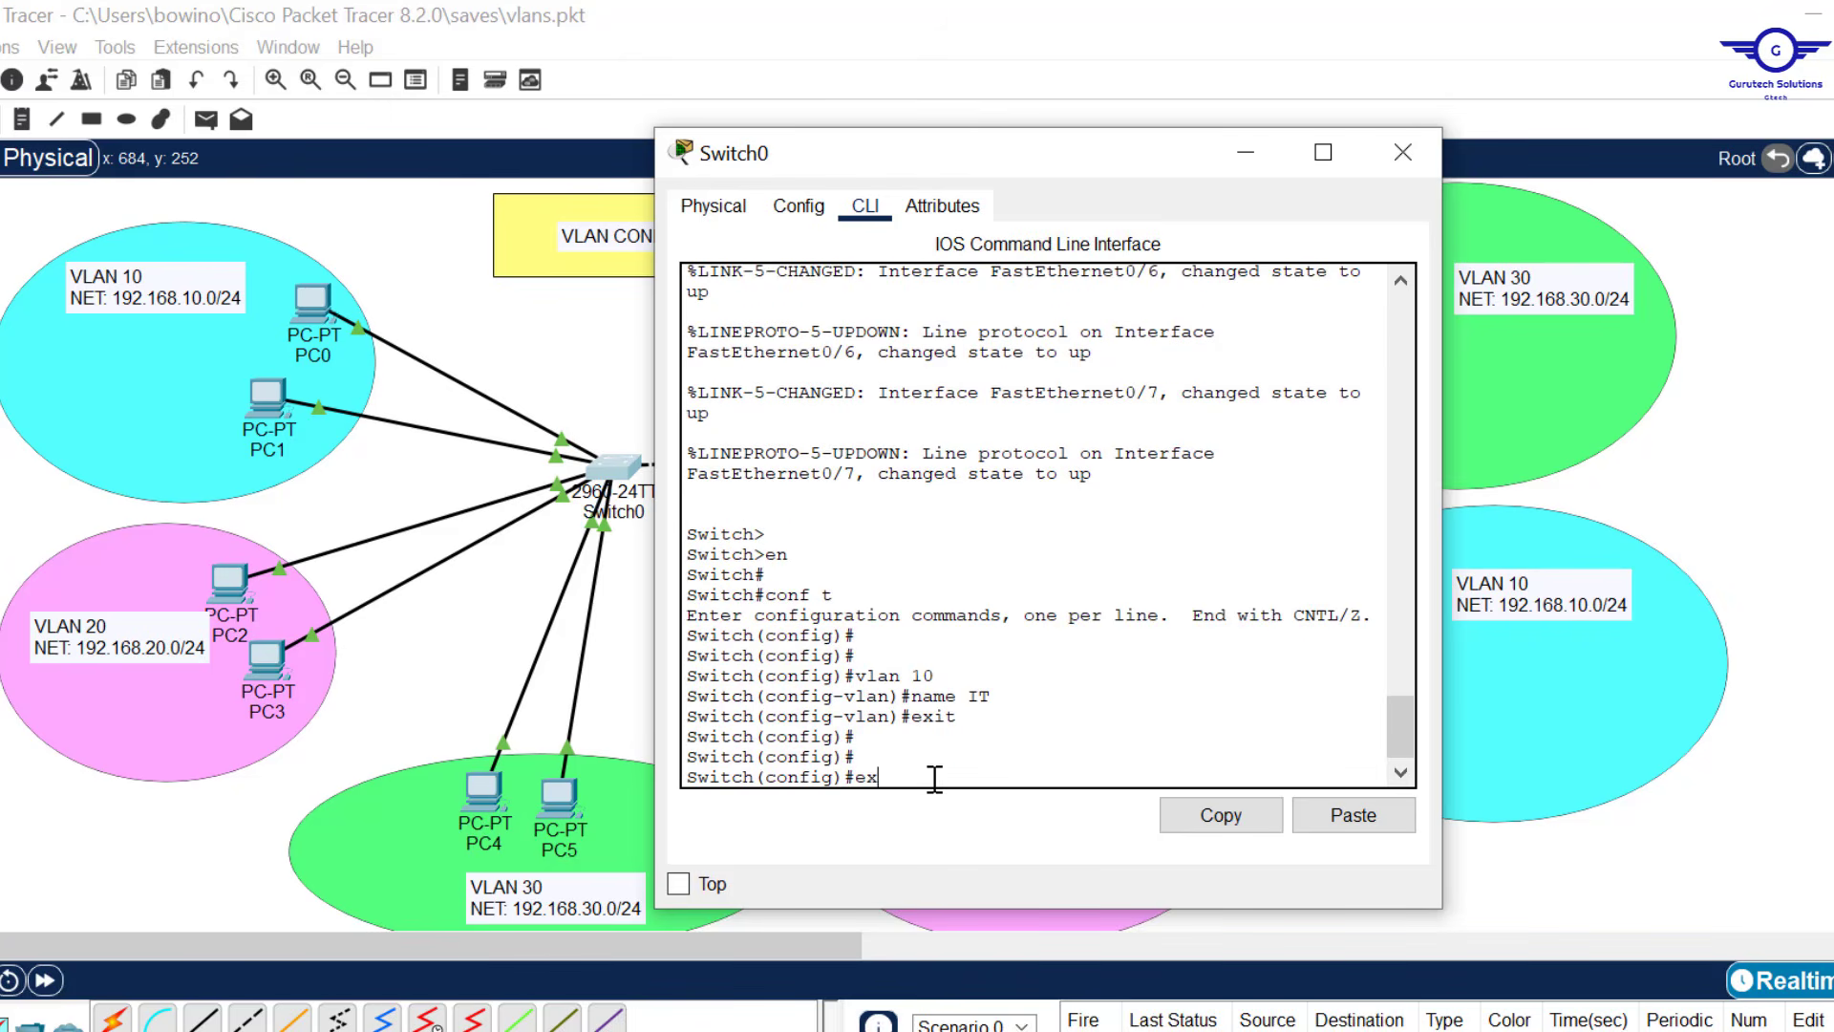
Create VLAN 20 on Switch0, name it HR and return to global configuration mode.
type("vlan 20")
key("Return")
type("name ")
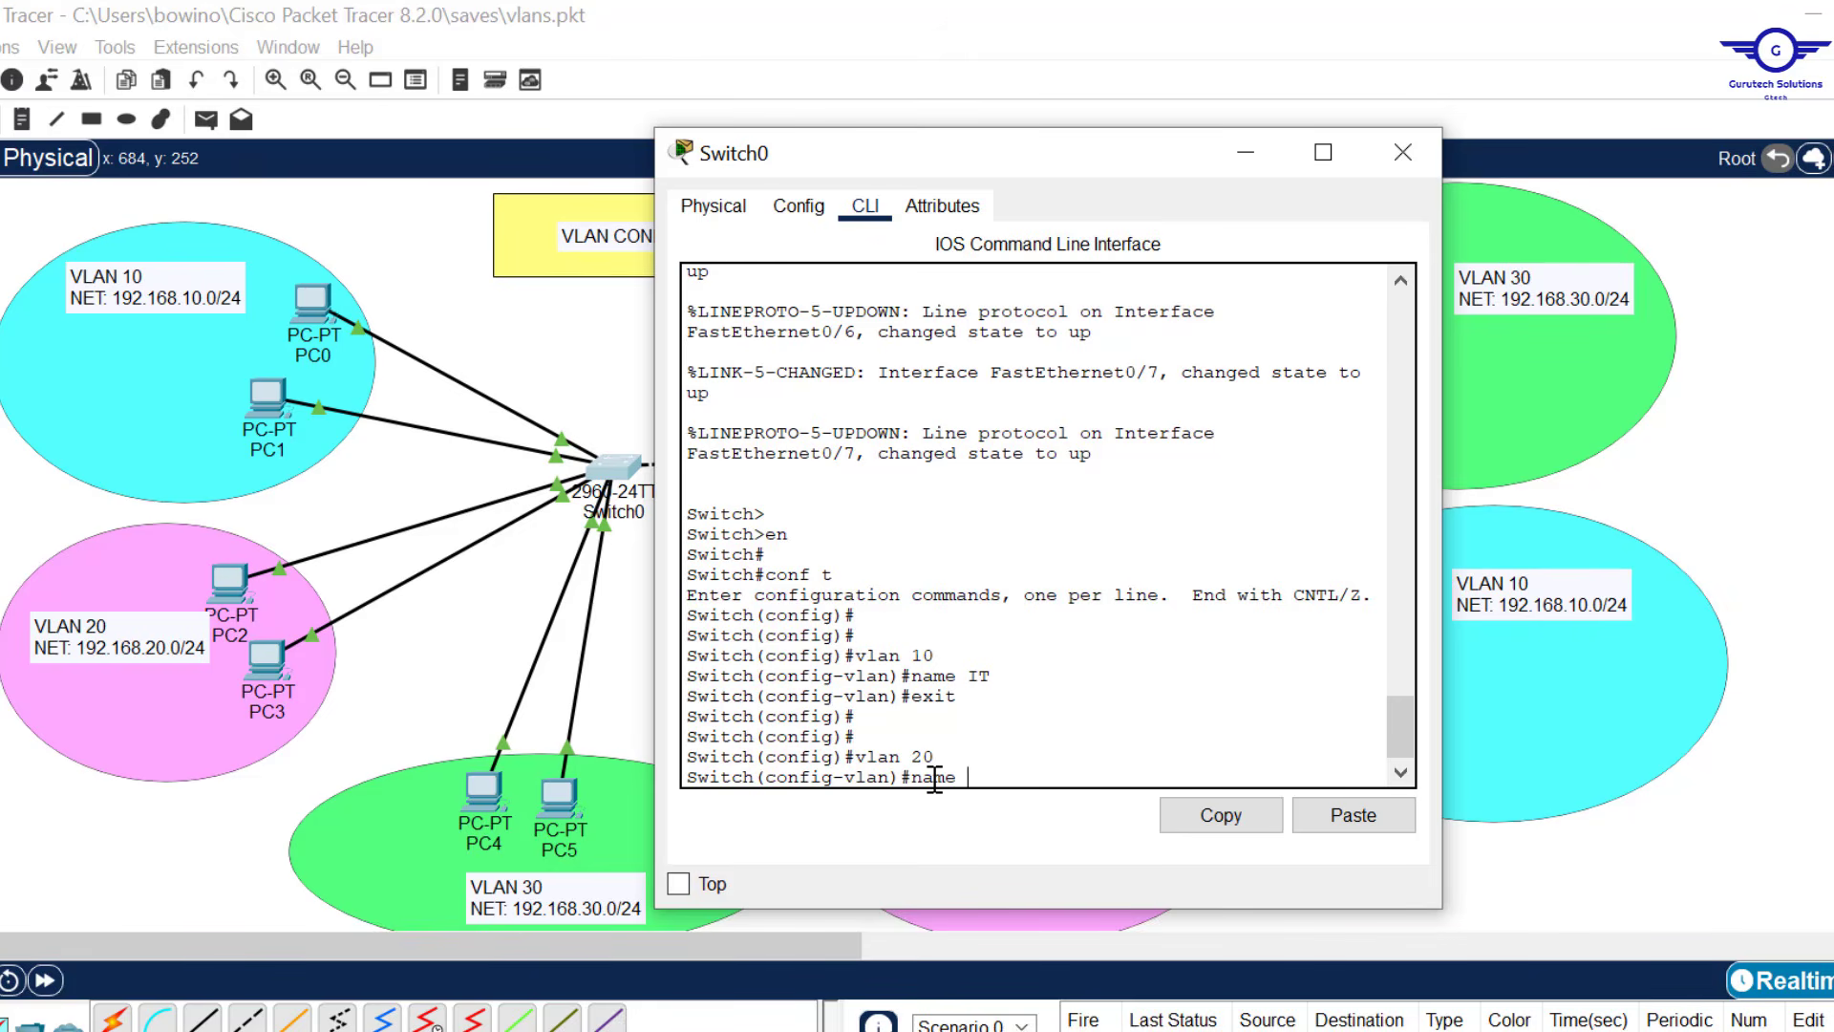
type("HR")
key("Return")
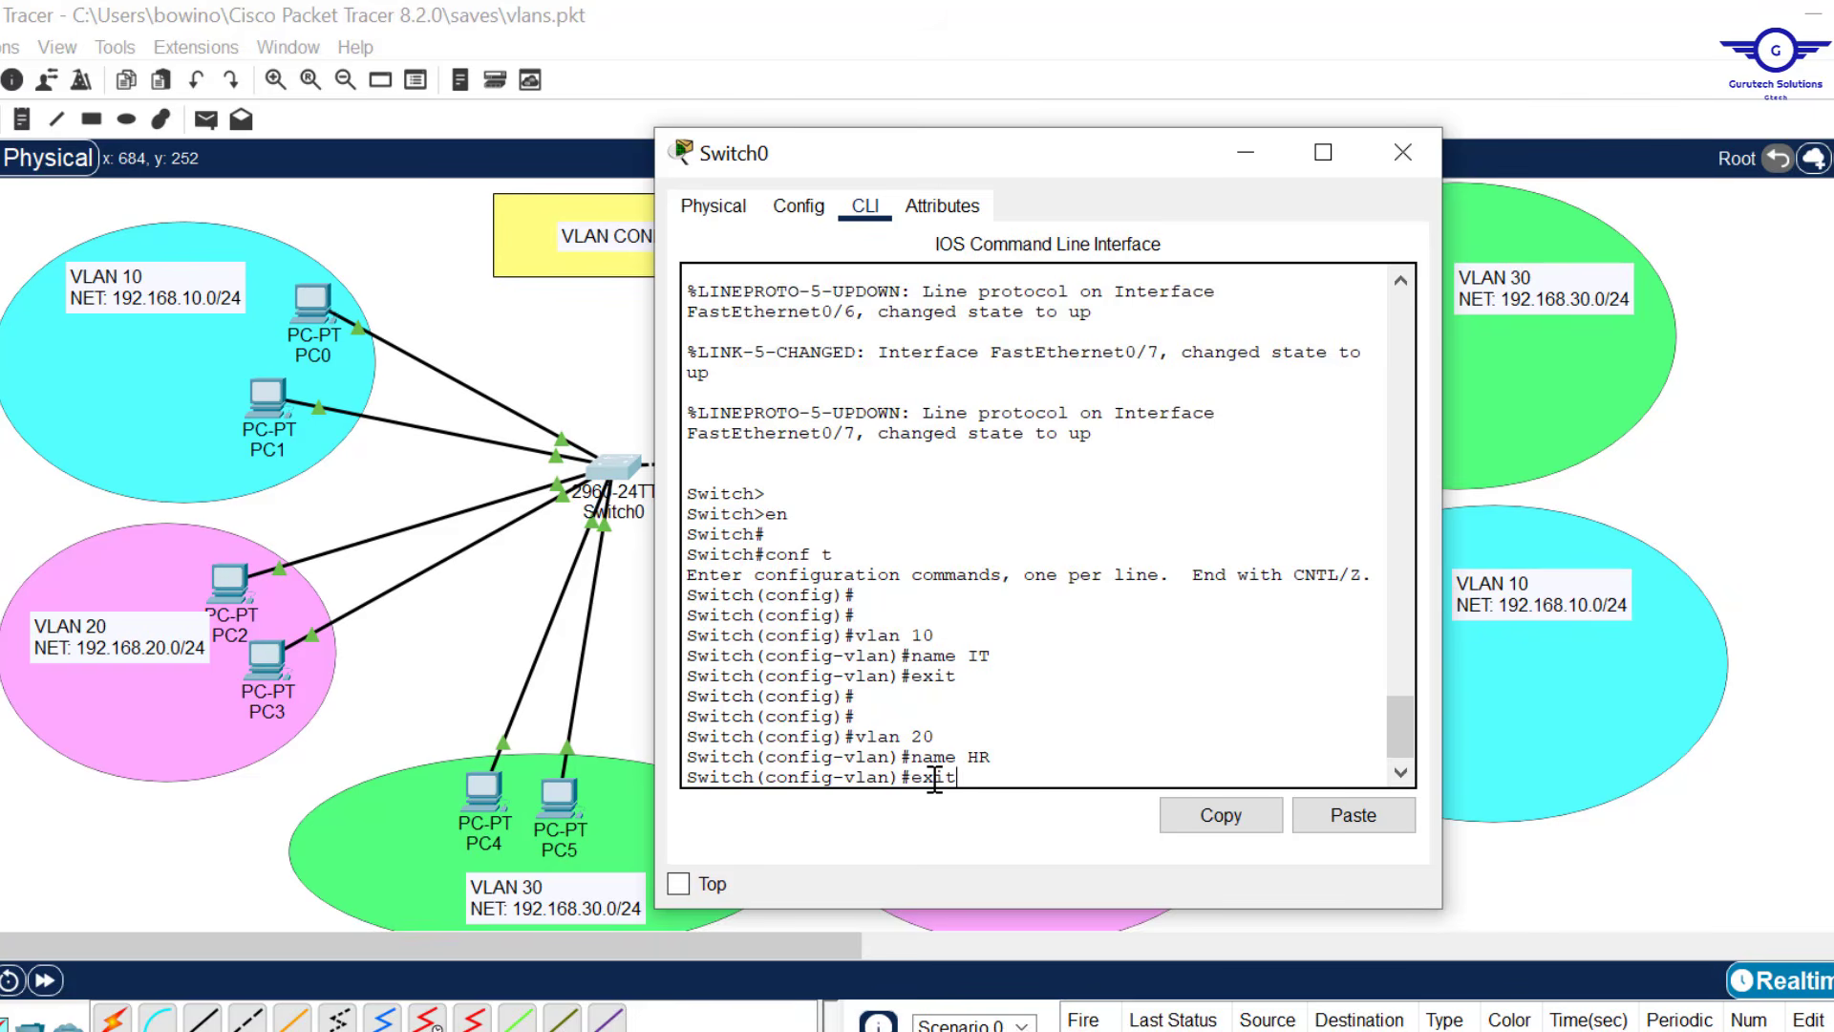
type("exit")
key("Return")
key("Return")
key("Return")
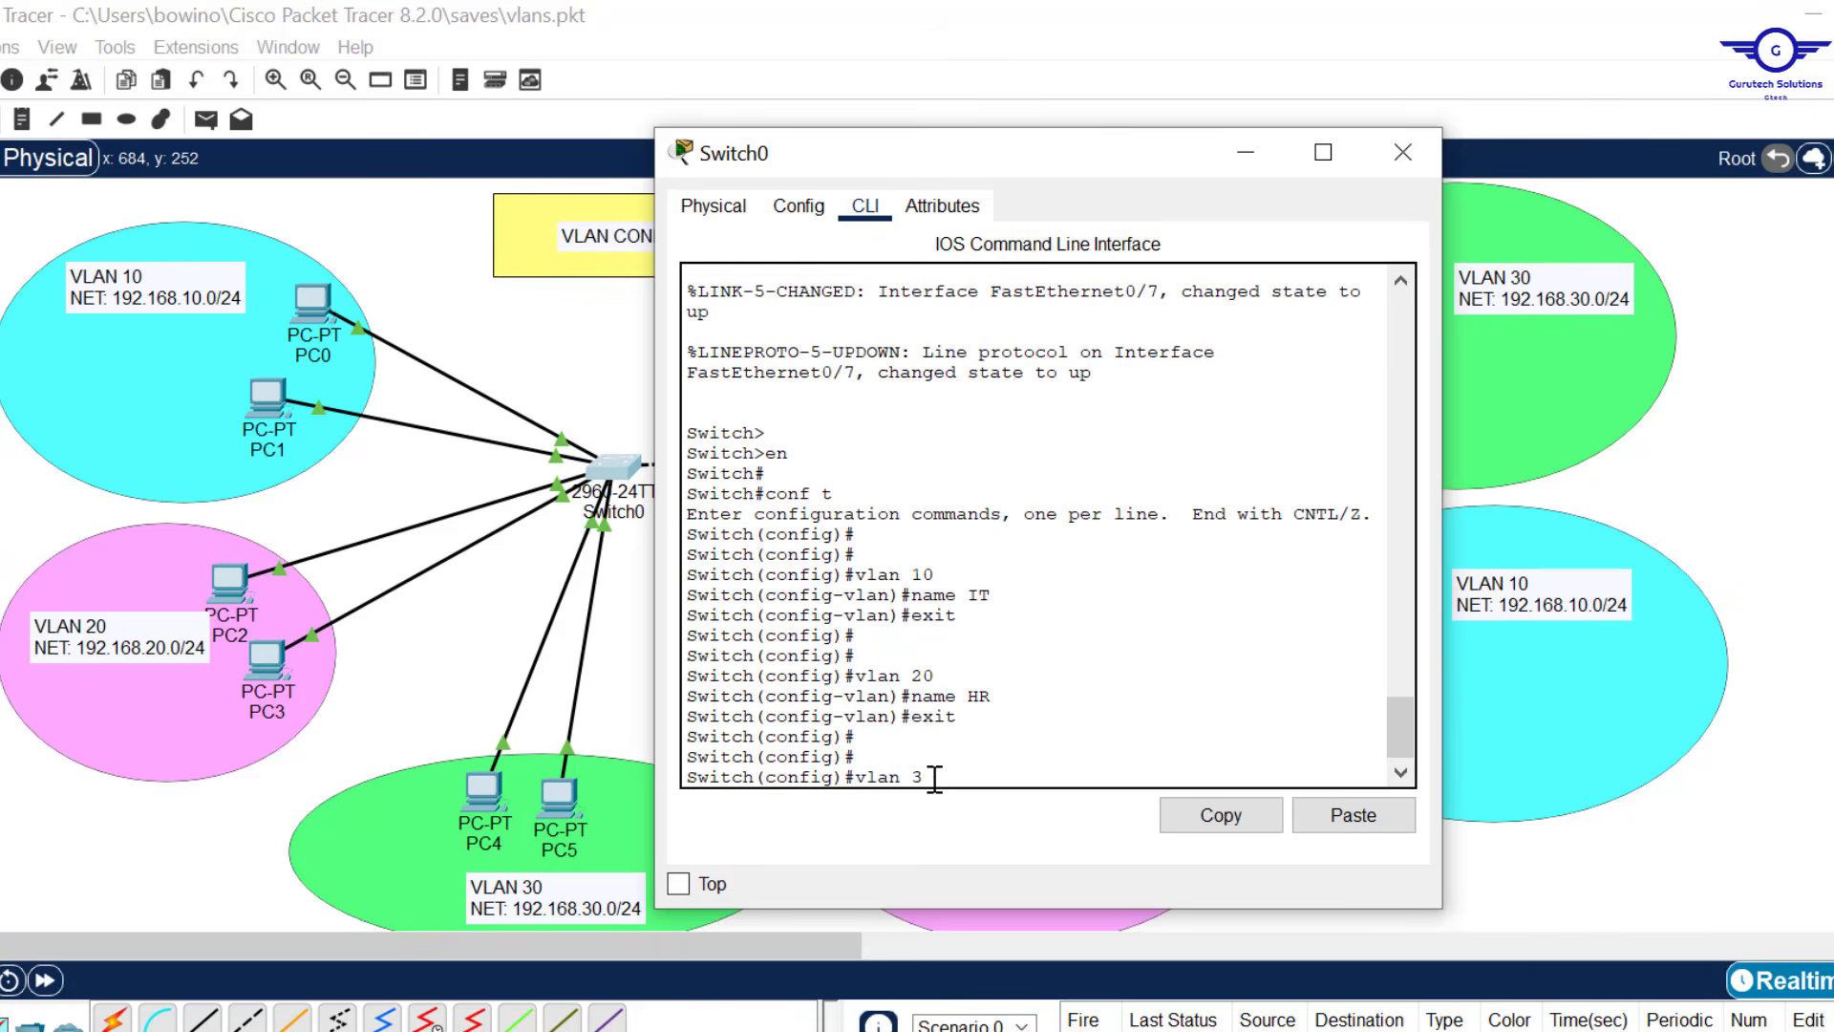
Create VLAN 30 on Switch0, name it FIN and return to global configuration mode.
type("vlan 30")
key("Return")
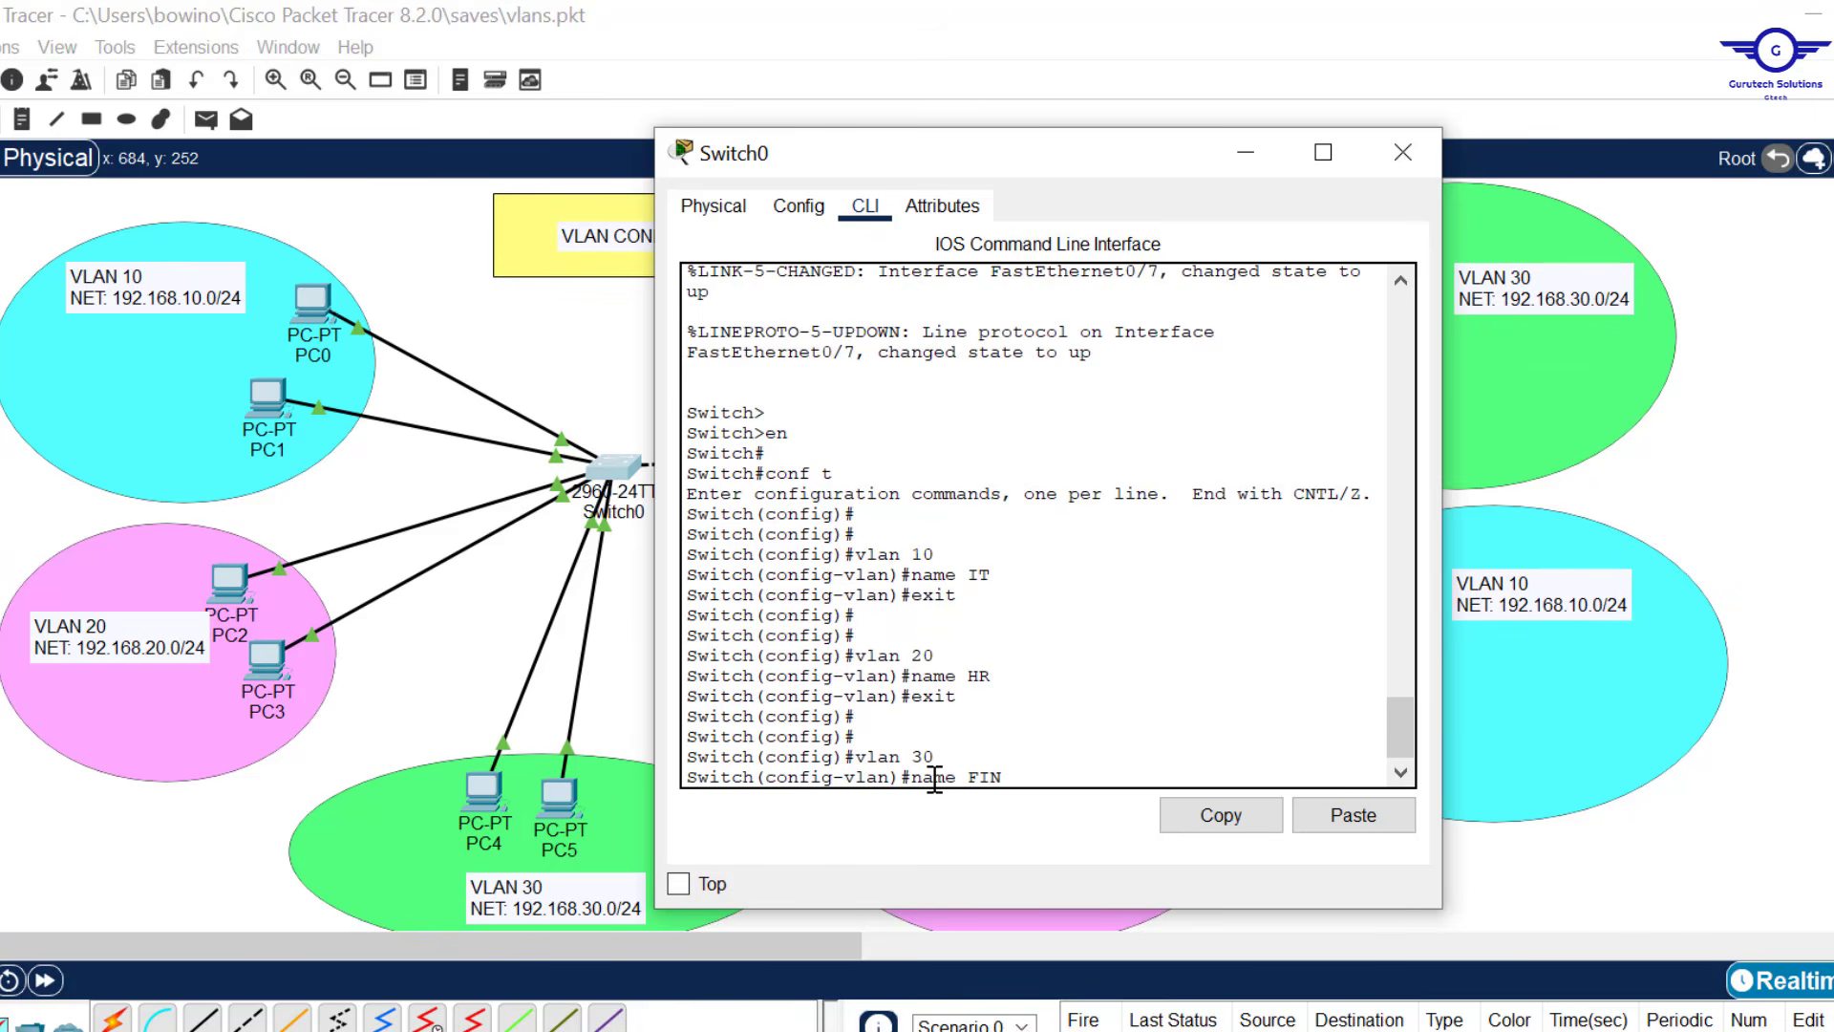
key("Return")
type("exit")
key("Return")
key("Return")
key("Return")
key("Return")
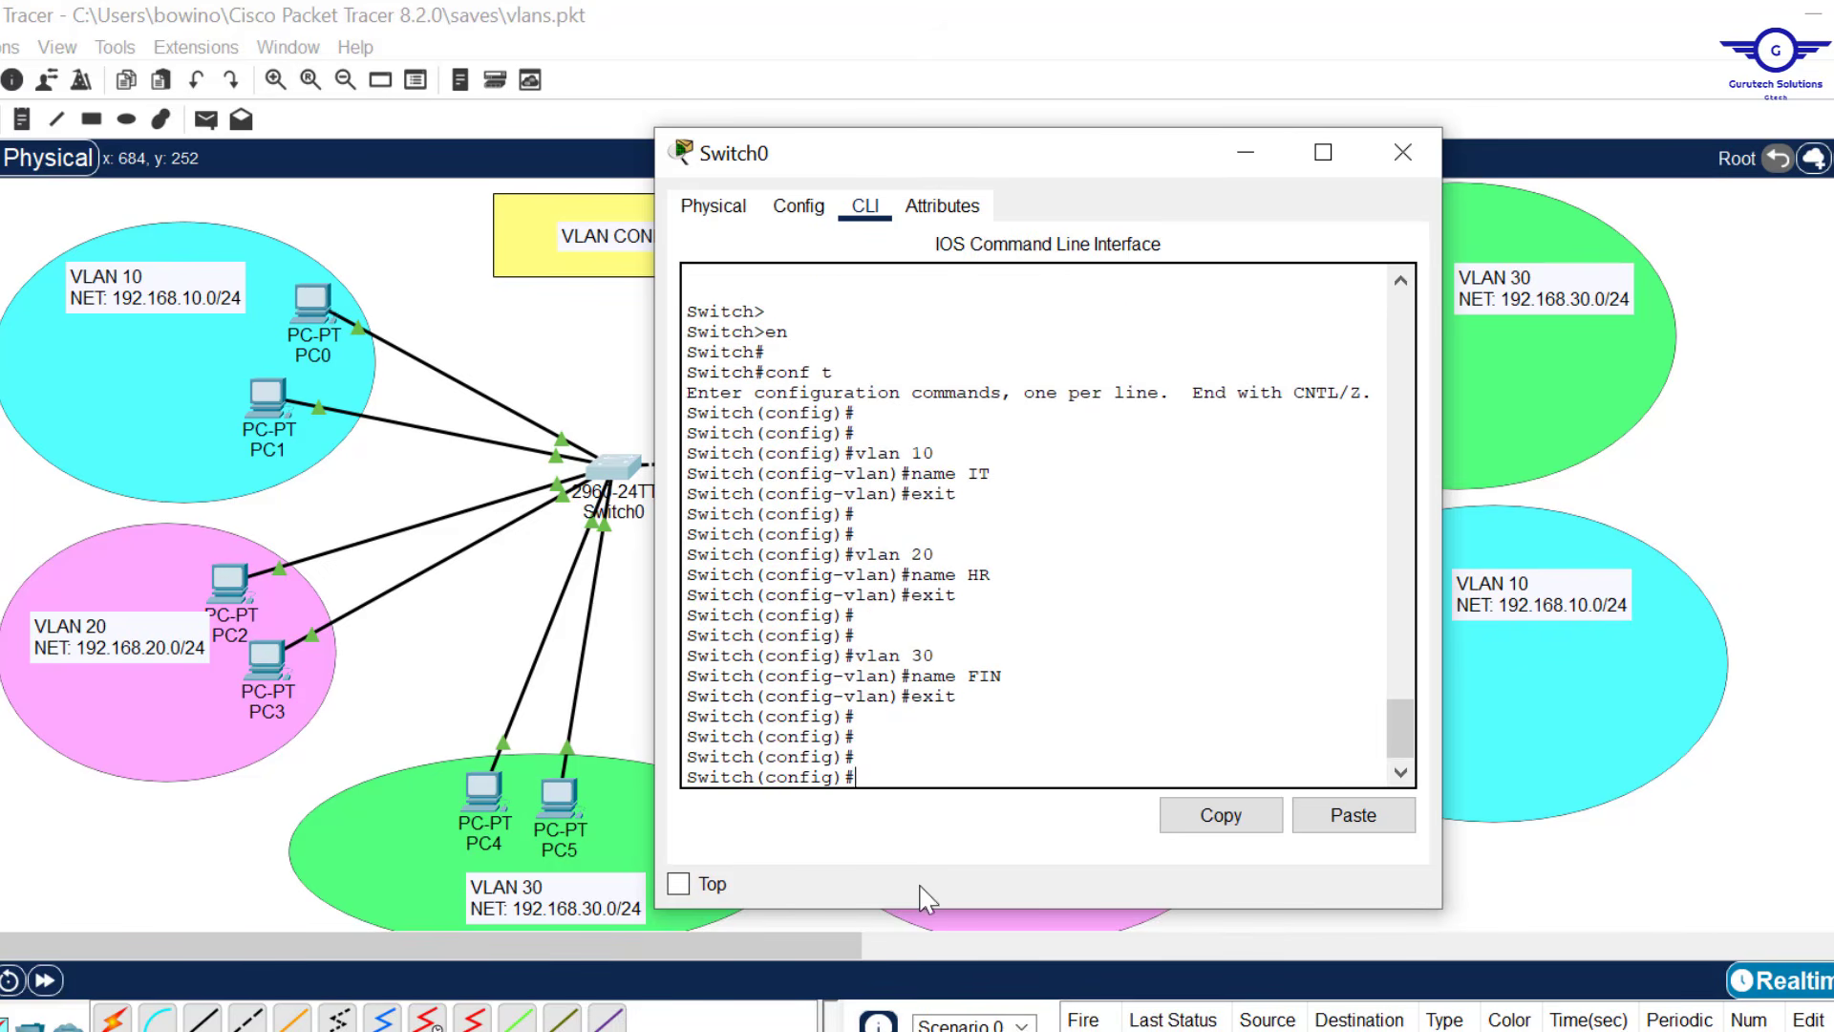
Consult the Notepad steps, run do sh vlan on Switch0 and highlight the entries for VLANs 10, 20 and 30.
key("alt+Tab")
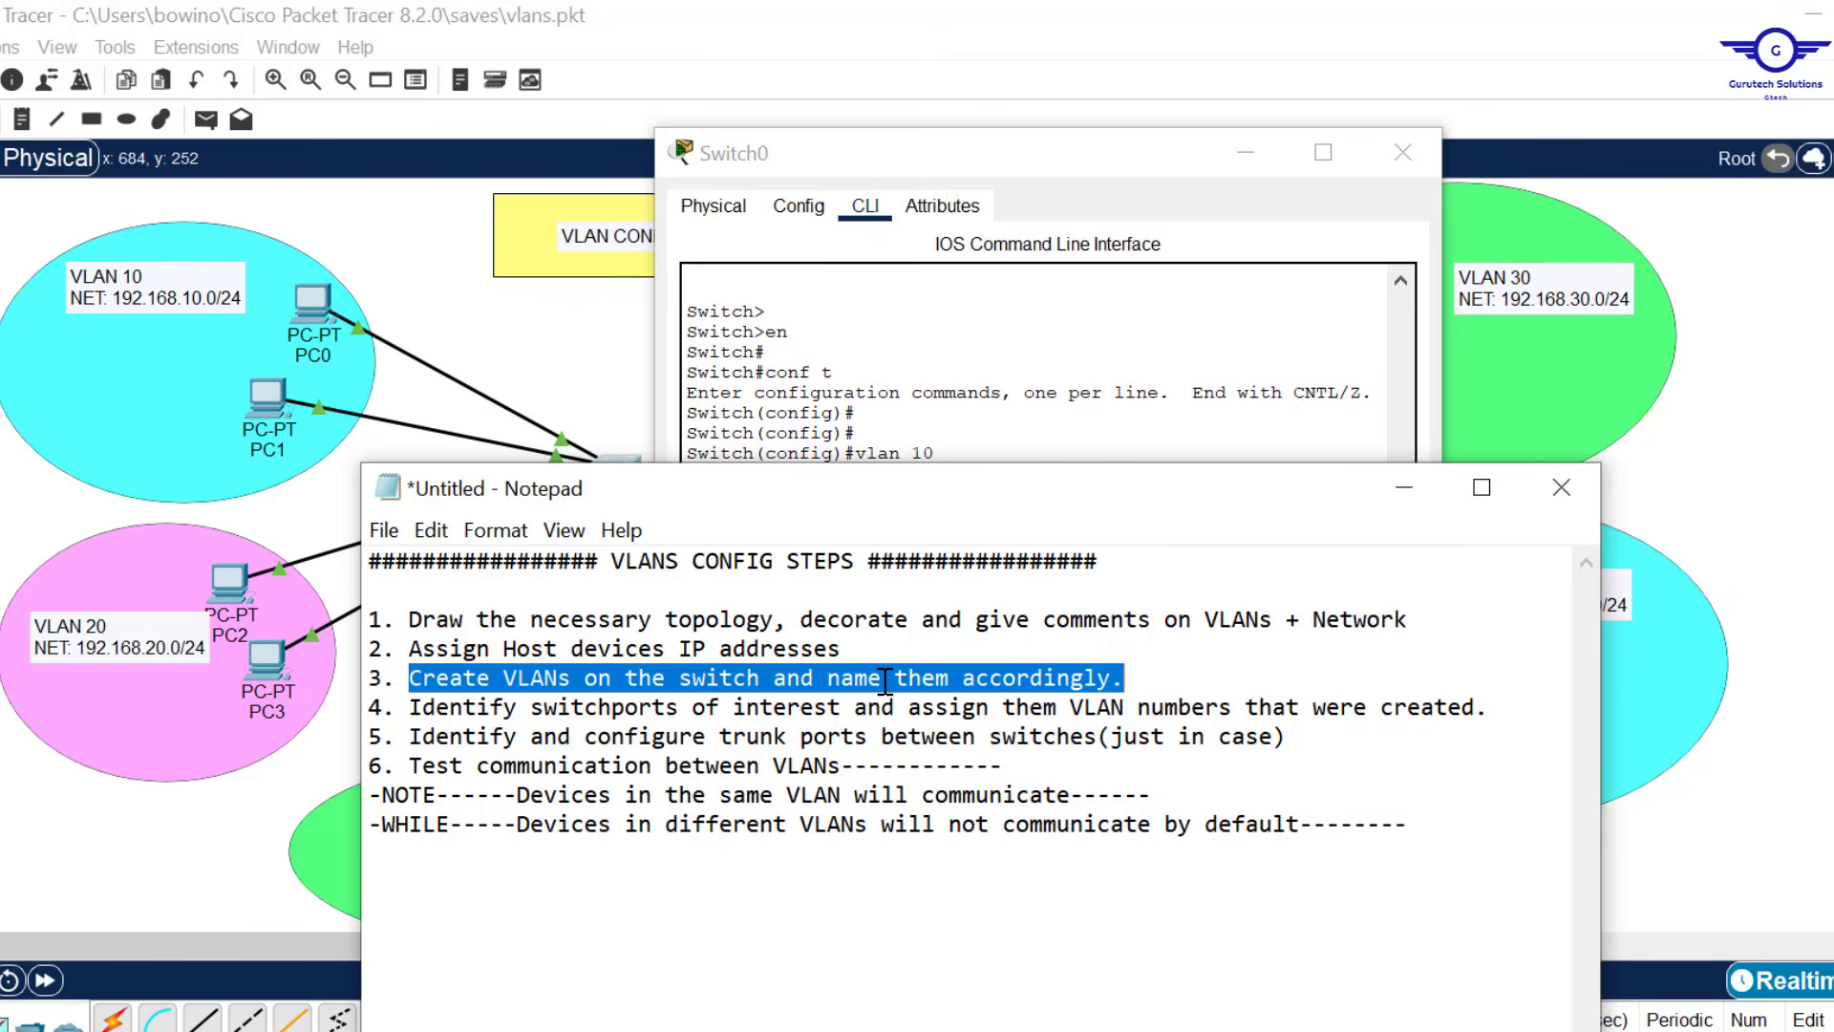
left_click(1035, 439)
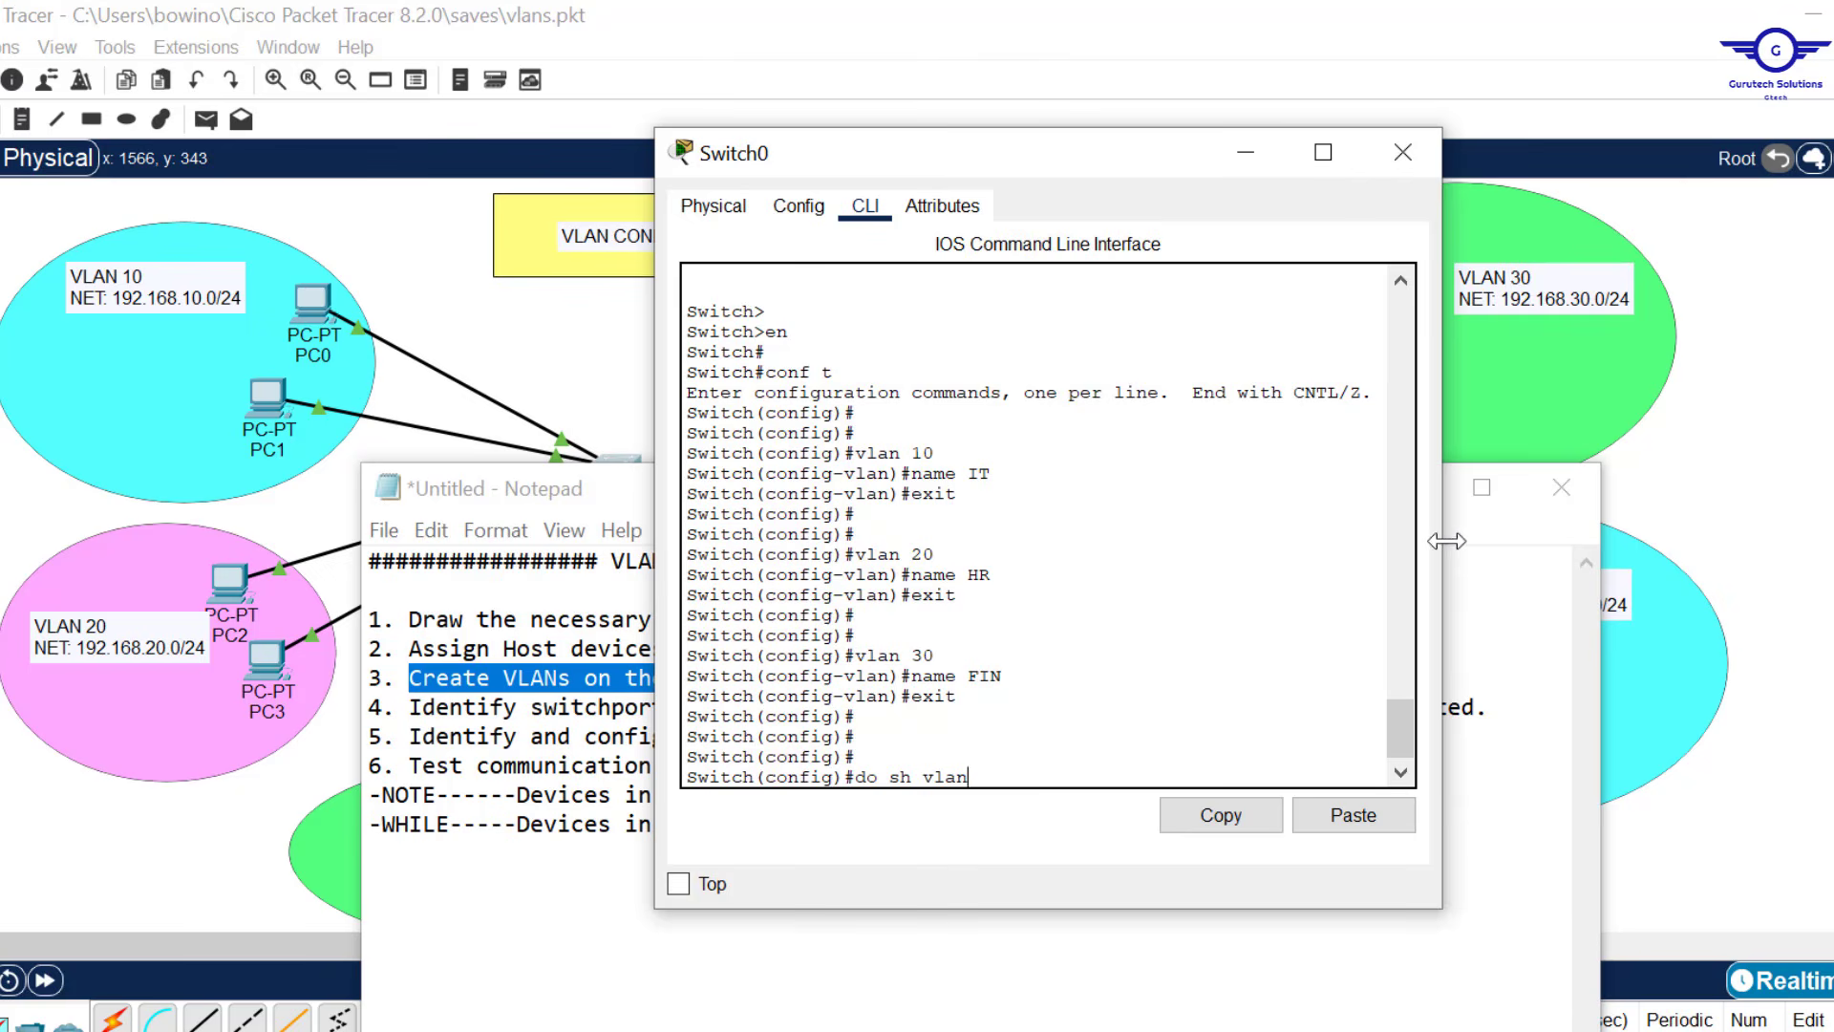
left_click_drag(1447, 541, 1669, 534)
key("Return")
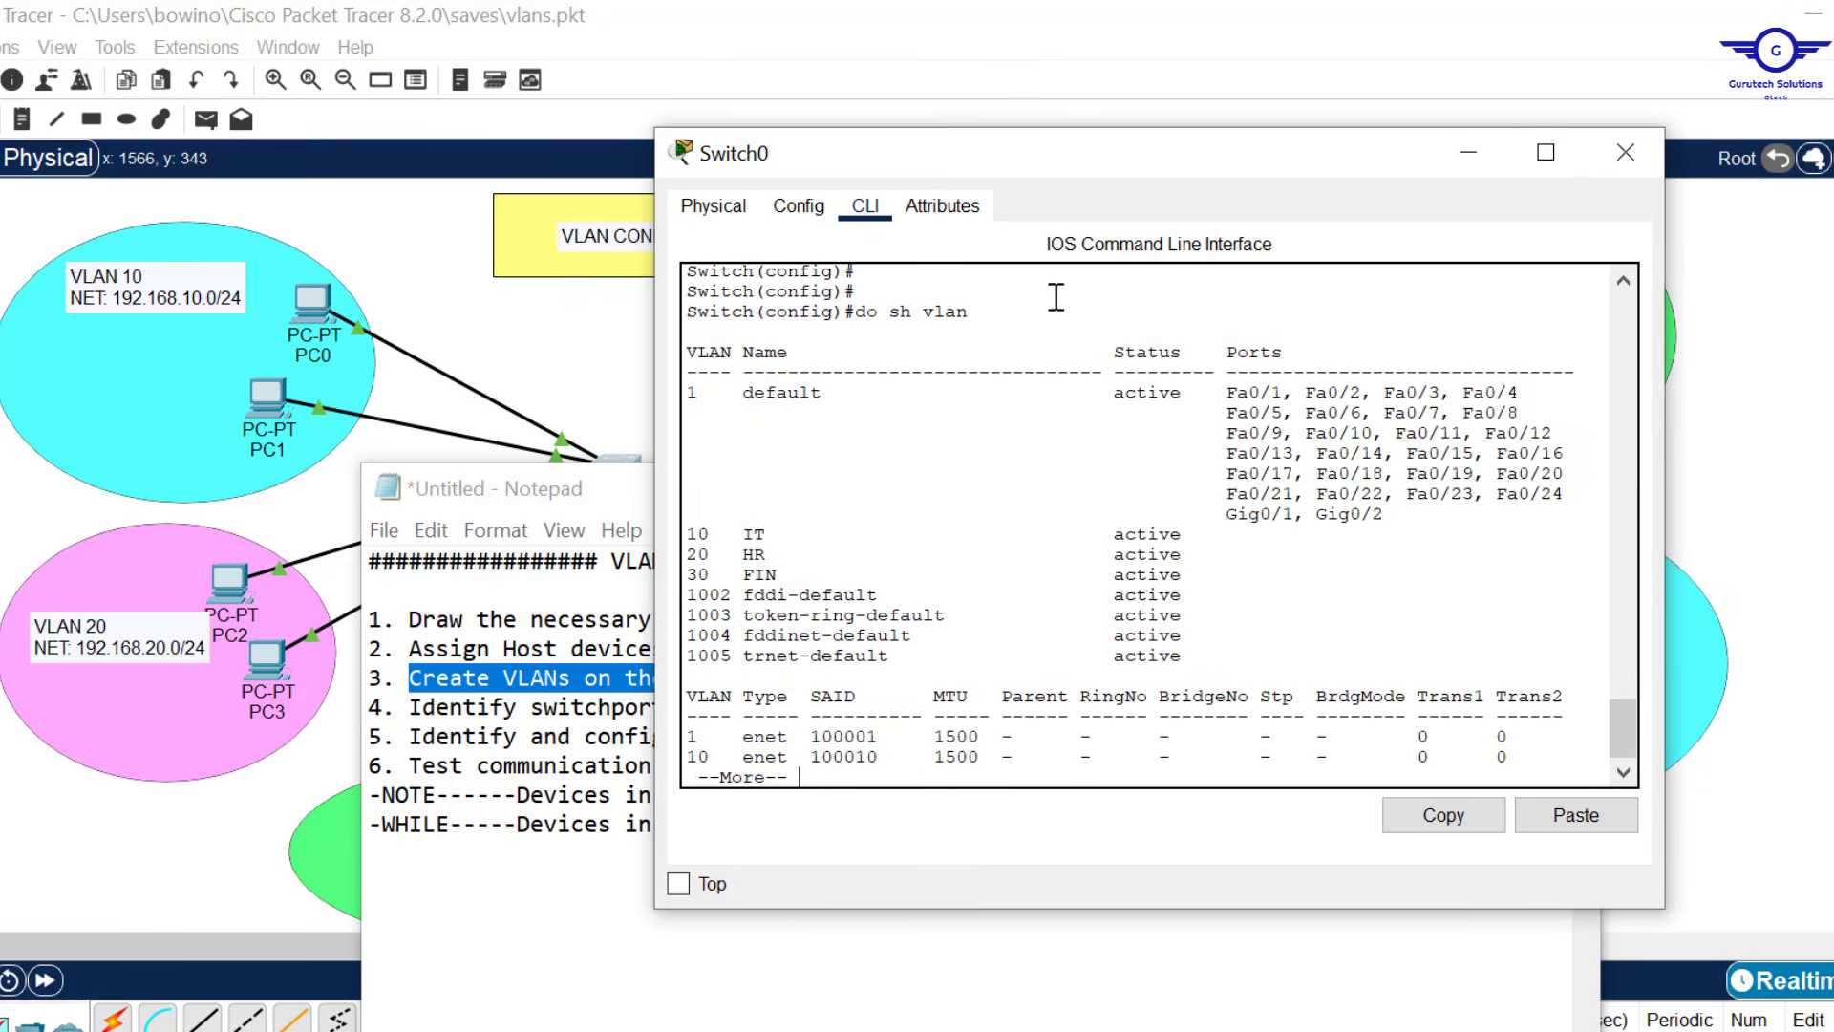
left_click_drag(688, 527, 824, 571)
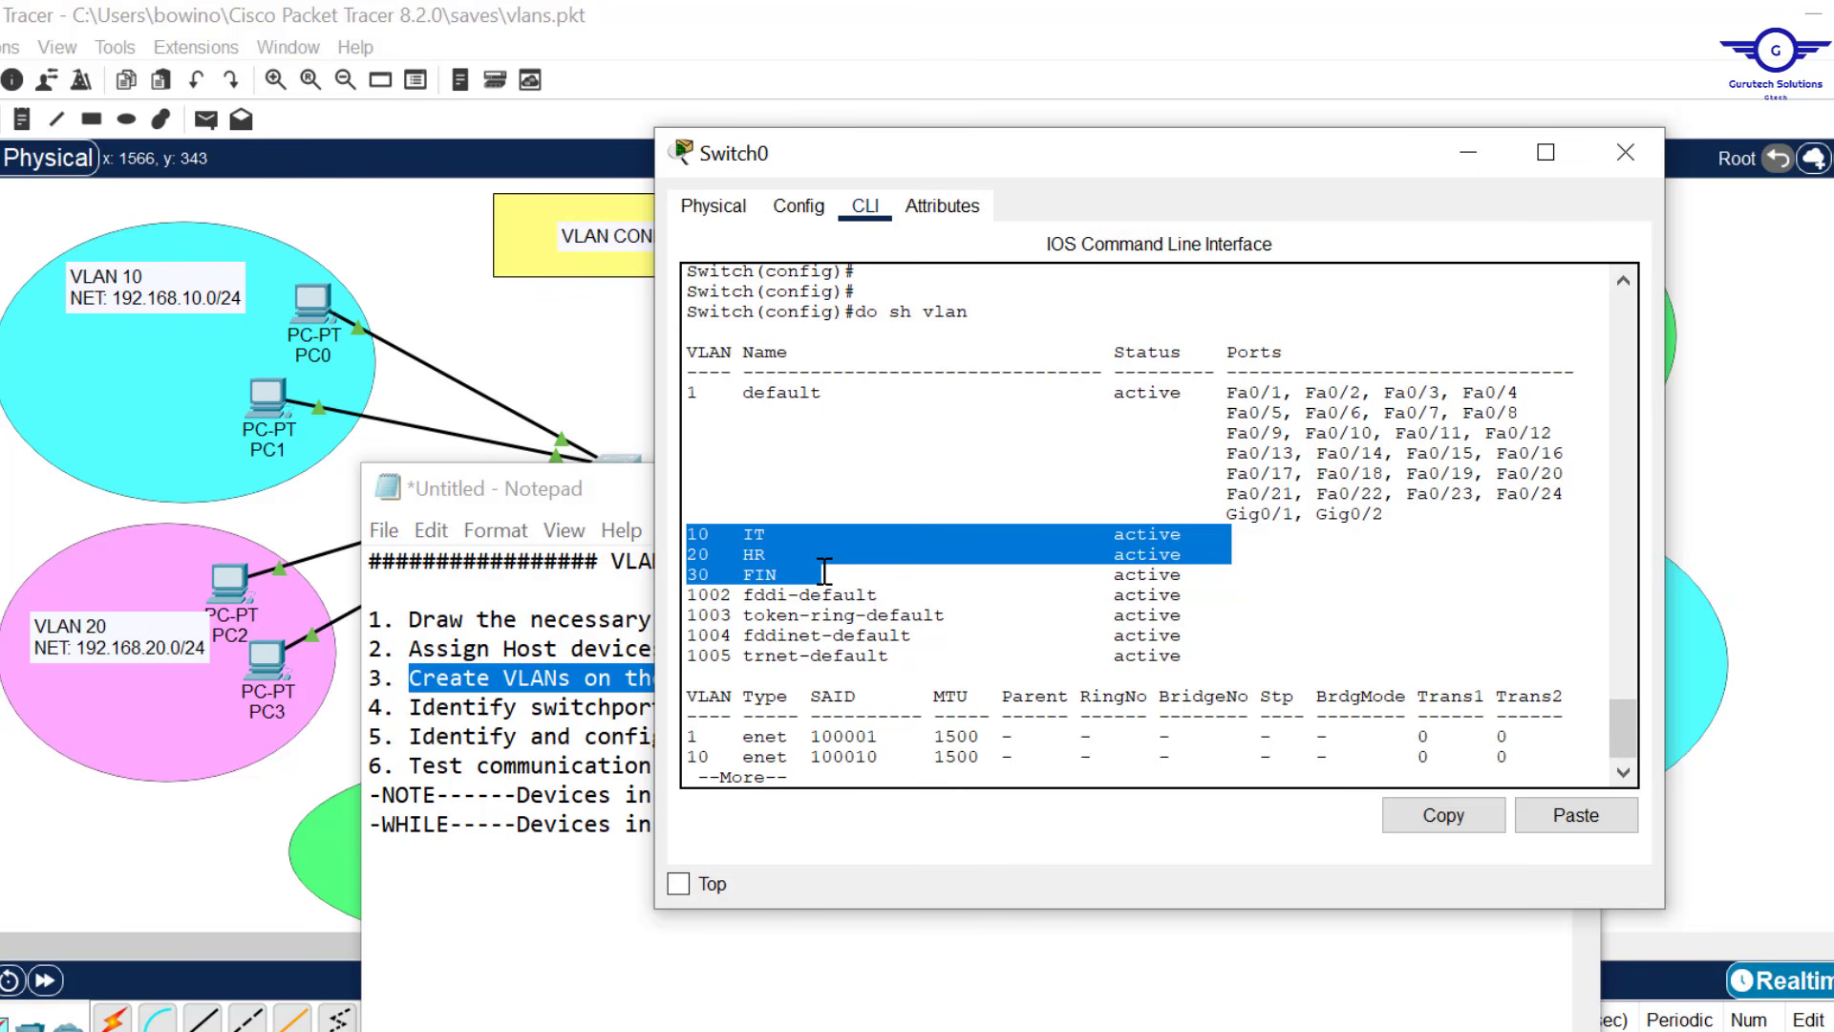
left_click(1477, 160)
left_click(951, 401)
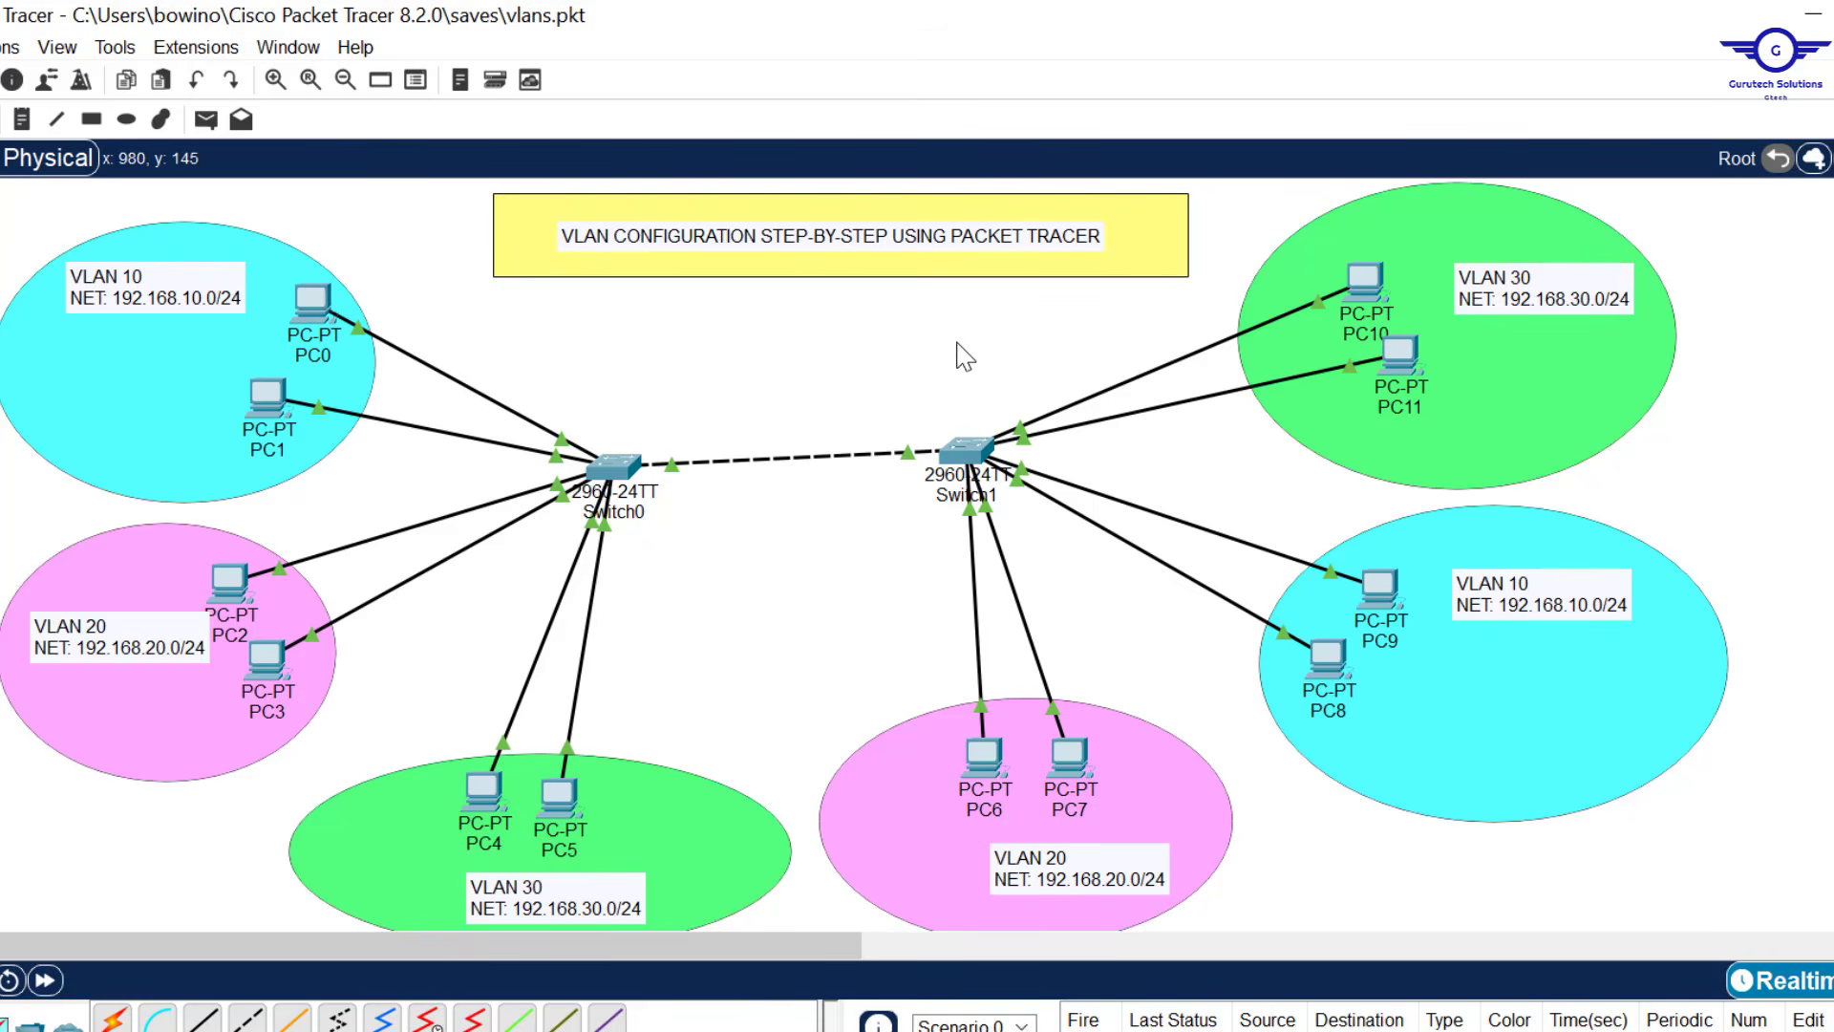
Open Switch1's command line and enter global configuration mode with en and conf t.
left_click(968, 458)
left_click(765, 241)
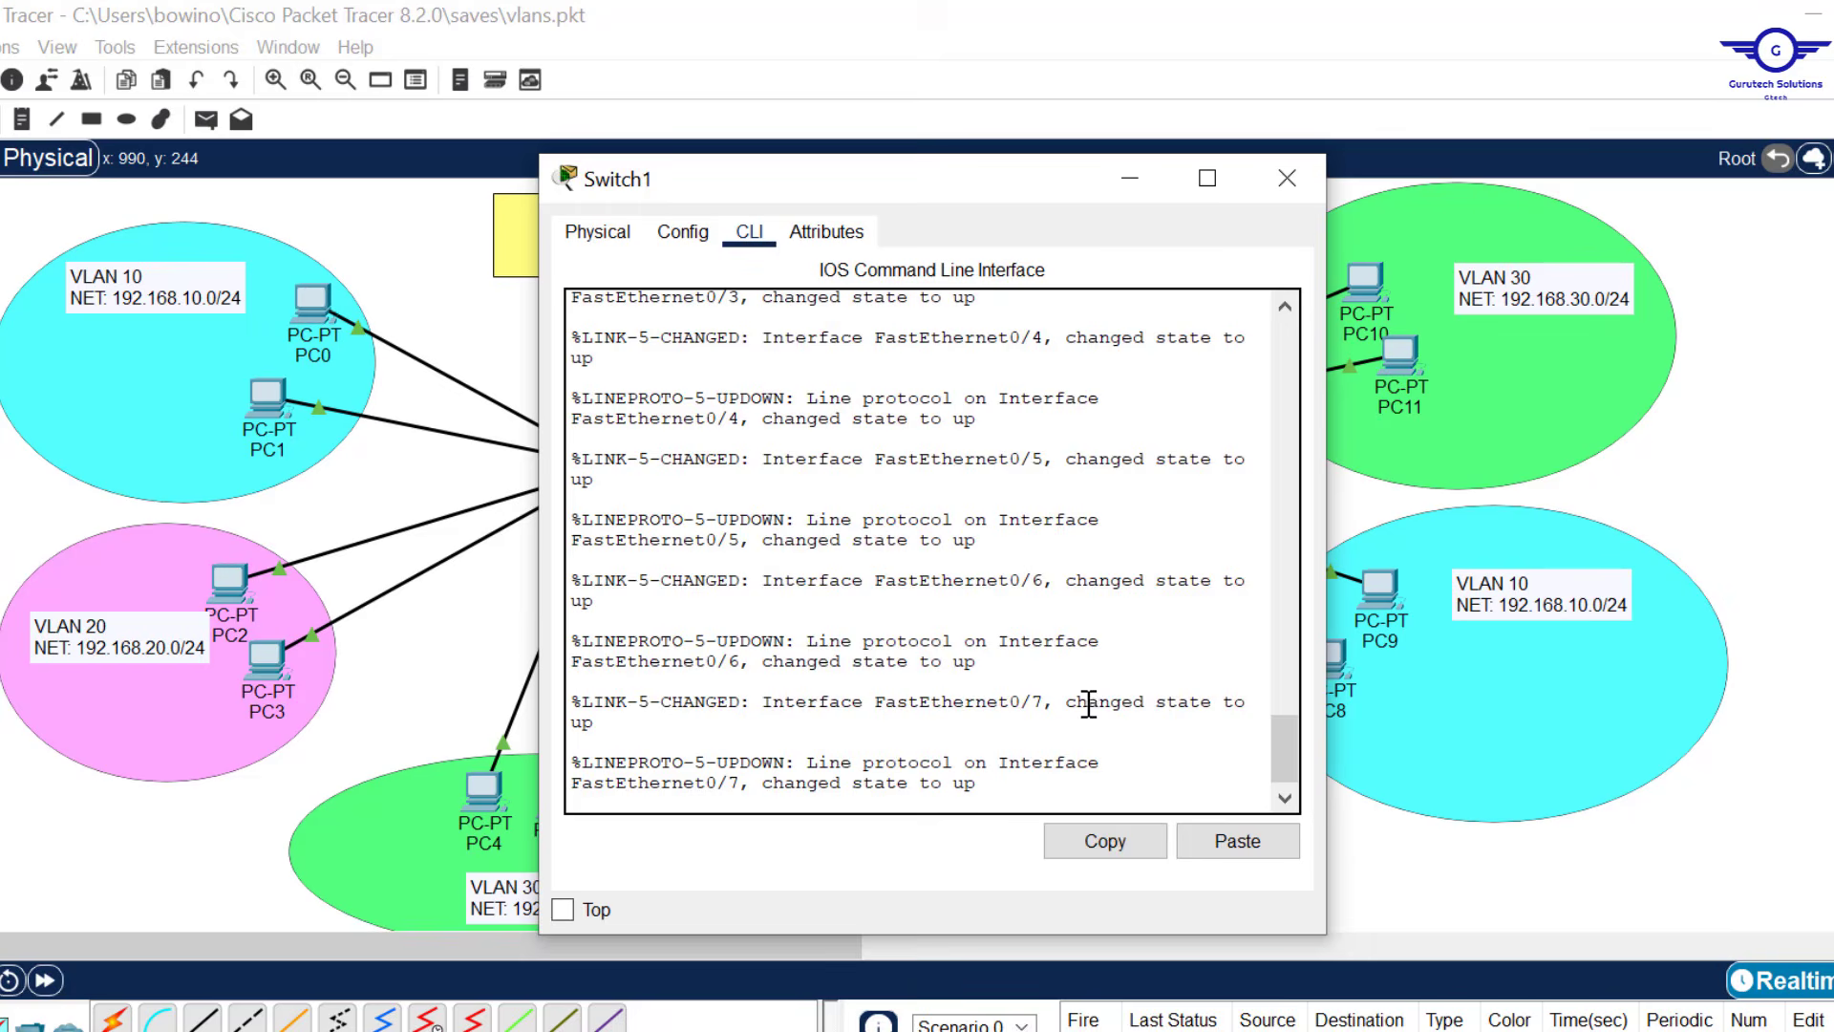
key("Return")
key("Return")
type("en")
key("Return")
type("co")
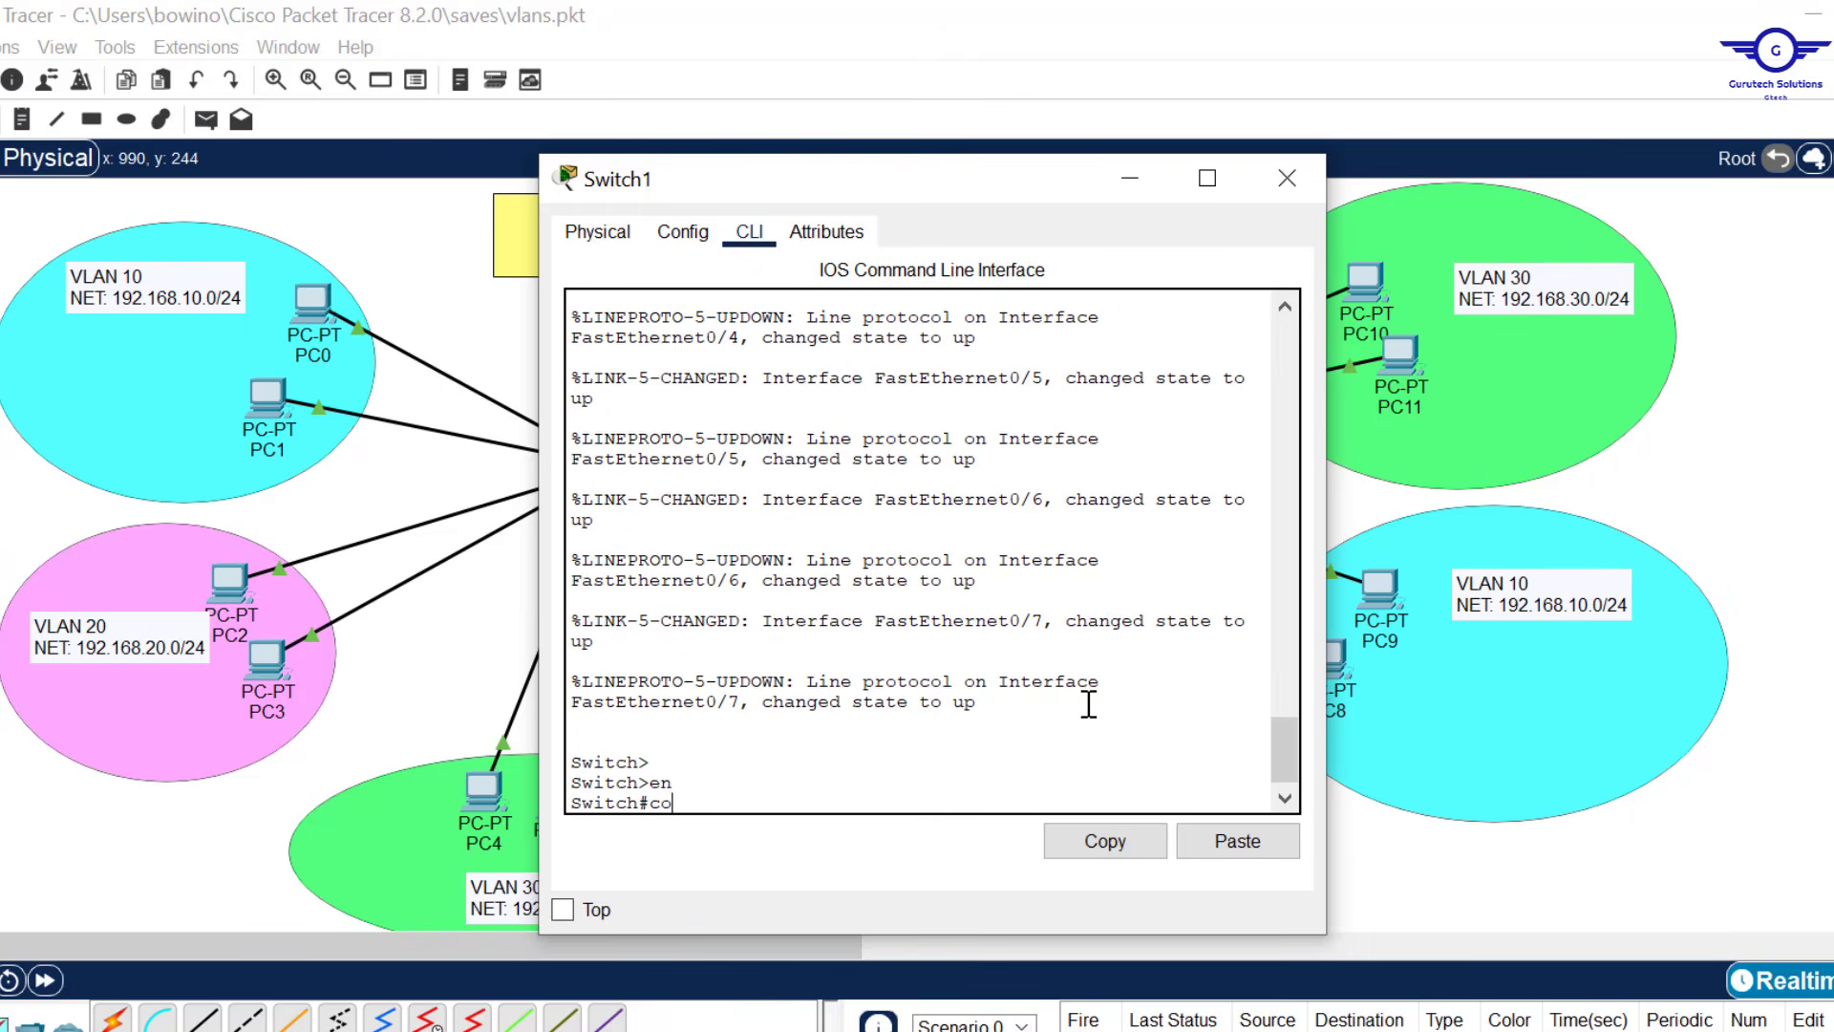
type("nf t")
key("Return")
key("Return")
key("Return")
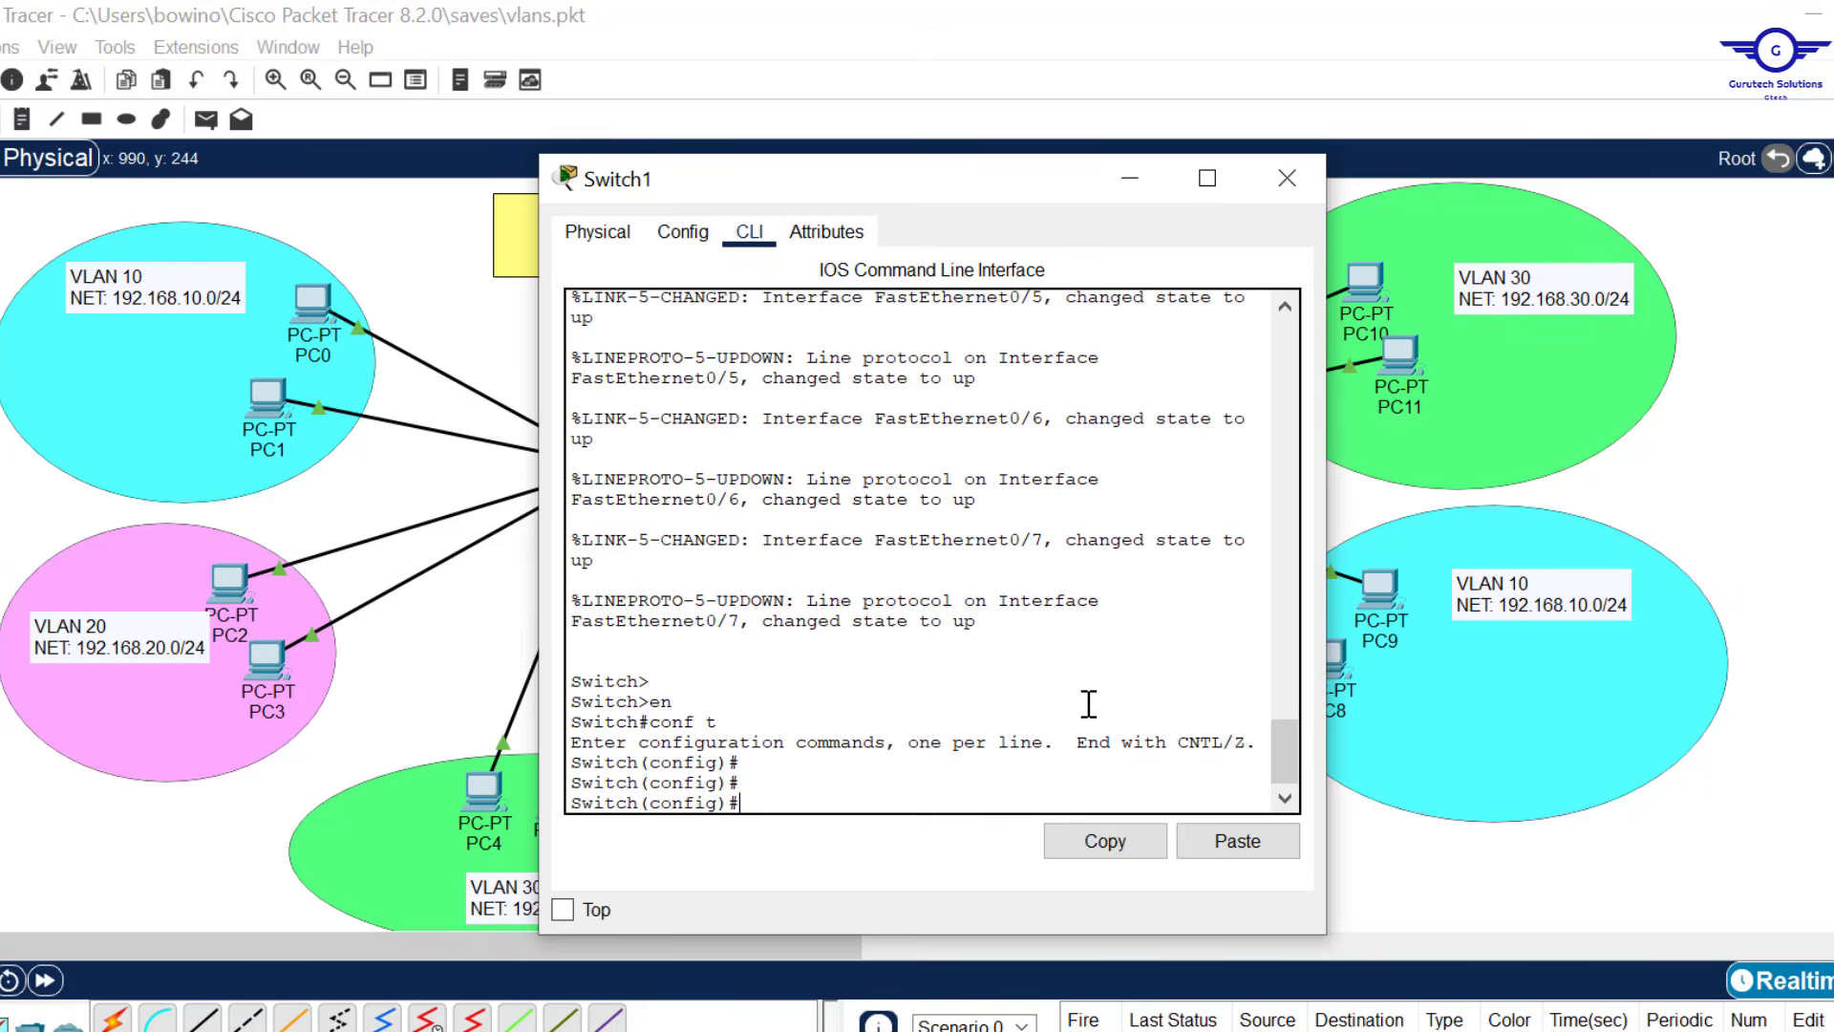
Create VLAN 10 on Switch1, name it IT and exit VLAN configuration mode.
type("vlan 10")
key("Return")
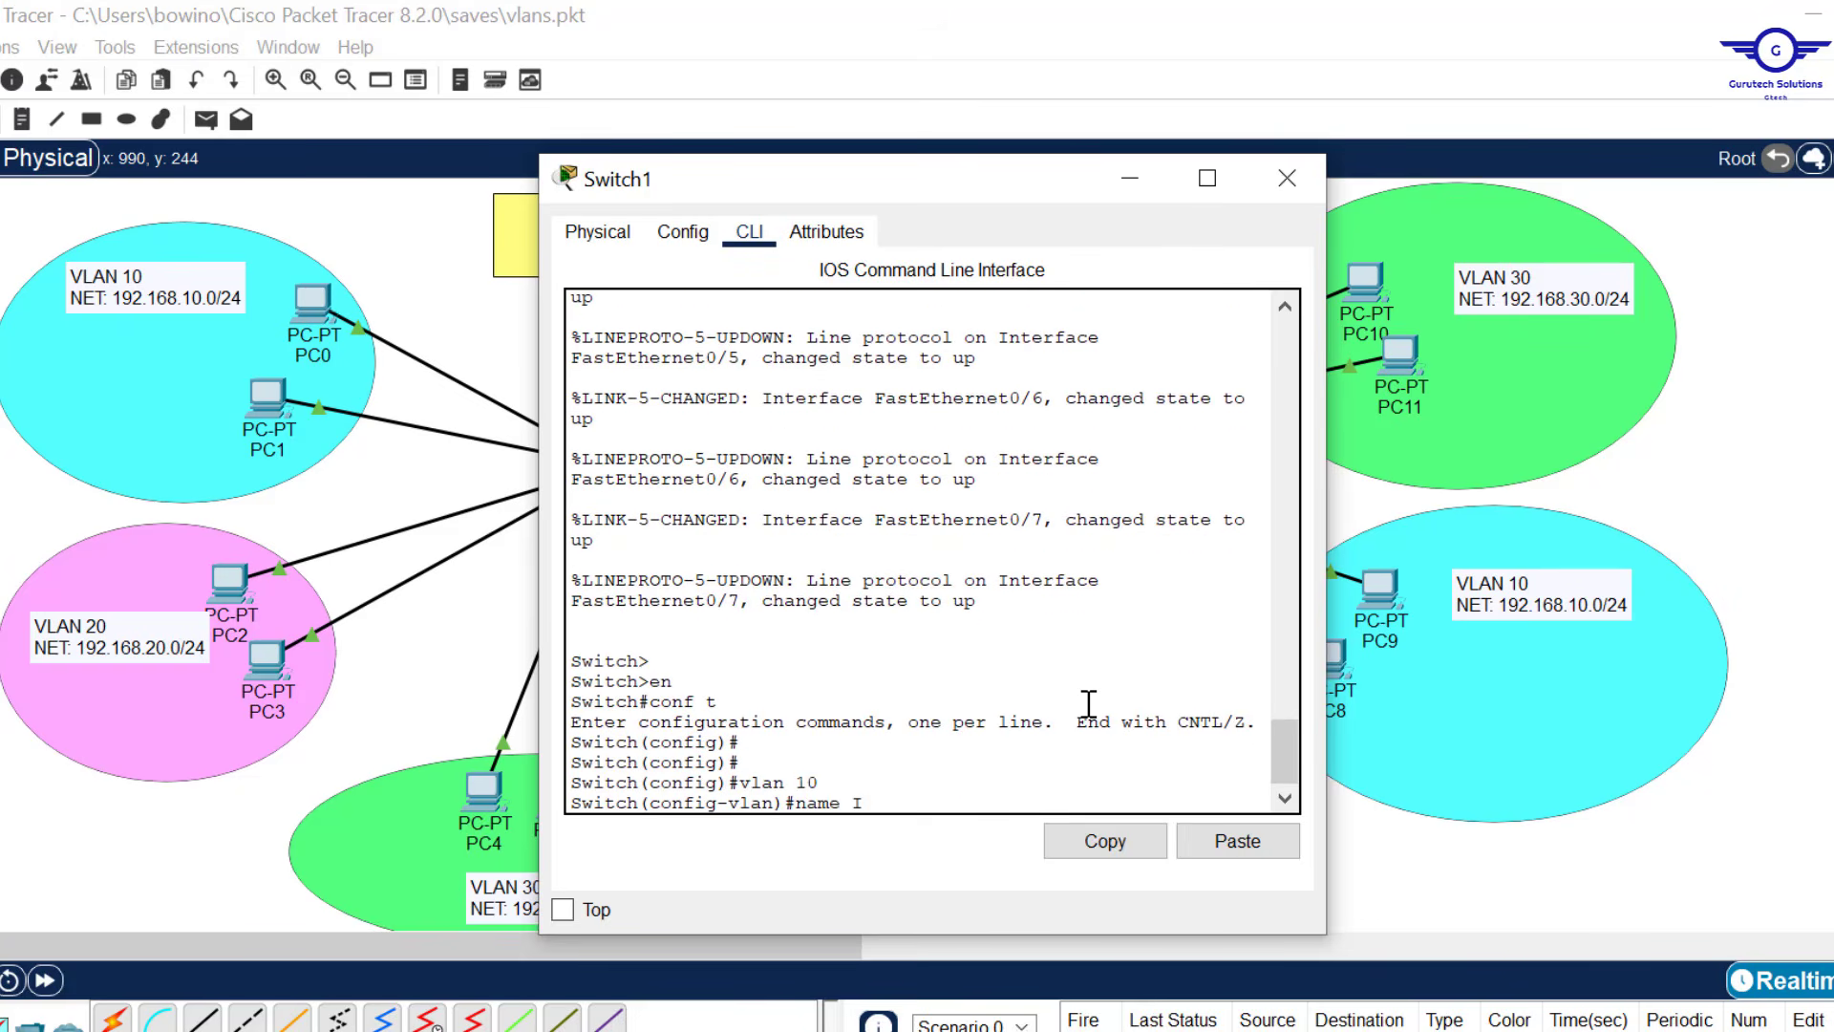
type("name IT")
key("Return")
type("ex")
key("Return")
key("Return")
key("Return")
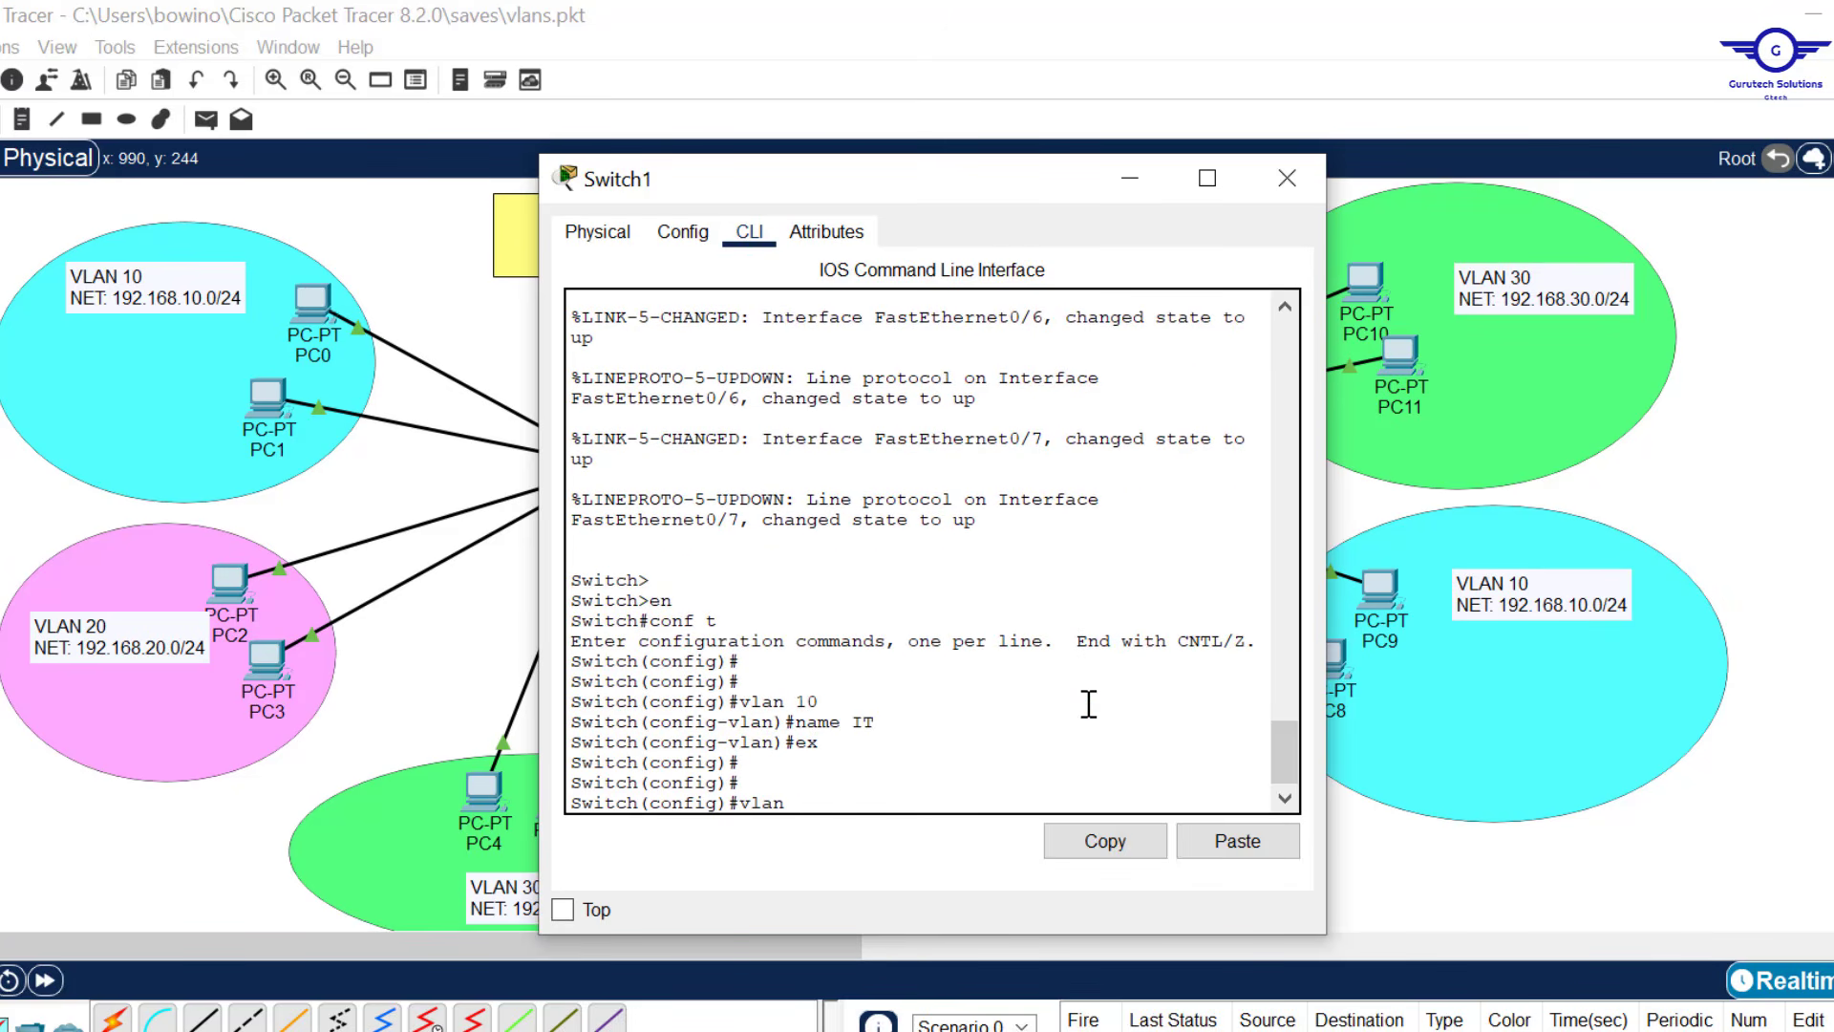
Create VLAN 20 on Switch1, name it HR and return to global configuration mode.
type("vlan 20")
key("Return")
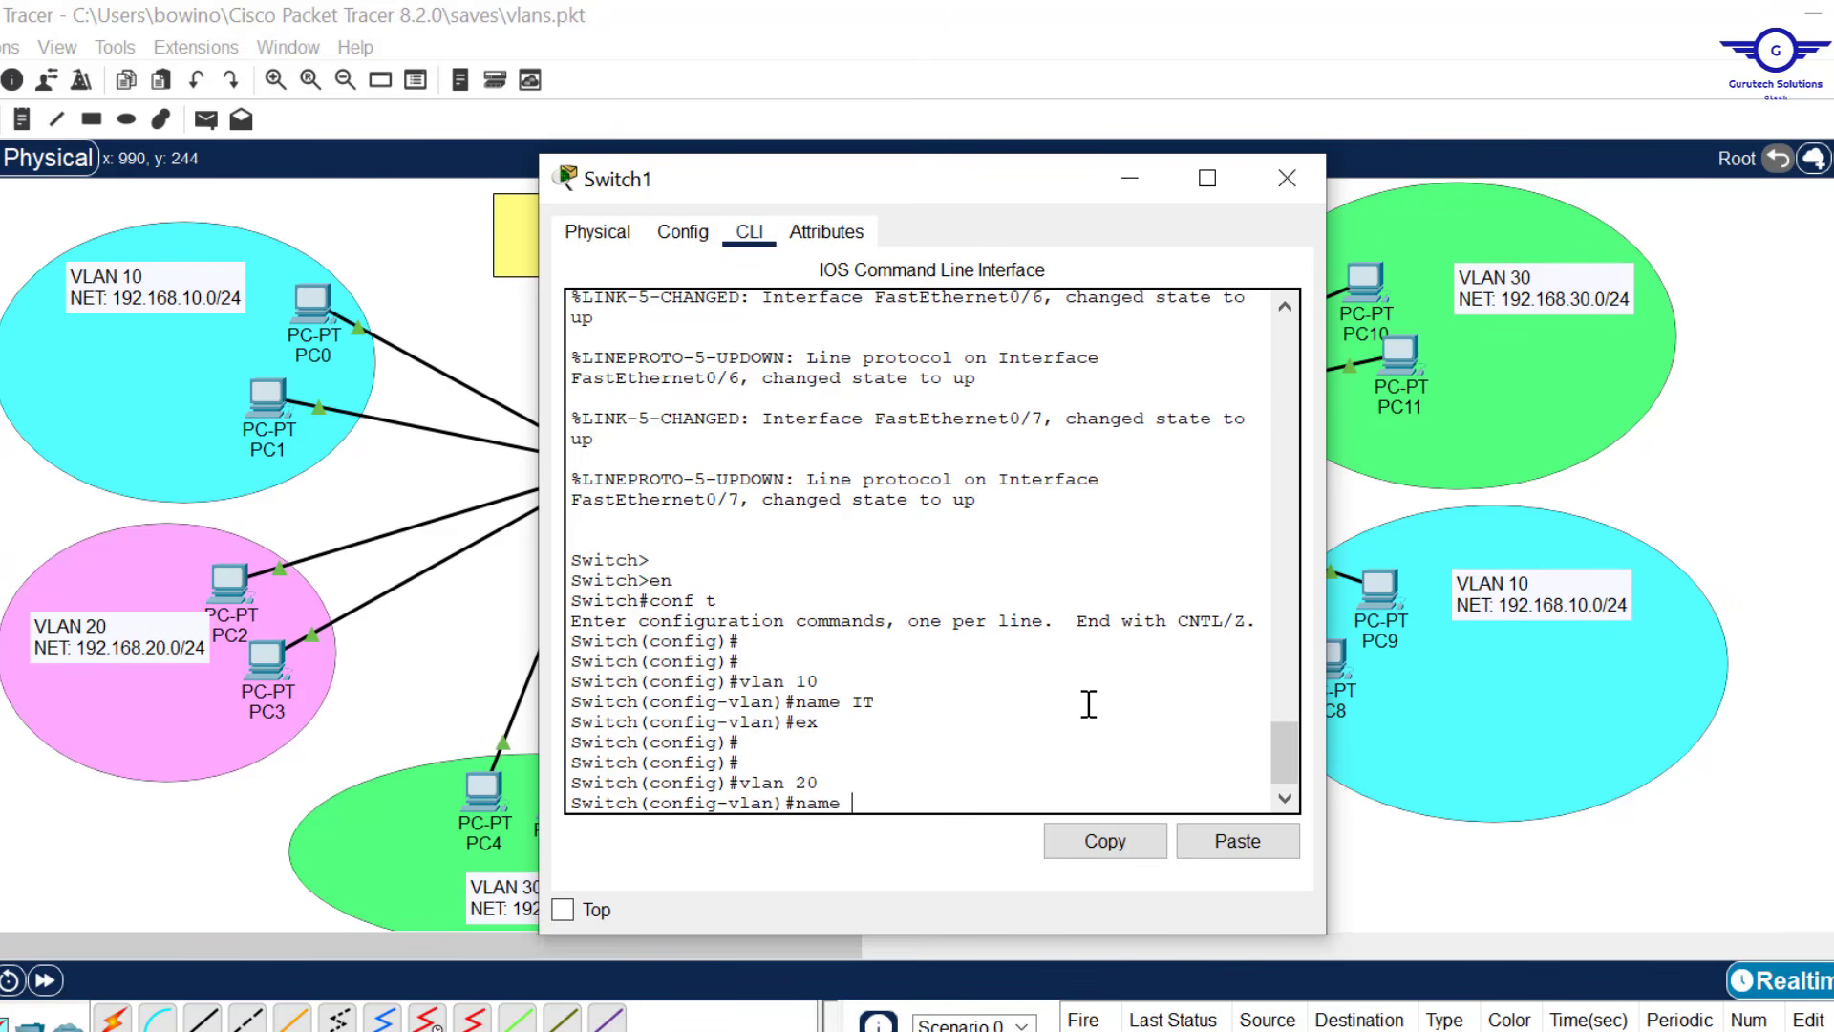
type("name HR")
key("Return")
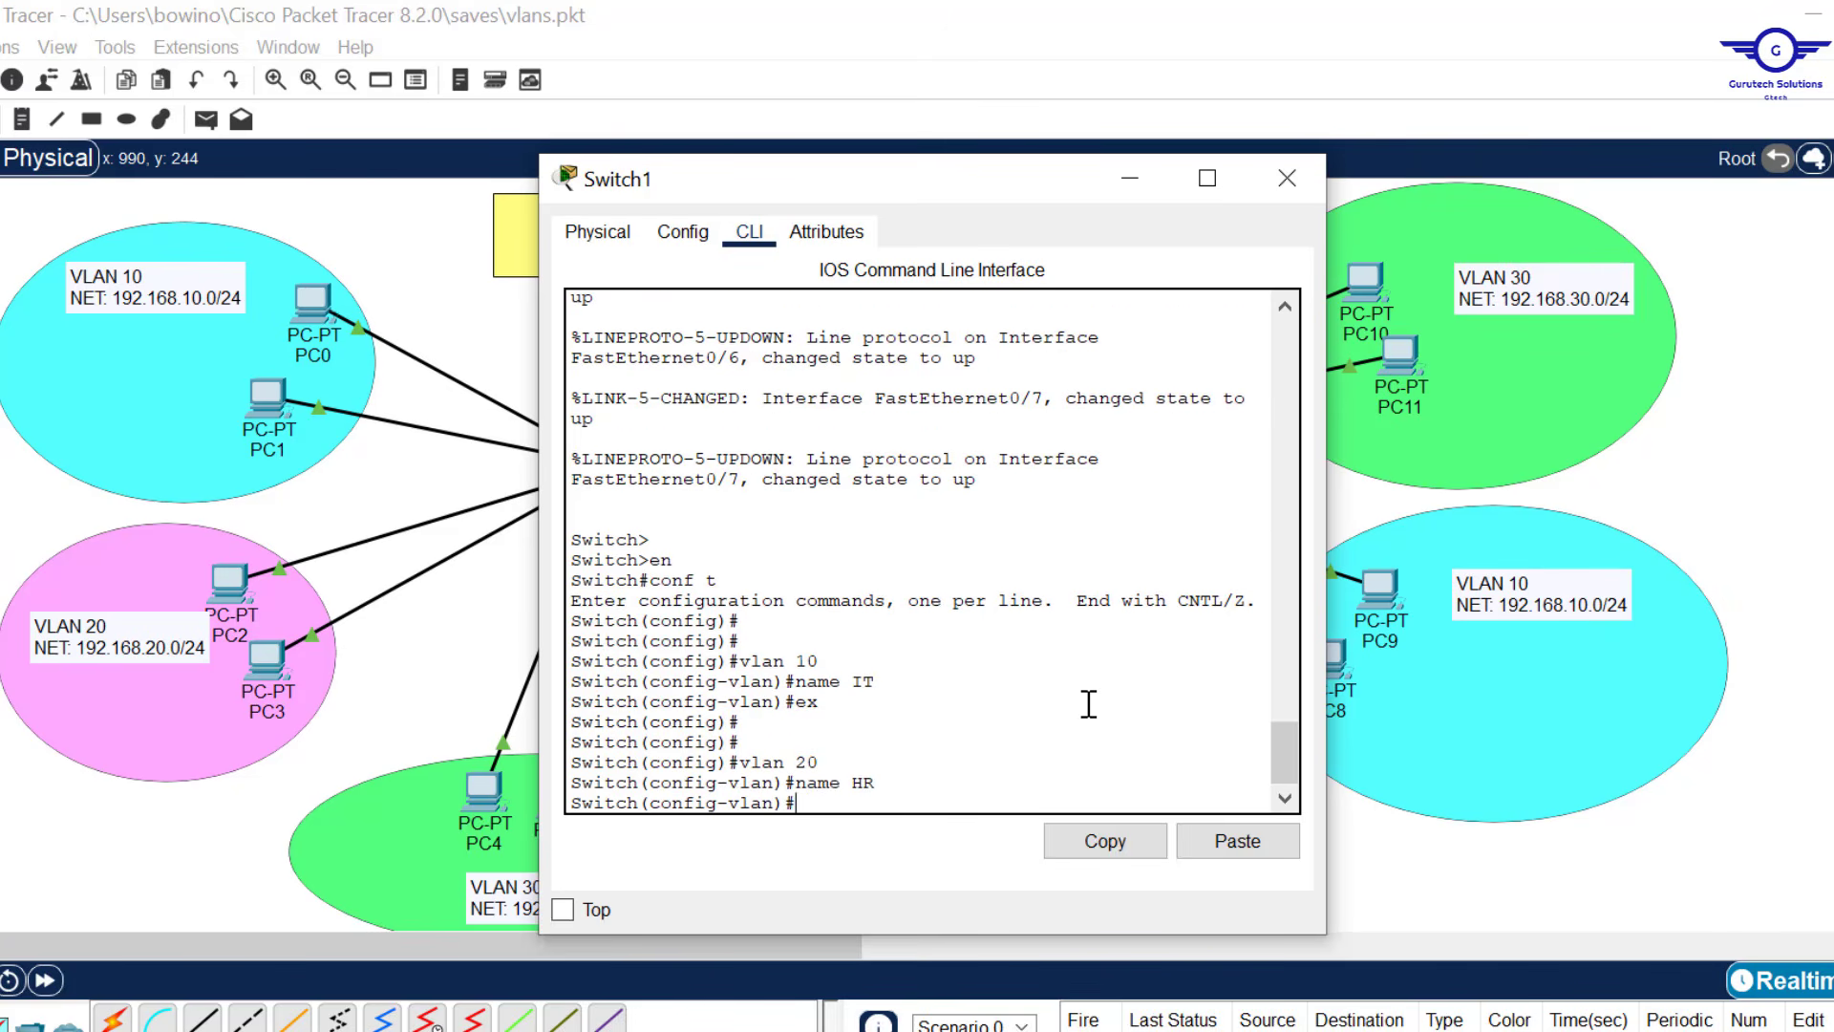
type("ex")
key("Return")
key("Return")
key("Return")
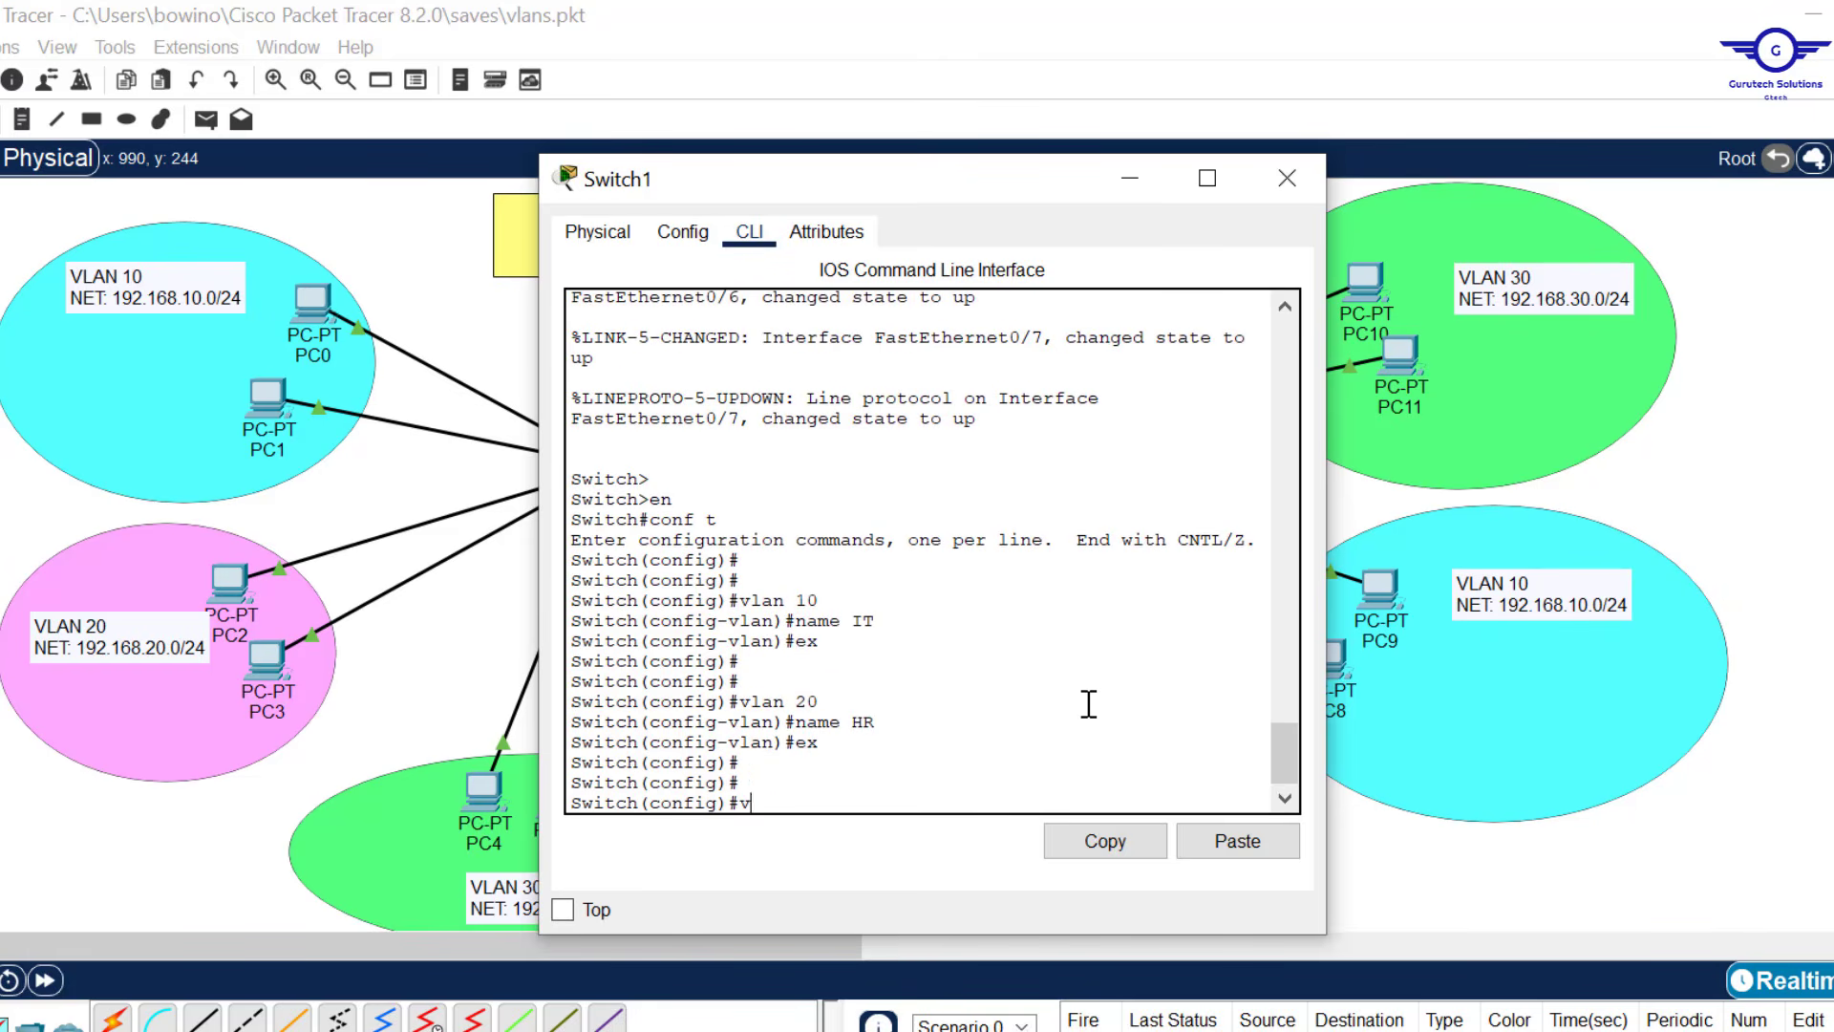
Create VLAN 30 on Switch1, name it FIN and return to global configuration mode.
type("vlan 30")
key("Return")
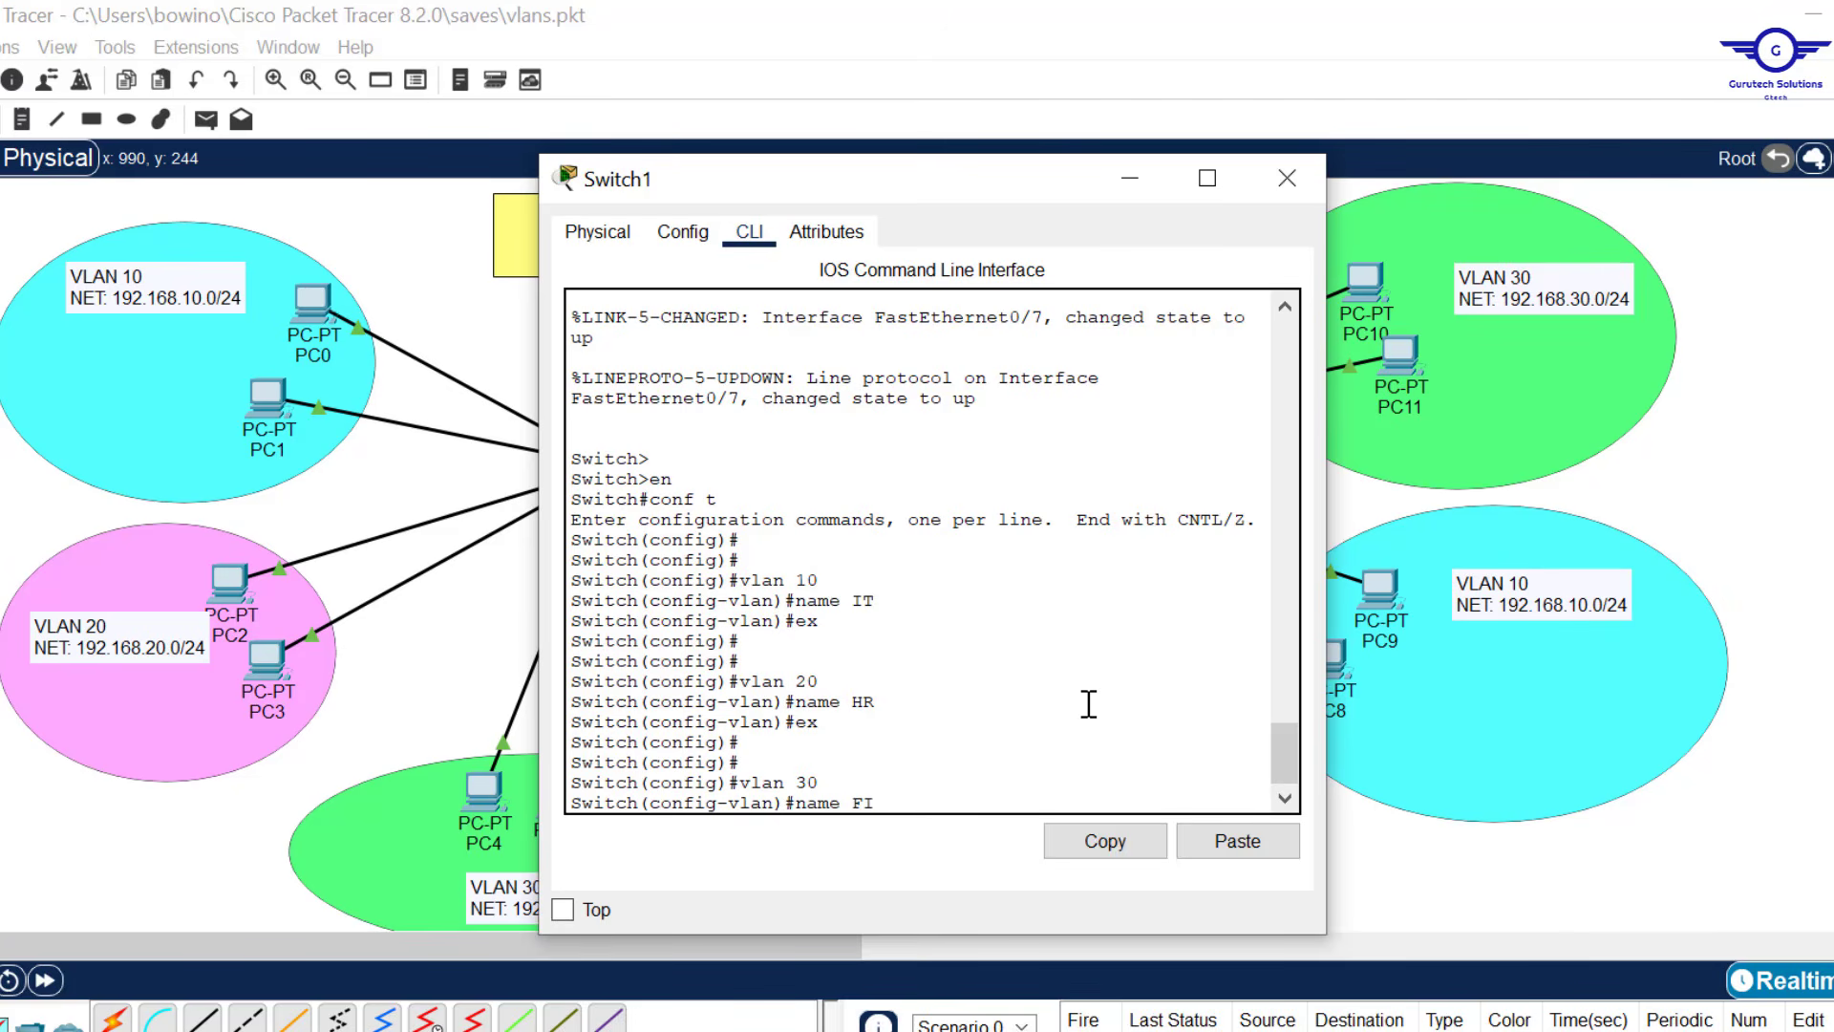
type("N")
key("Return")
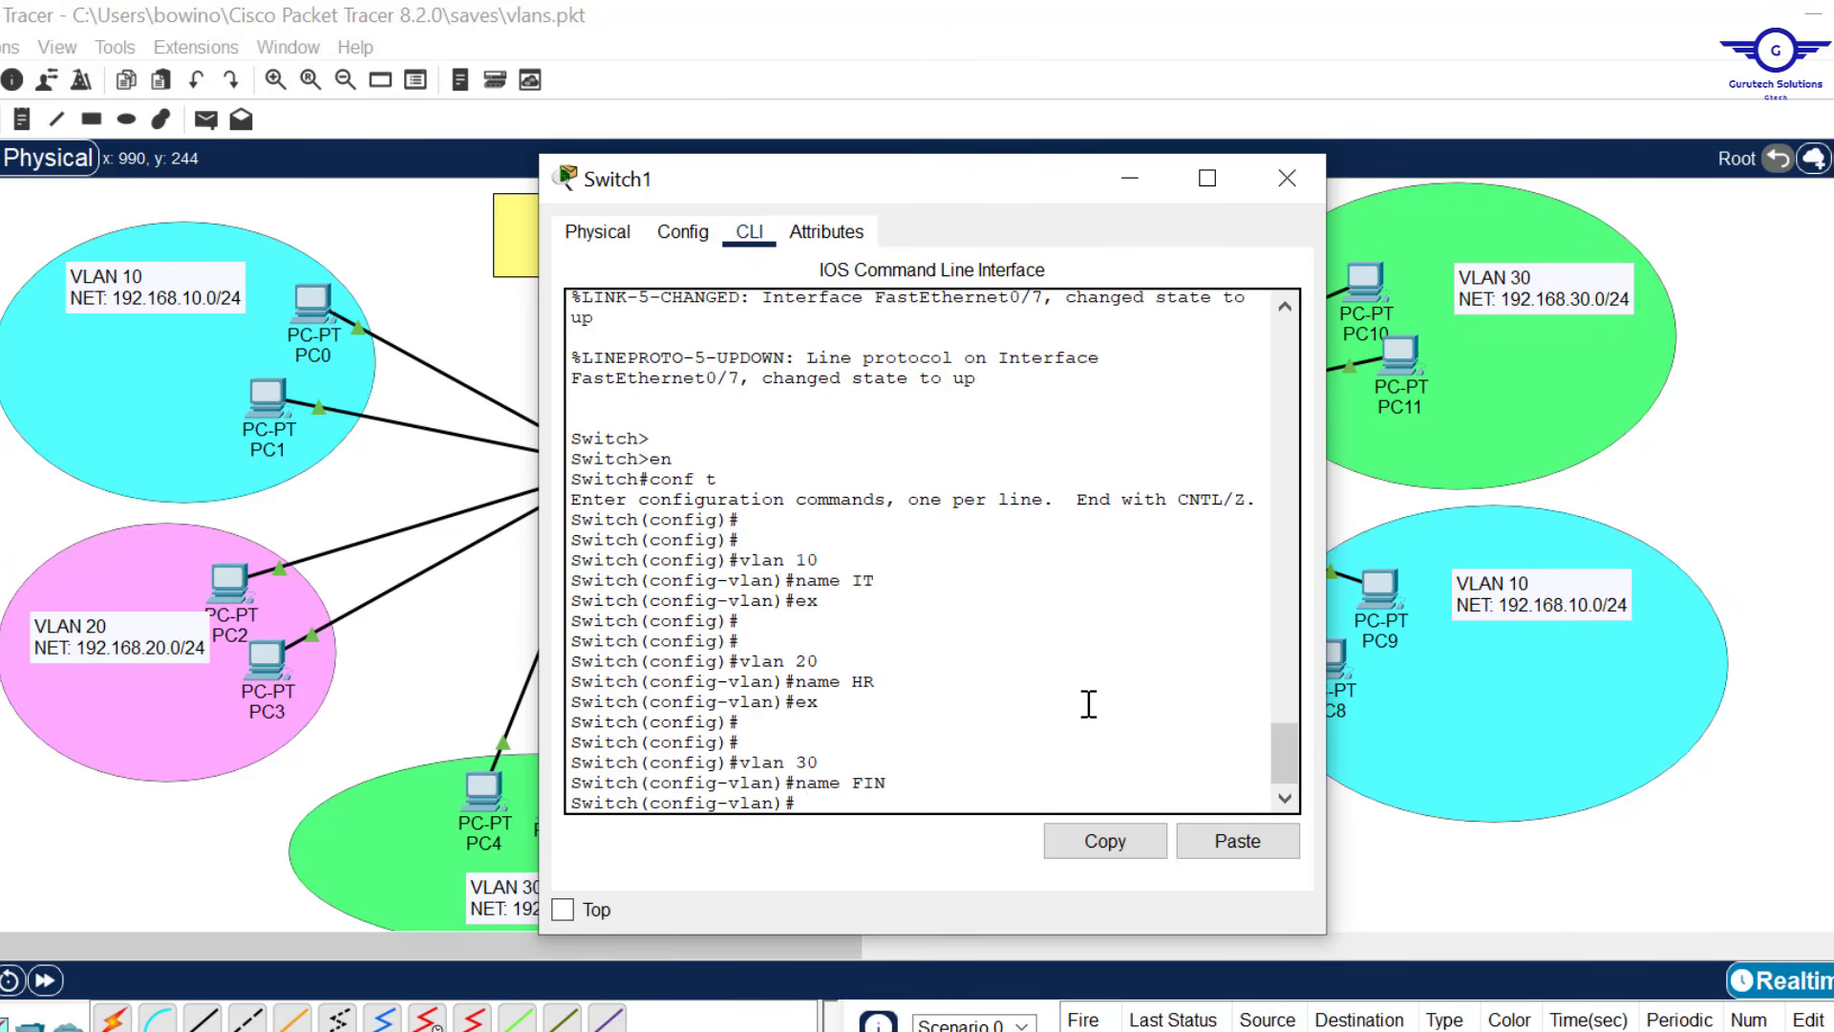
type("ex")
key("Return")
key("Return")
key("Return")
Run do sh vlan on Switch1, highlight the entries for VLANs 10, 20 and 30, and close the switch window.
type("do")
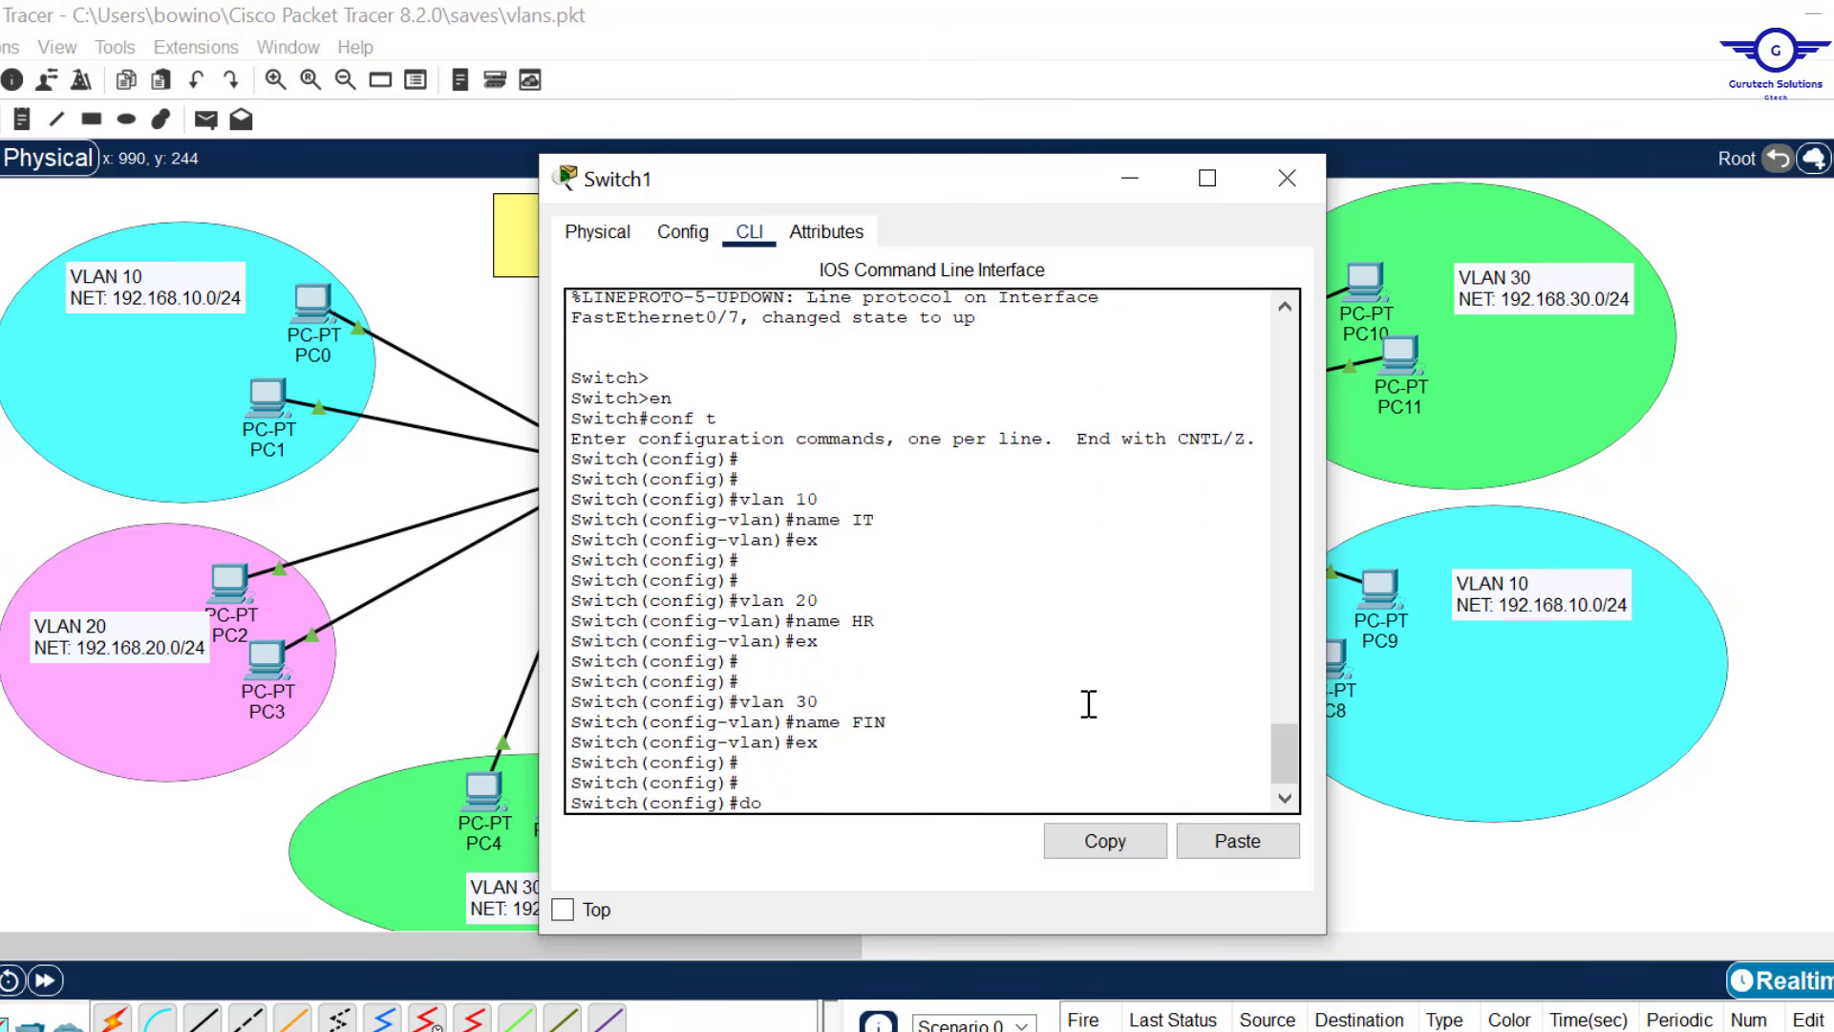
type(" sh vlan")
key("Return")
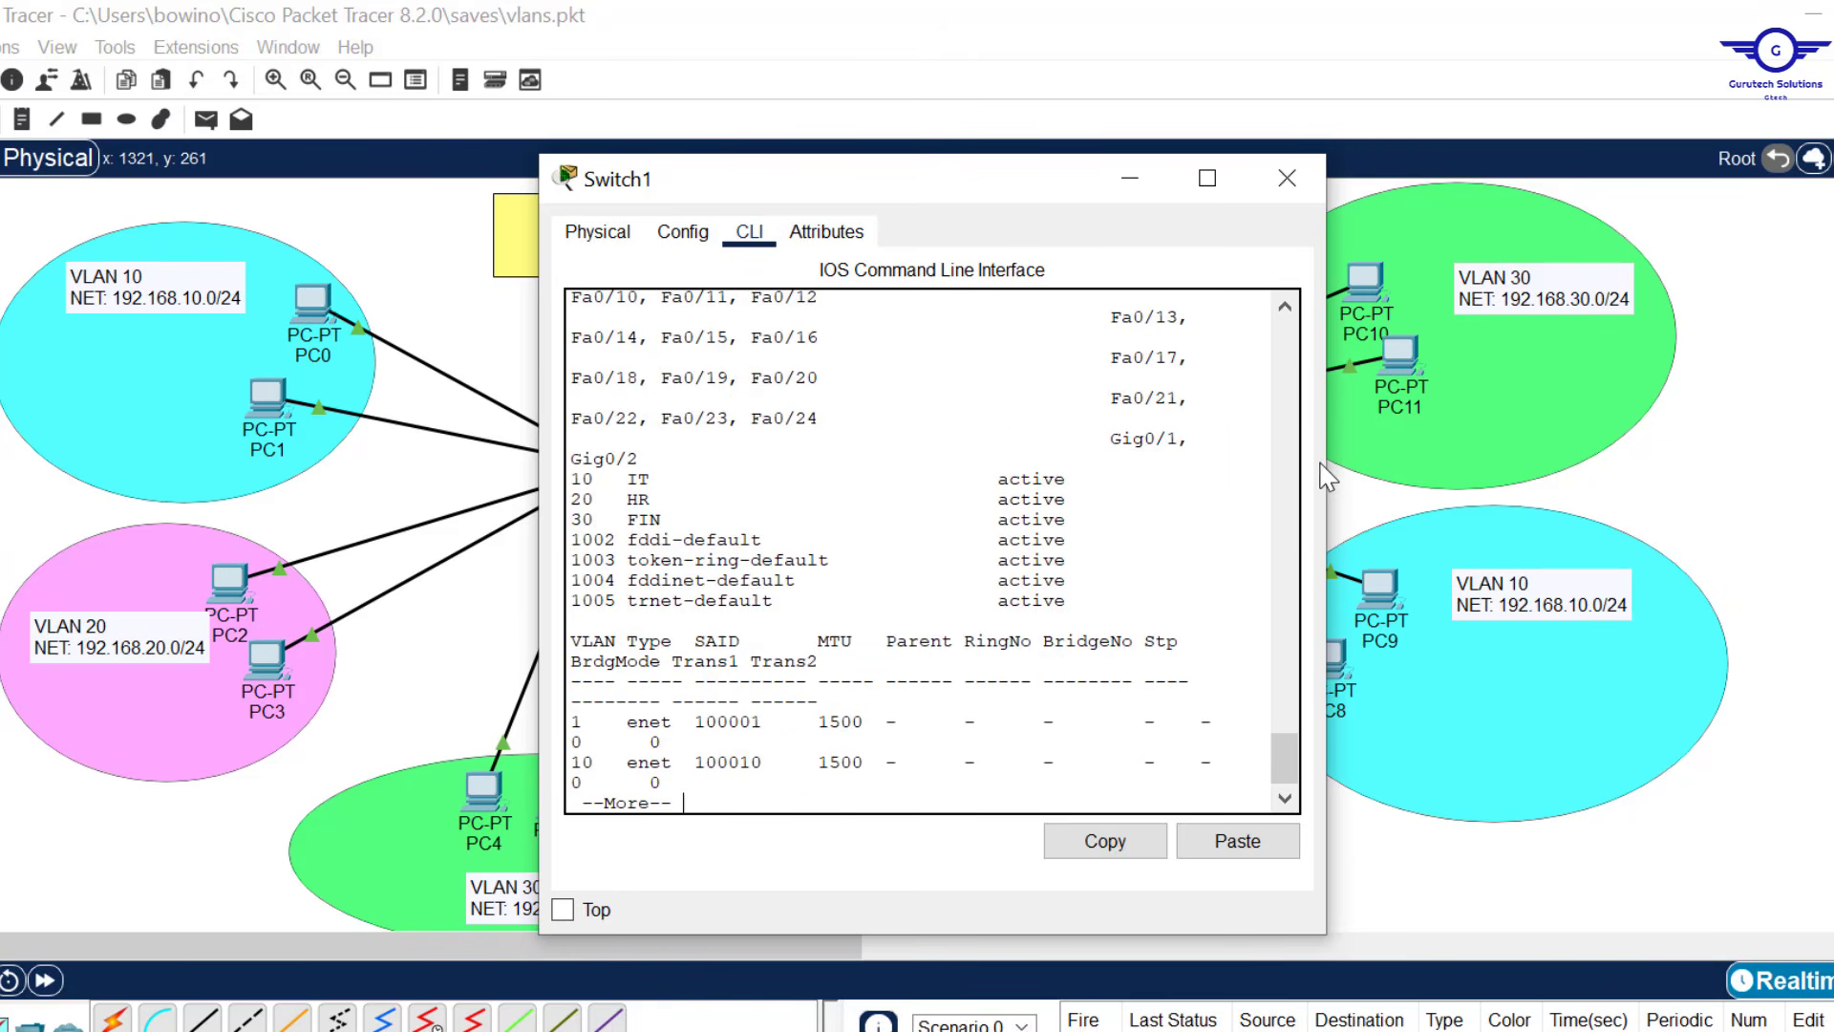
left_click_drag(1326, 461, 1515, 460)
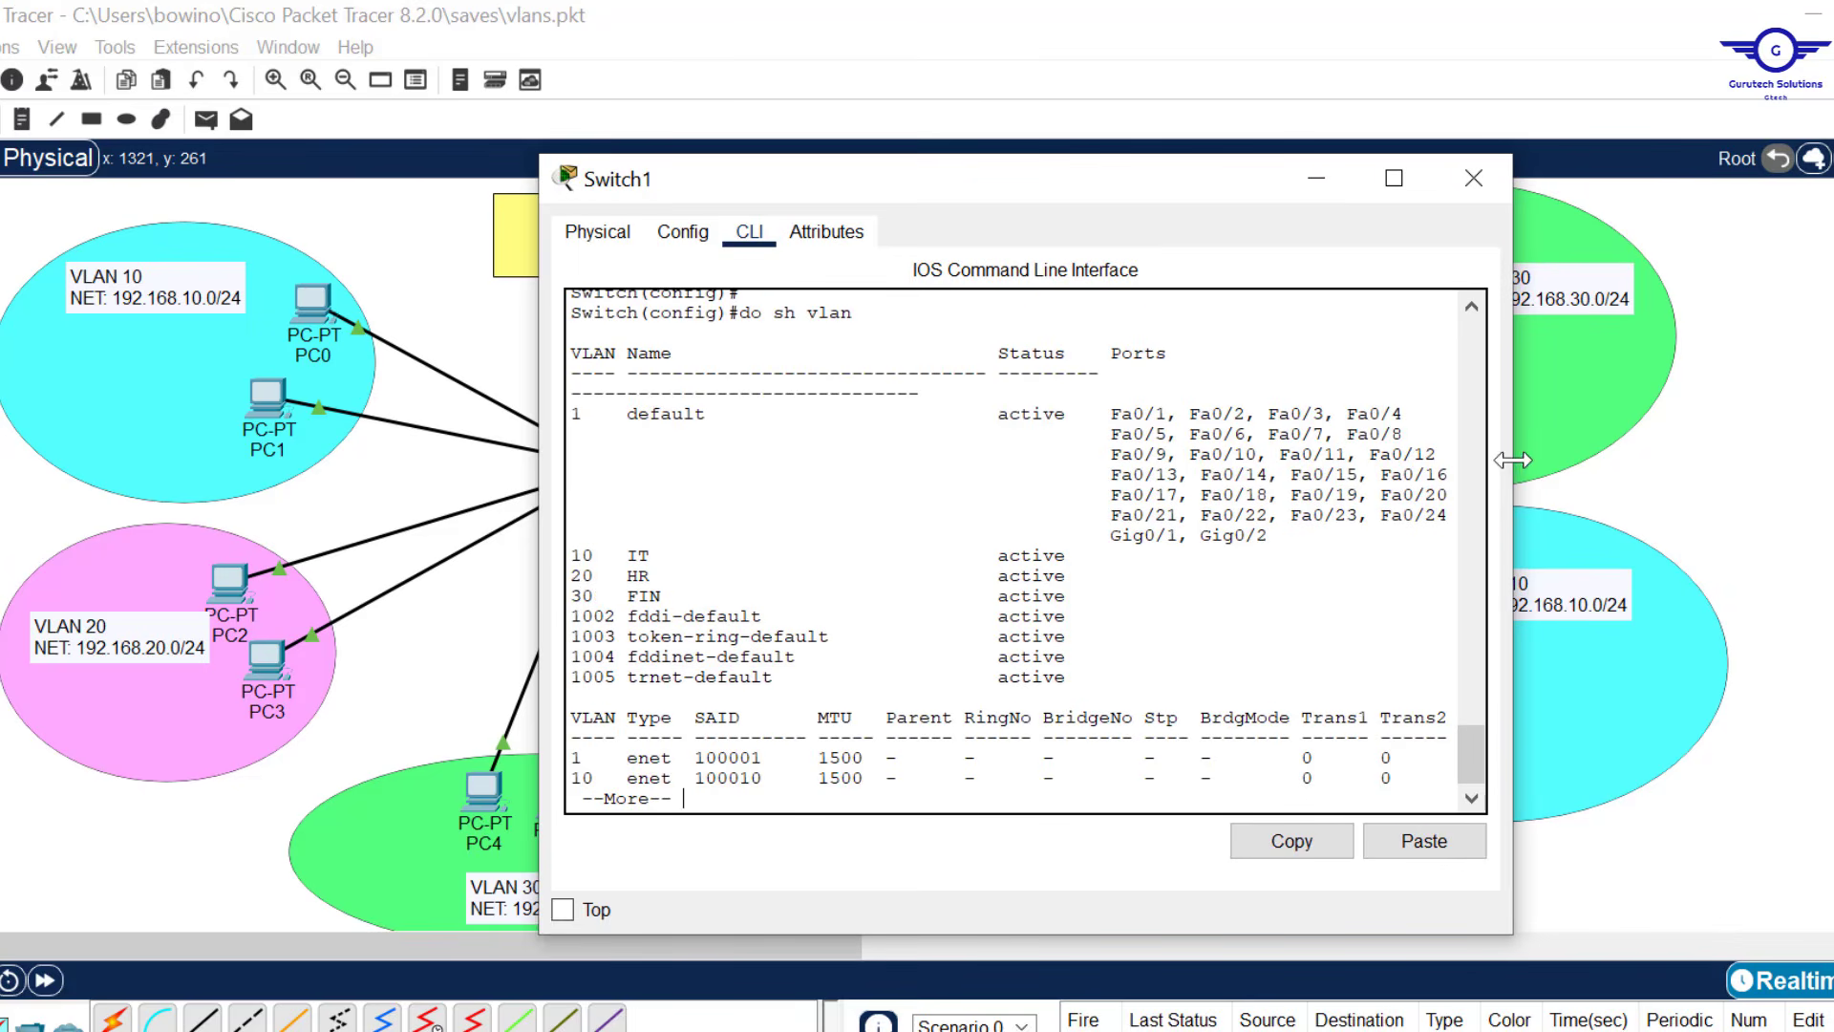
left_click_drag(573, 554, 1078, 595)
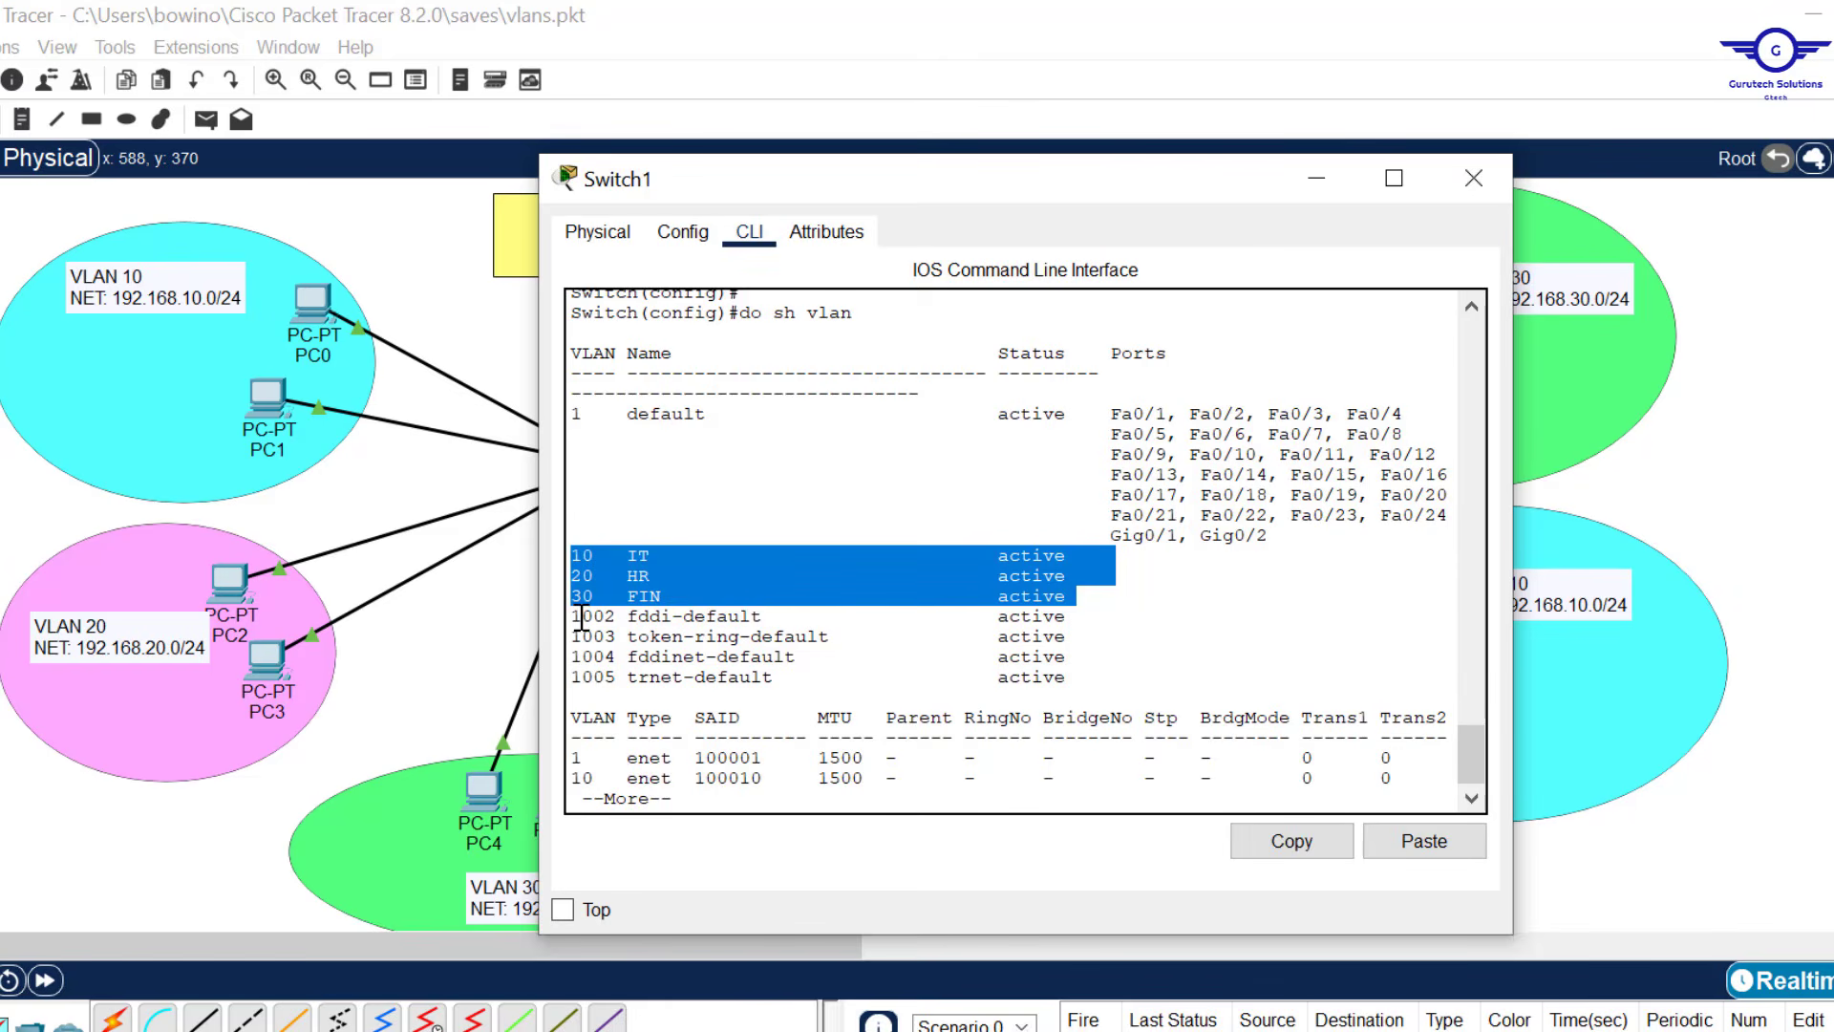
left_click(1471, 182)
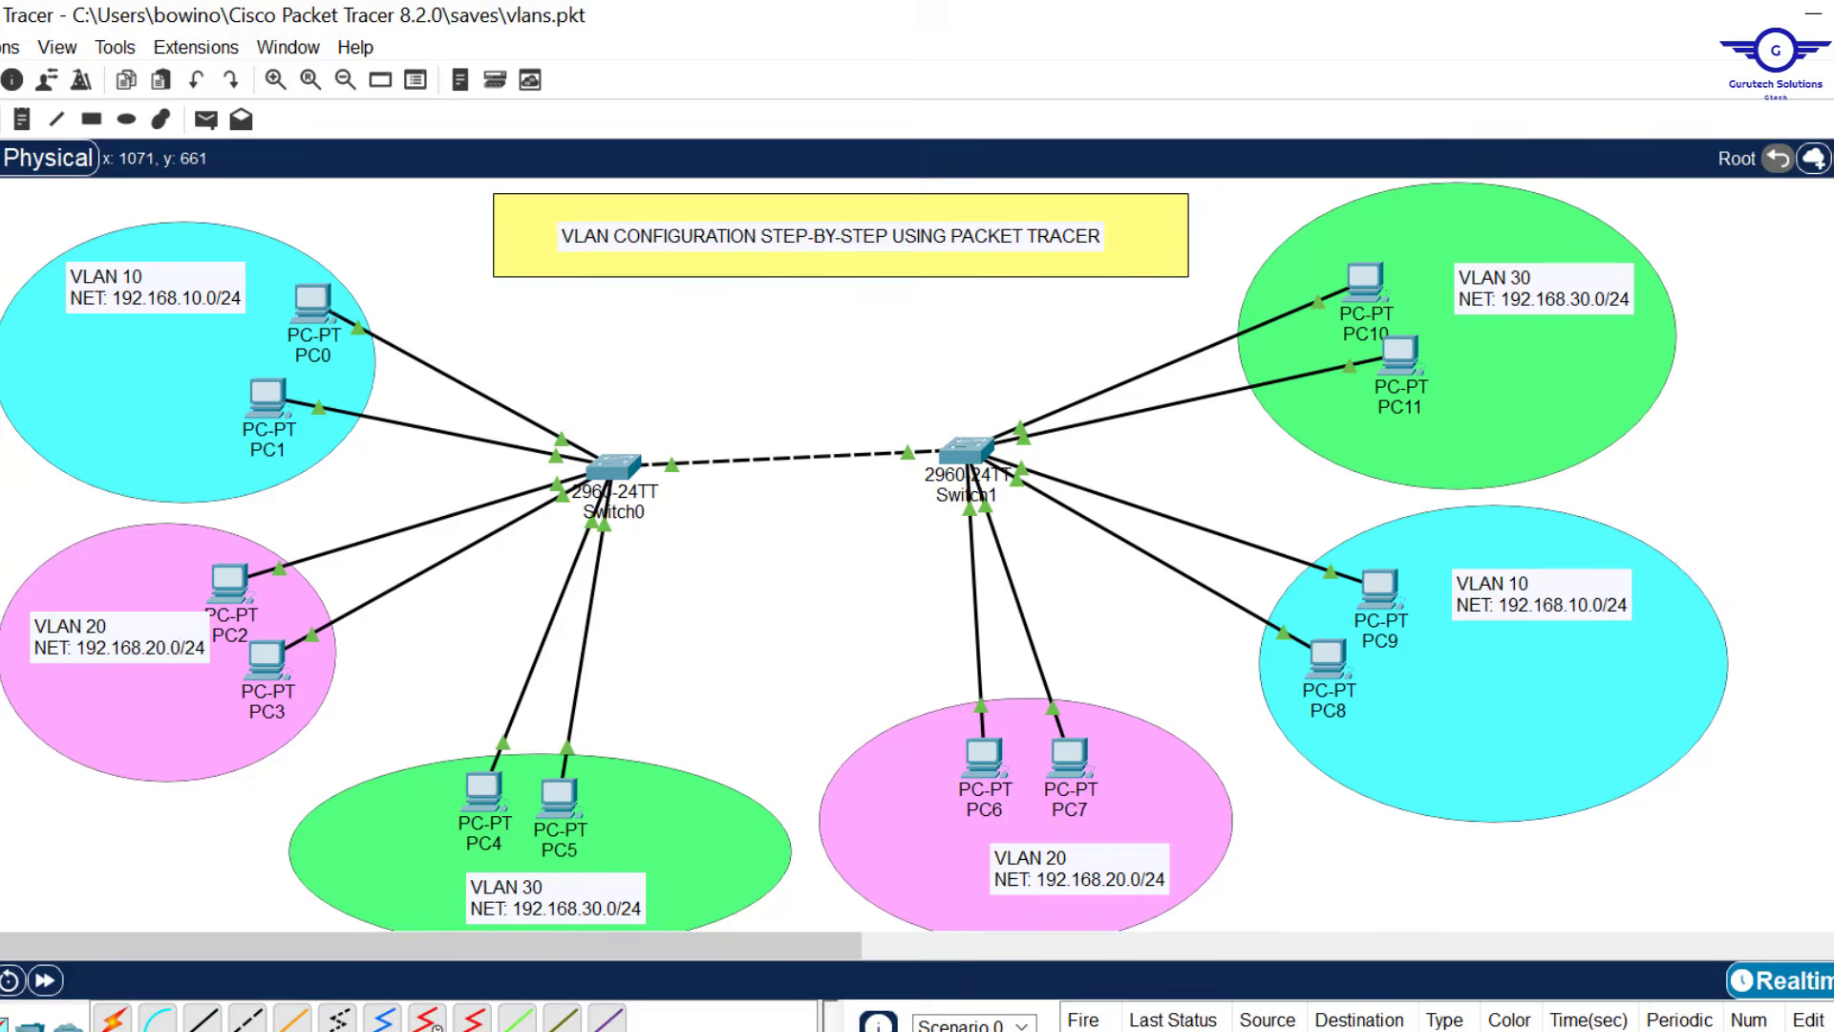
Highlight step 4 about assigning switchports to VLANs in the Notepad notes, then return to the topology.
left_click(573, 1030)
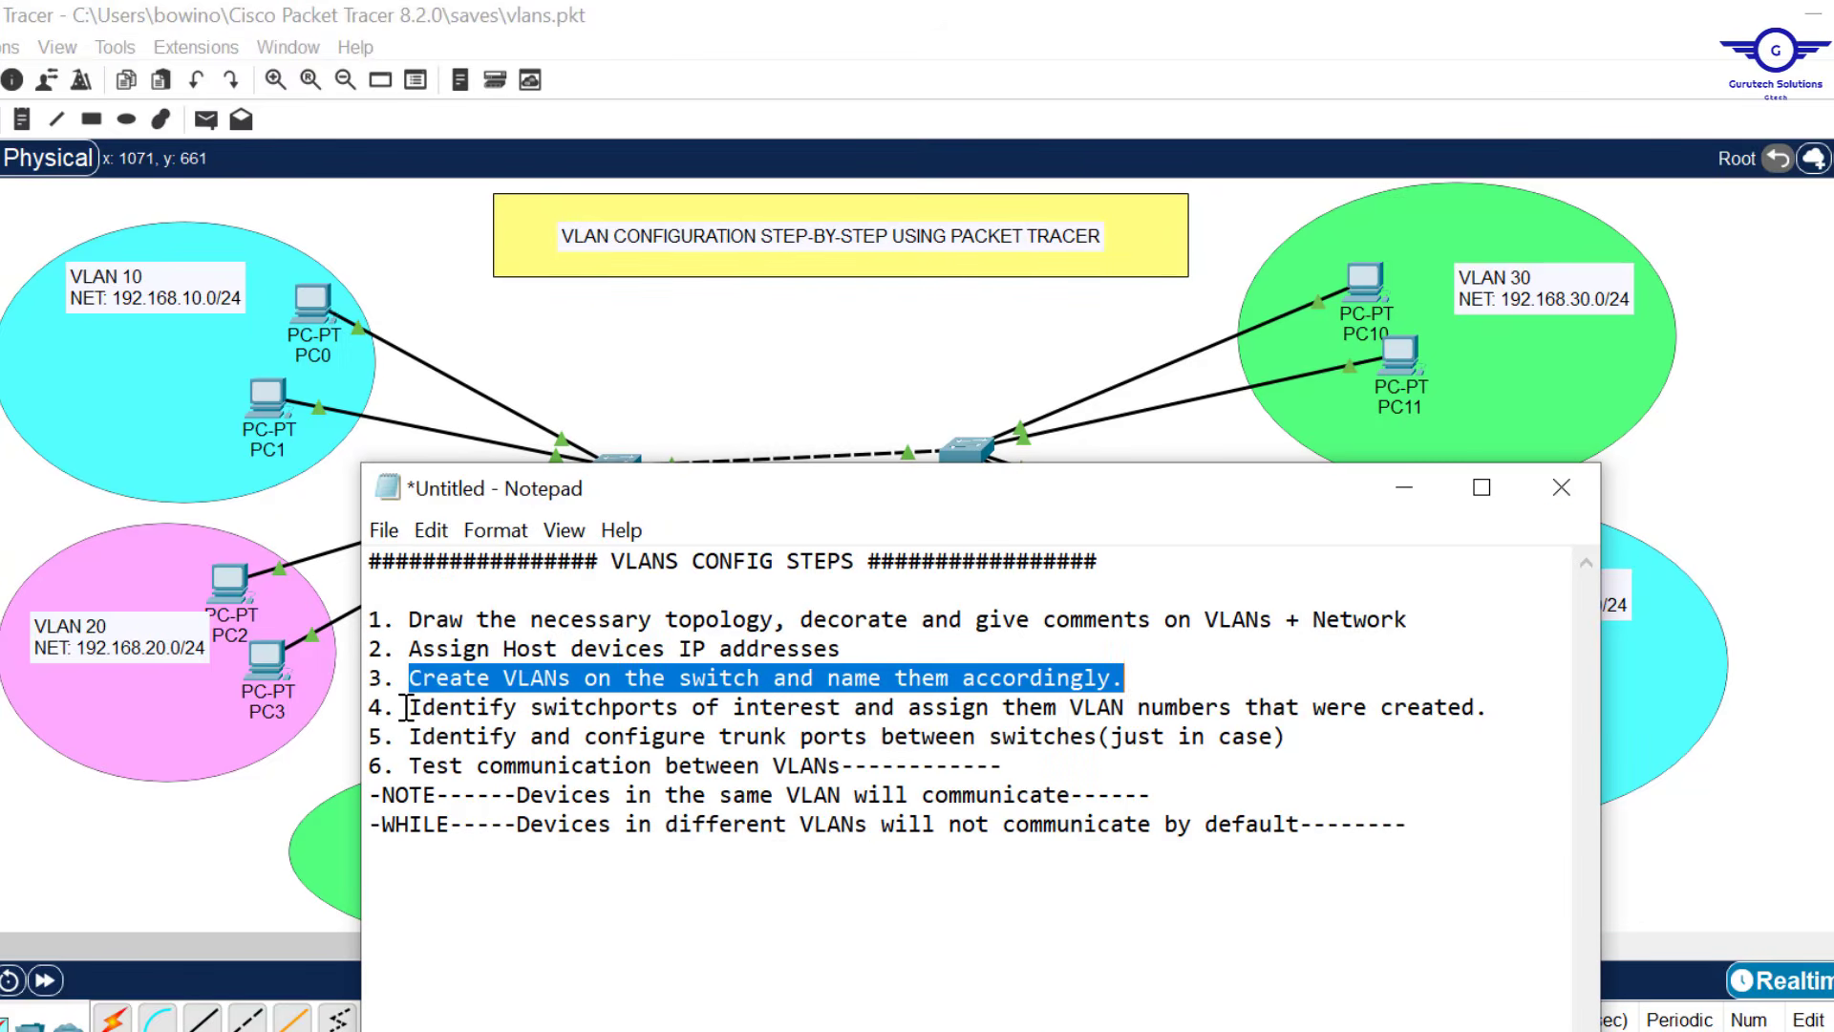
left_click_drag(407, 709, 1497, 712)
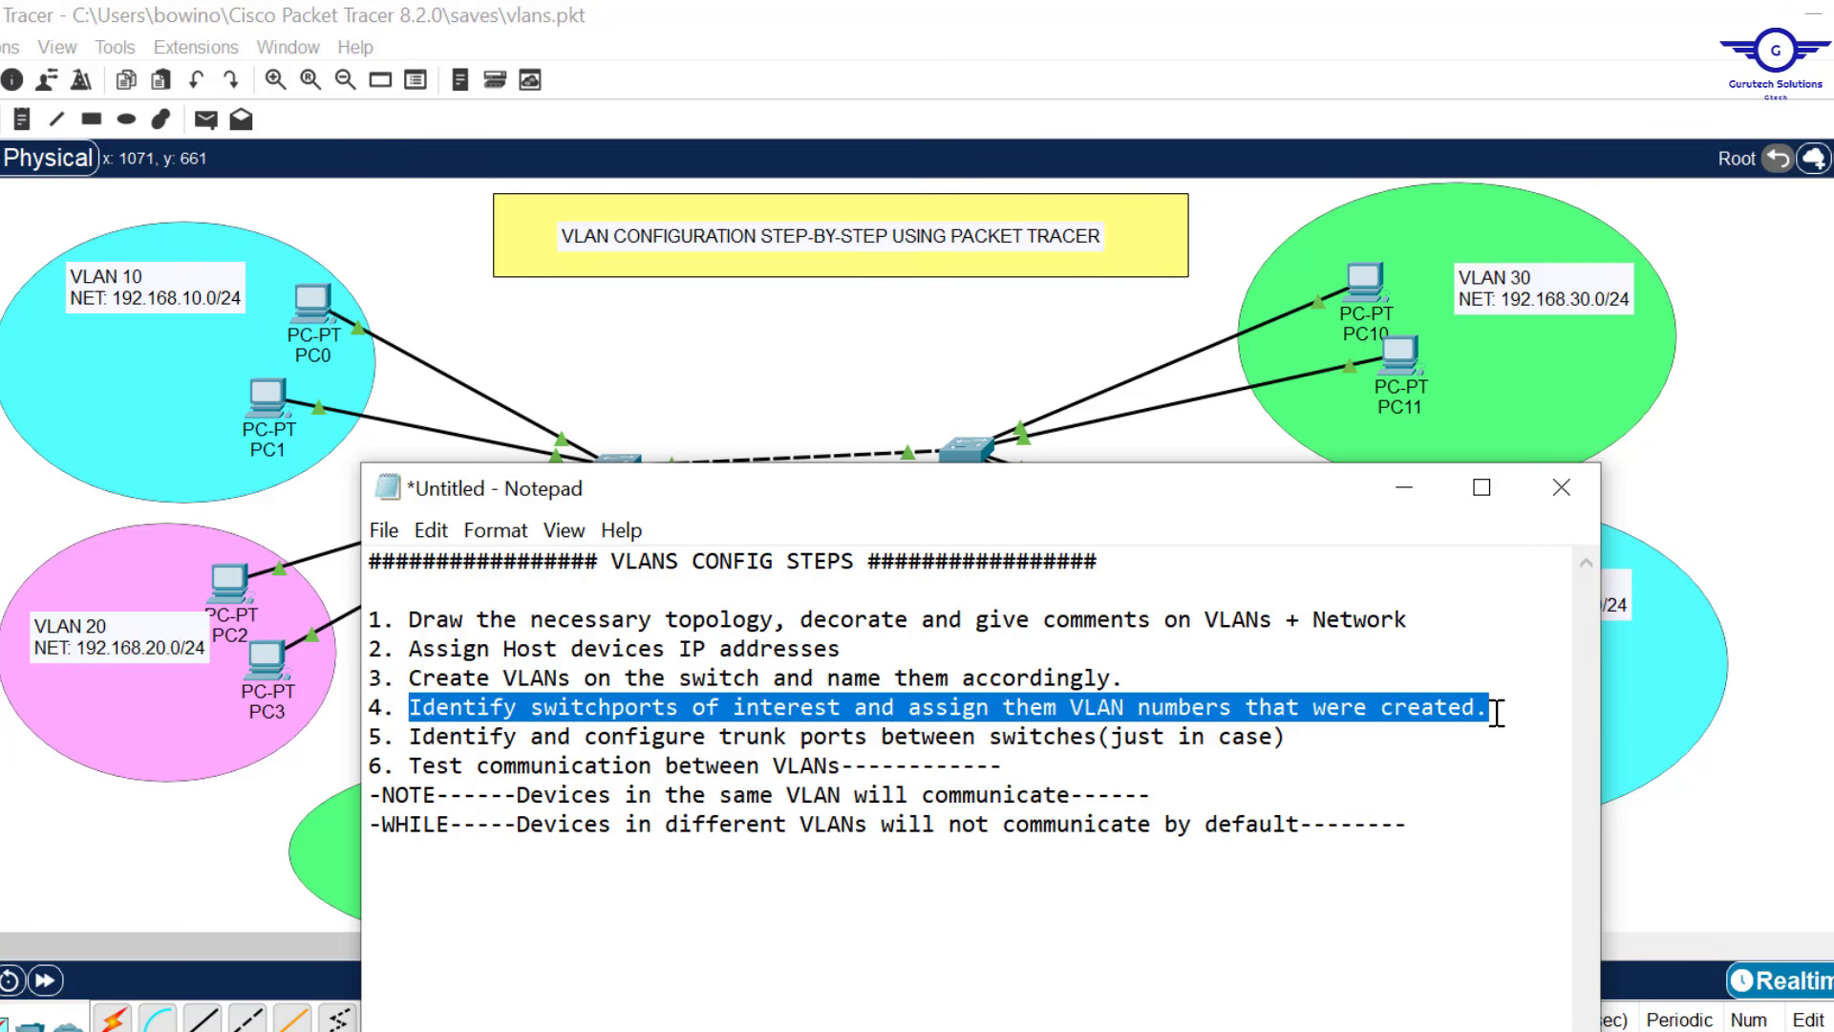
left_click(1818, 521)
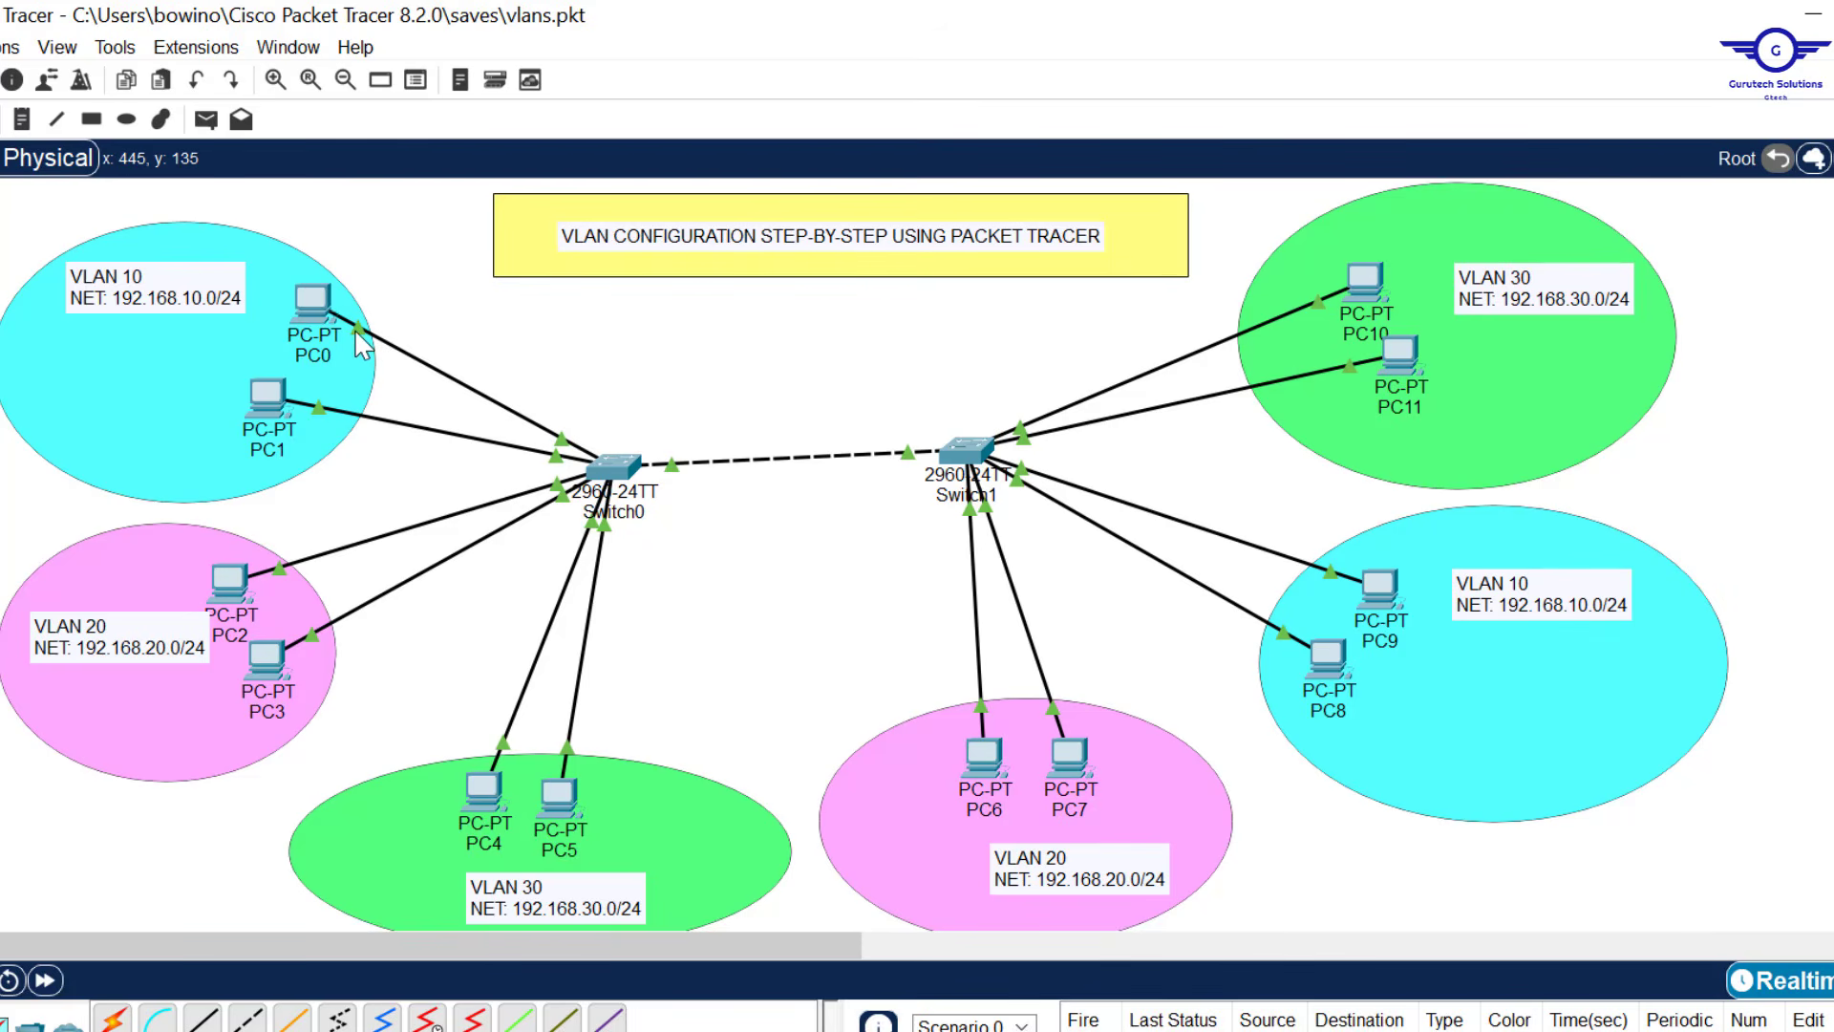
Check the port labels on PC0's link, reopen Switch0's command line and break out of the VLAN listing to the global configuration prompt.
mouse_move(361, 342)
left_click(612, 468)
left_click(1034, 565)
key("Return")
key("Return")
key("Return")
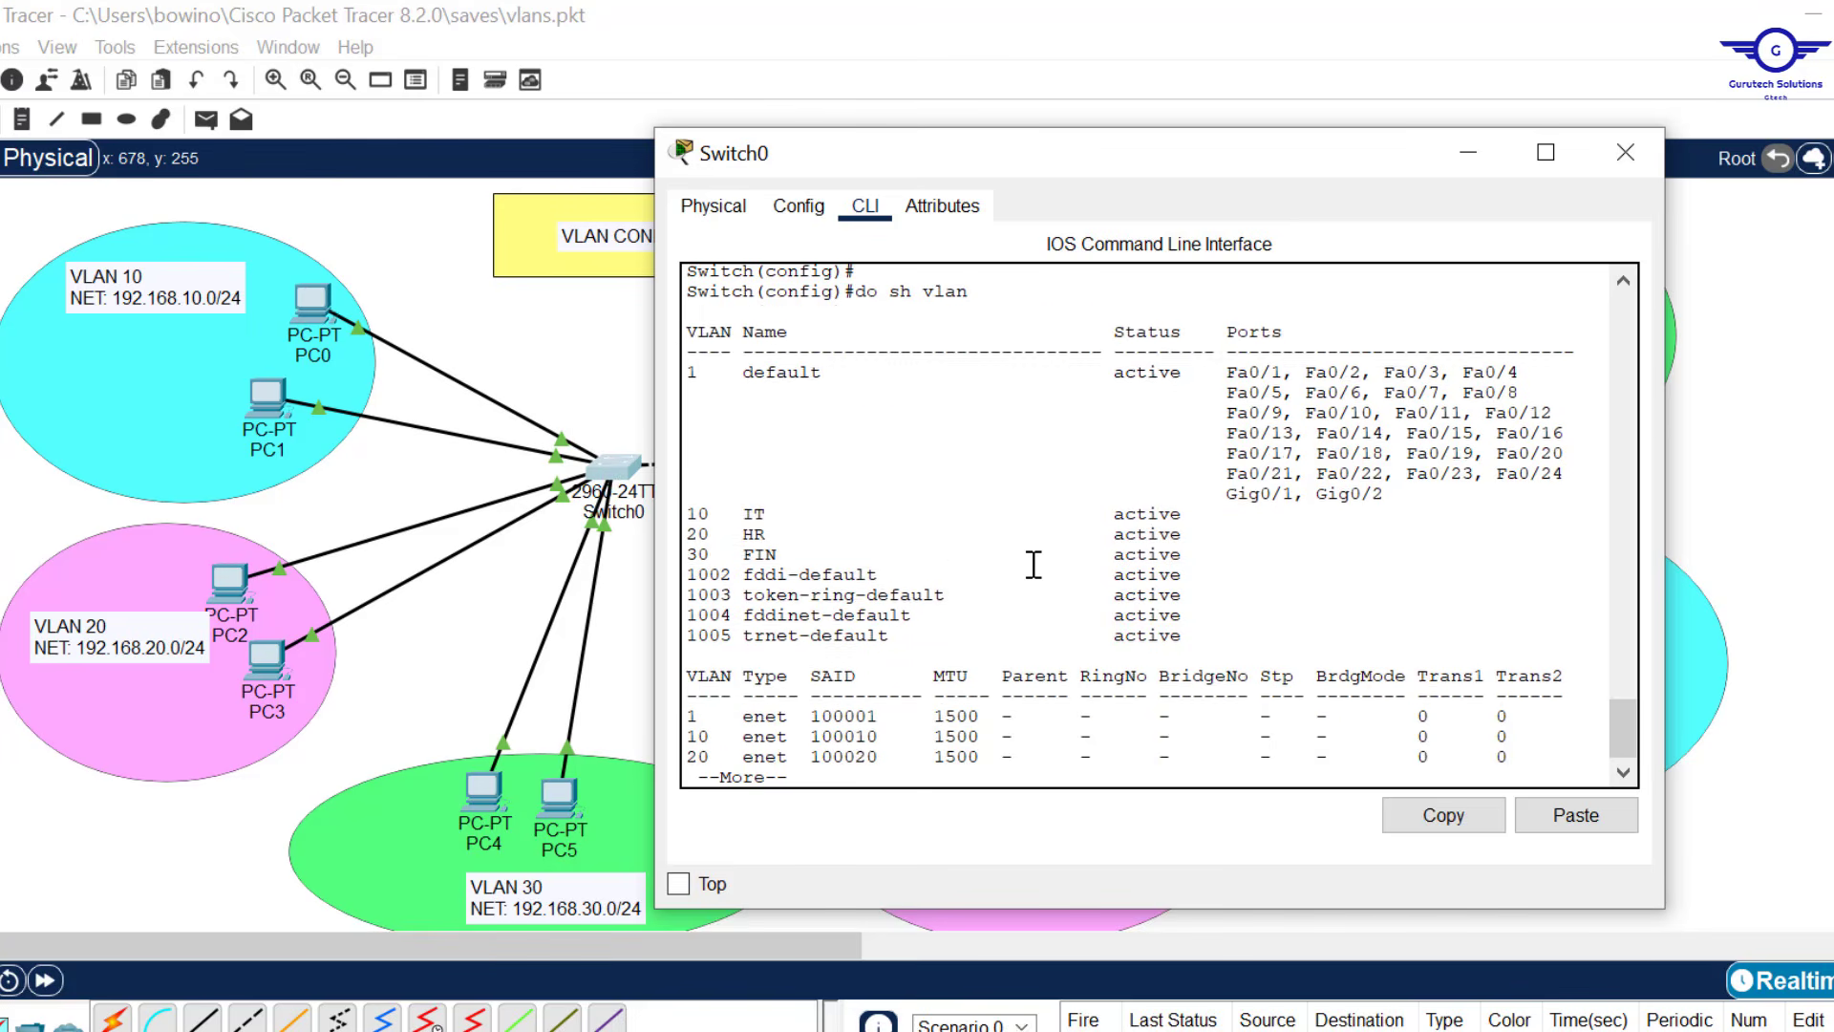
key("ctrl+c")
key("Return")
key("Return")
key("Return")
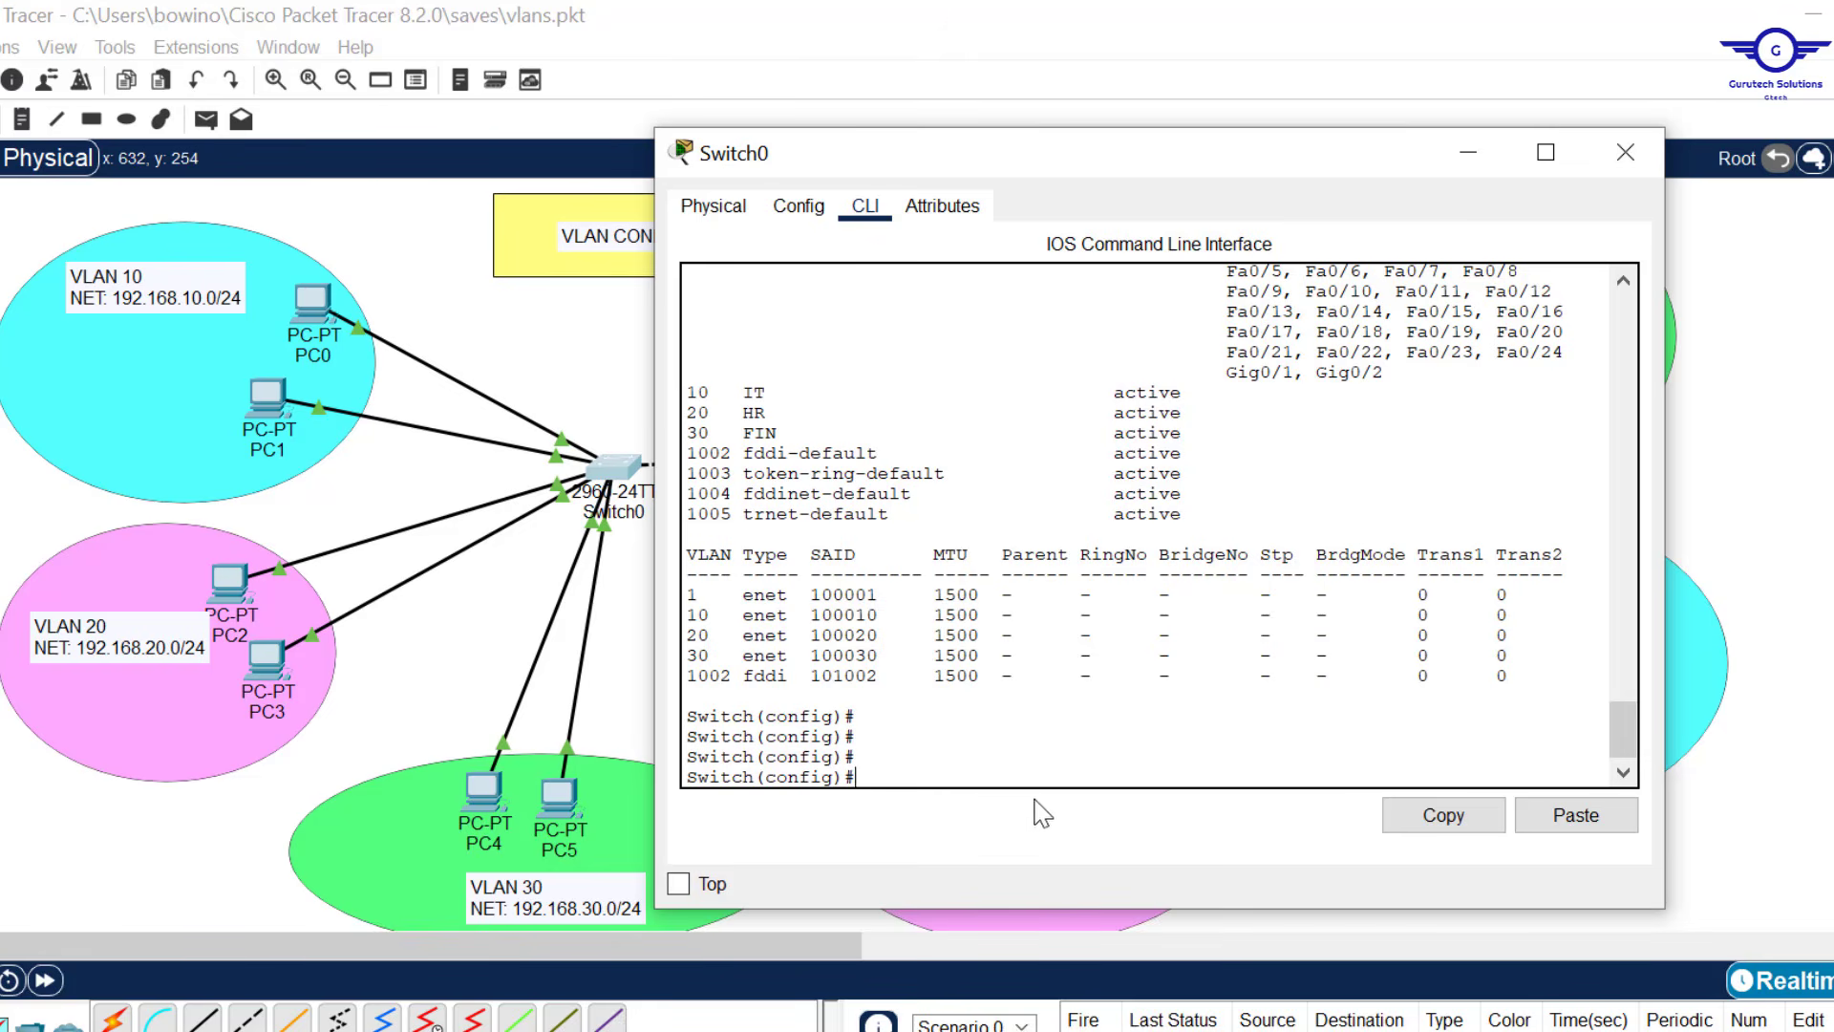
Enter interface range configuration for fa0/2-3 on Switch0.
type("t range fa0/2-3")
left_click_drag(1070, 778, 906, 779)
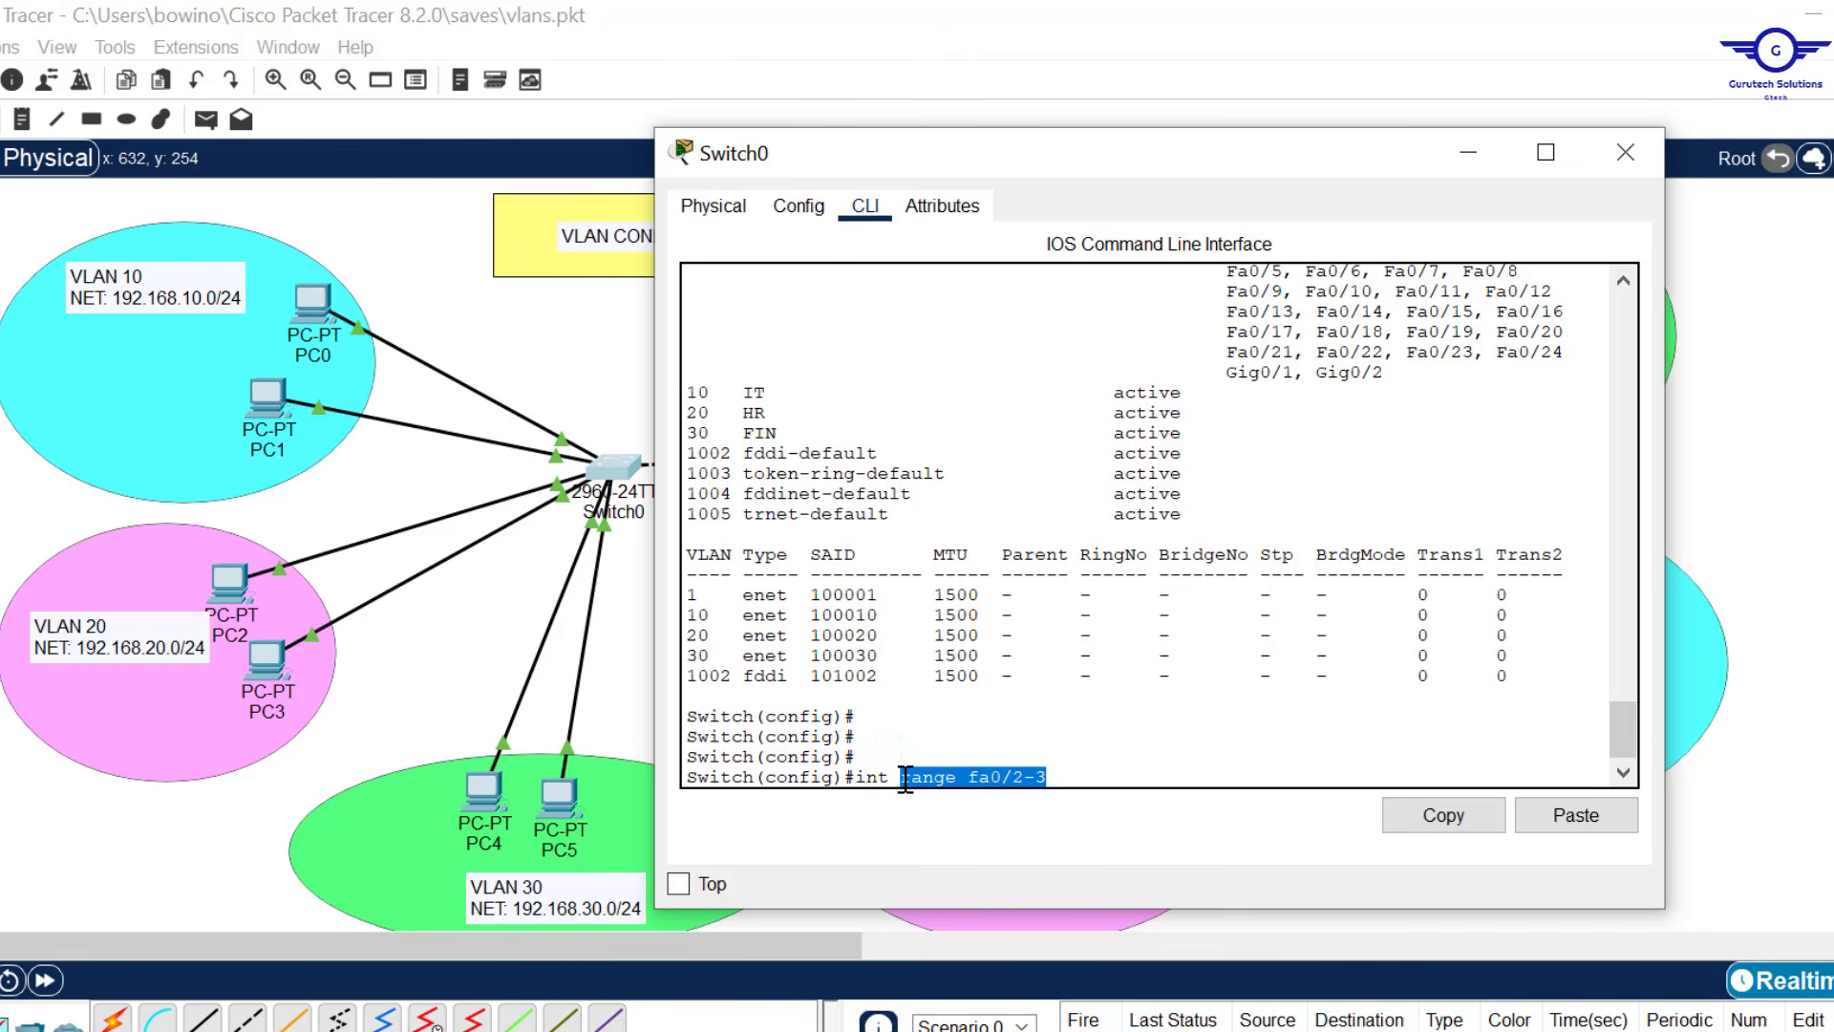
left_click(1087, 774)
key("Return")
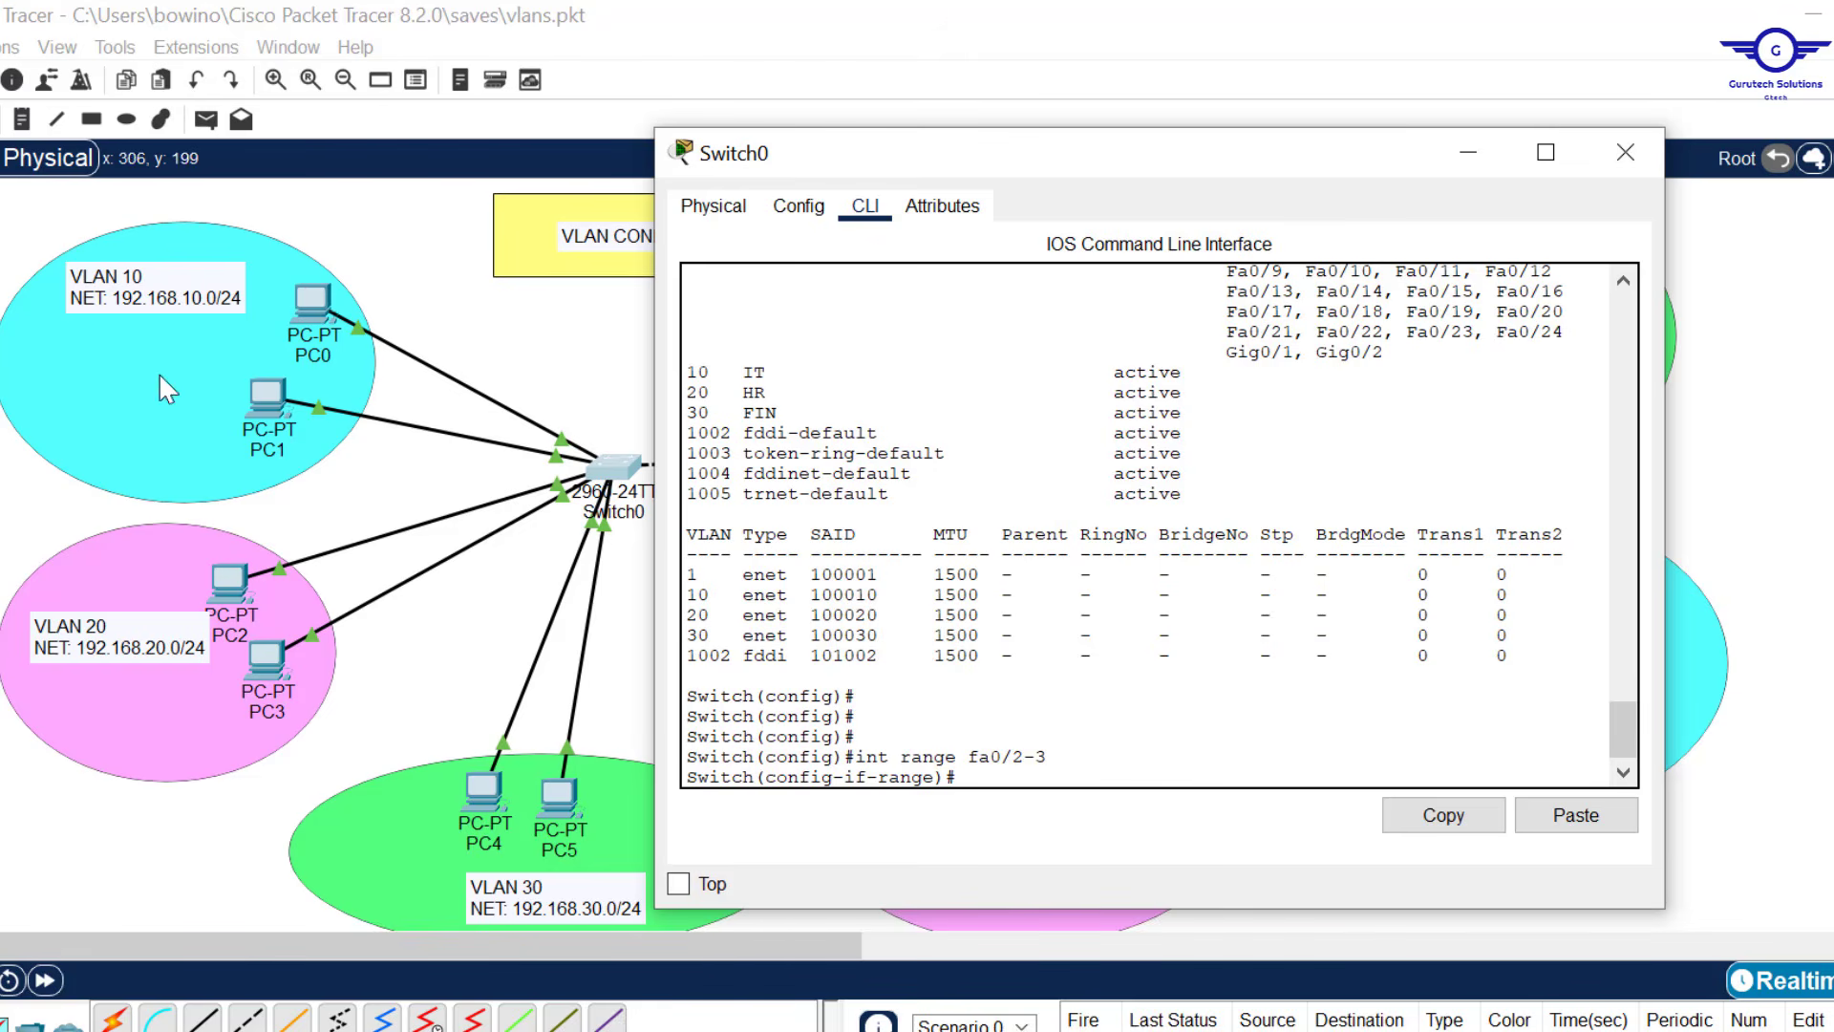
Set Switch0 ports fa0/2-3 to access mode with switchport mode access.
type("swit")
key("Tab")
type("m")
key("Tab")
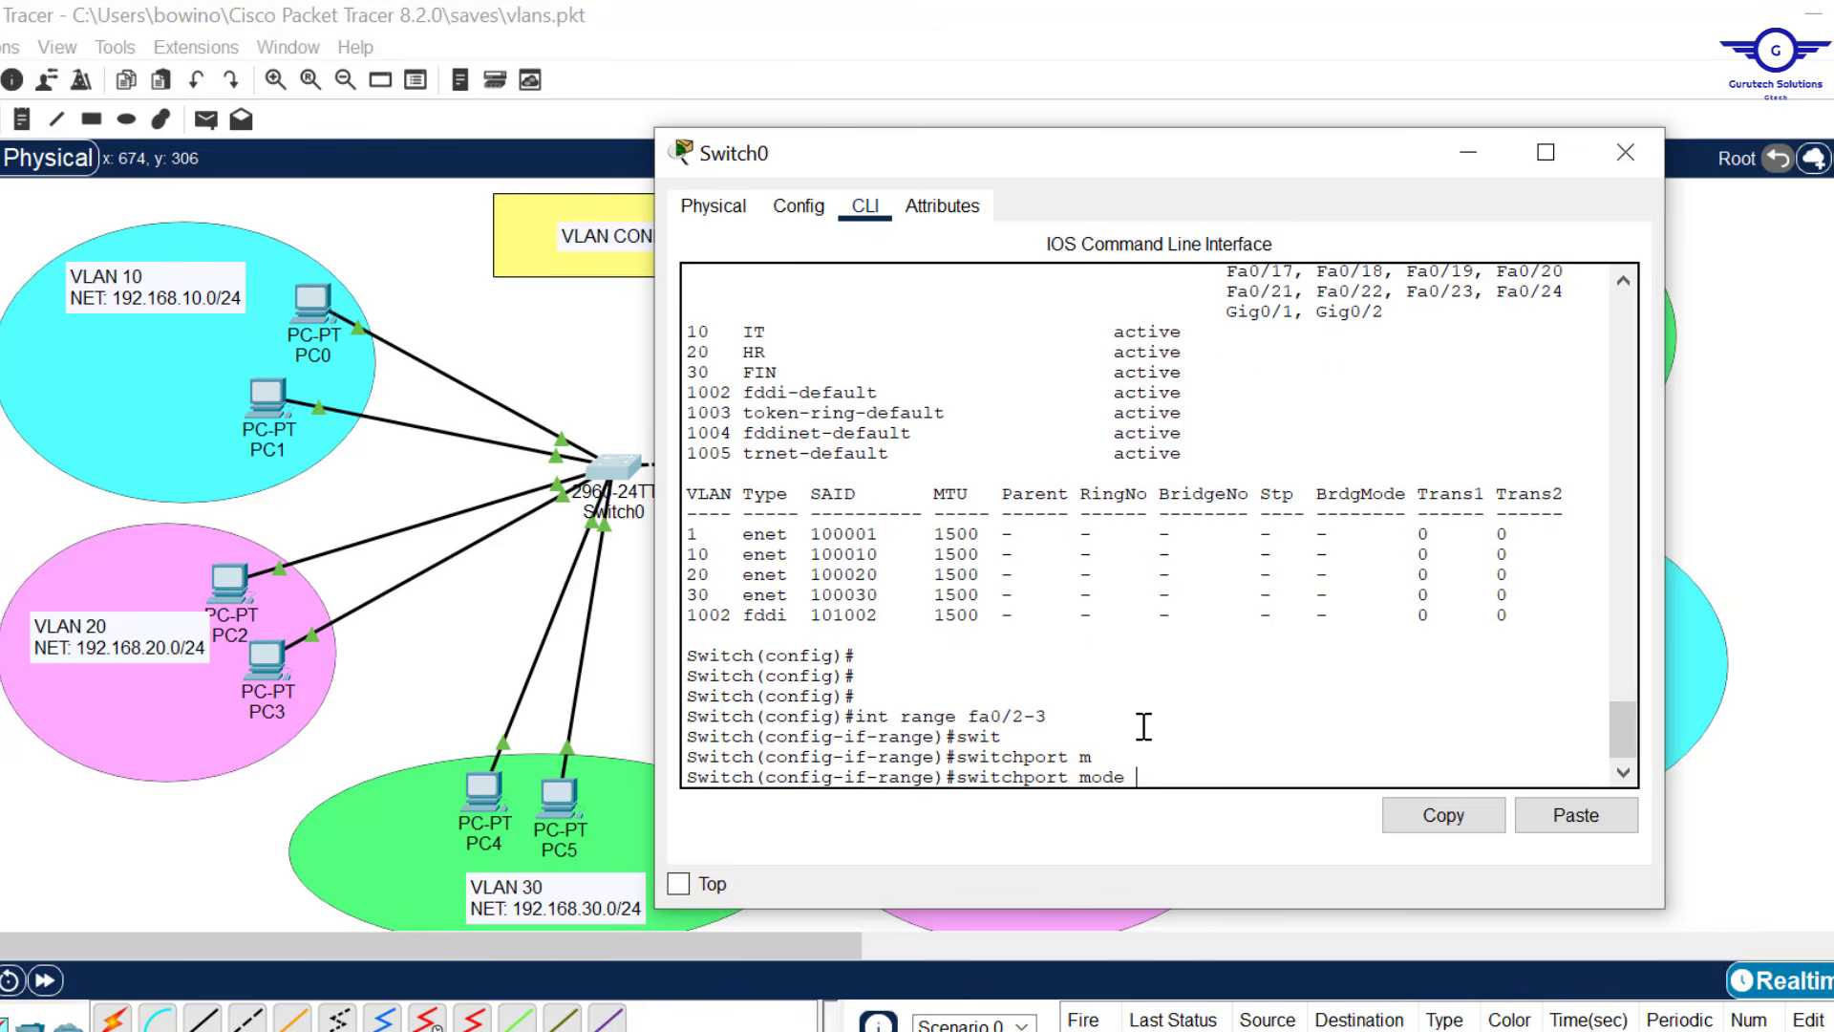
type("ac")
key("Tab")
key("Return")
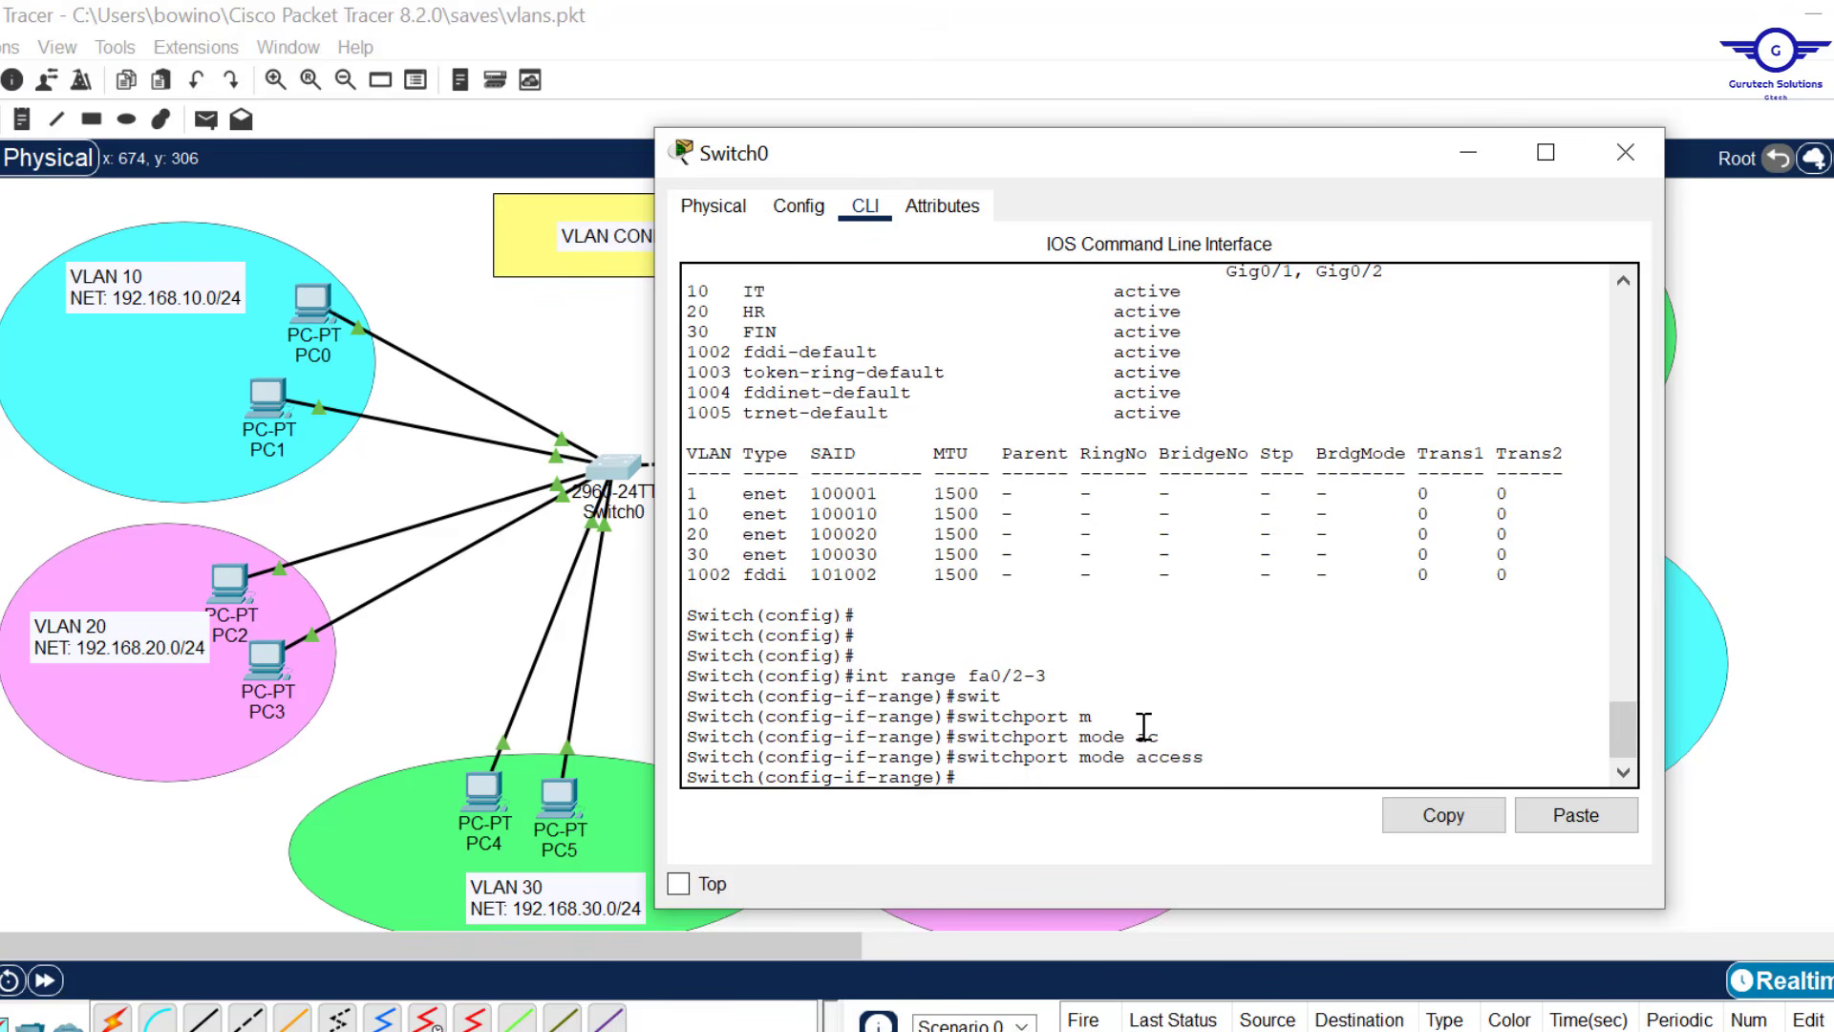
Assign Switch0 ports fa0/2-3 to VLAN 10 with switchport access vlan 10 and exit to global configuration mode.
type("sw")
key("Tab")
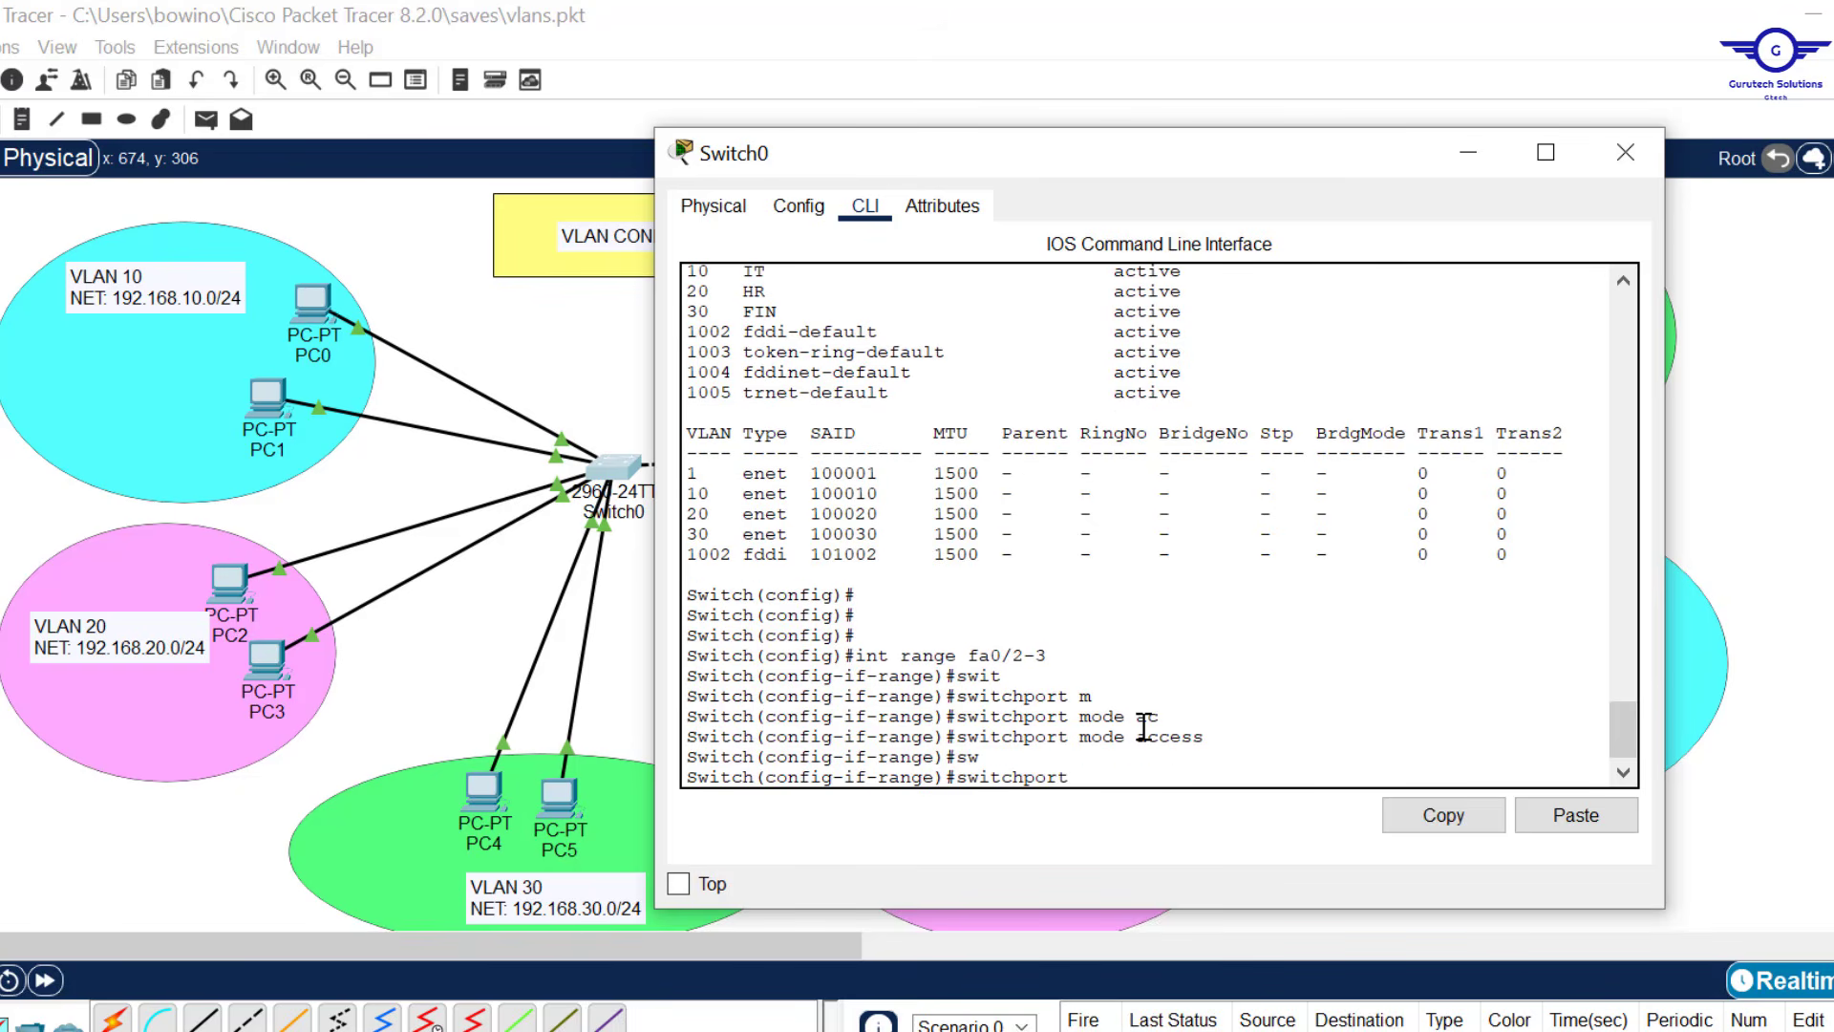
type("ac")
key("Tab")
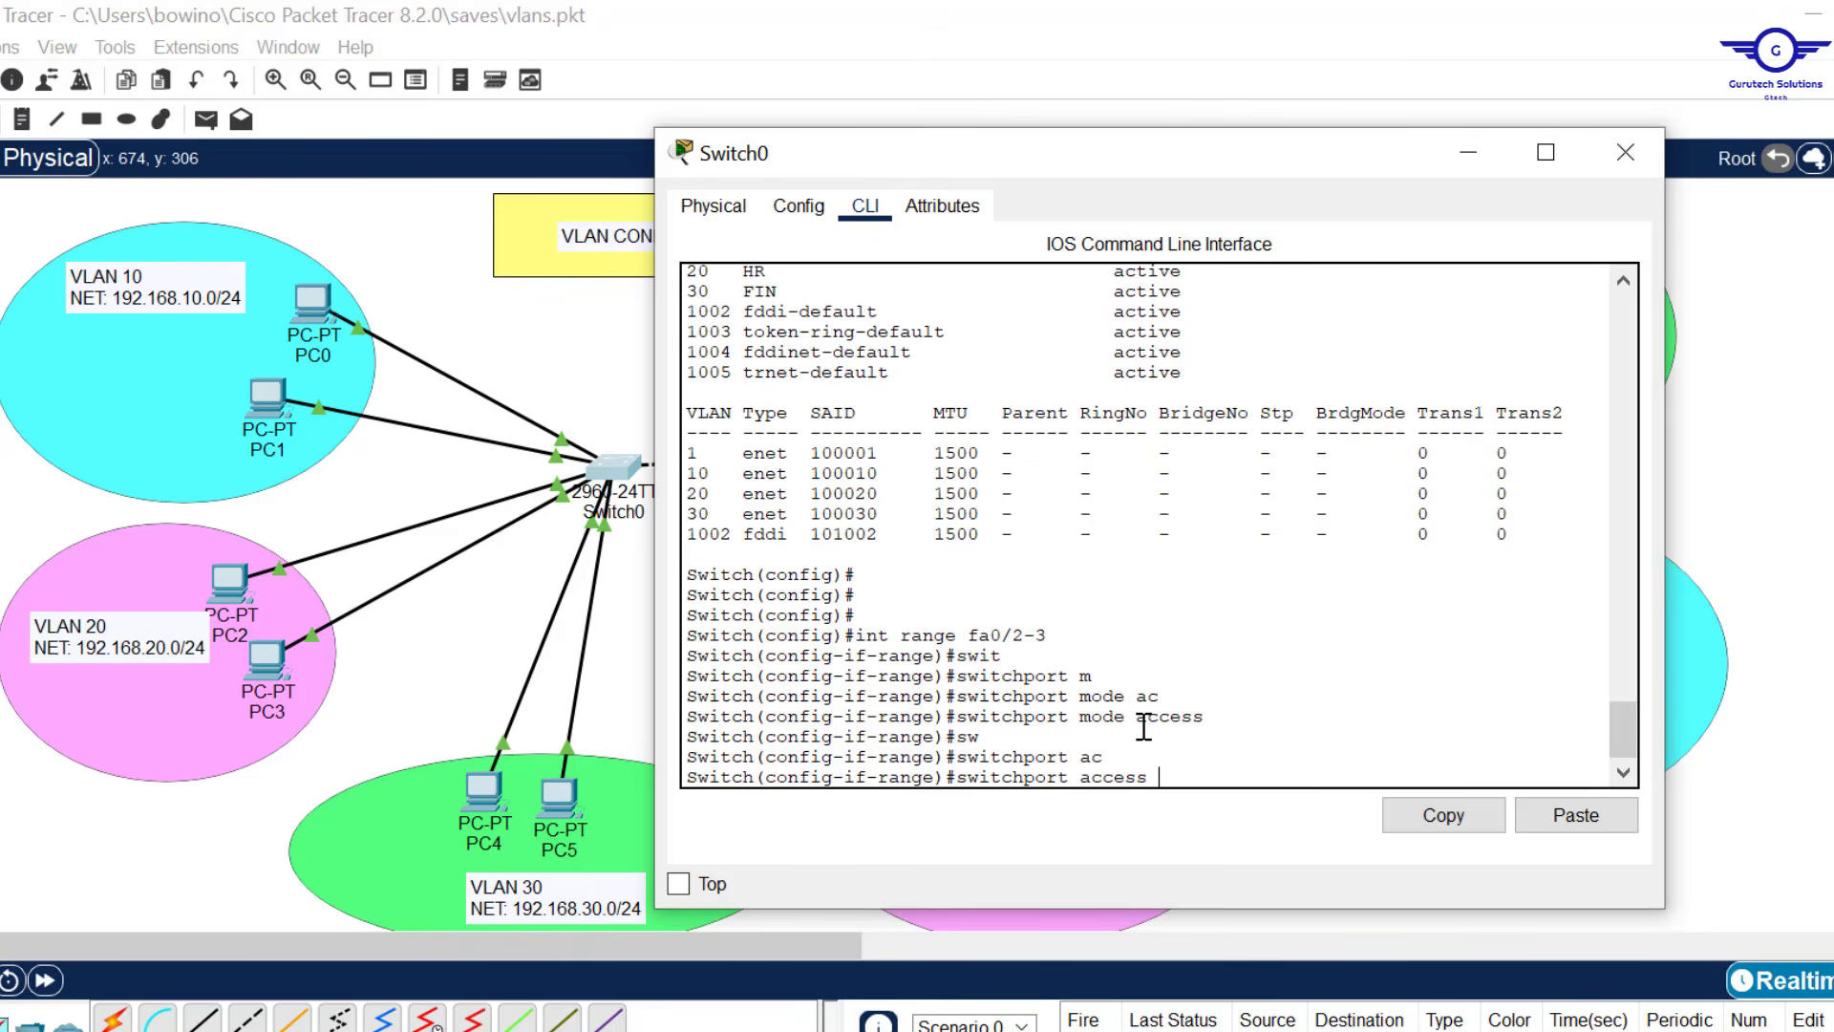
type("v")
key("Tab")
type("10")
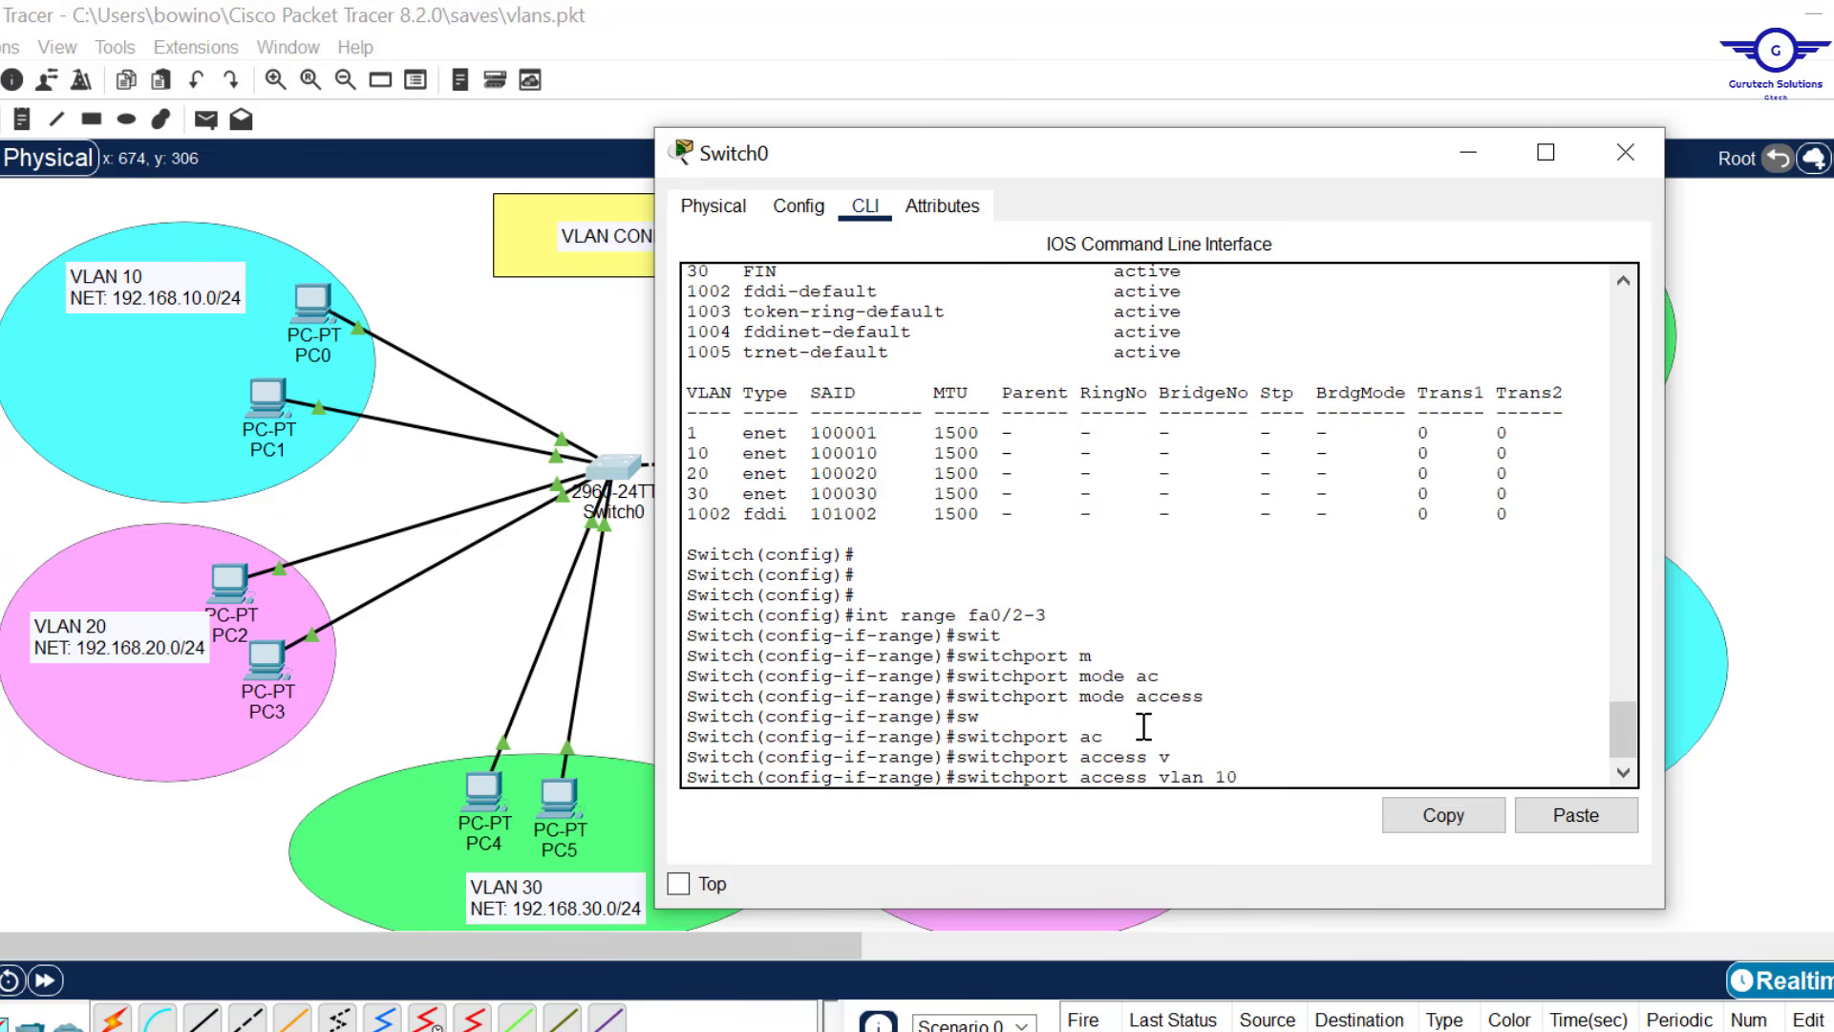
key("Return")
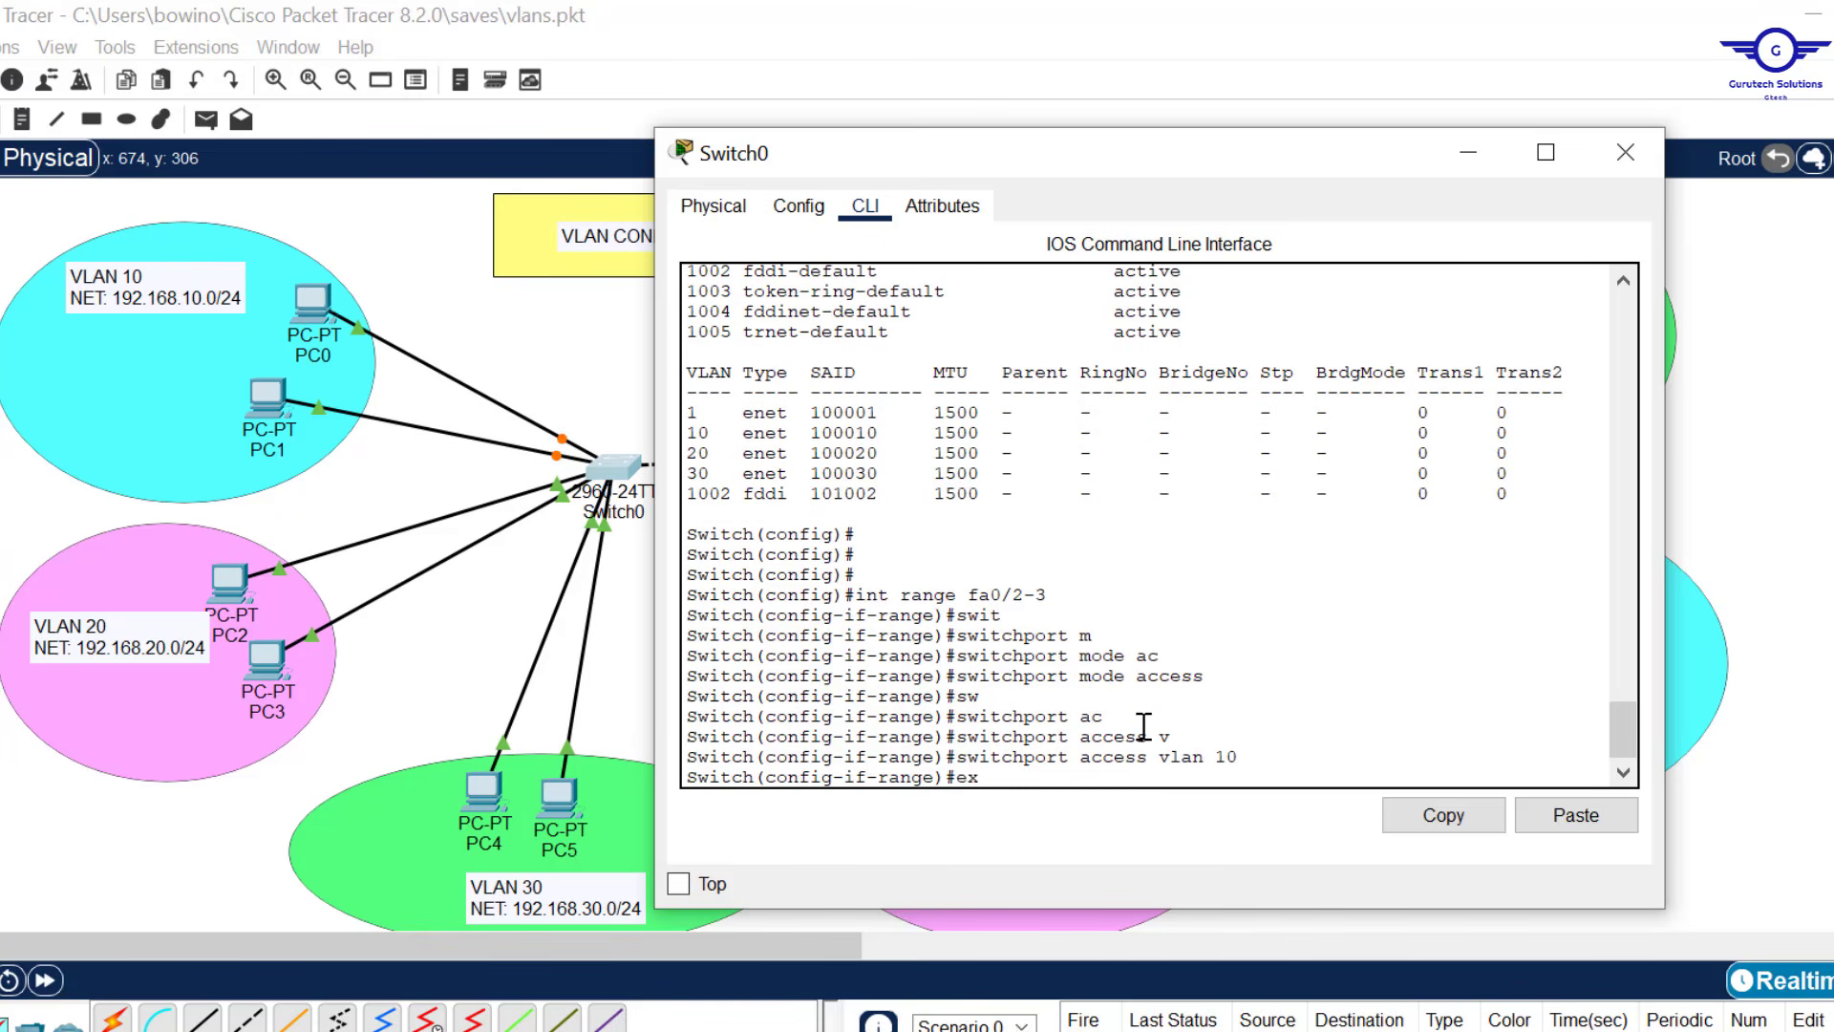
type("ex")
key("Return")
key("Return")
key("Return")
key("Return")
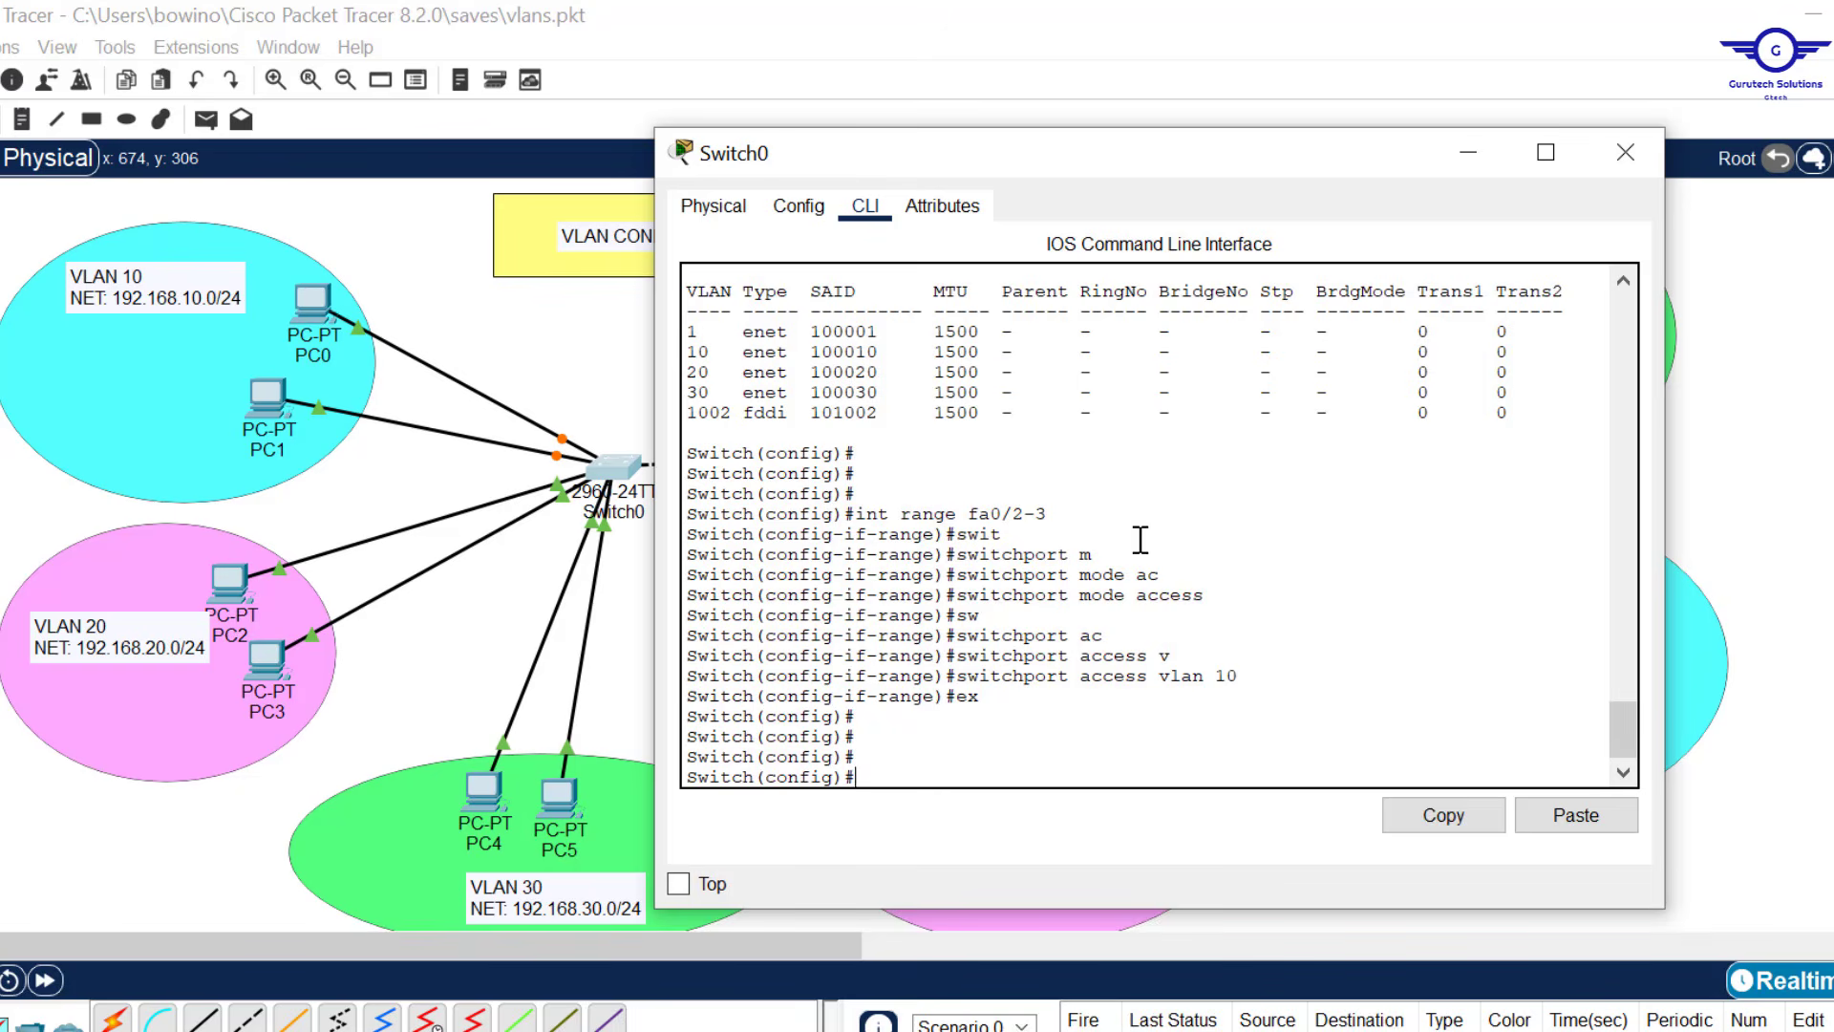
Highlight the int range fa0/2-3, mode access and vlan 10 entries in Switch0's command history for review.
left_click_drag(1047, 514, 860, 508)
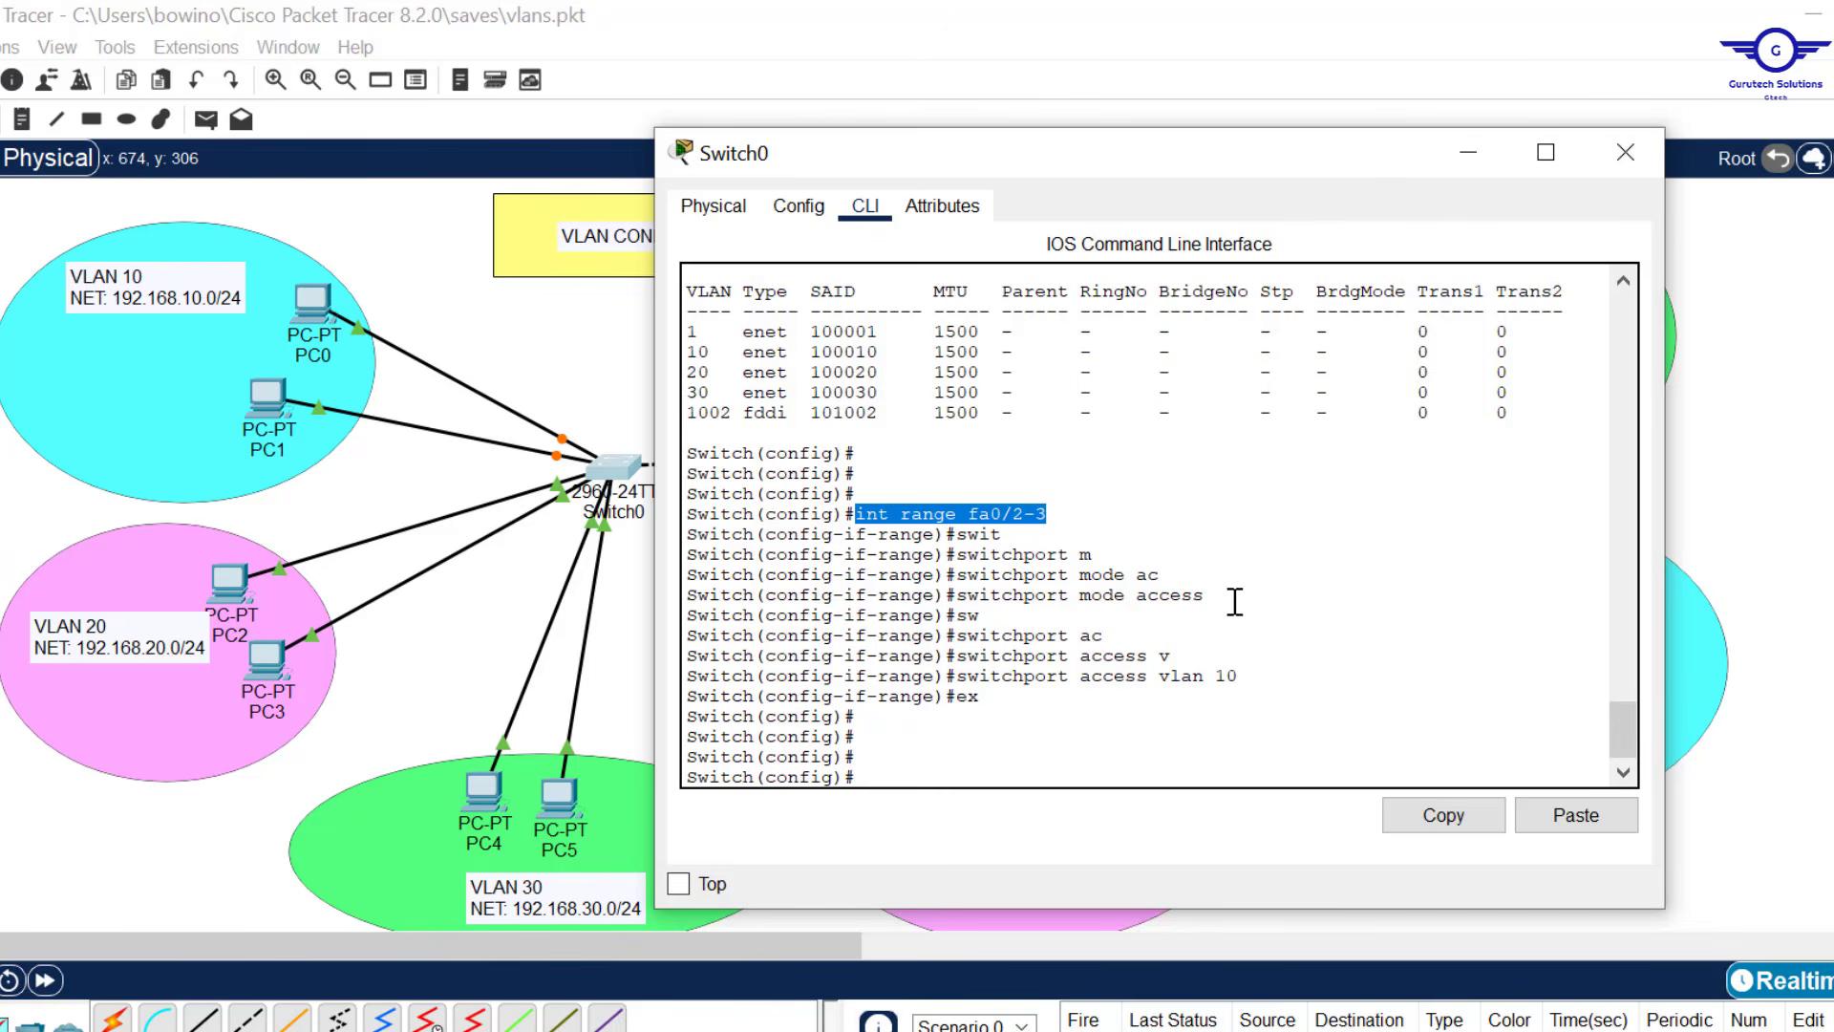
left_click_drag(1215, 596, 1080, 596)
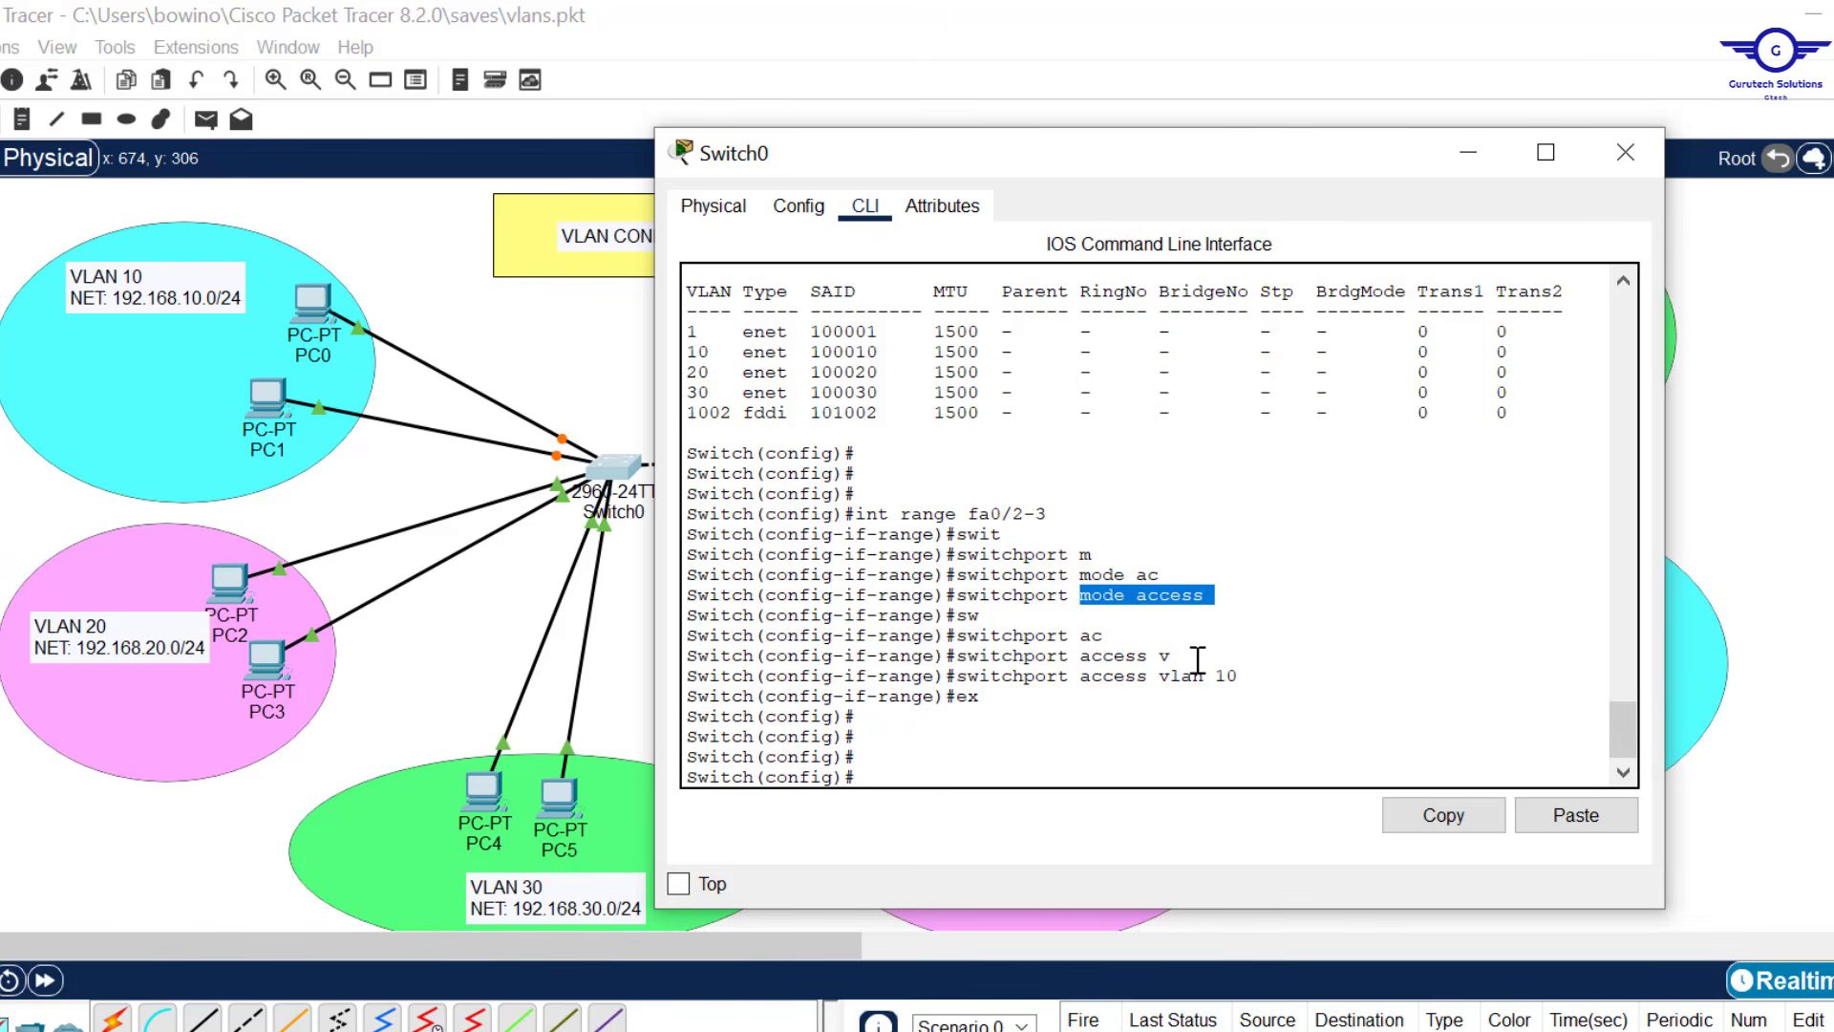
left_click_drag(1240, 676, 1181, 676)
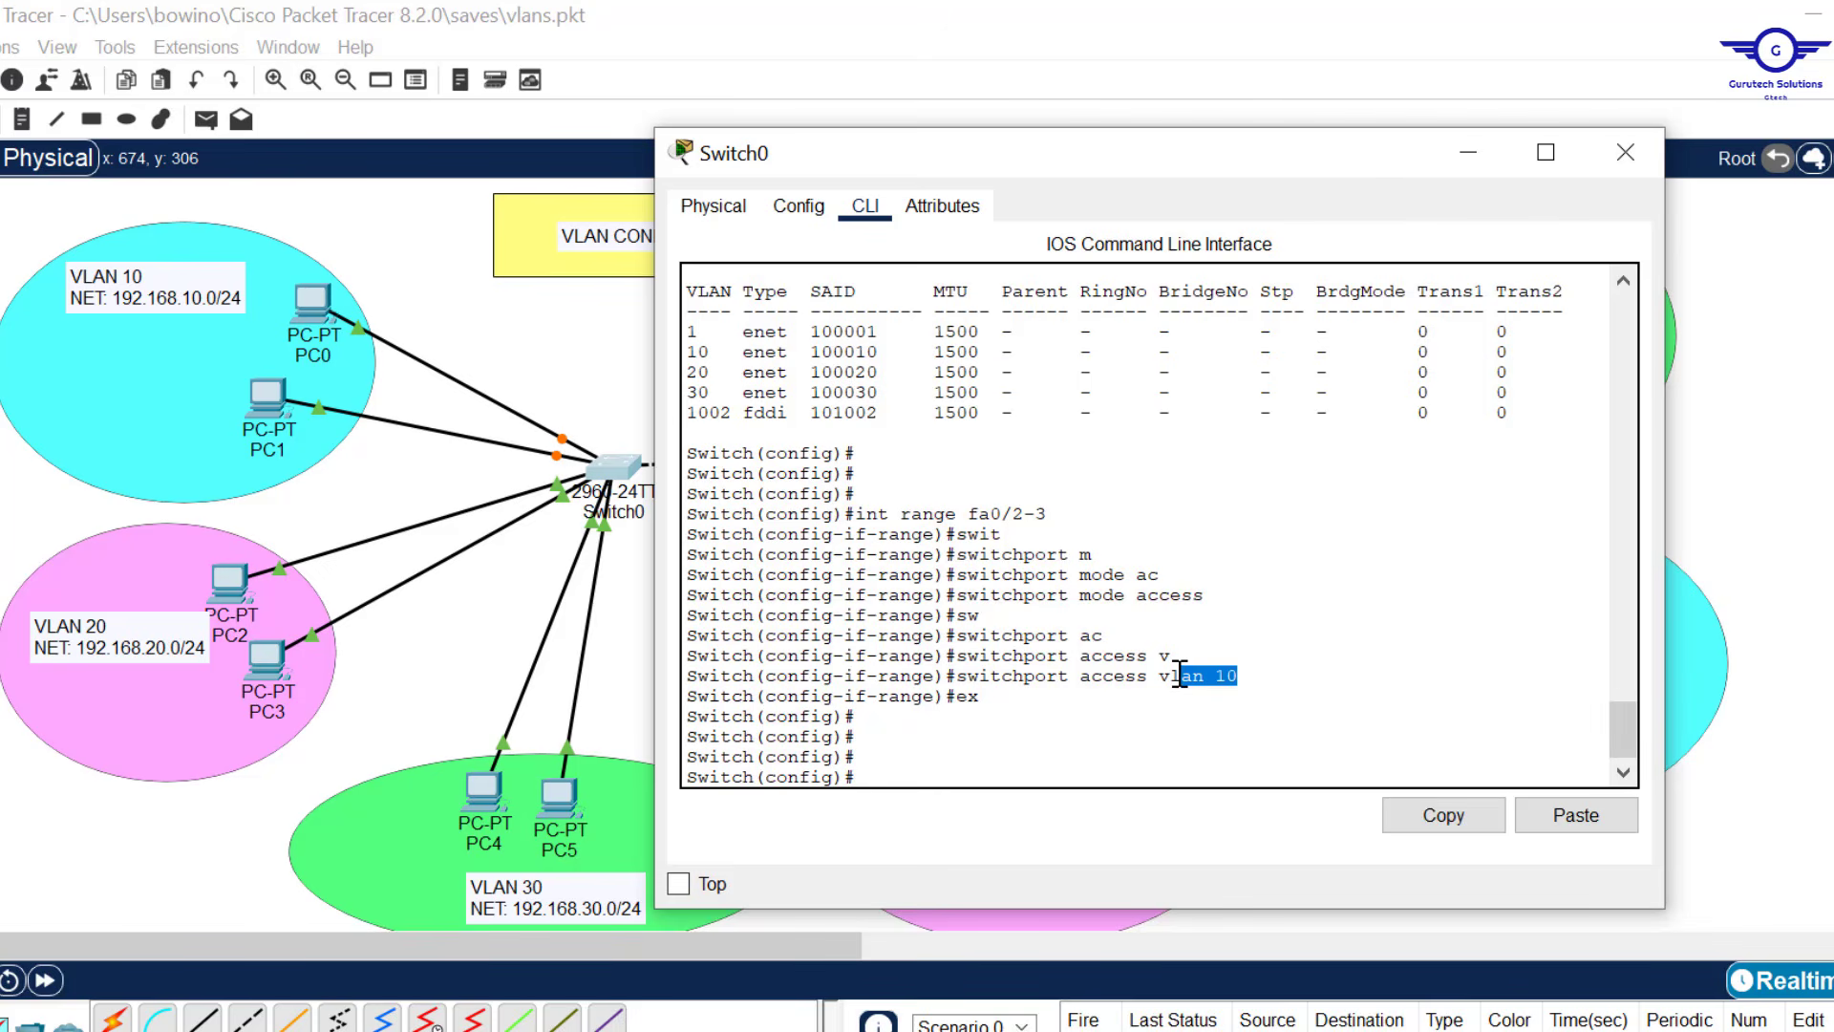
Check the switch ports used by the VLAN 20 PCs and enter interface range configuration for fa0/4-5 on Switch0.
left_click(551, 336)
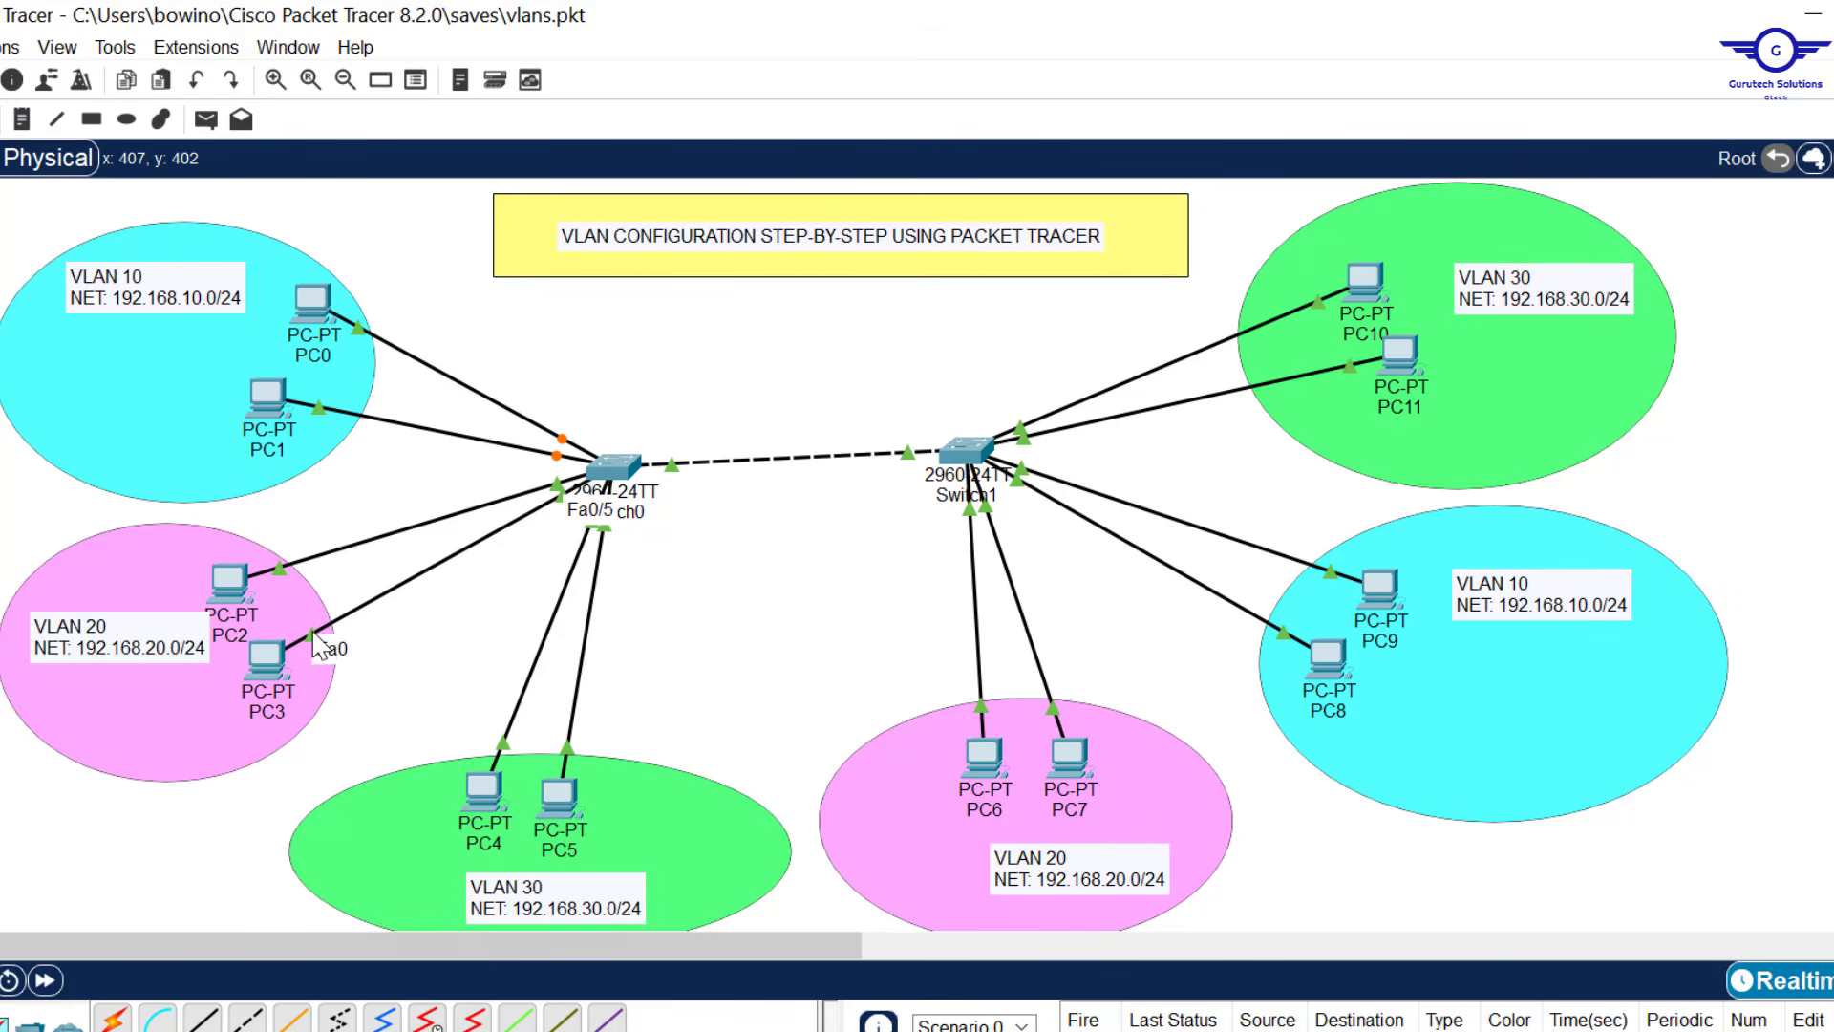
left_click(616, 473)
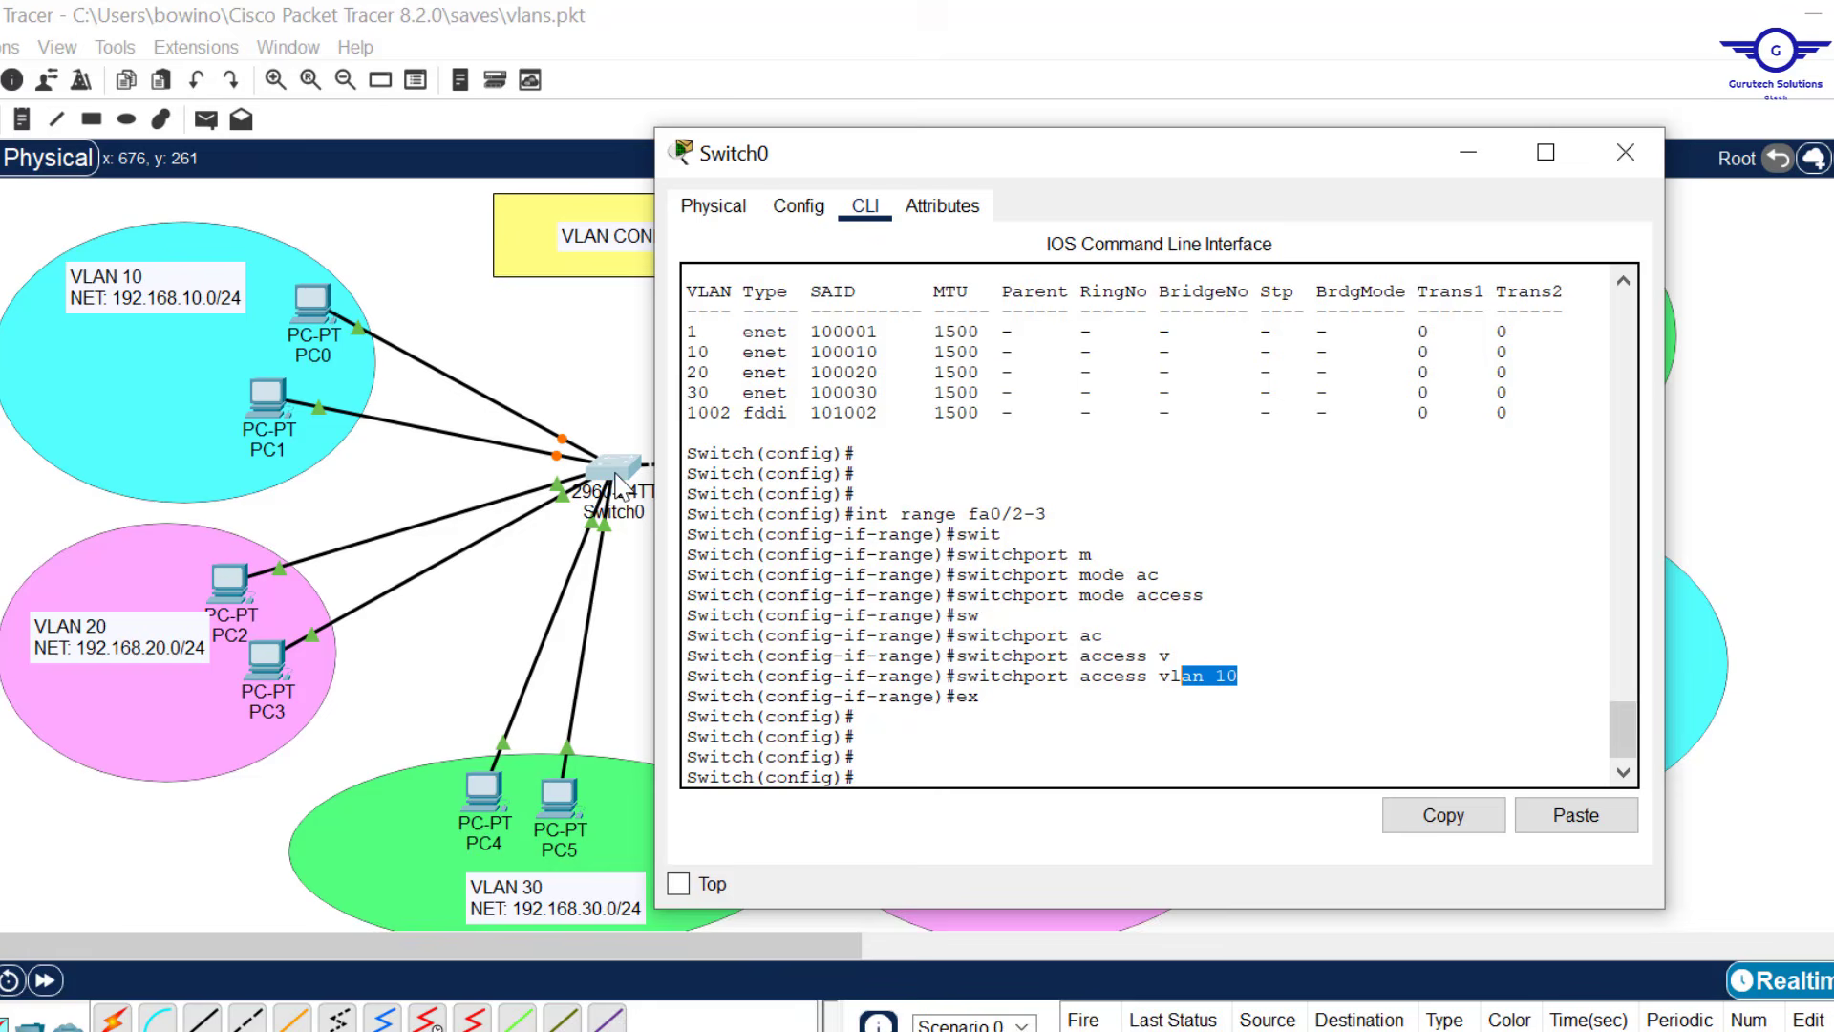
left_click(855, 609)
type("int range ")
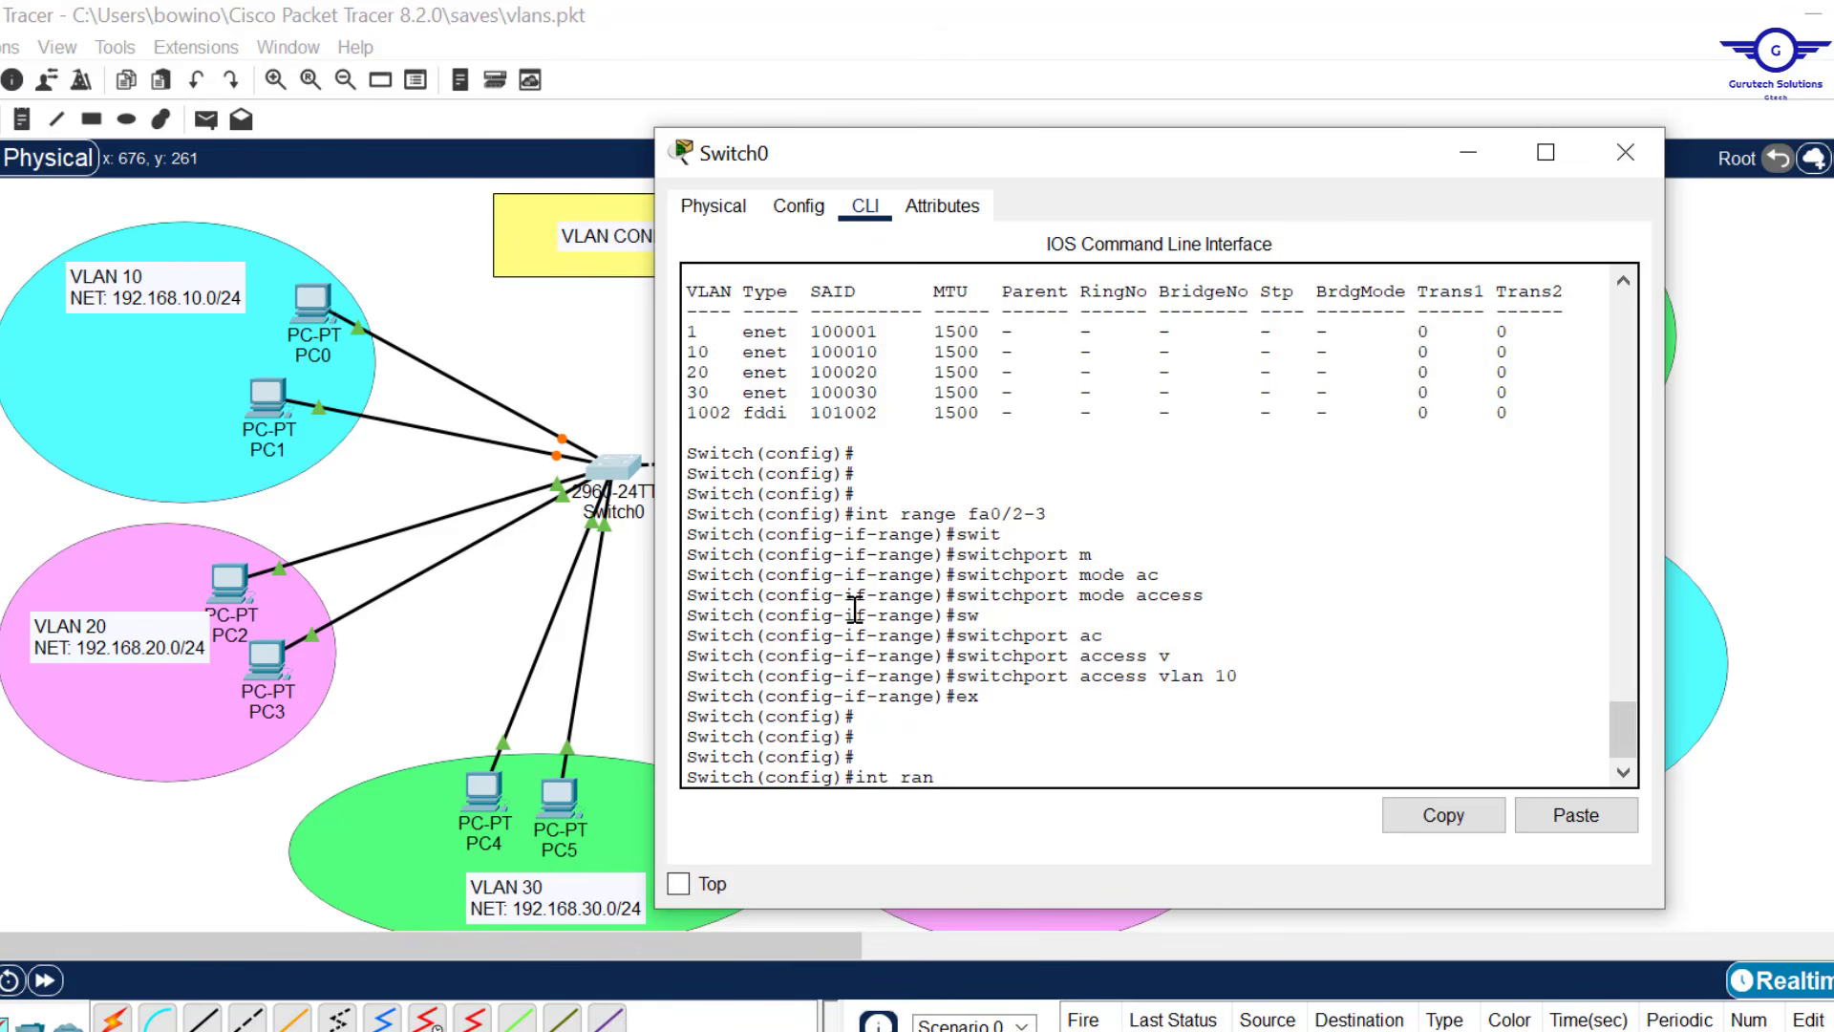
type("fa0/4-5")
key("Return")
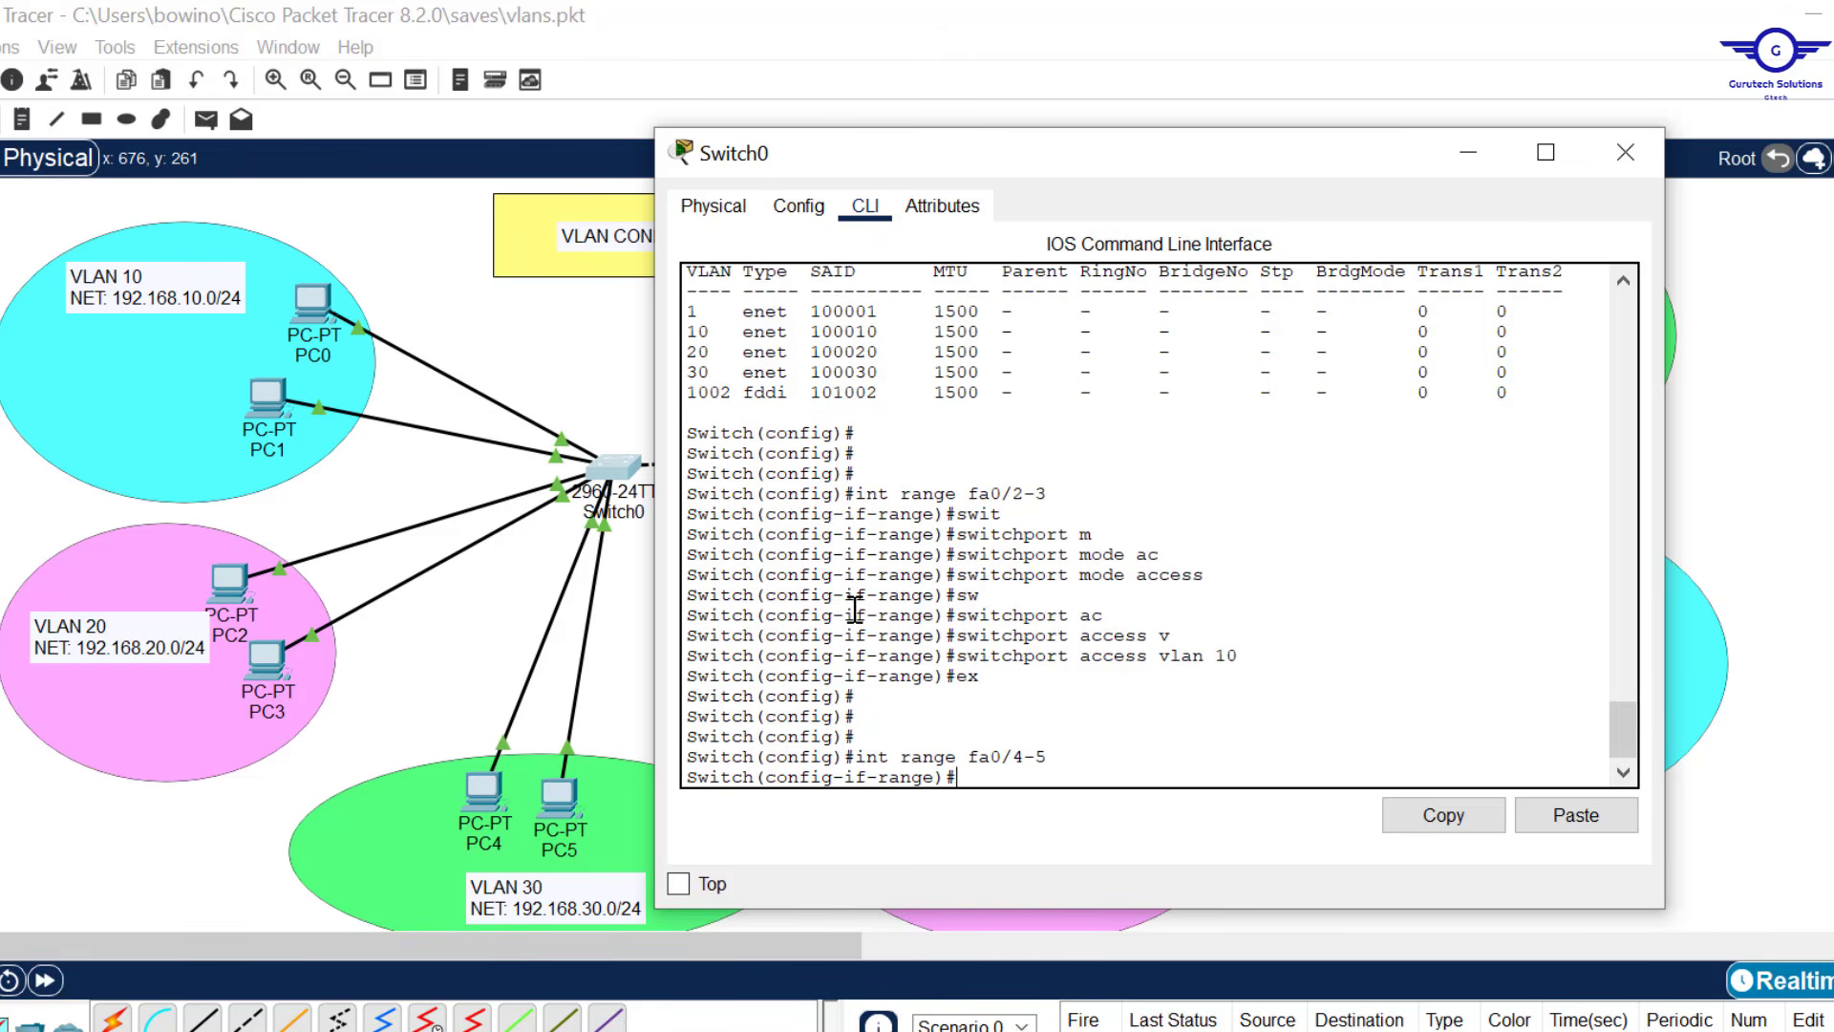
Set Switch0 ports fa0/4-5 to access mode with switchport mode access.
type("swit")
key("Tab")
type("m")
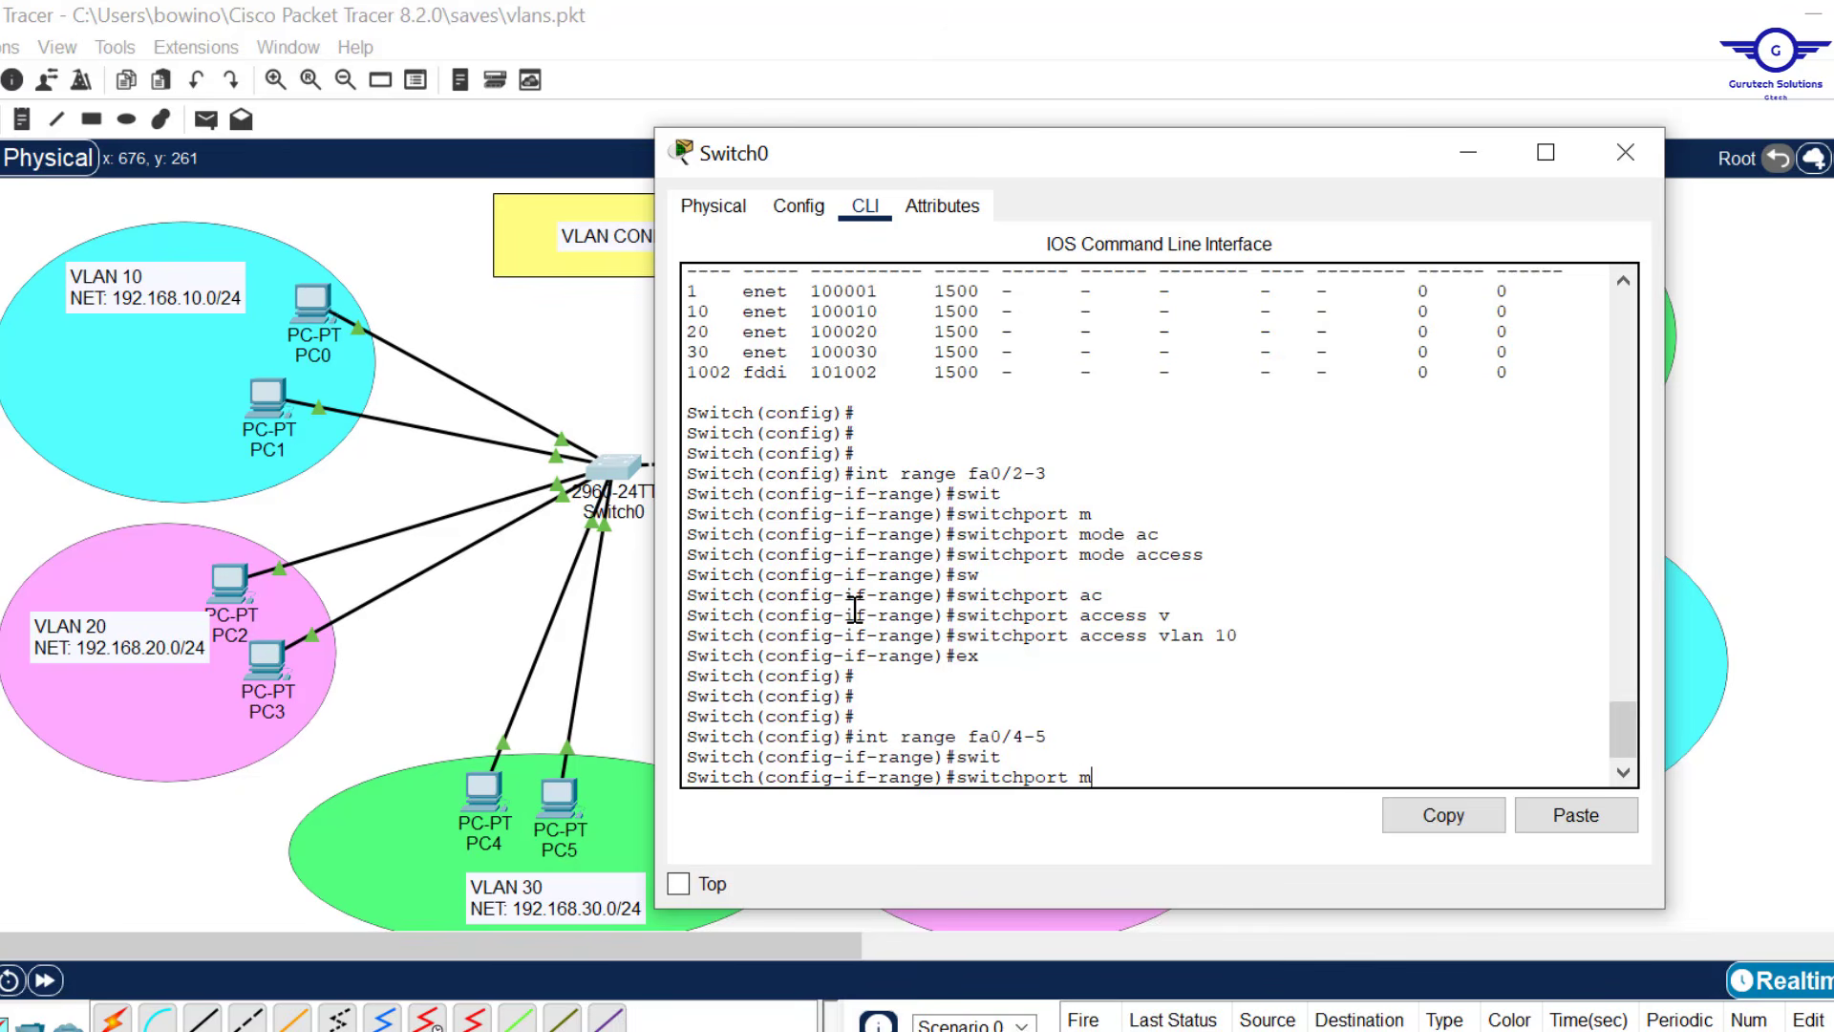
key("Tab")
type("a")
key("Tab")
key("Return")
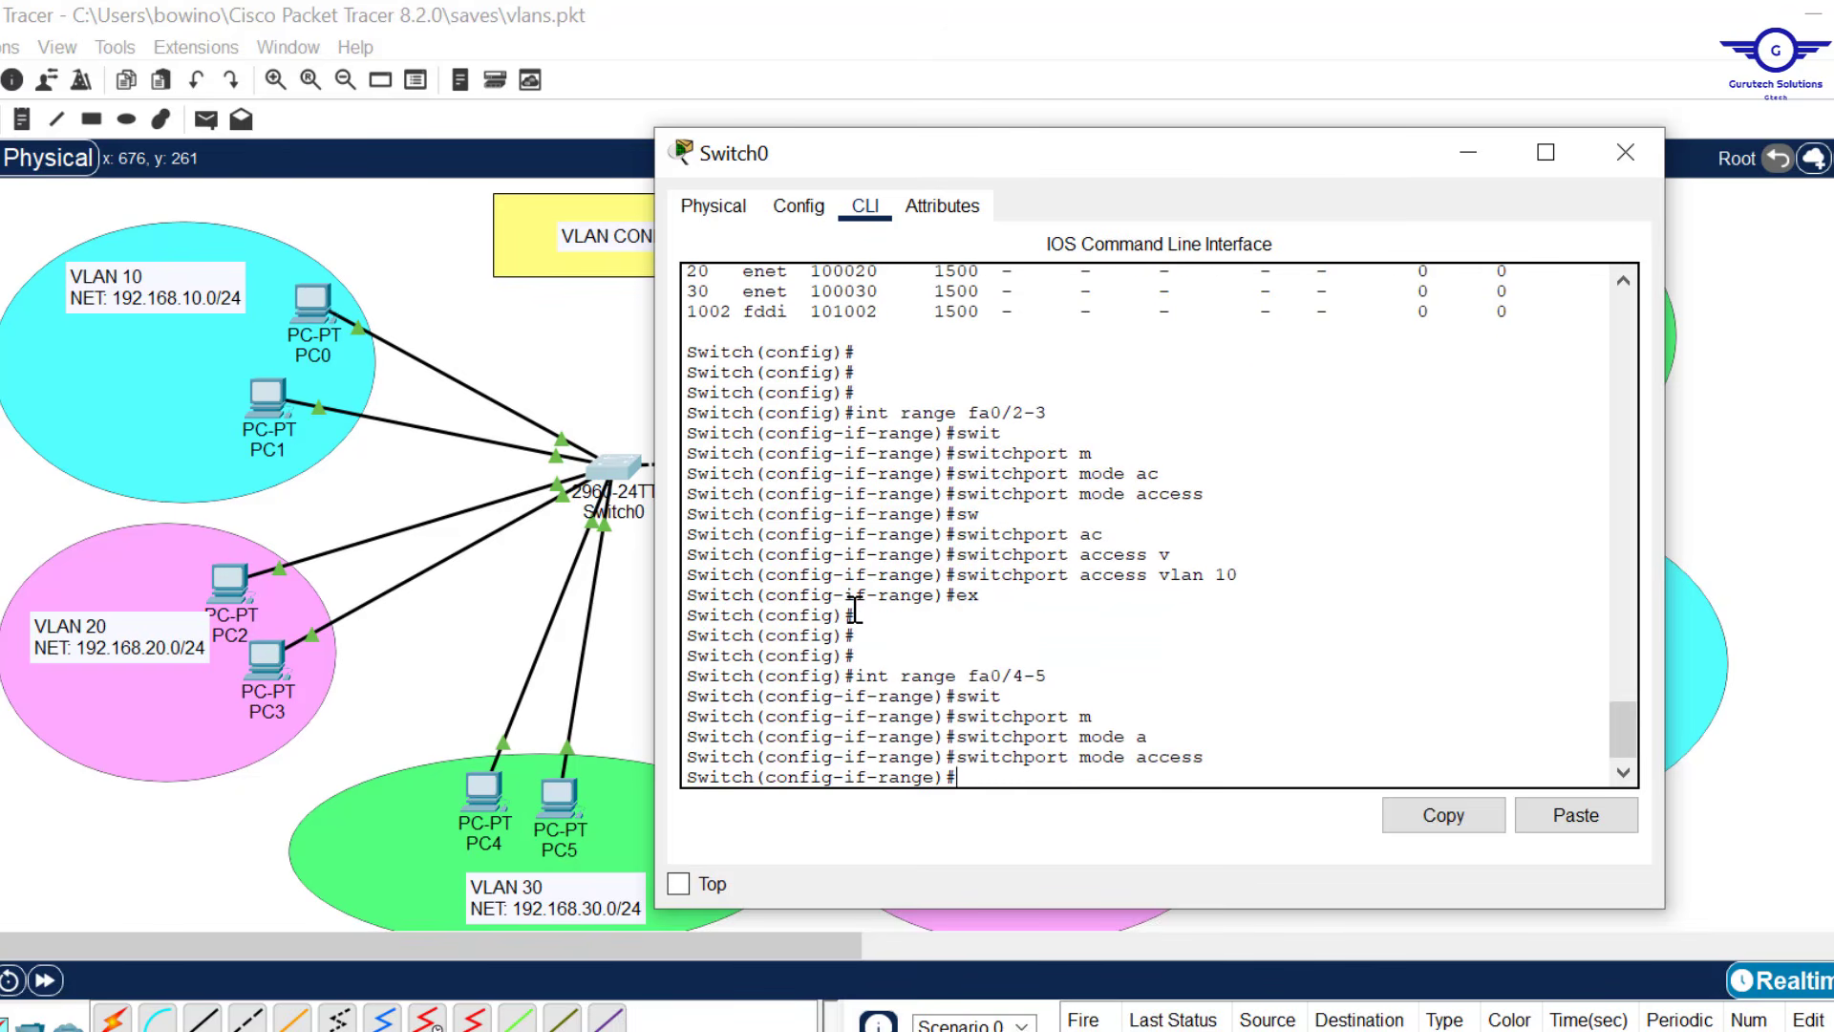
Assign Switch0 ports fa0/4-5 to VLAN 20 with switchport access vlan 20 and exit to global configuration mode.
type("sw")
key("Tab")
type("a")
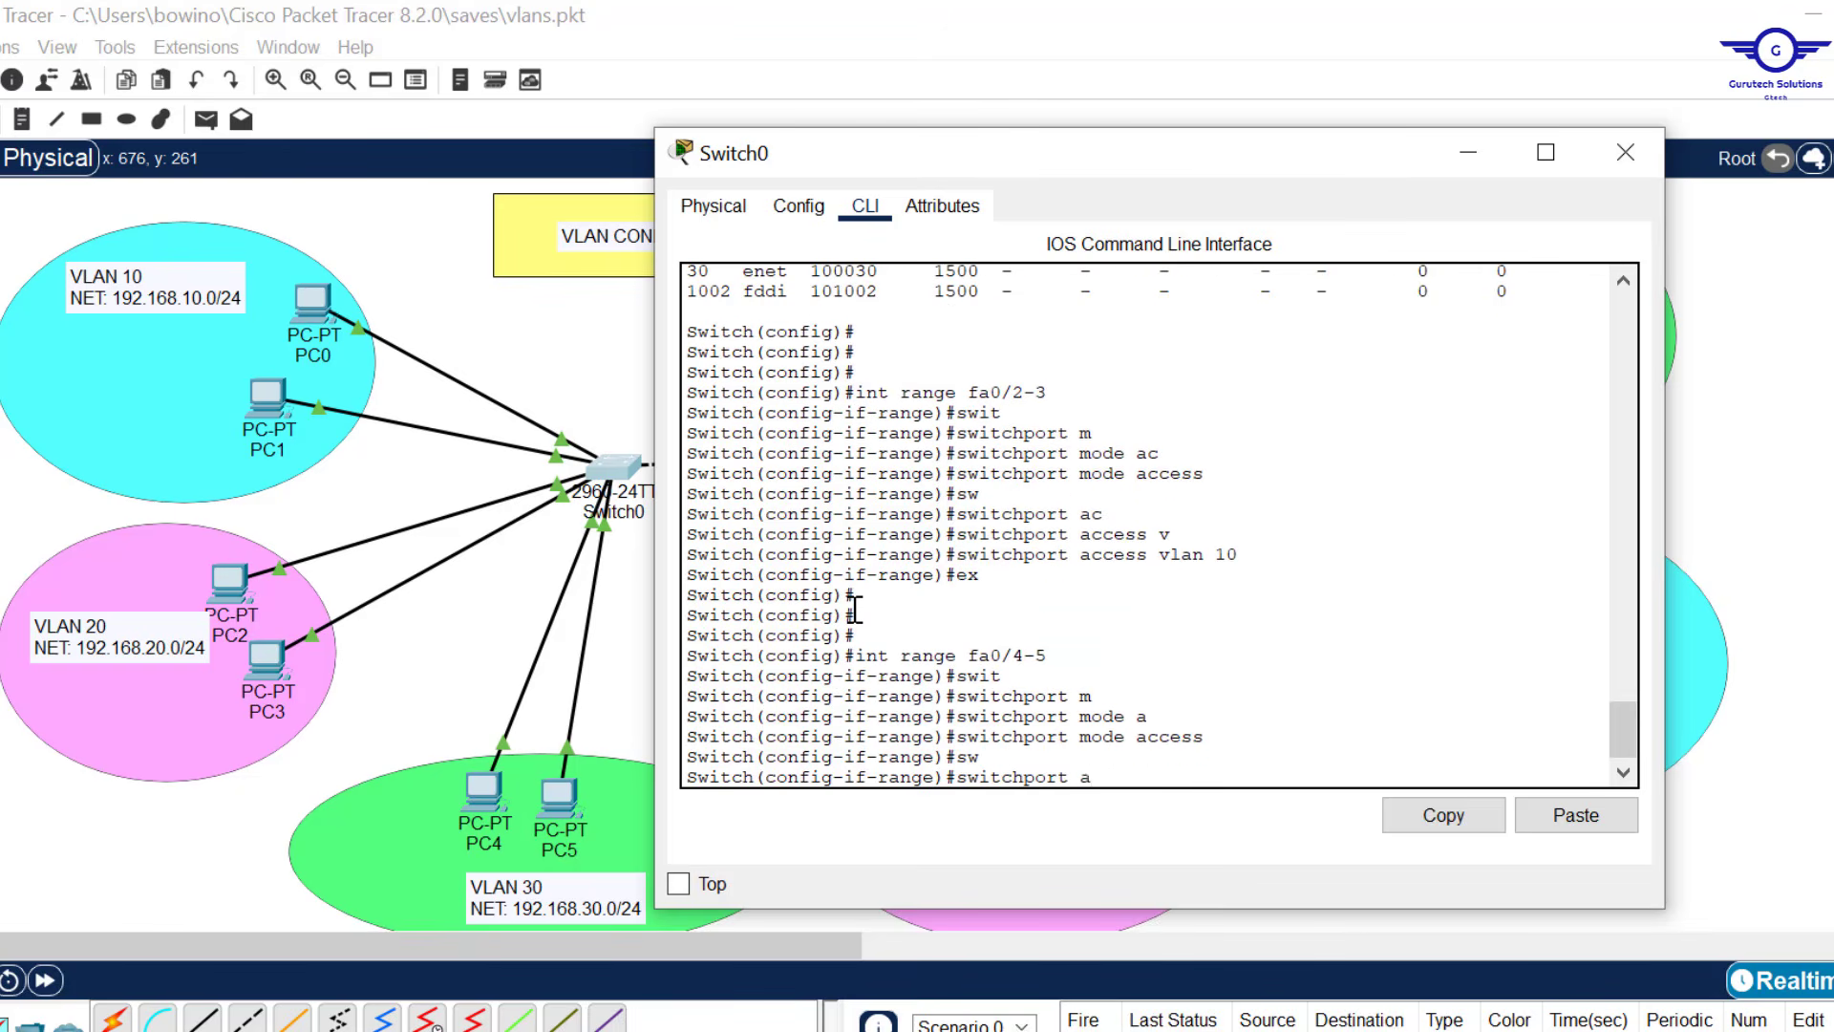
type("c")
key("Tab")
type("v")
key("Tab")
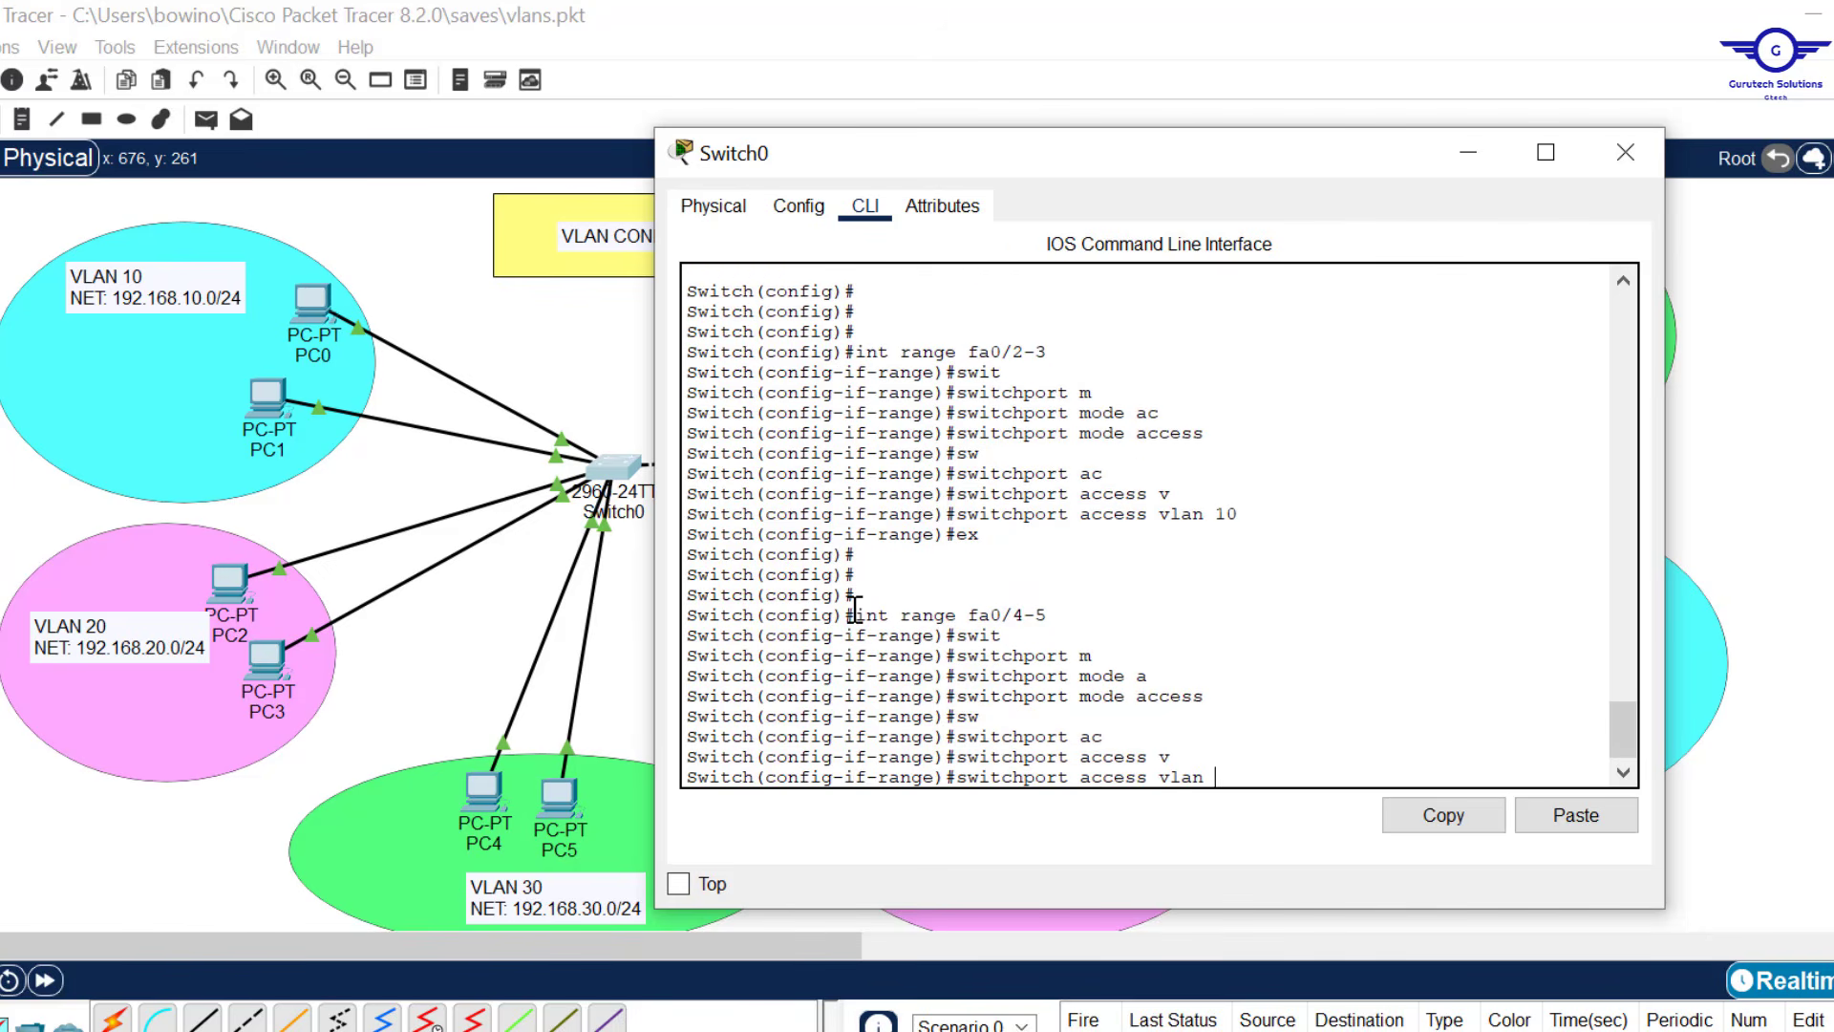
type("20")
key("Return")
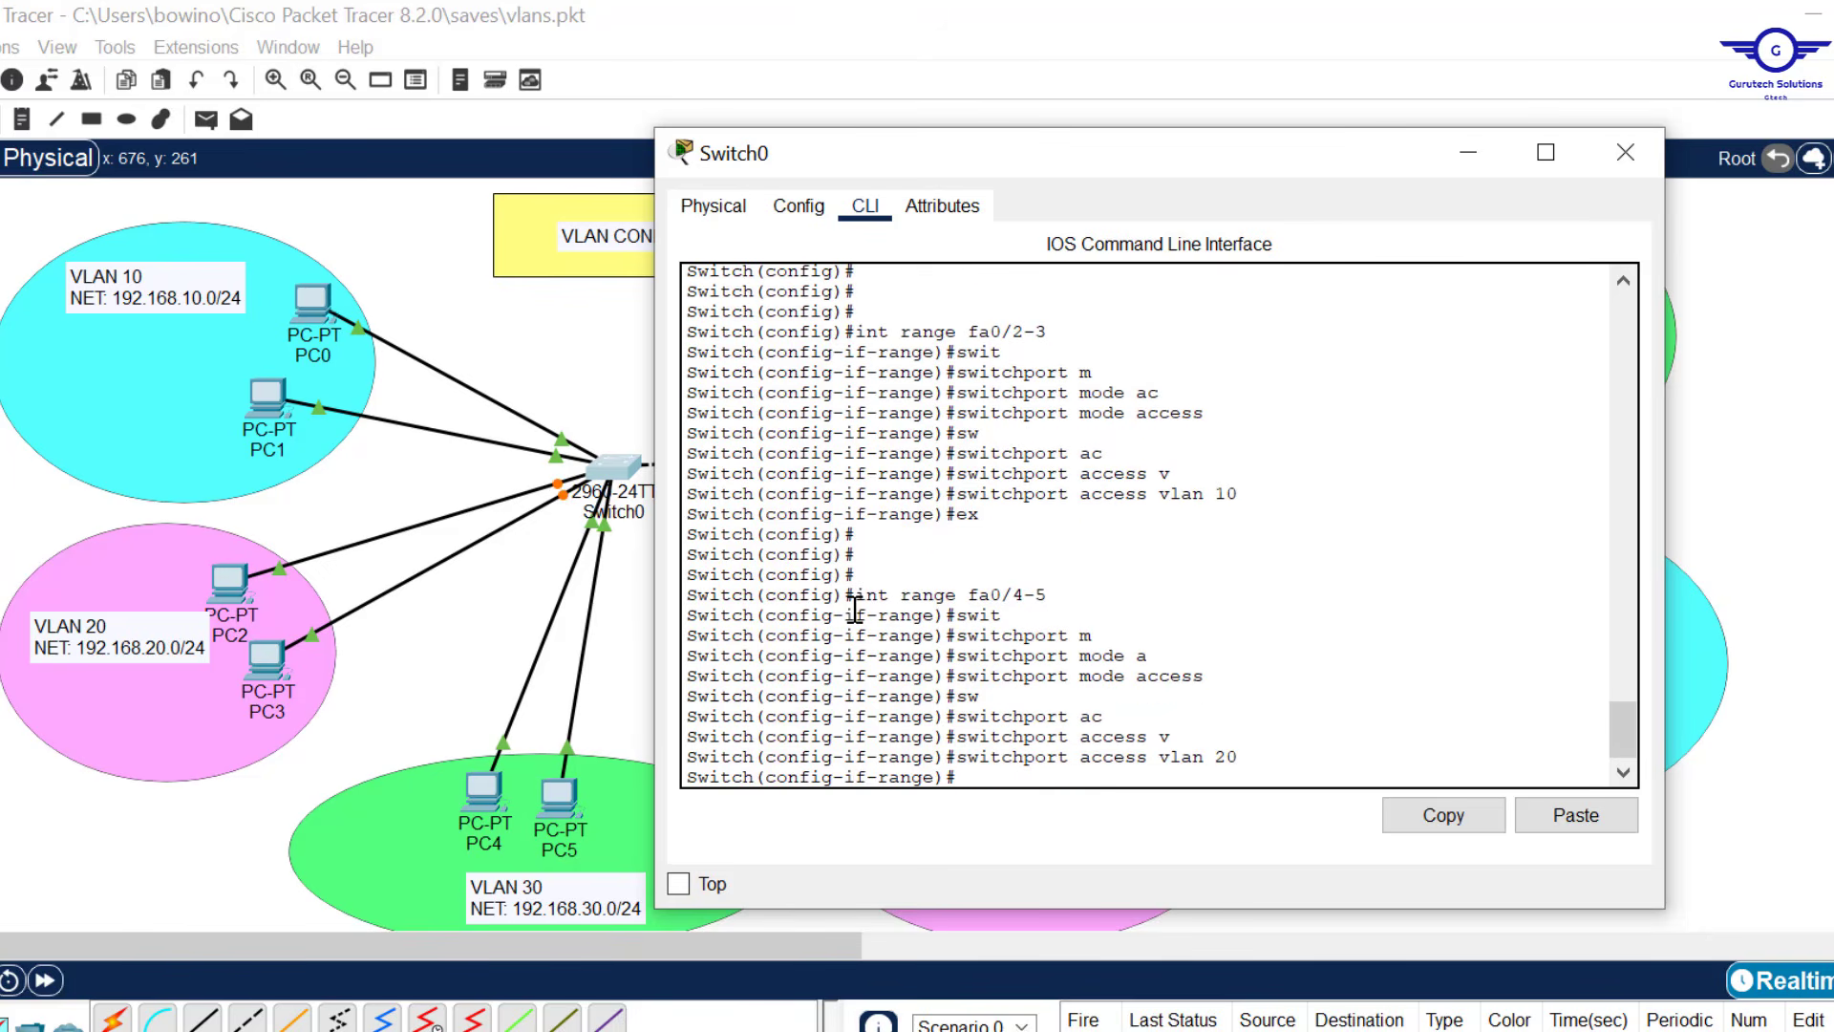
type("ex")
key("Return")
key("Return")
key("Return")
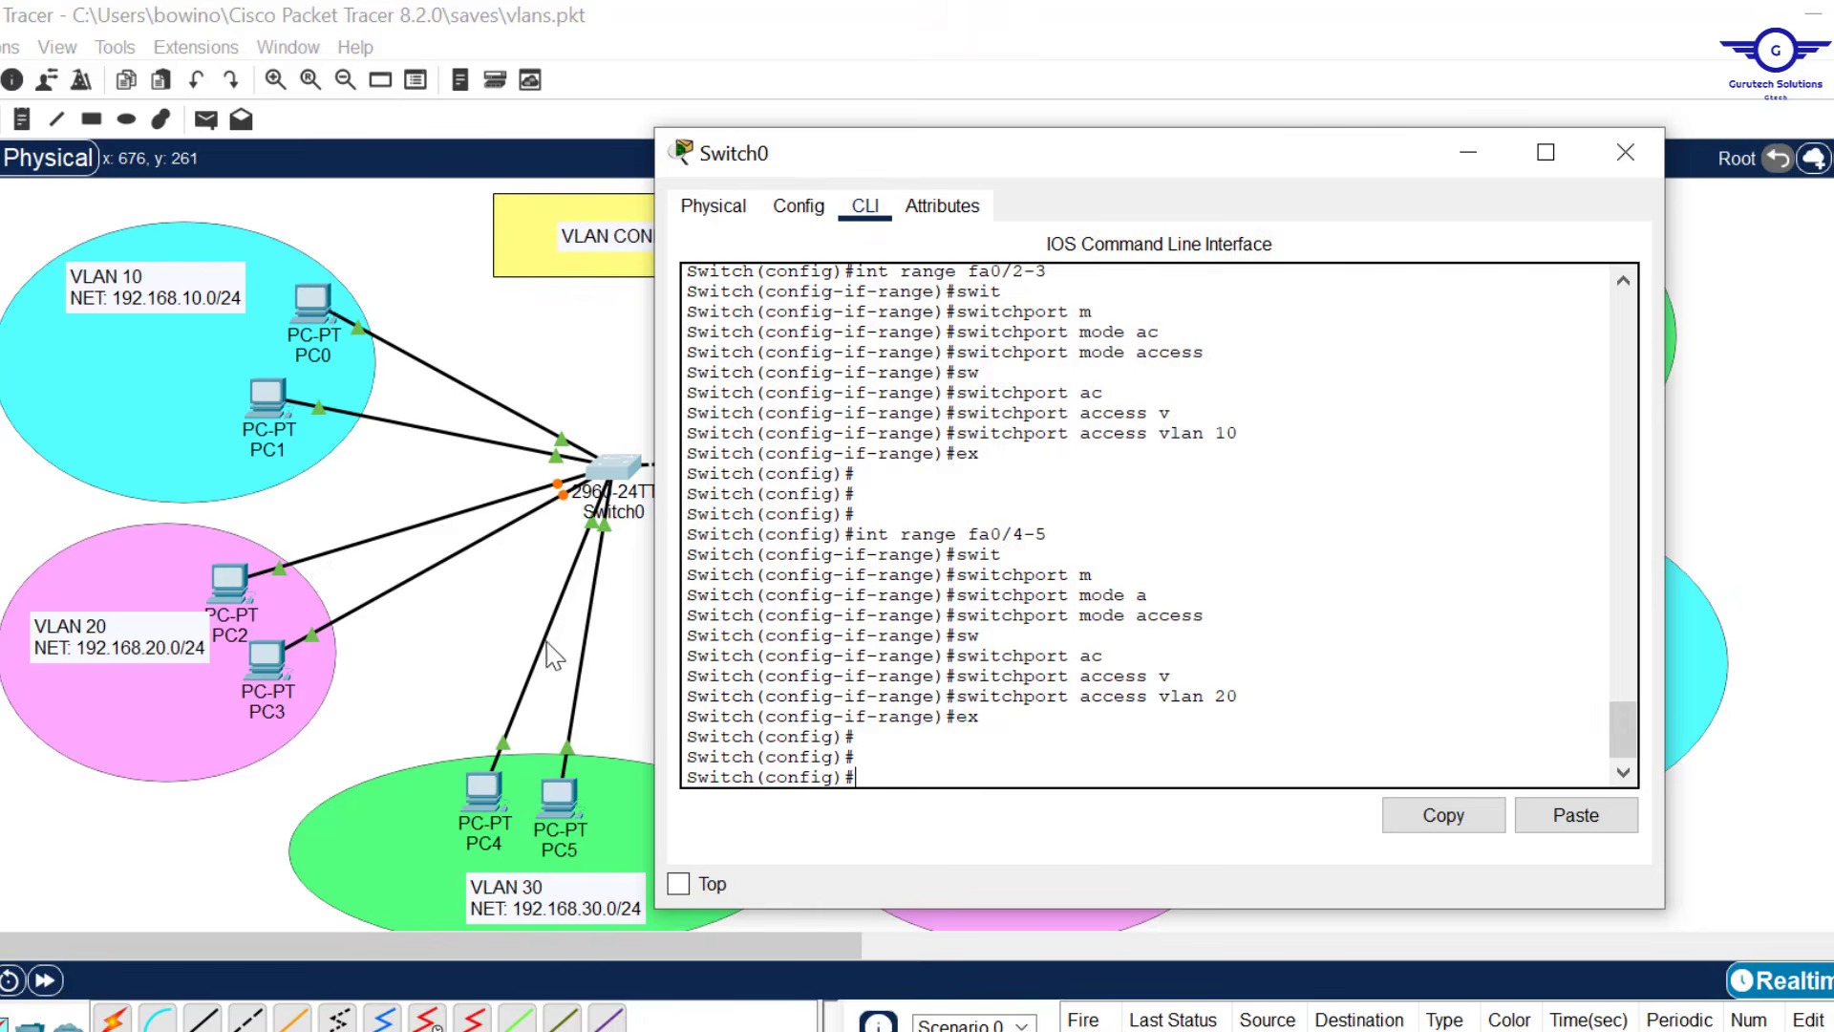
Check the switch ports used by PC4 and PC5 and enter interface range configuration for fa0/6-7 on Switch0.
left_click(494, 637)
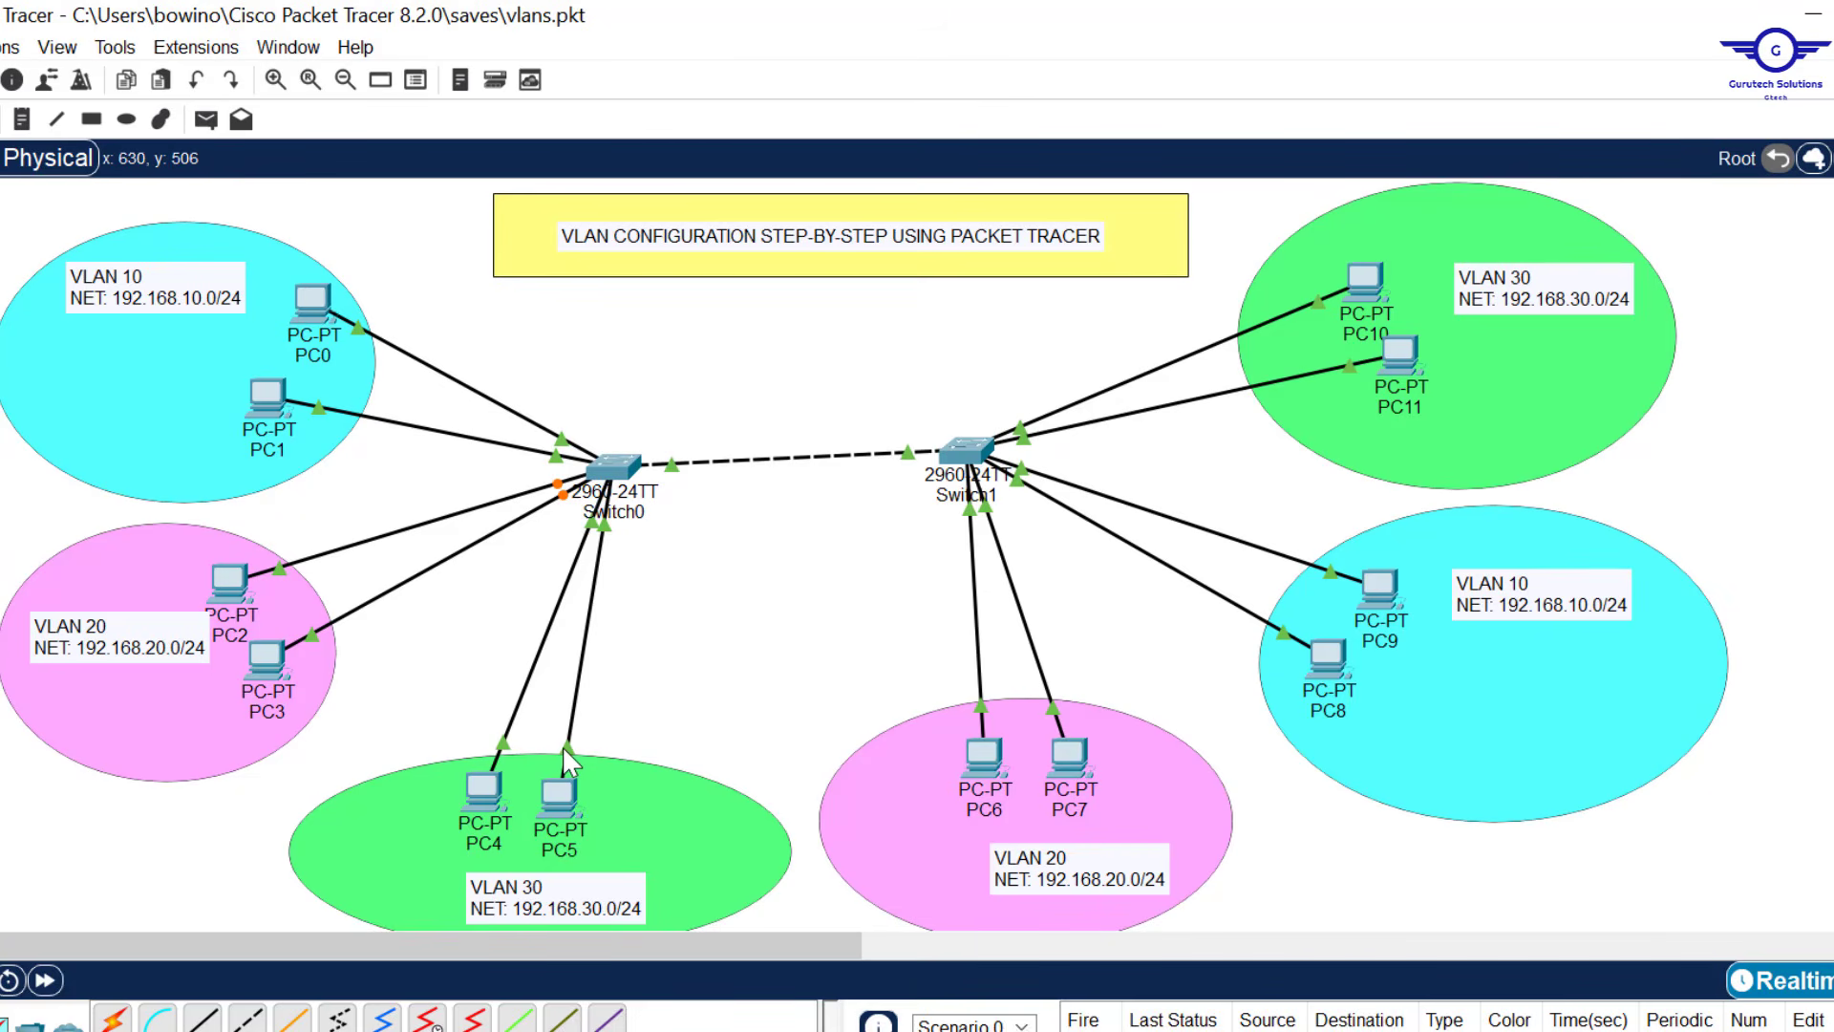
left_click(615, 468)
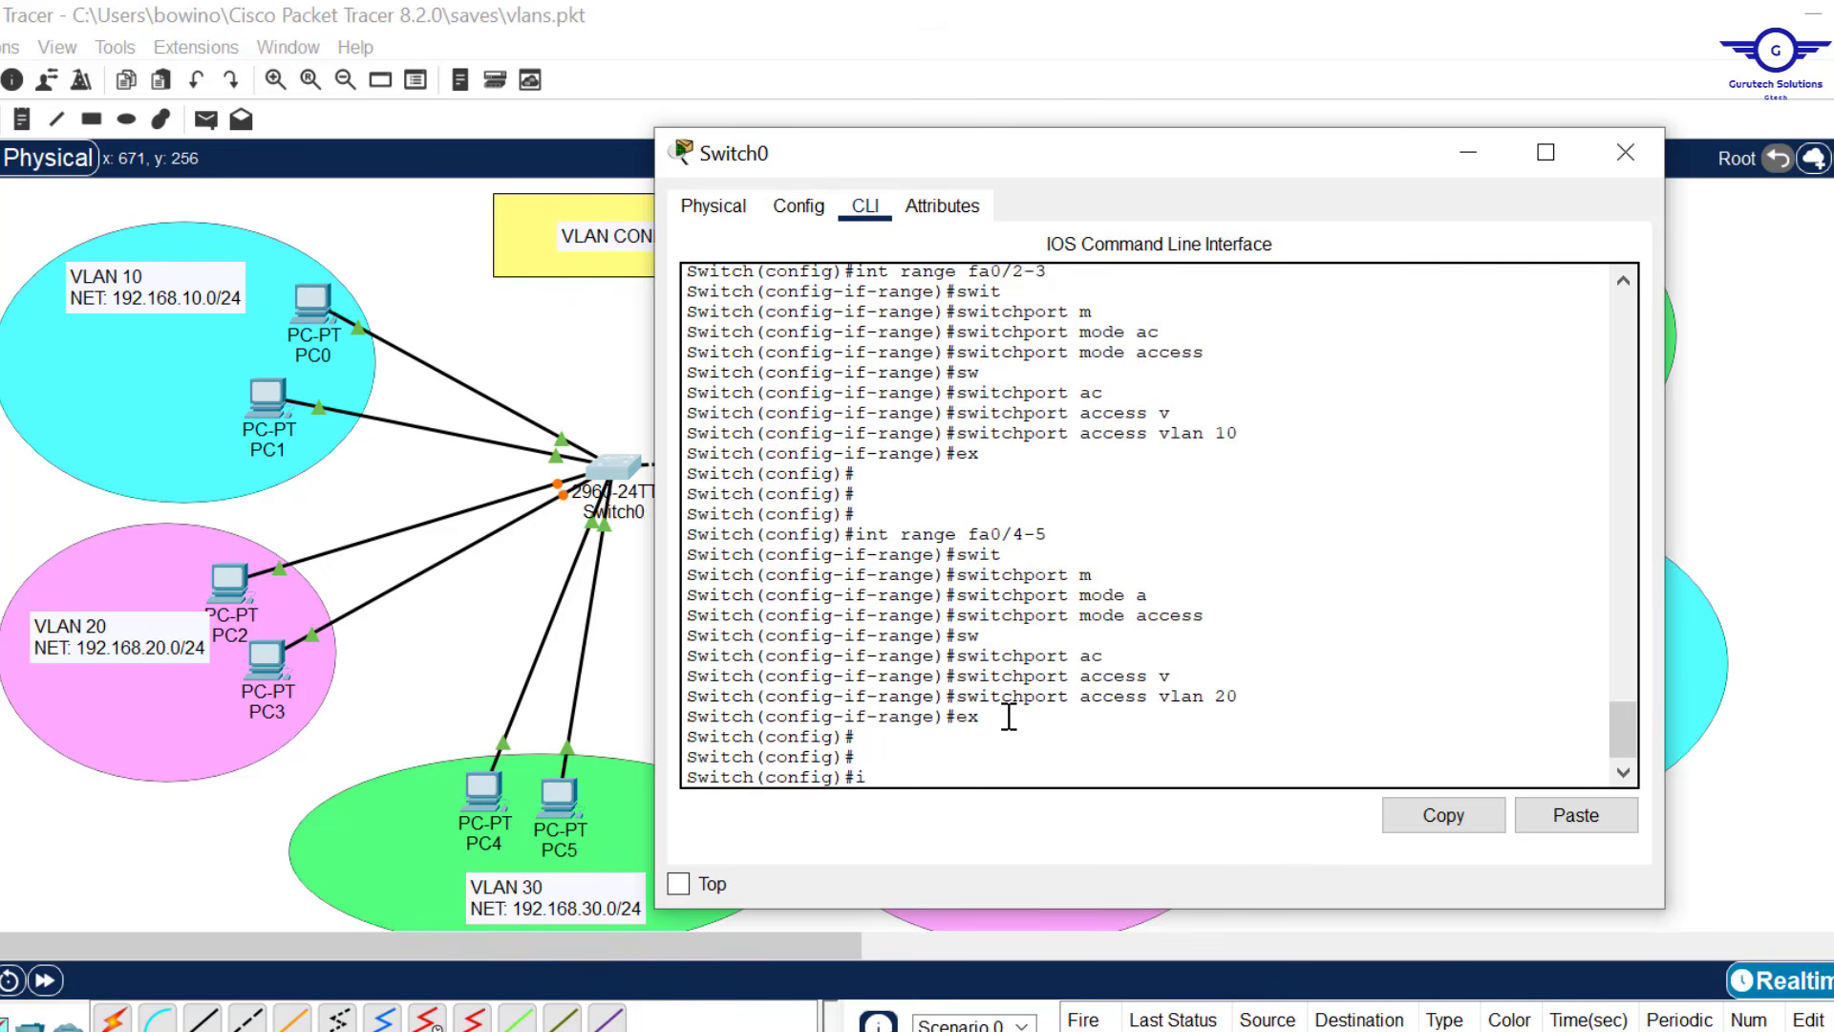
type("int range fa0/6-7")
key("Return")
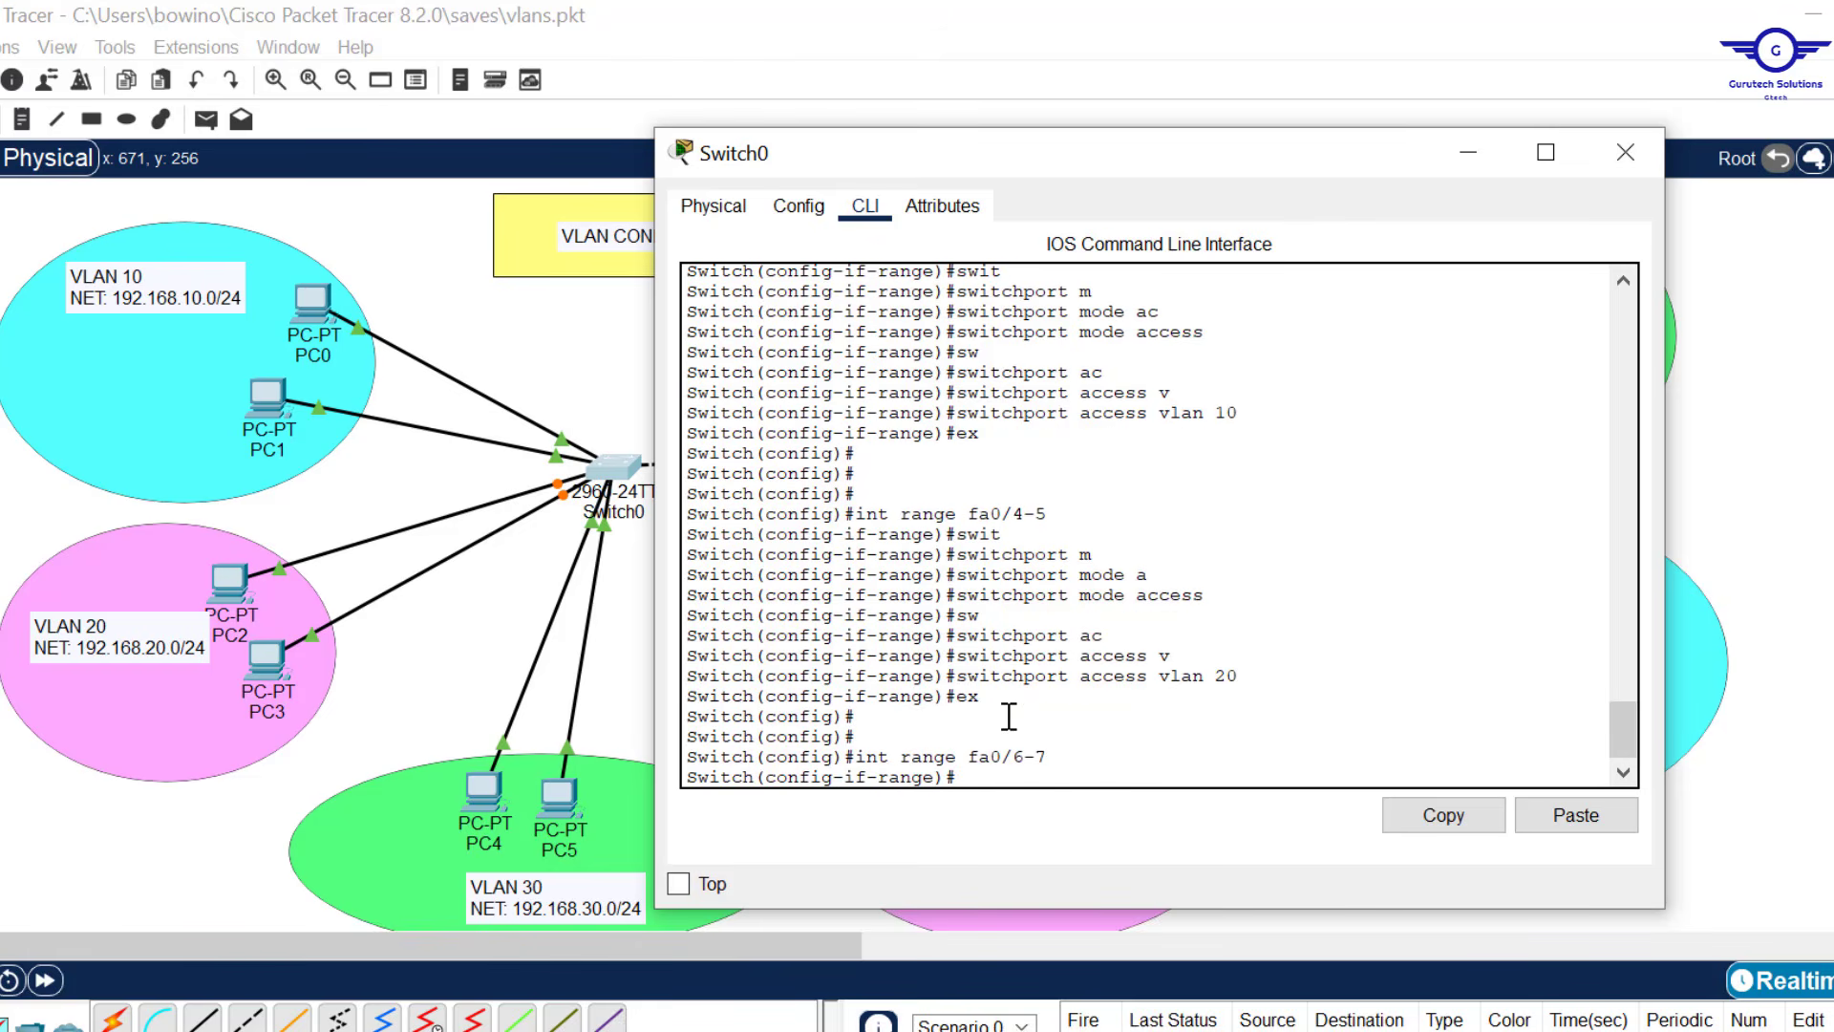
Set Switch0 ports fa0/6-7 to access mode with switchport mode access.
type("swit")
key("Tab")
type("m")
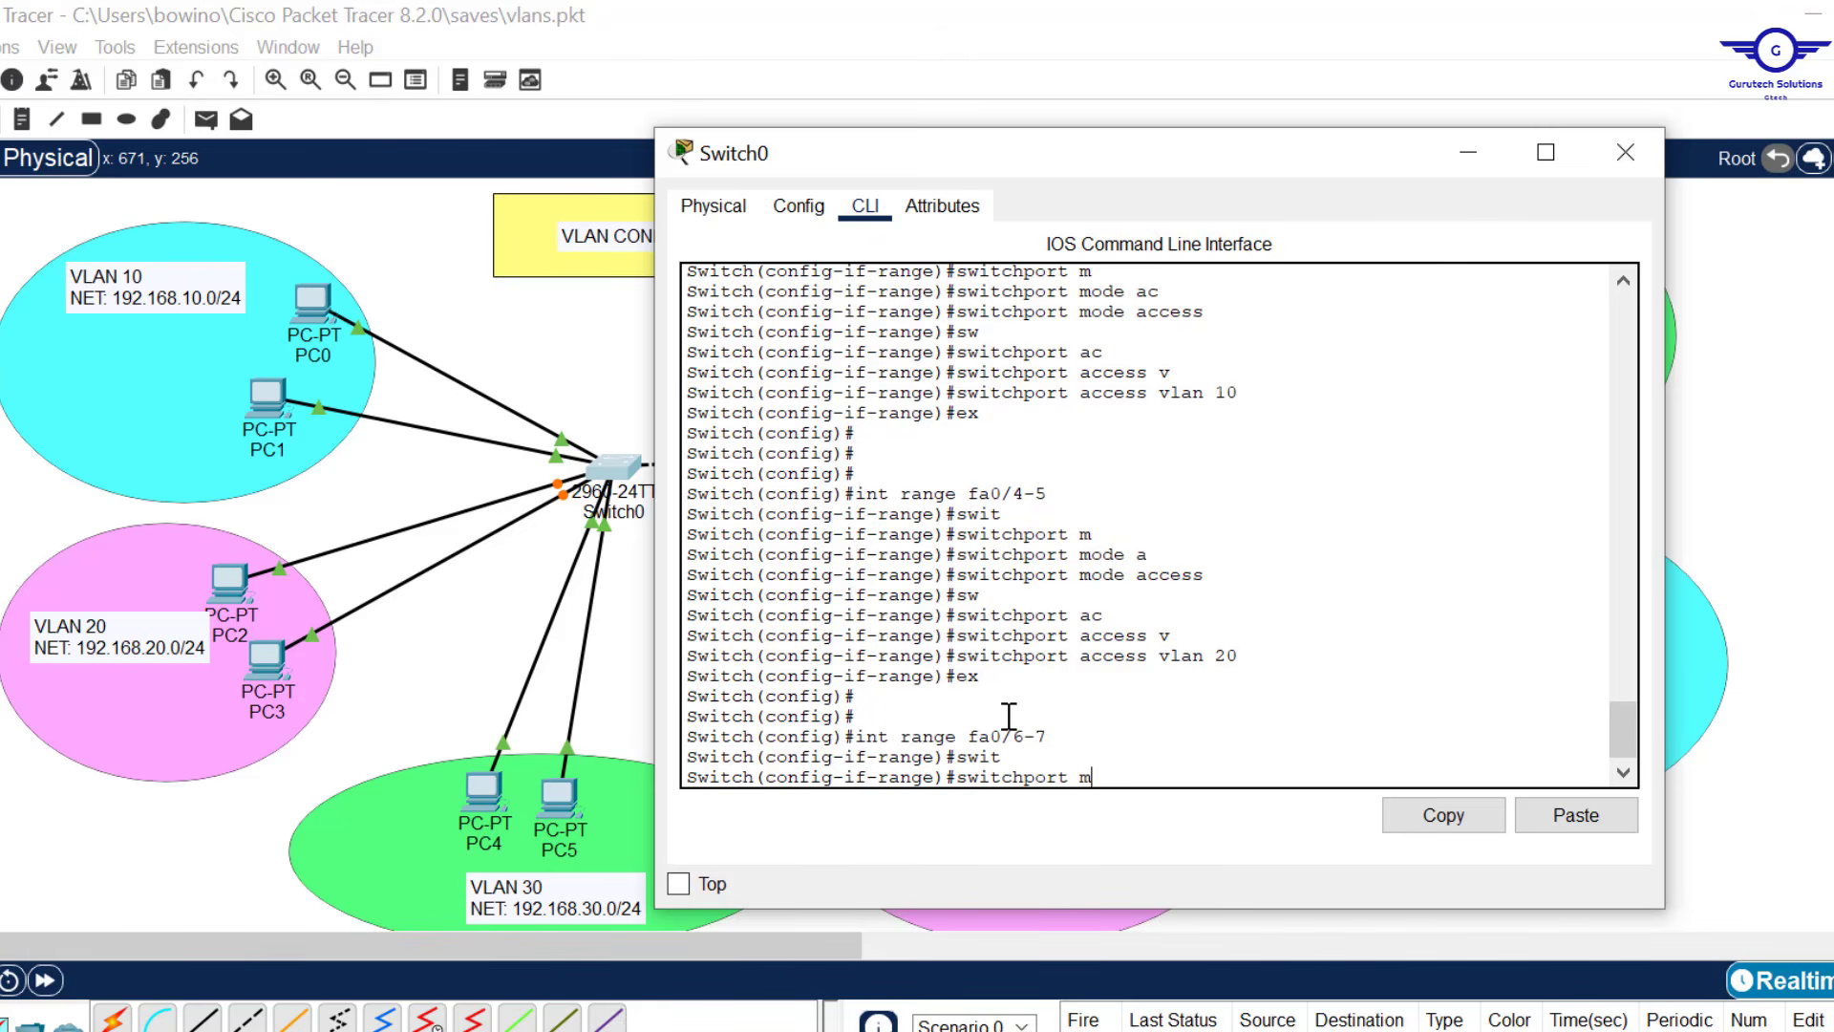
key("Tab")
type("a")
key("Tab")
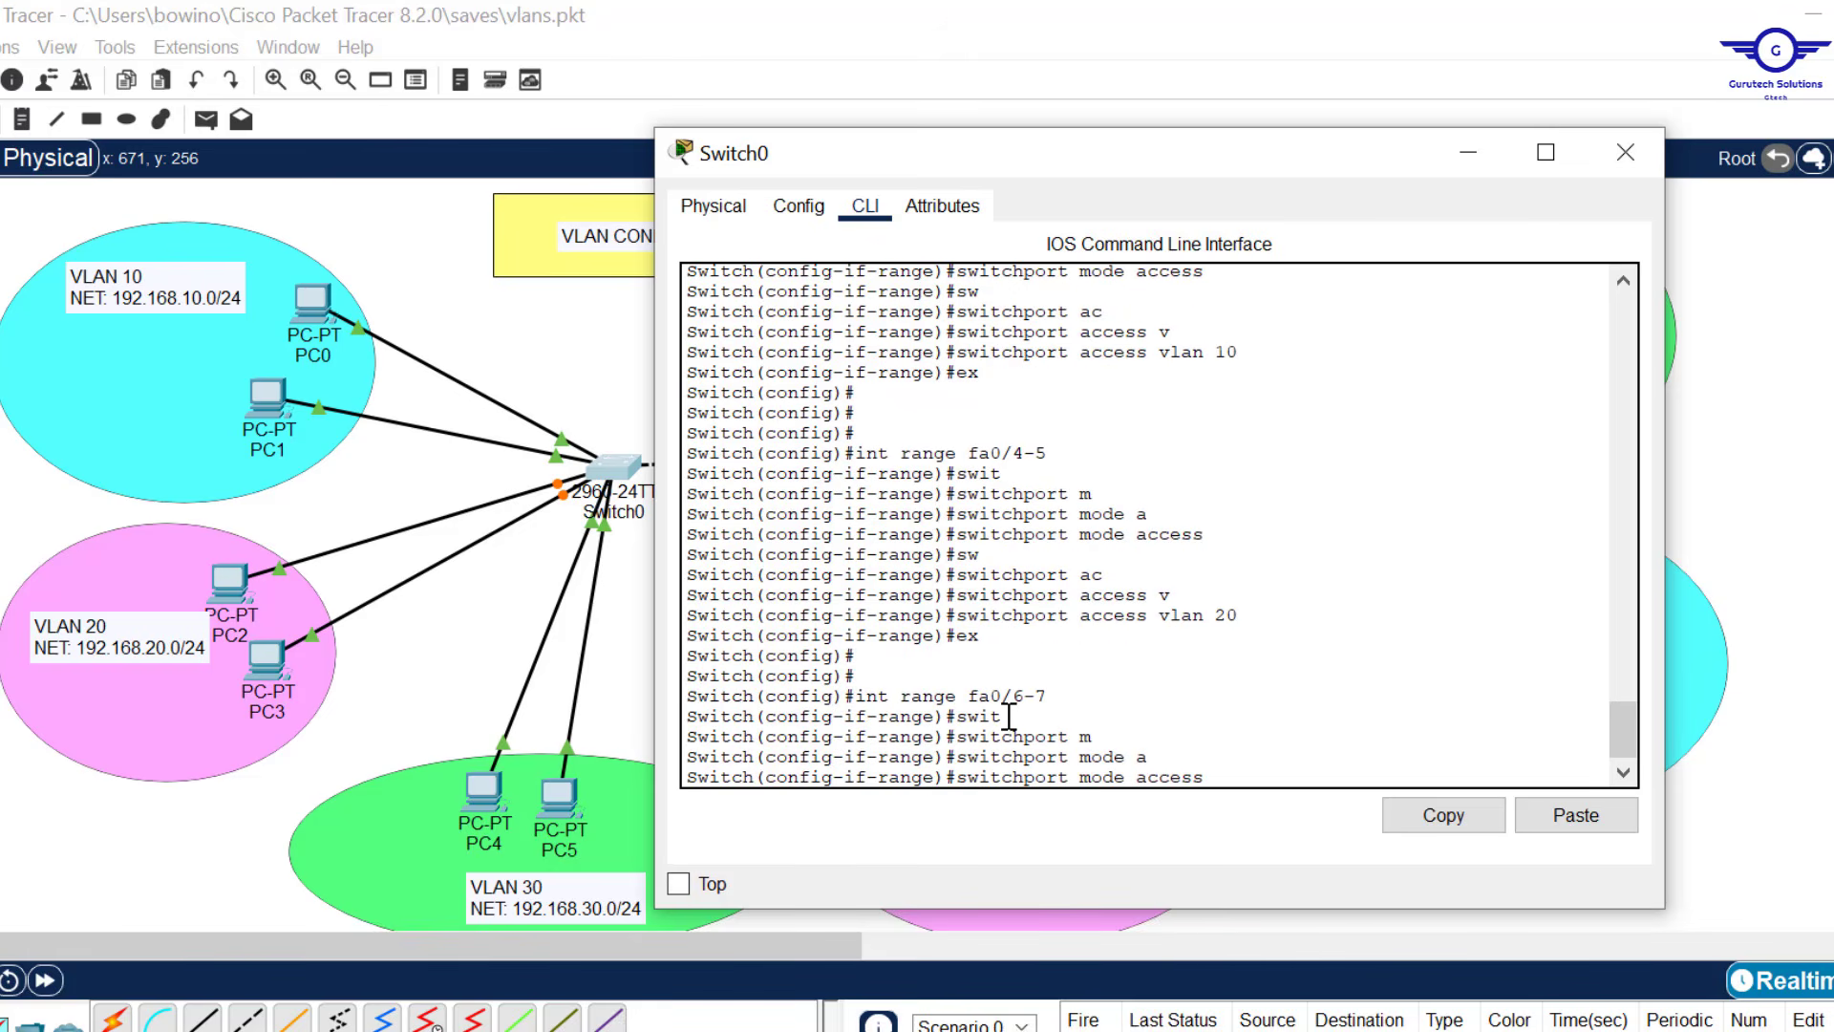
key("Return")
Assign Switch0 ports fa0/6-7 to VLAN 30 with switchport access vlan 30 and exit to global configuration mode.
key("Tab")
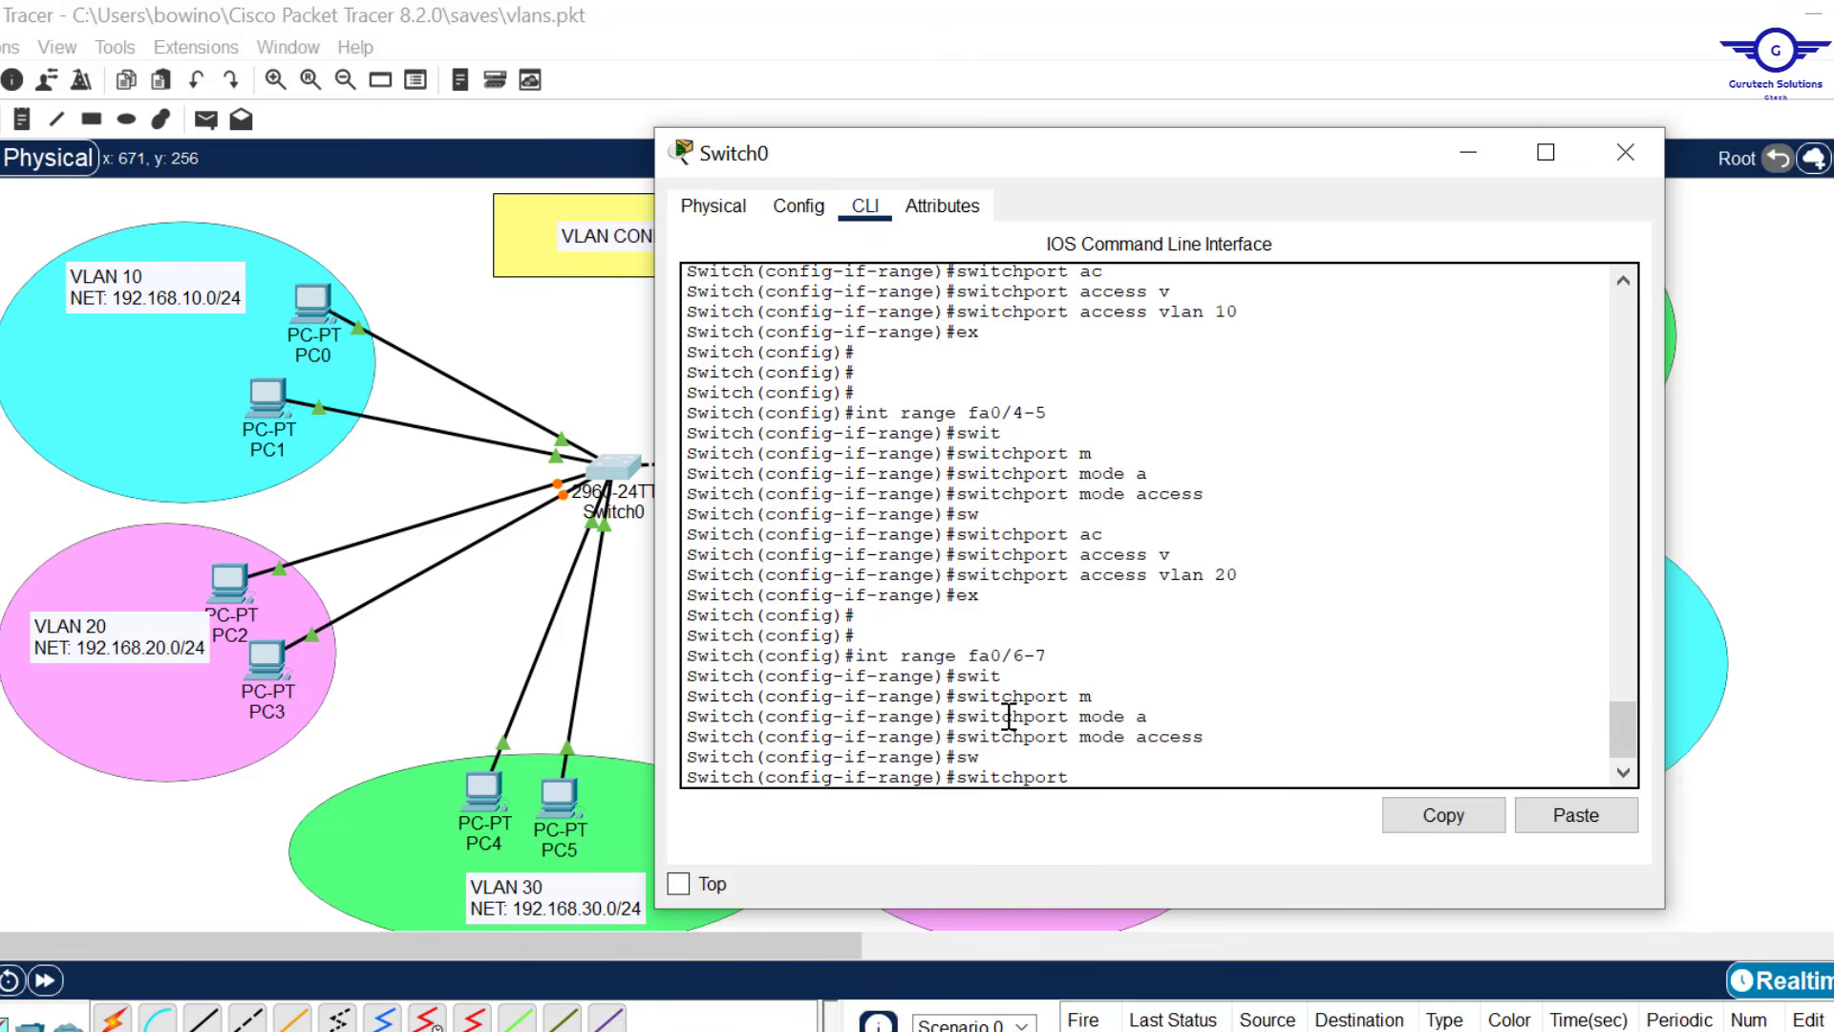
type("ac")
key("Tab")
type("v")
key("Tab")
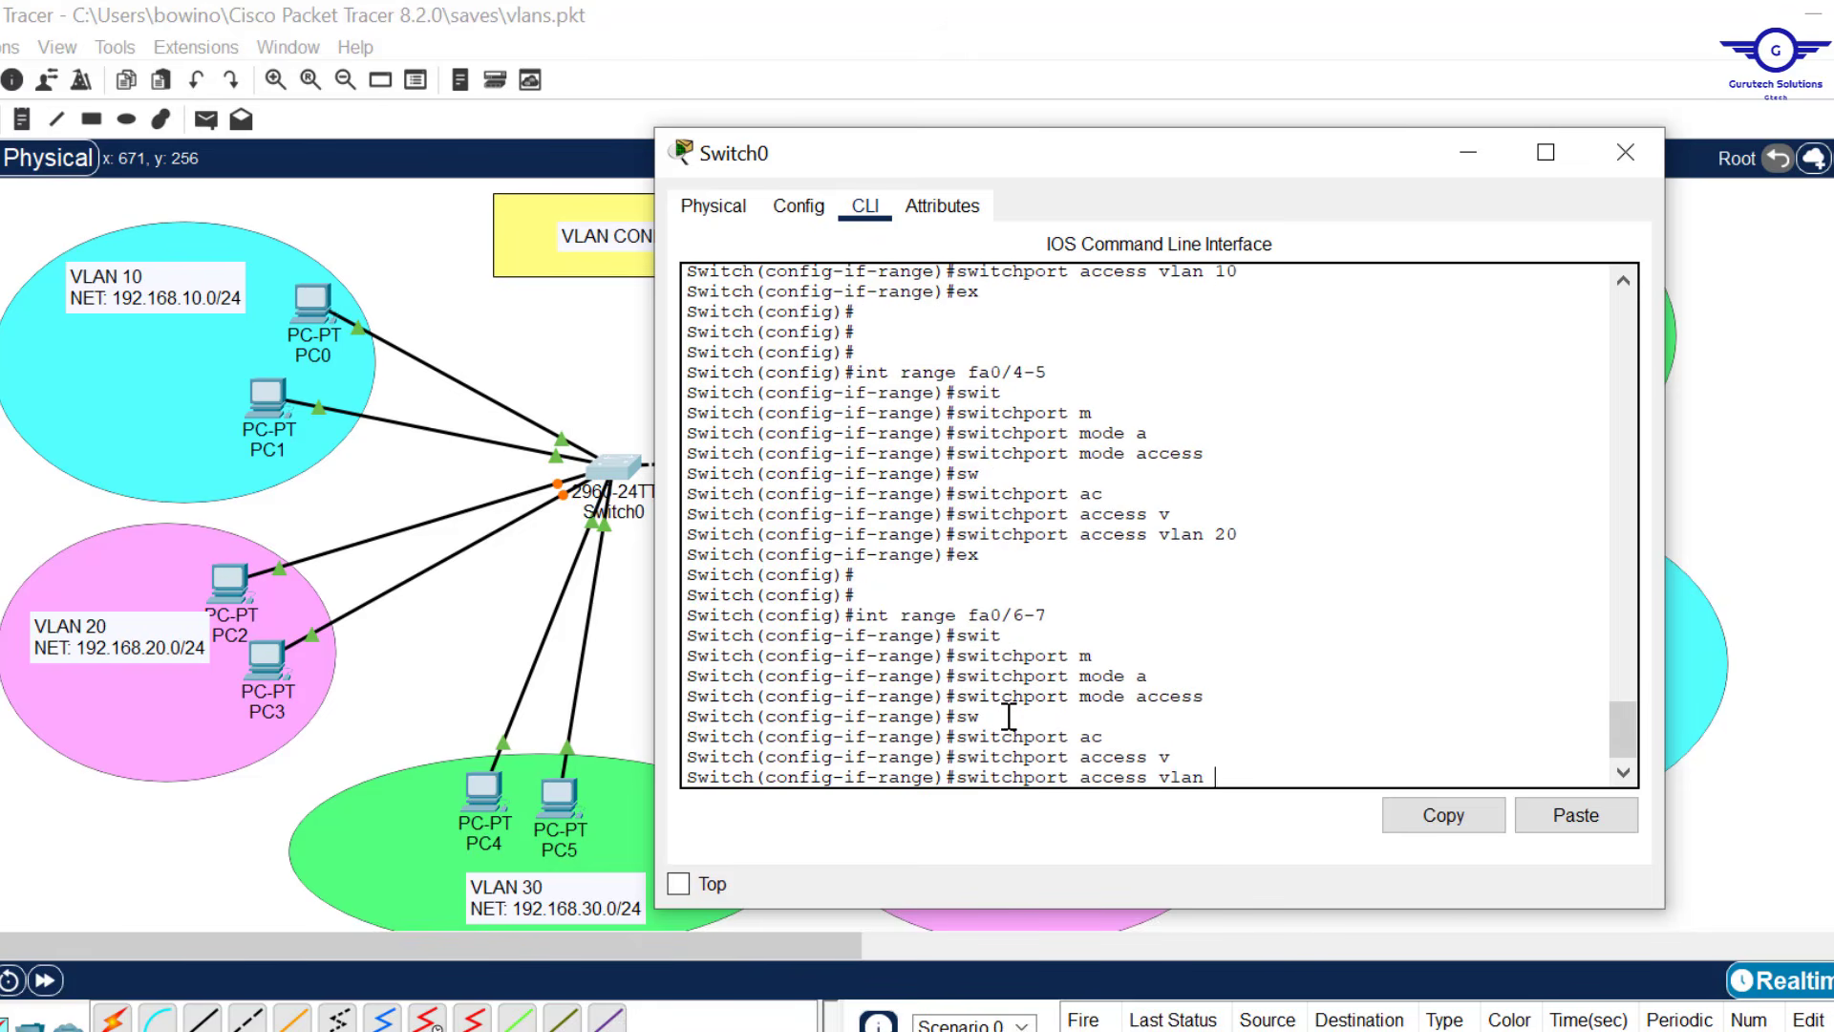
key("Return")
type("e)#e")
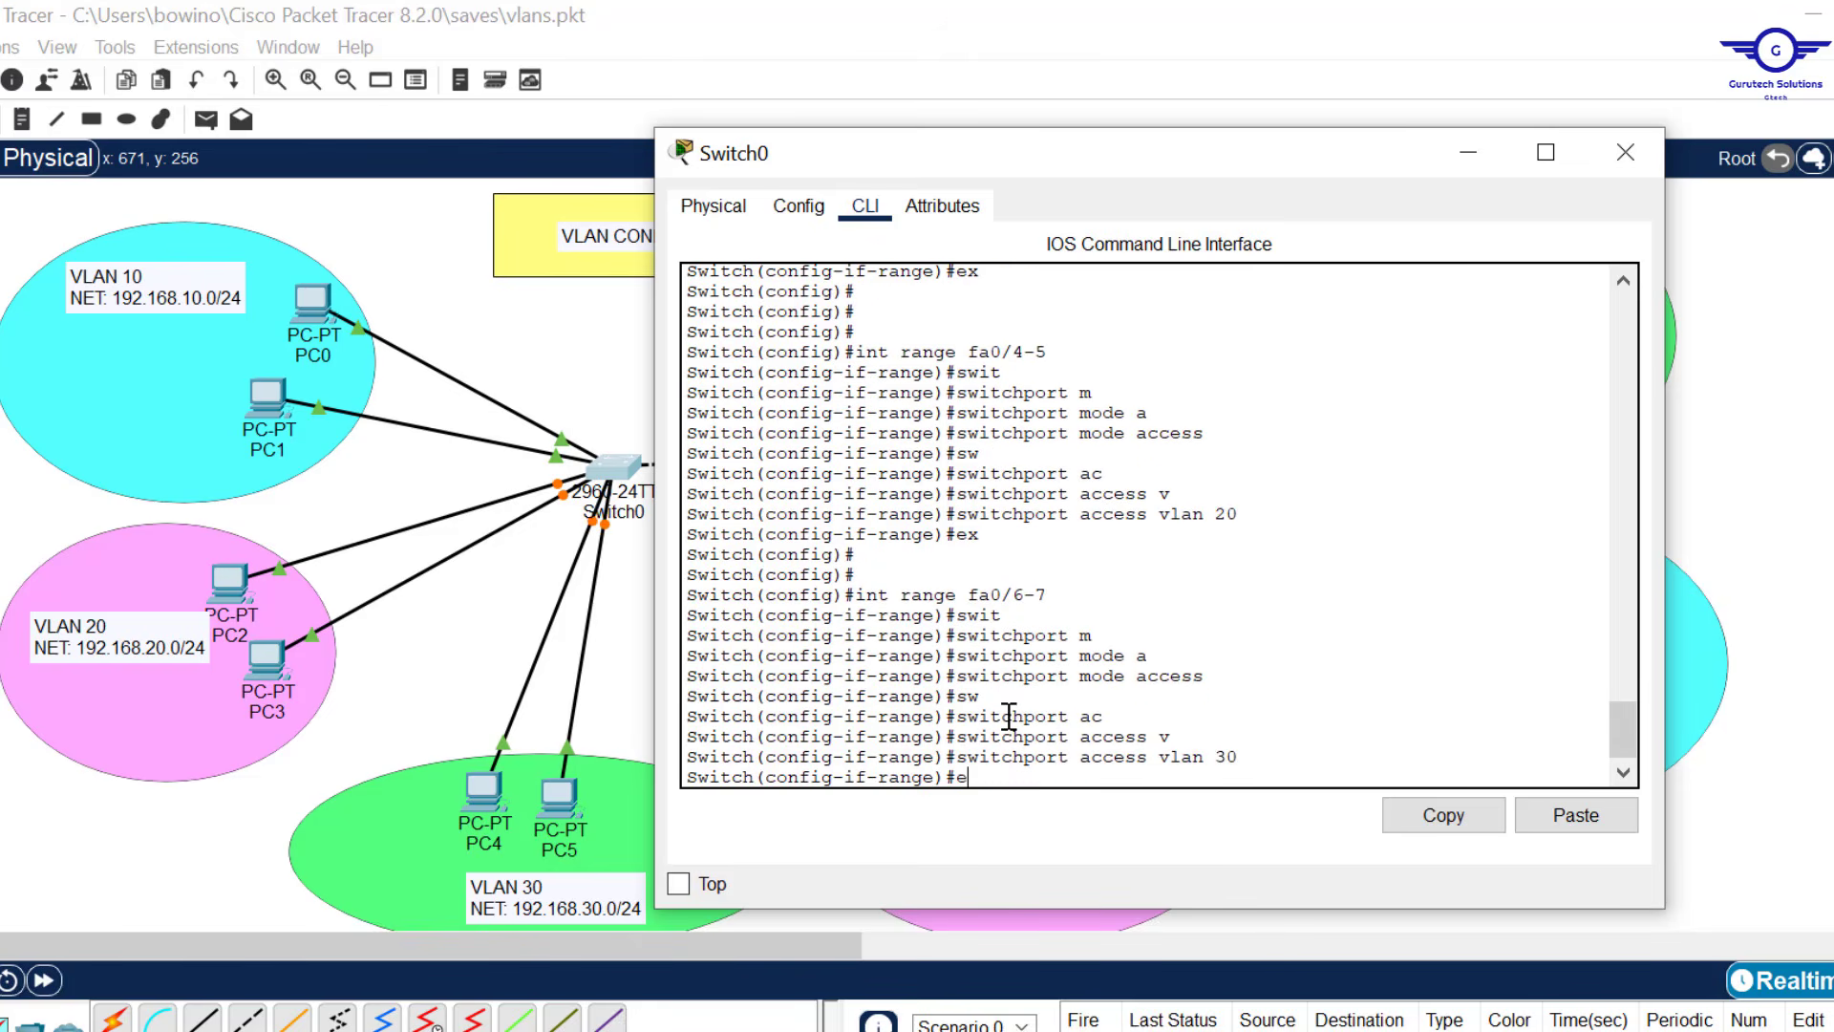
type("x")
key("Return")
Save the Switch0 configuration with do wr.
key("Return")
key("Return")
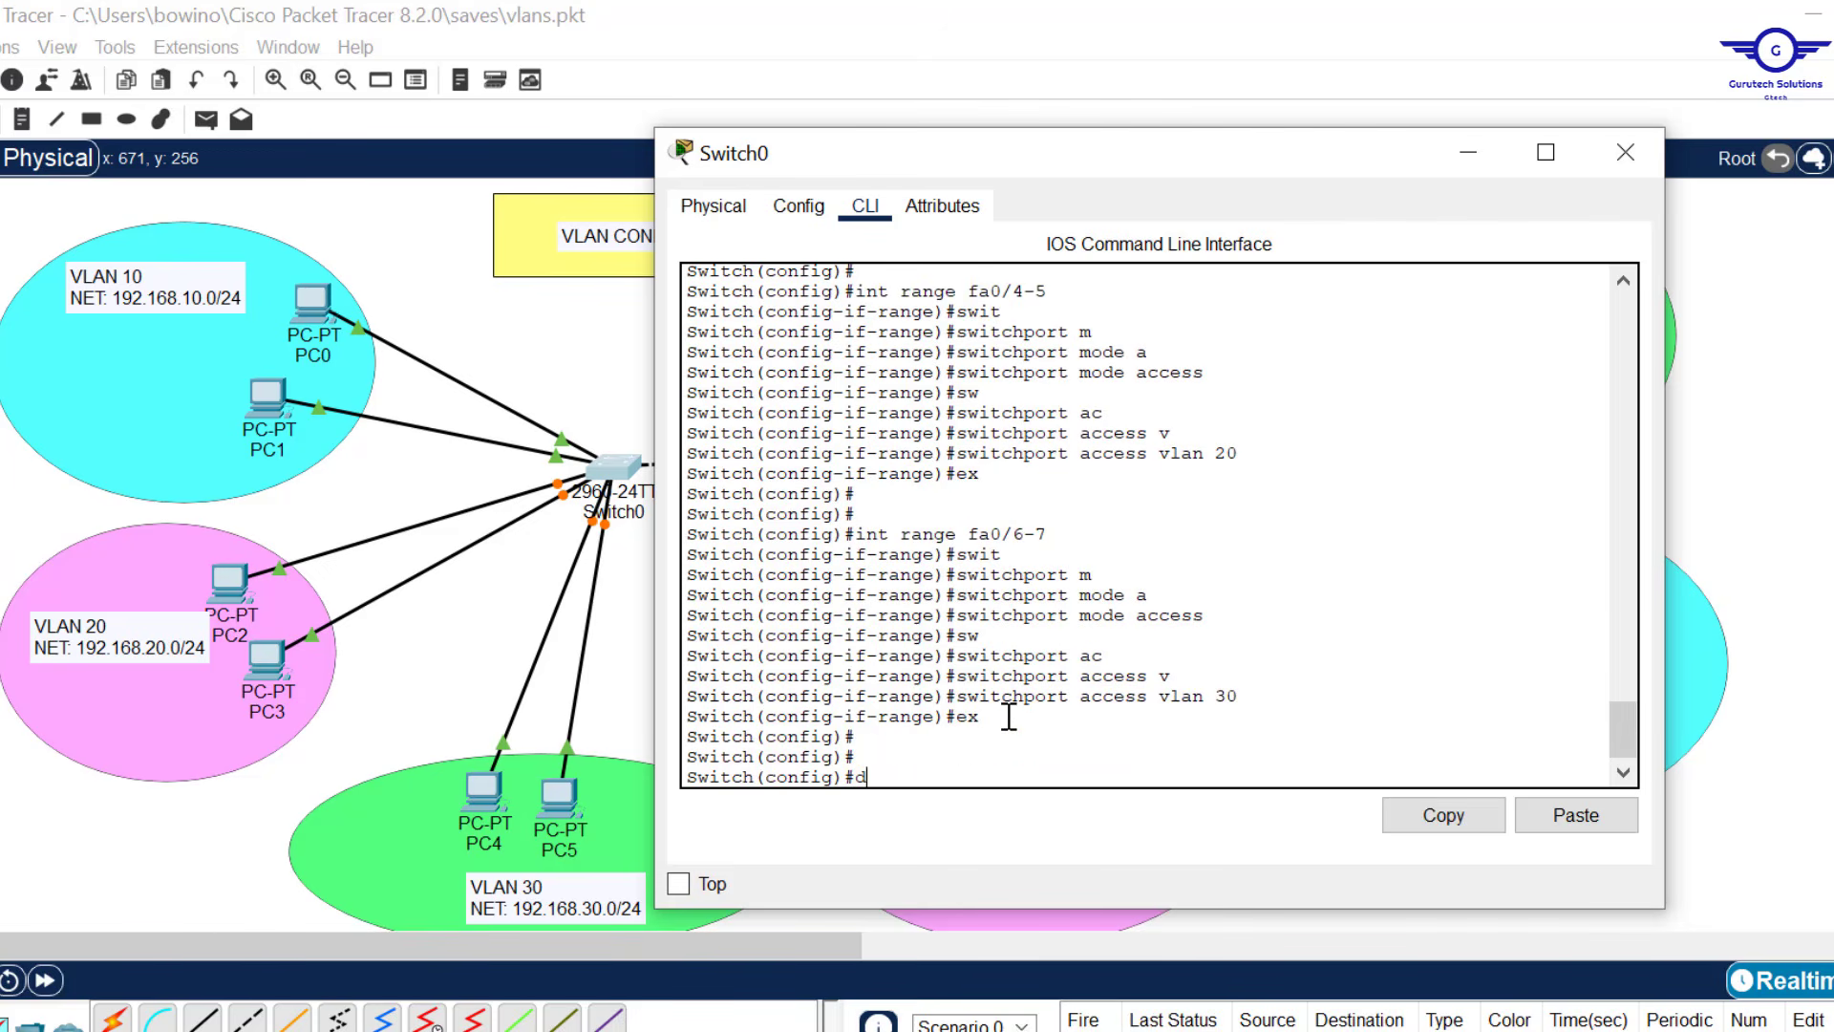
type("do wr")
key("Return")
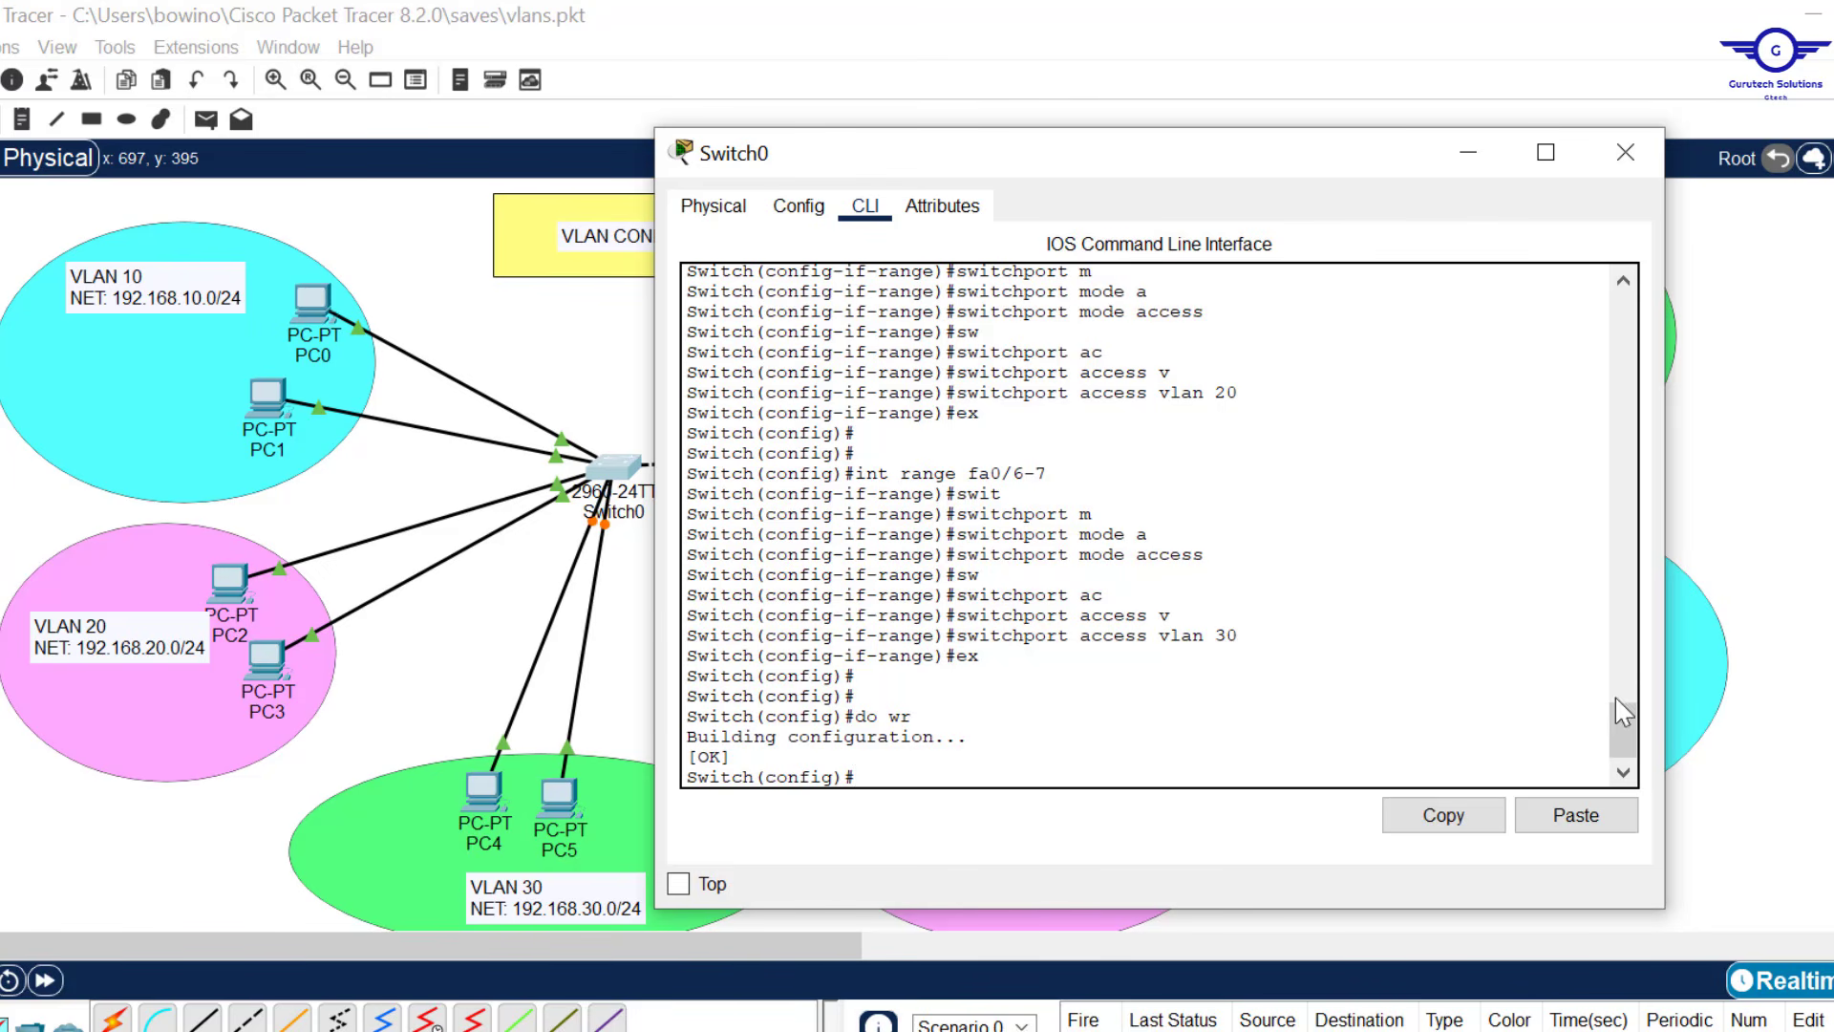
Review the earlier do sh vlan output on Switch0, checking the ports listed for VLANs 1, 10, 20 and 30.
left_click_drag(1617, 700, 1615, 616)
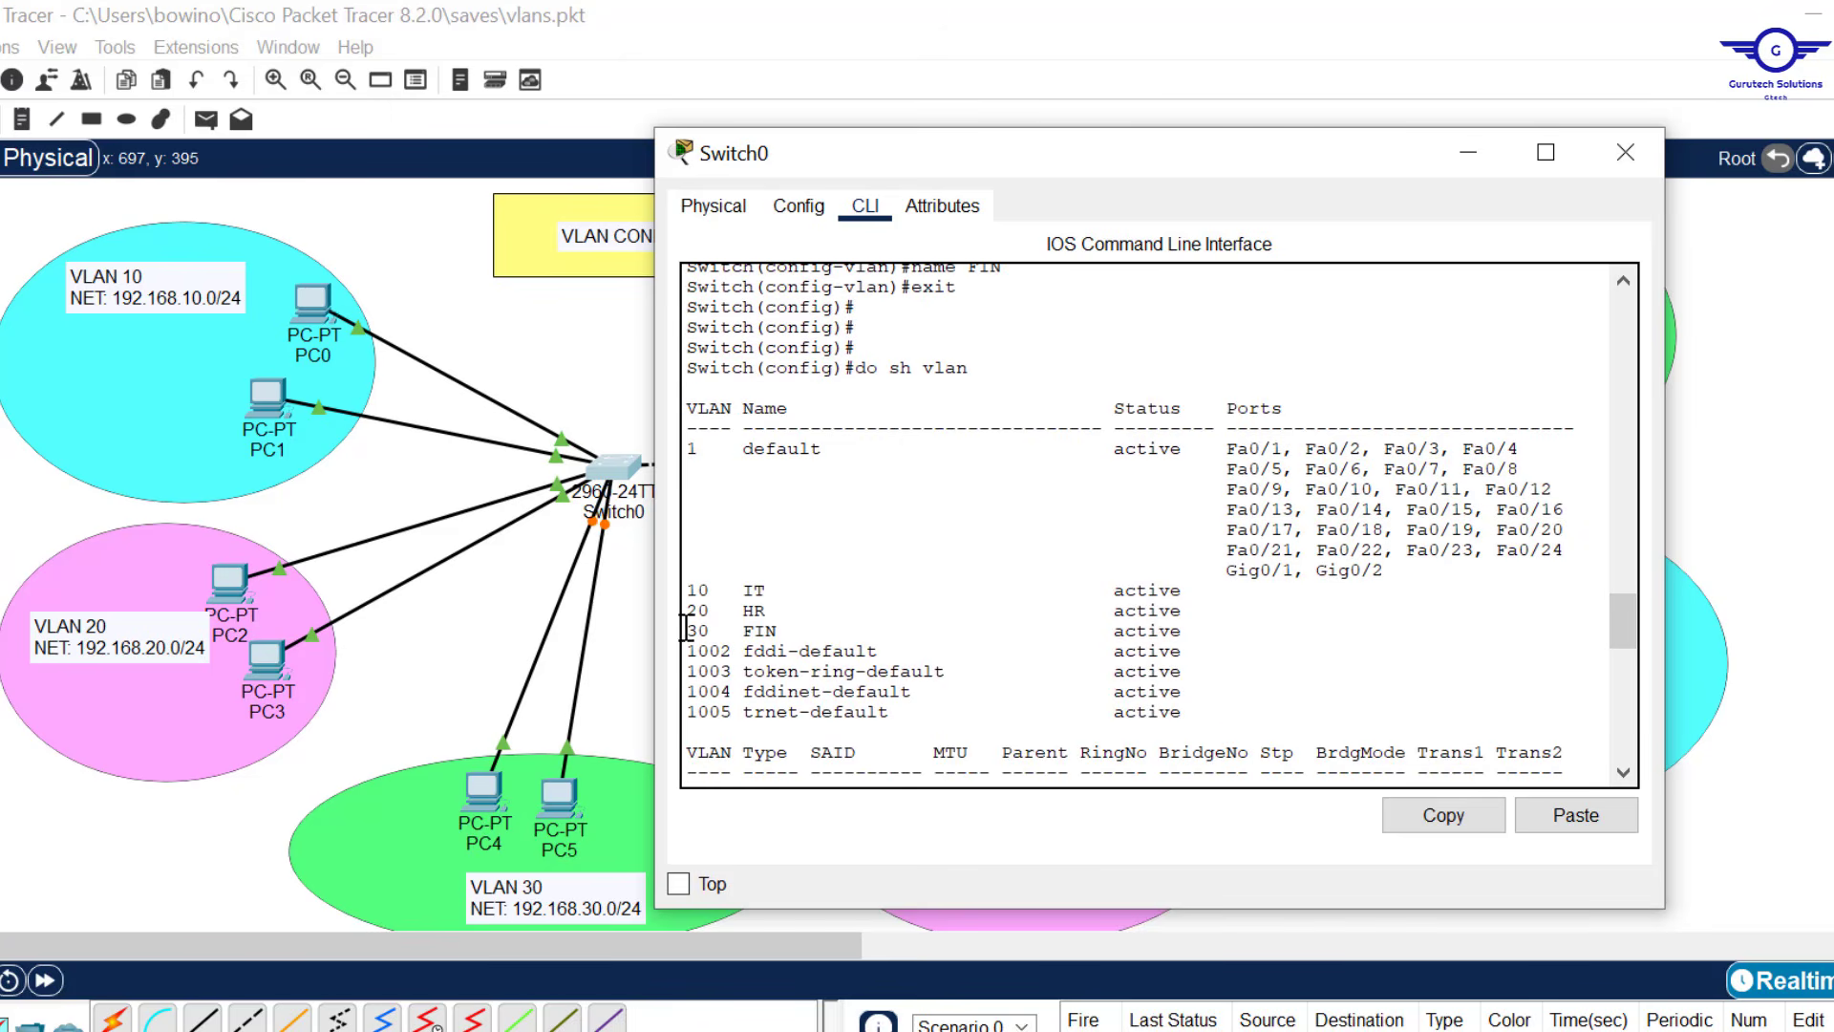
left_click_drag(692, 593, 1201, 642)
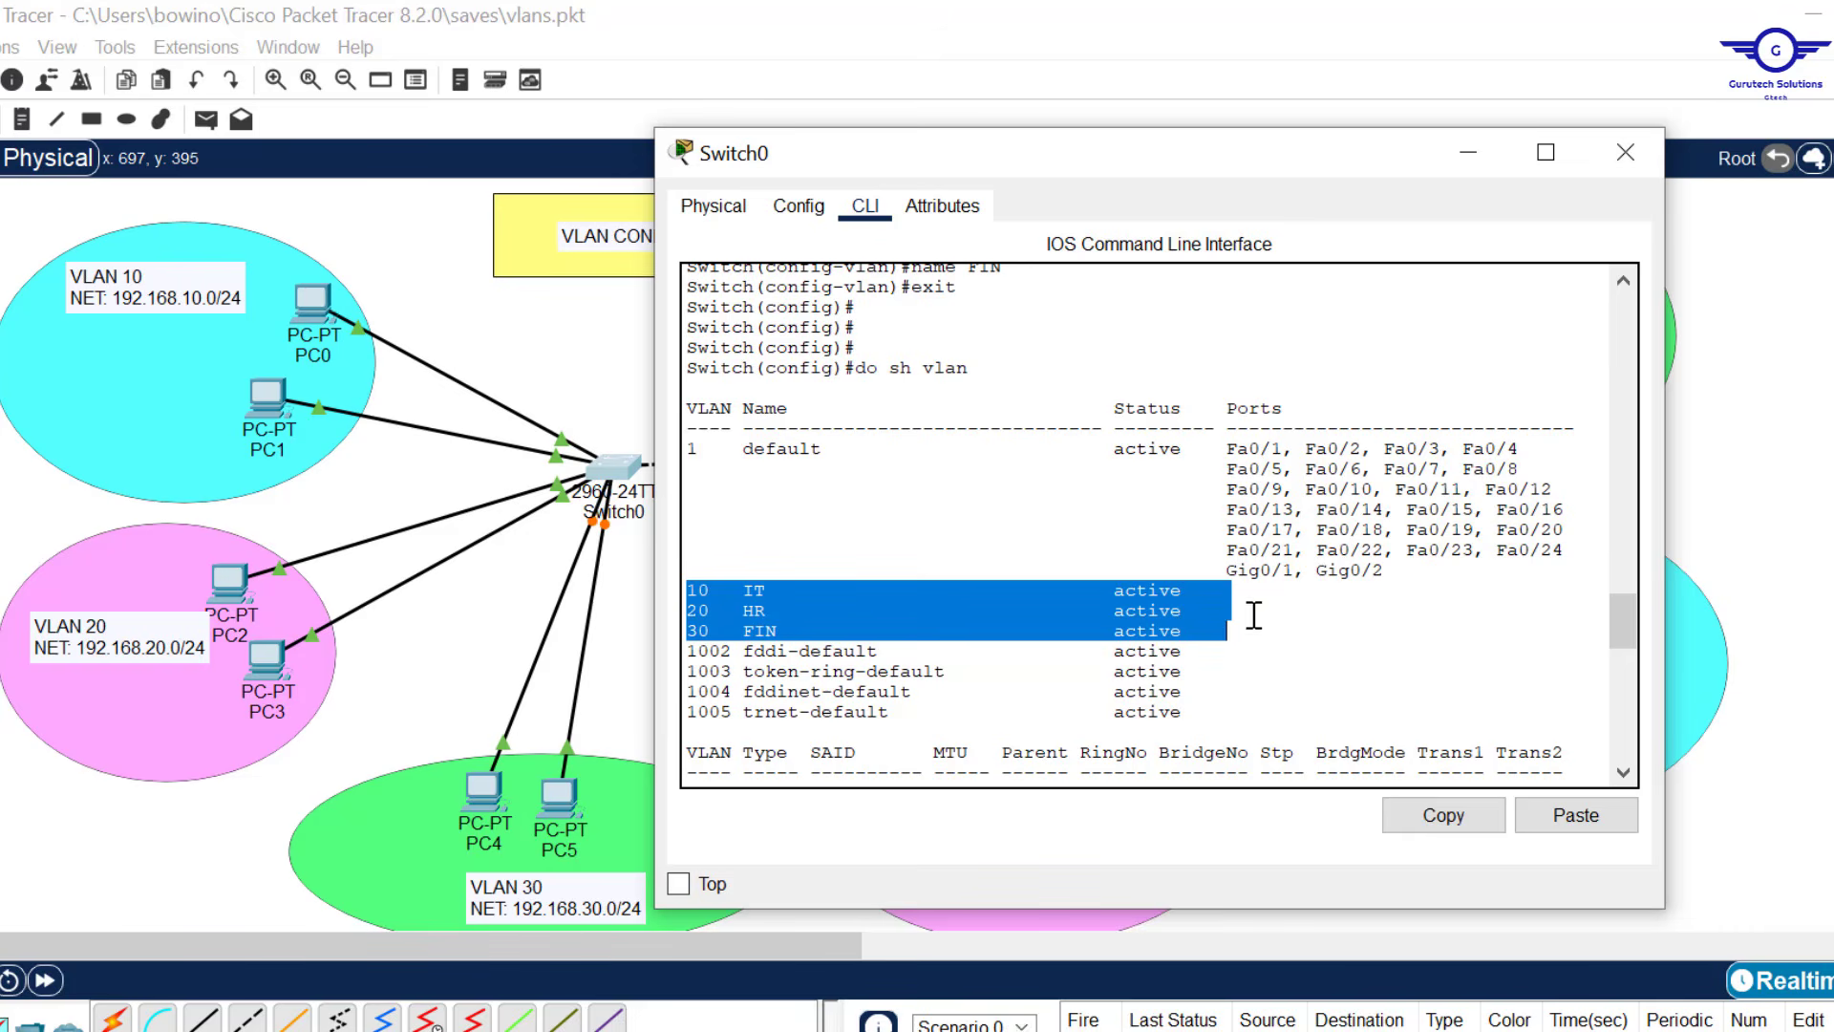
left_click_drag(1419, 571, 676, 453)
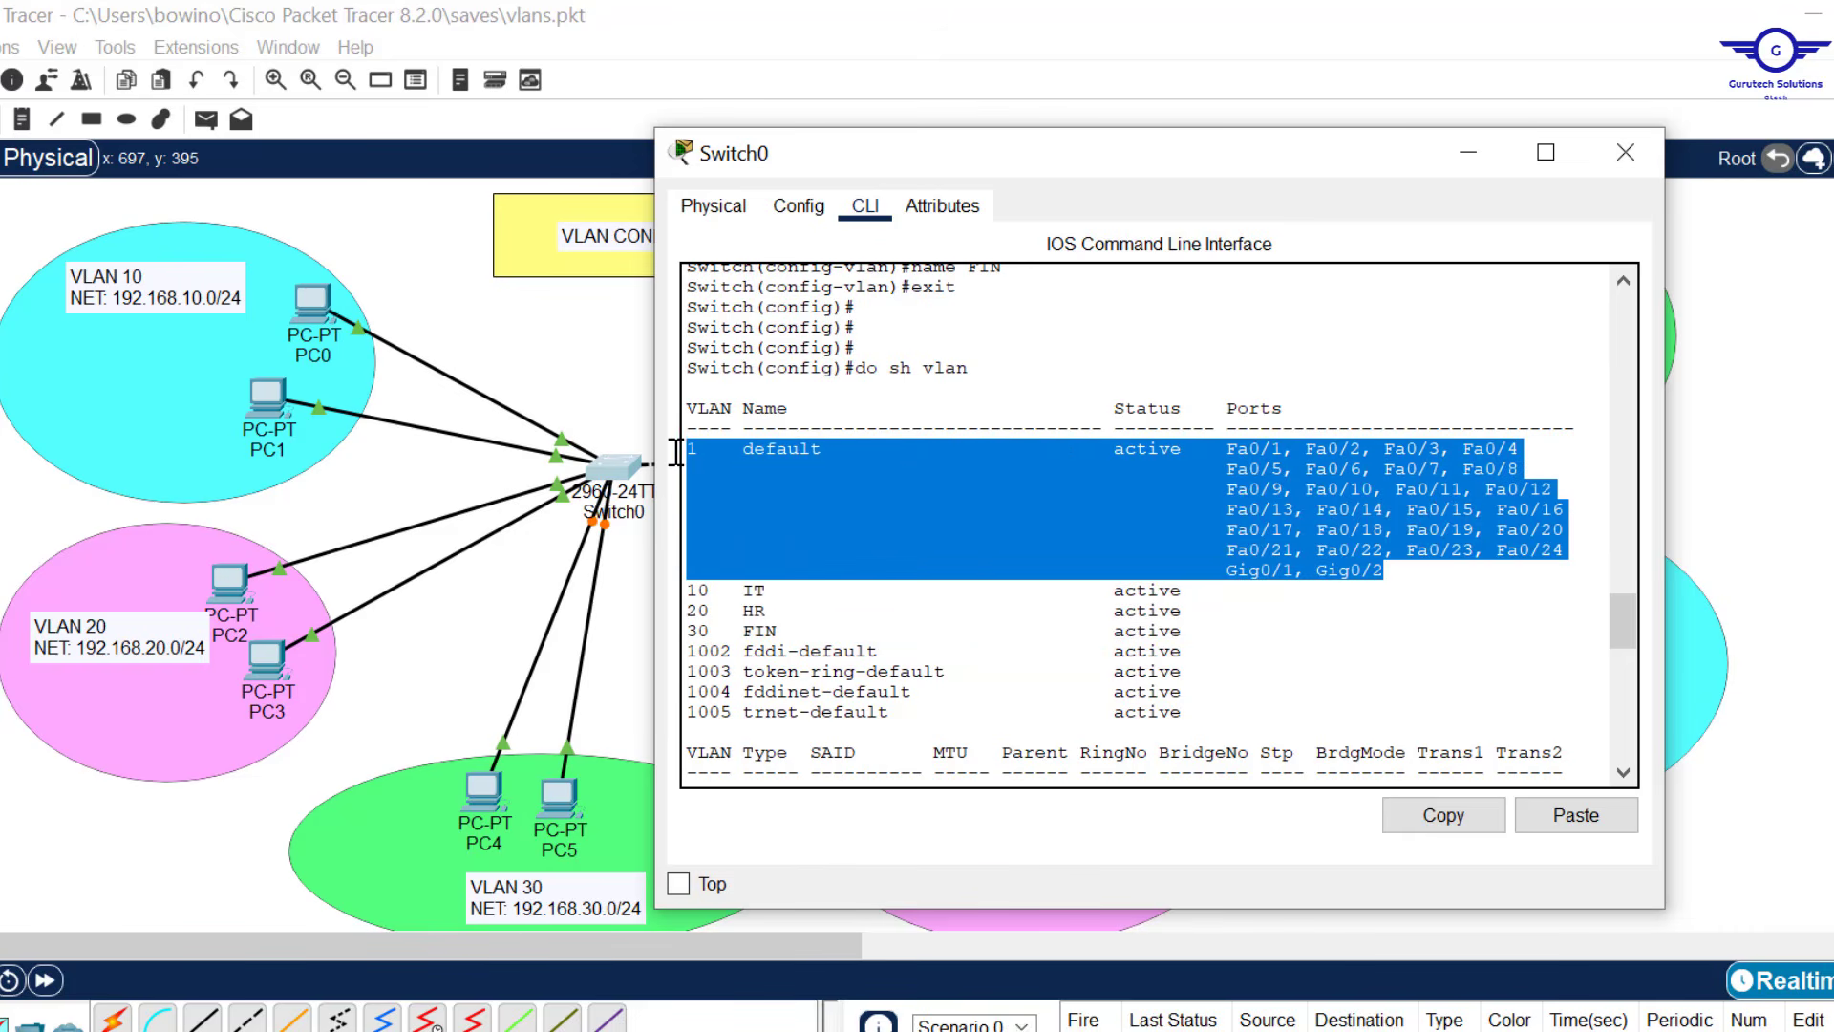
left_click_drag(982, 363, 850, 356)
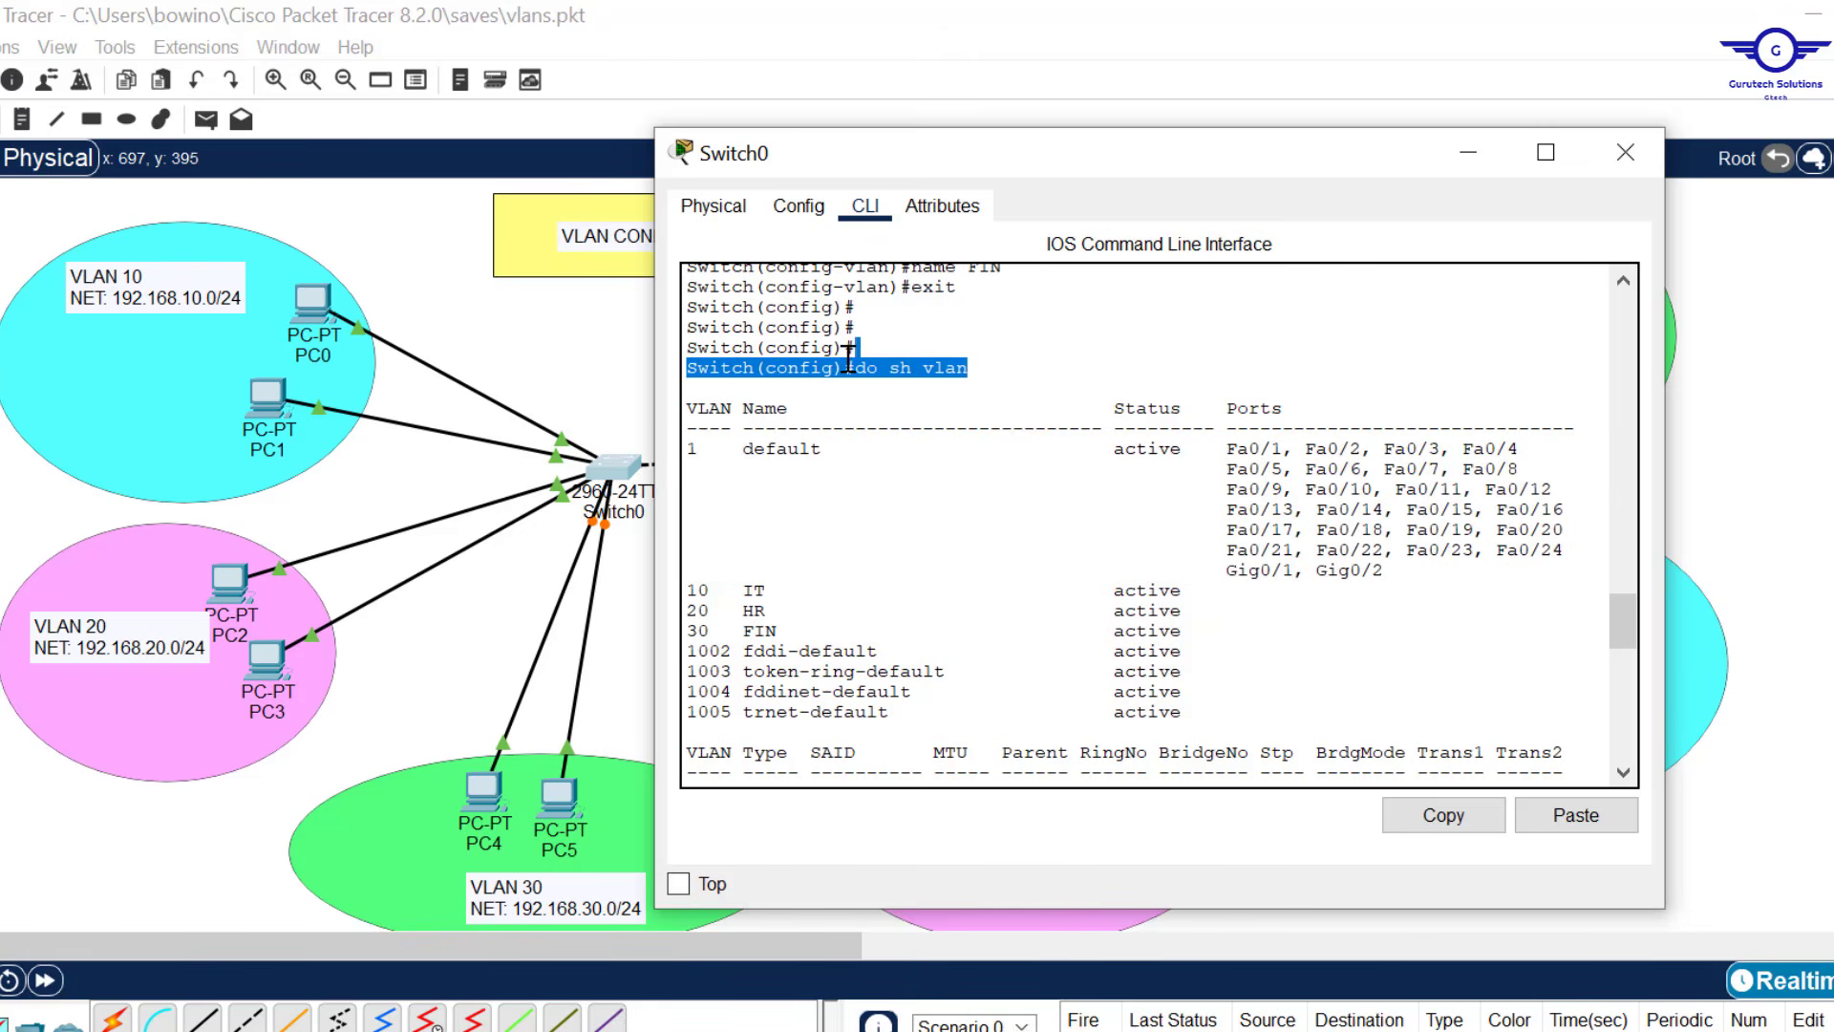
Display the current VLAN table on Switch0 with do sh vlan and examine the ports assigned to VLANs 10, 20 and 30.
left_click(1220, 612)
key("Up")
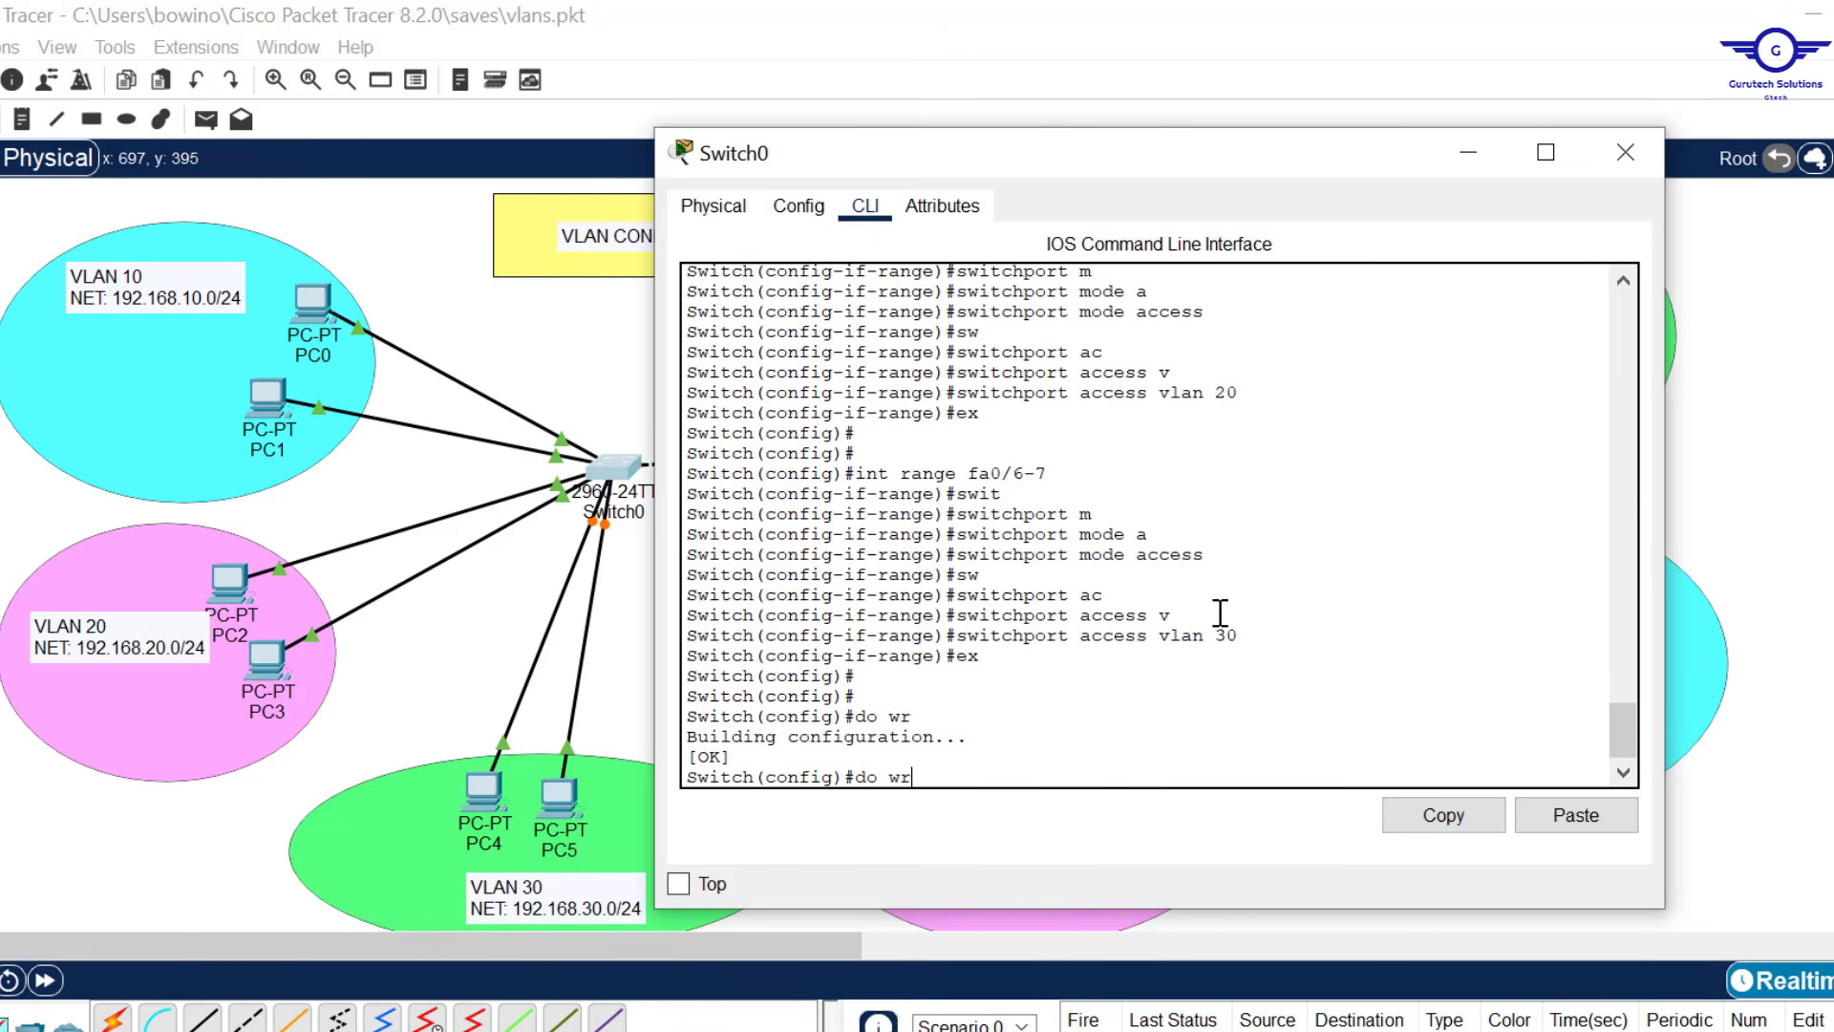
type("sh vlan]")
key("Return")
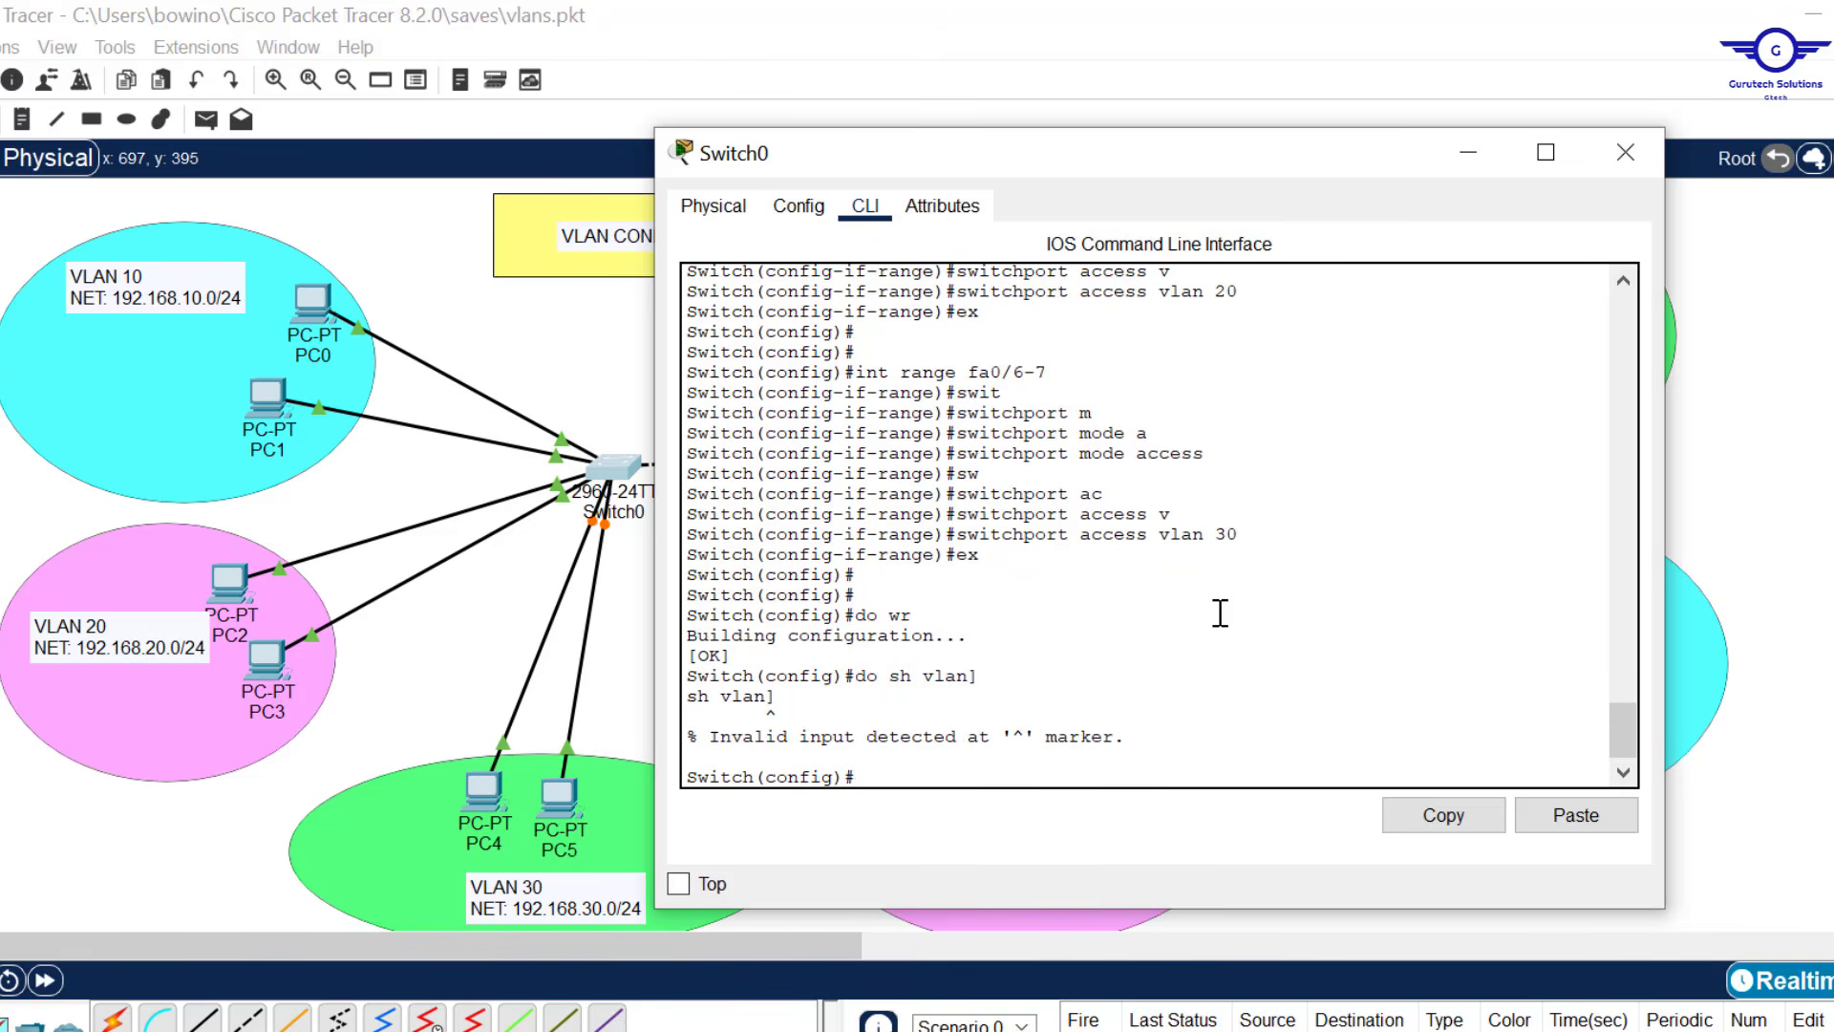
key("Up")
key("Return")
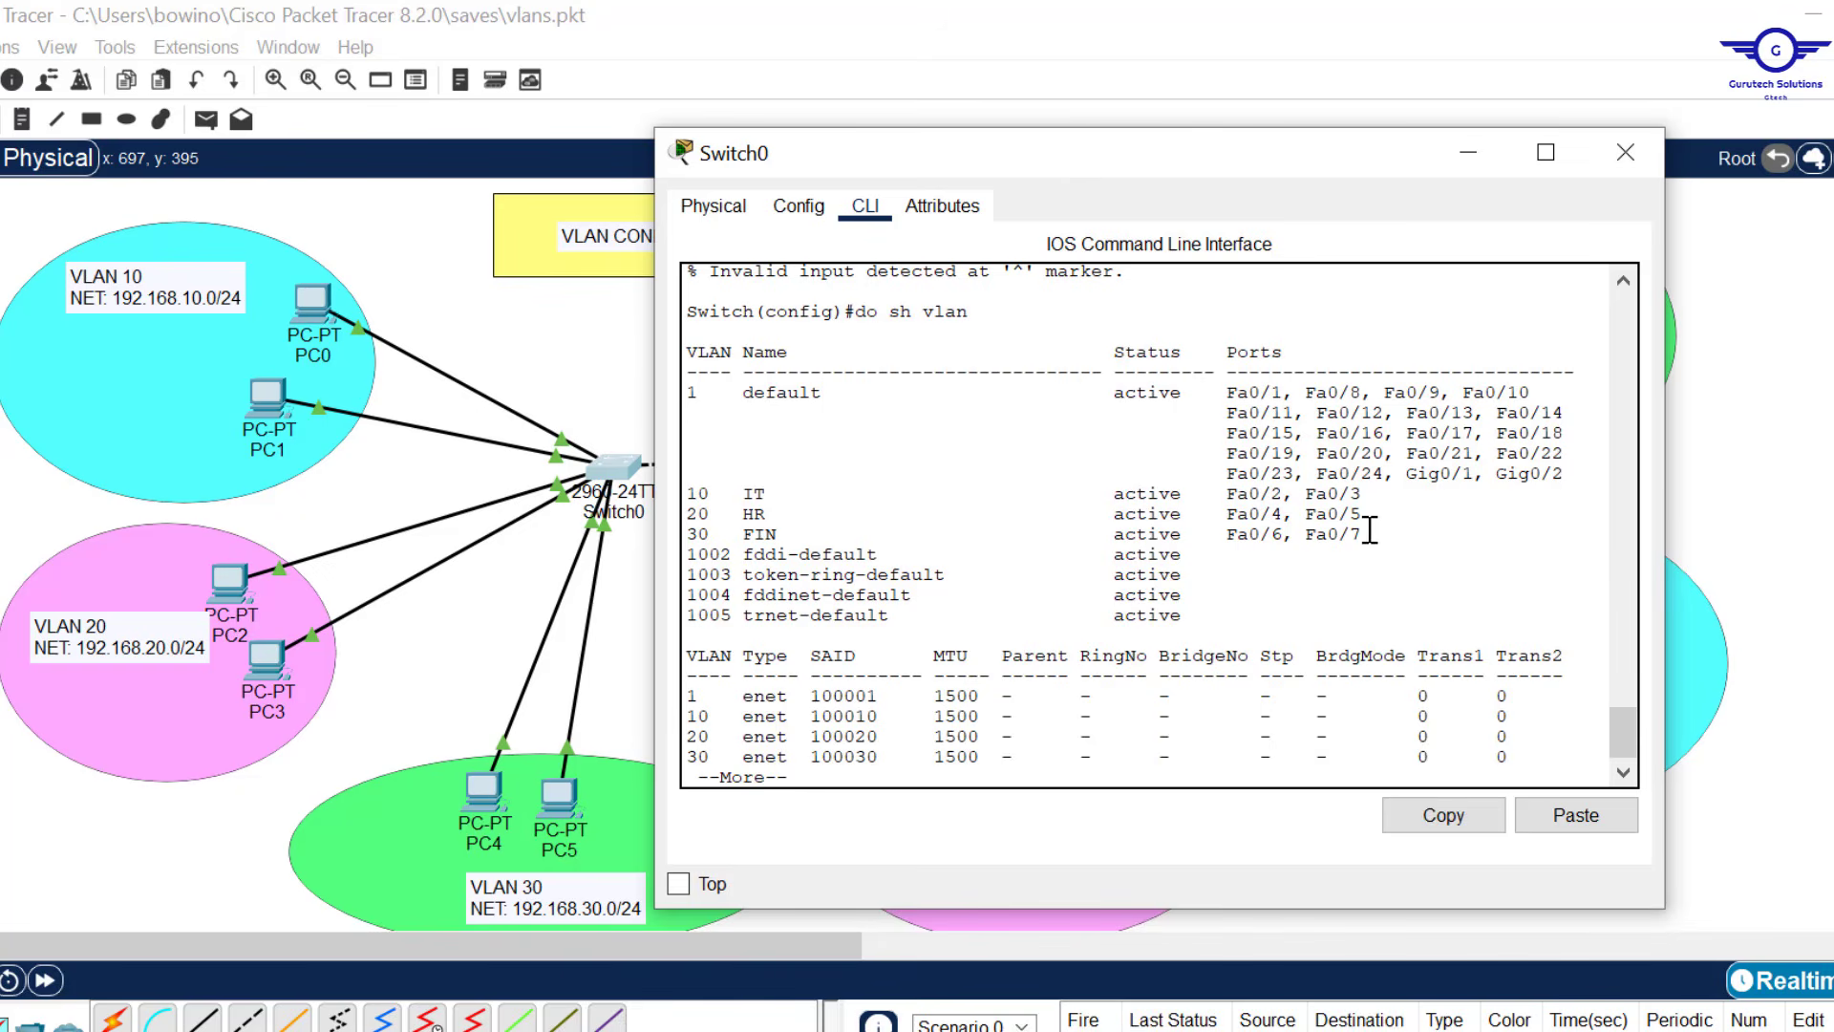
left_click_drag(1364, 535, 669, 492)
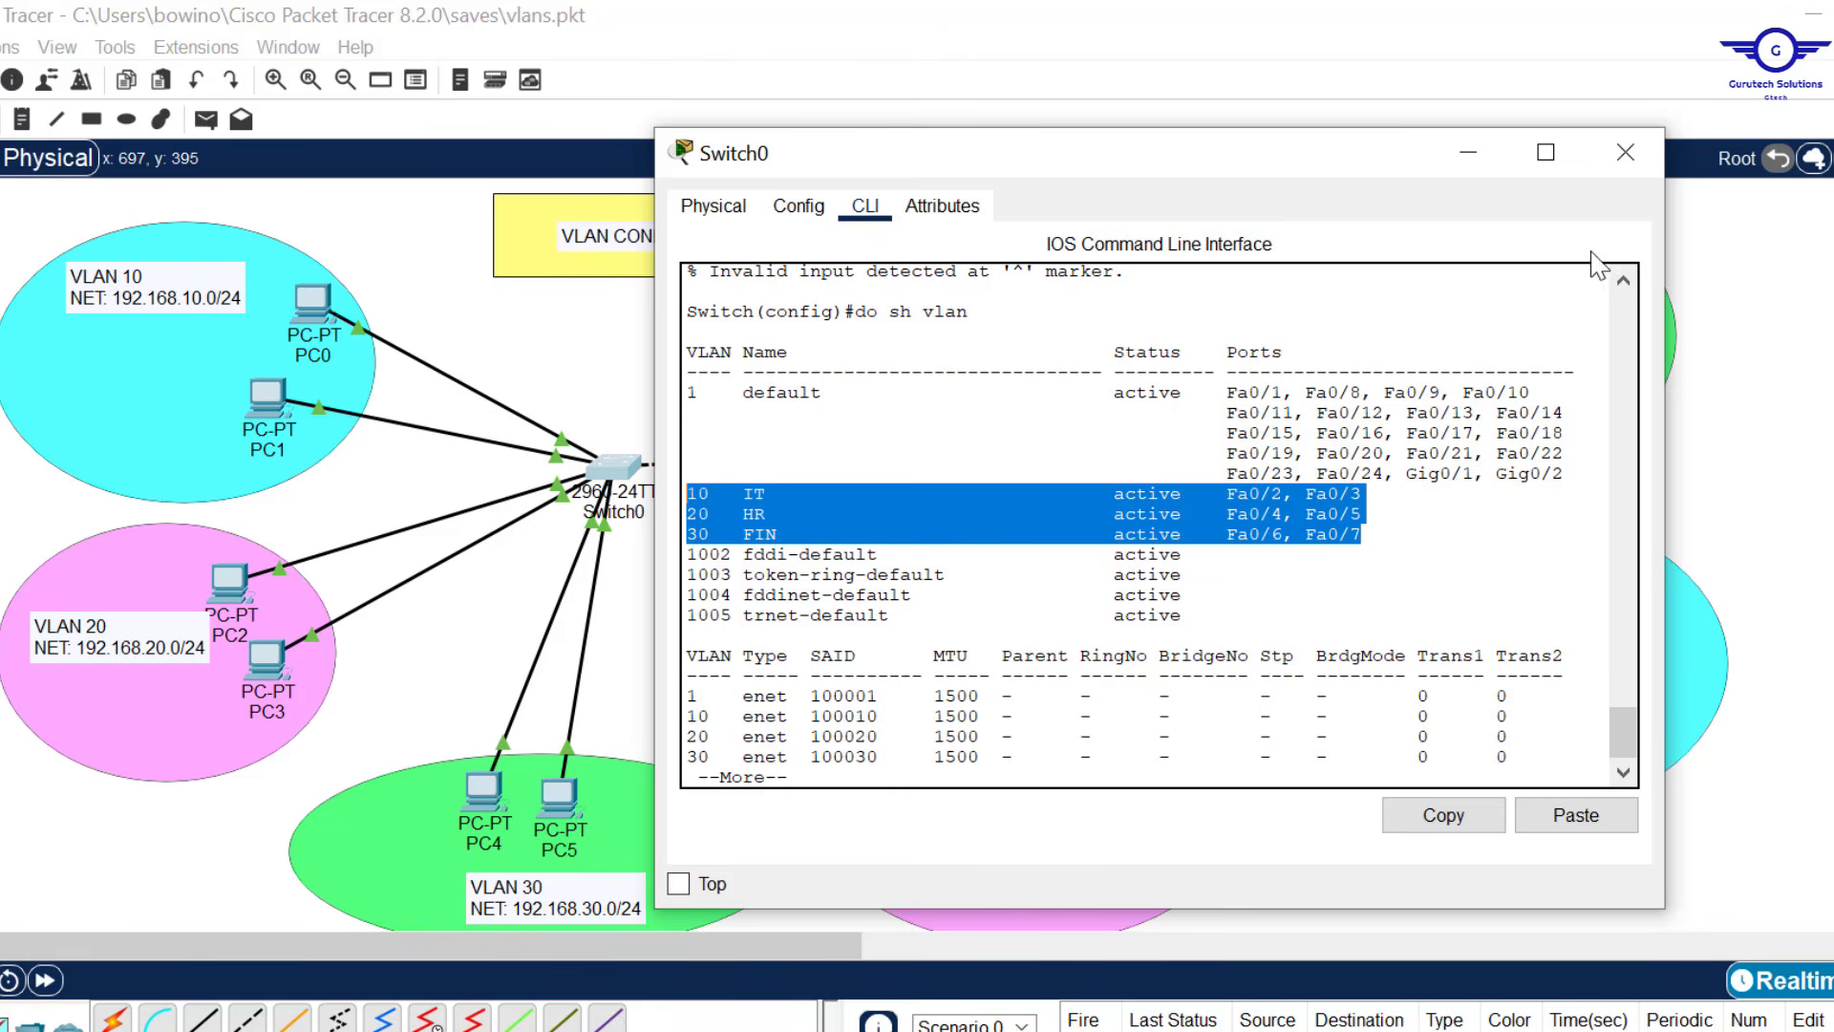
left_click(1625, 153)
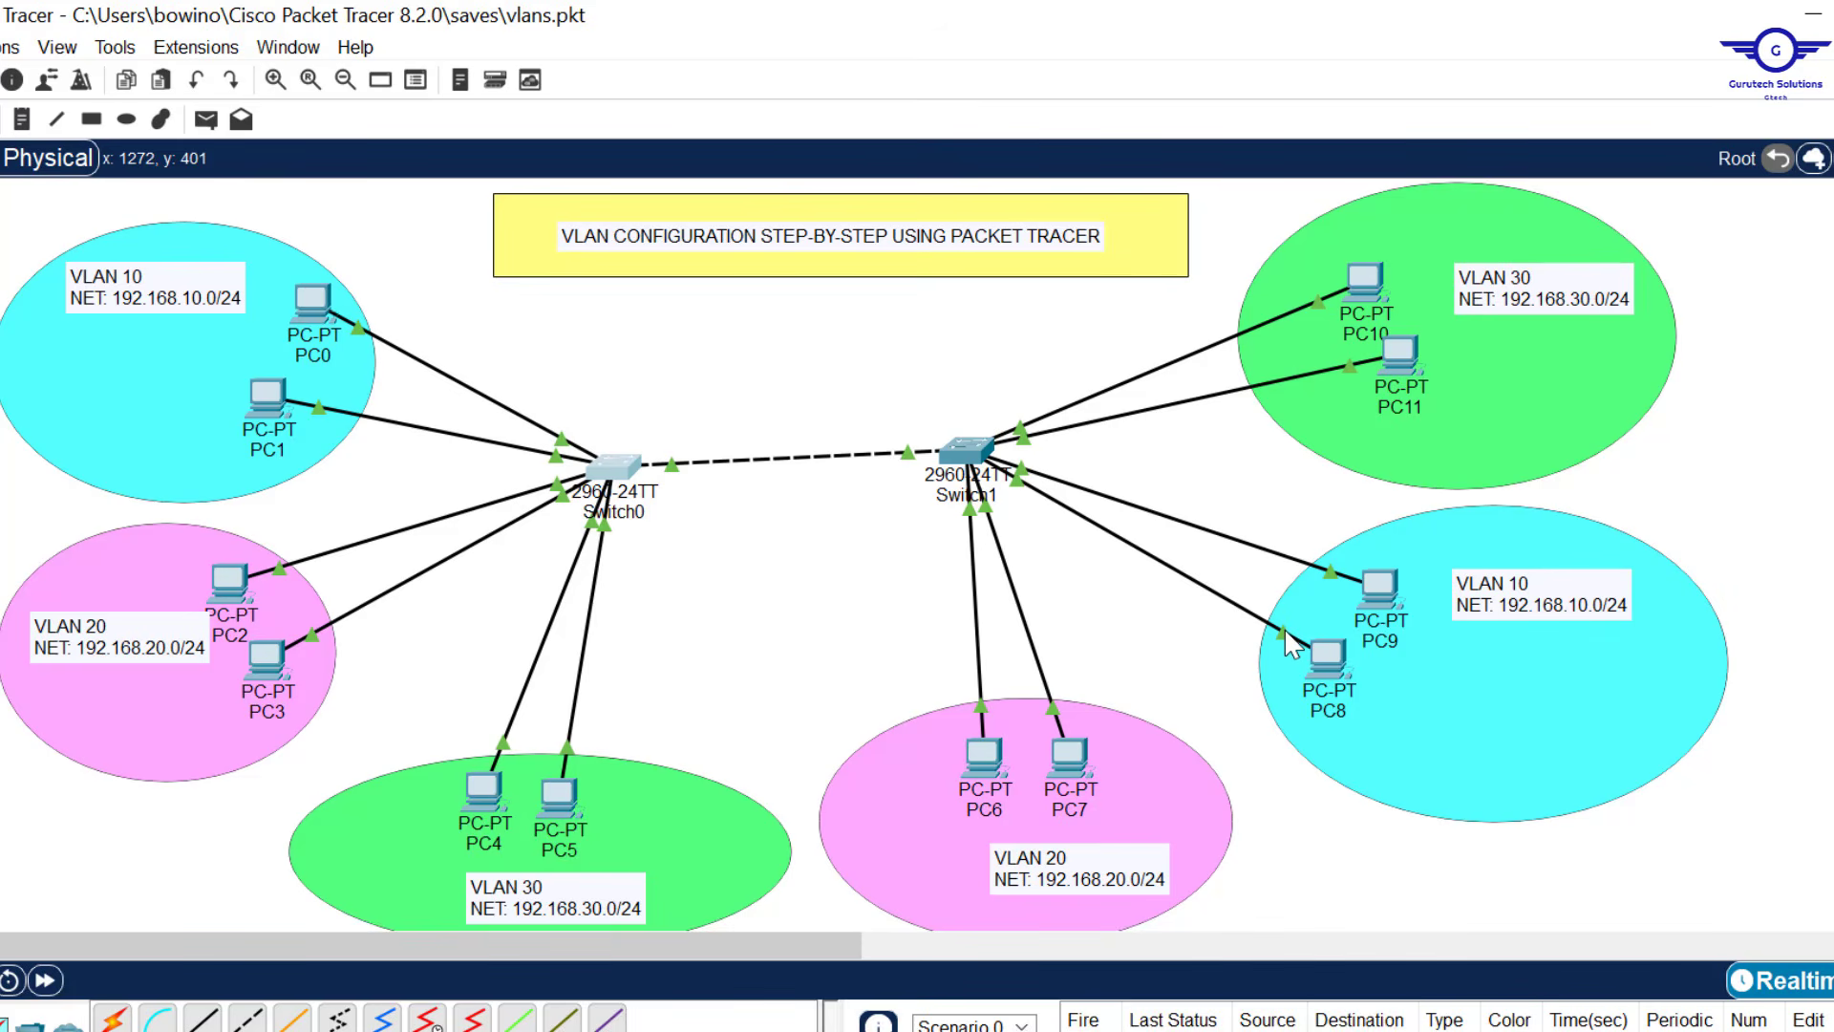
In the Switch1 CLI, set the interface range fa0/4-5 to access mode with switchport mode access.
left_click(963, 451)
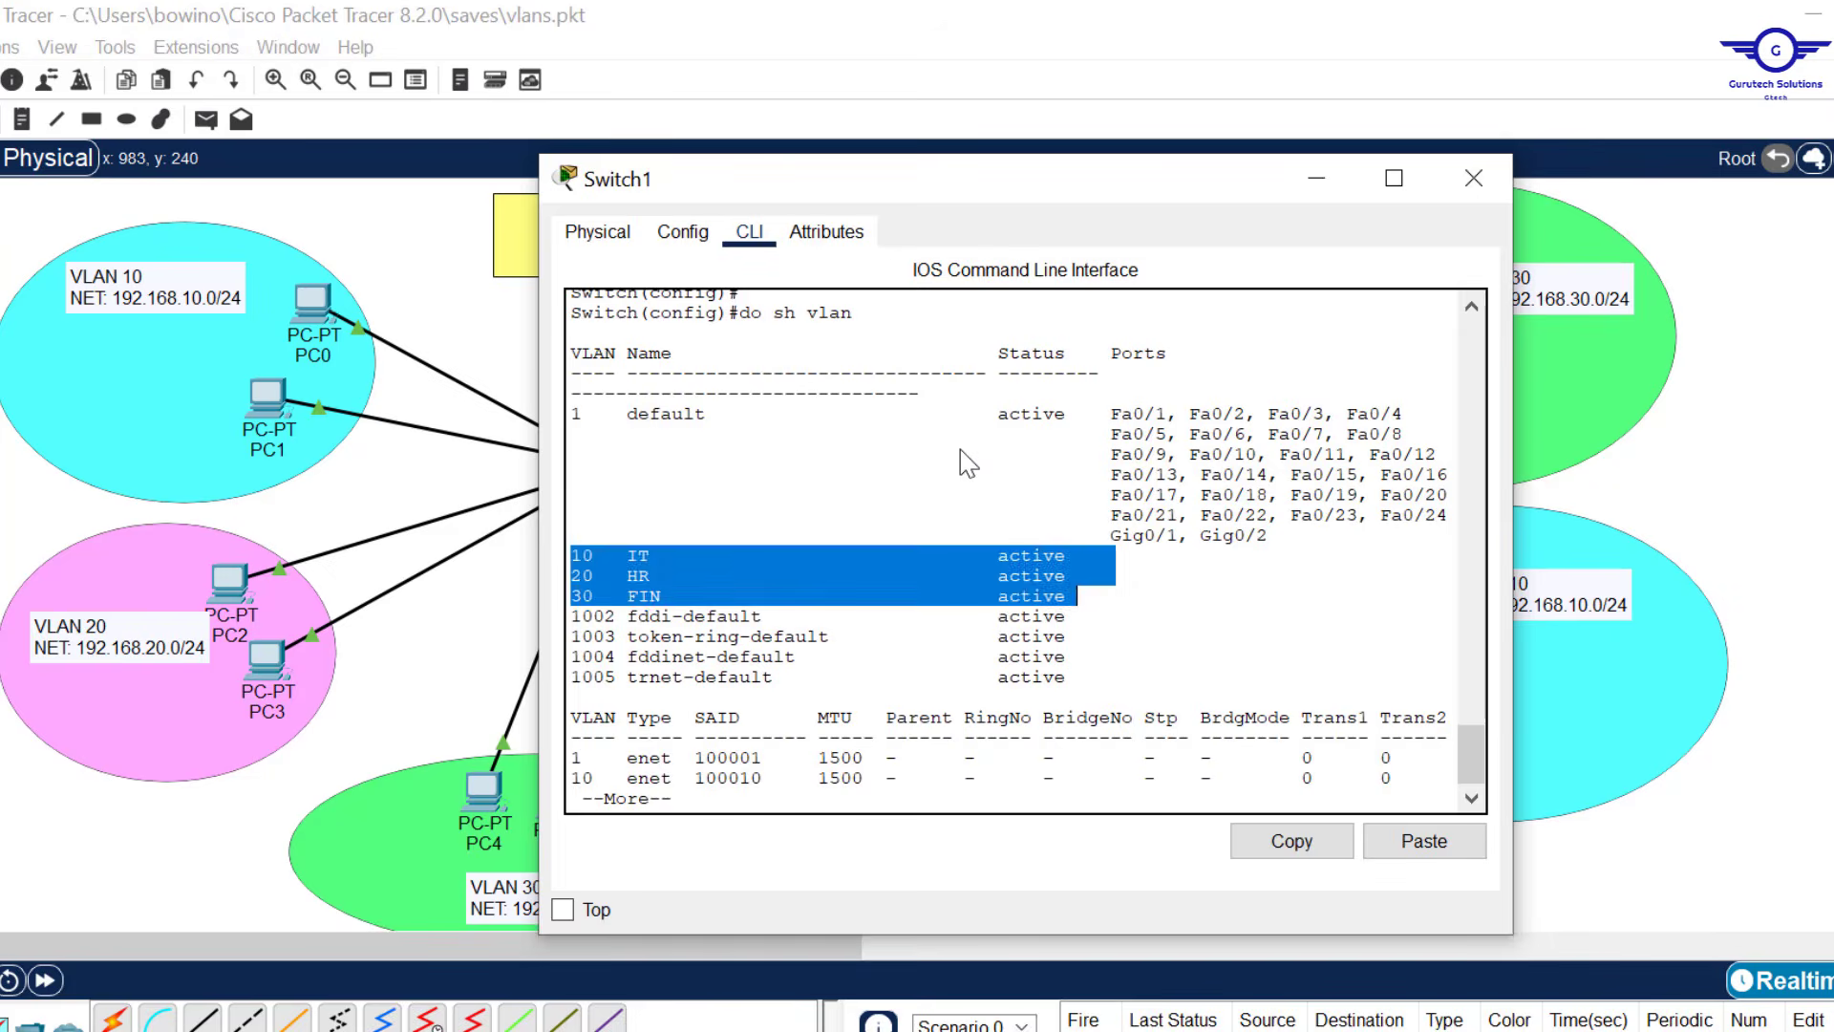
left_click(923, 683)
type("int range fa0/4-5")
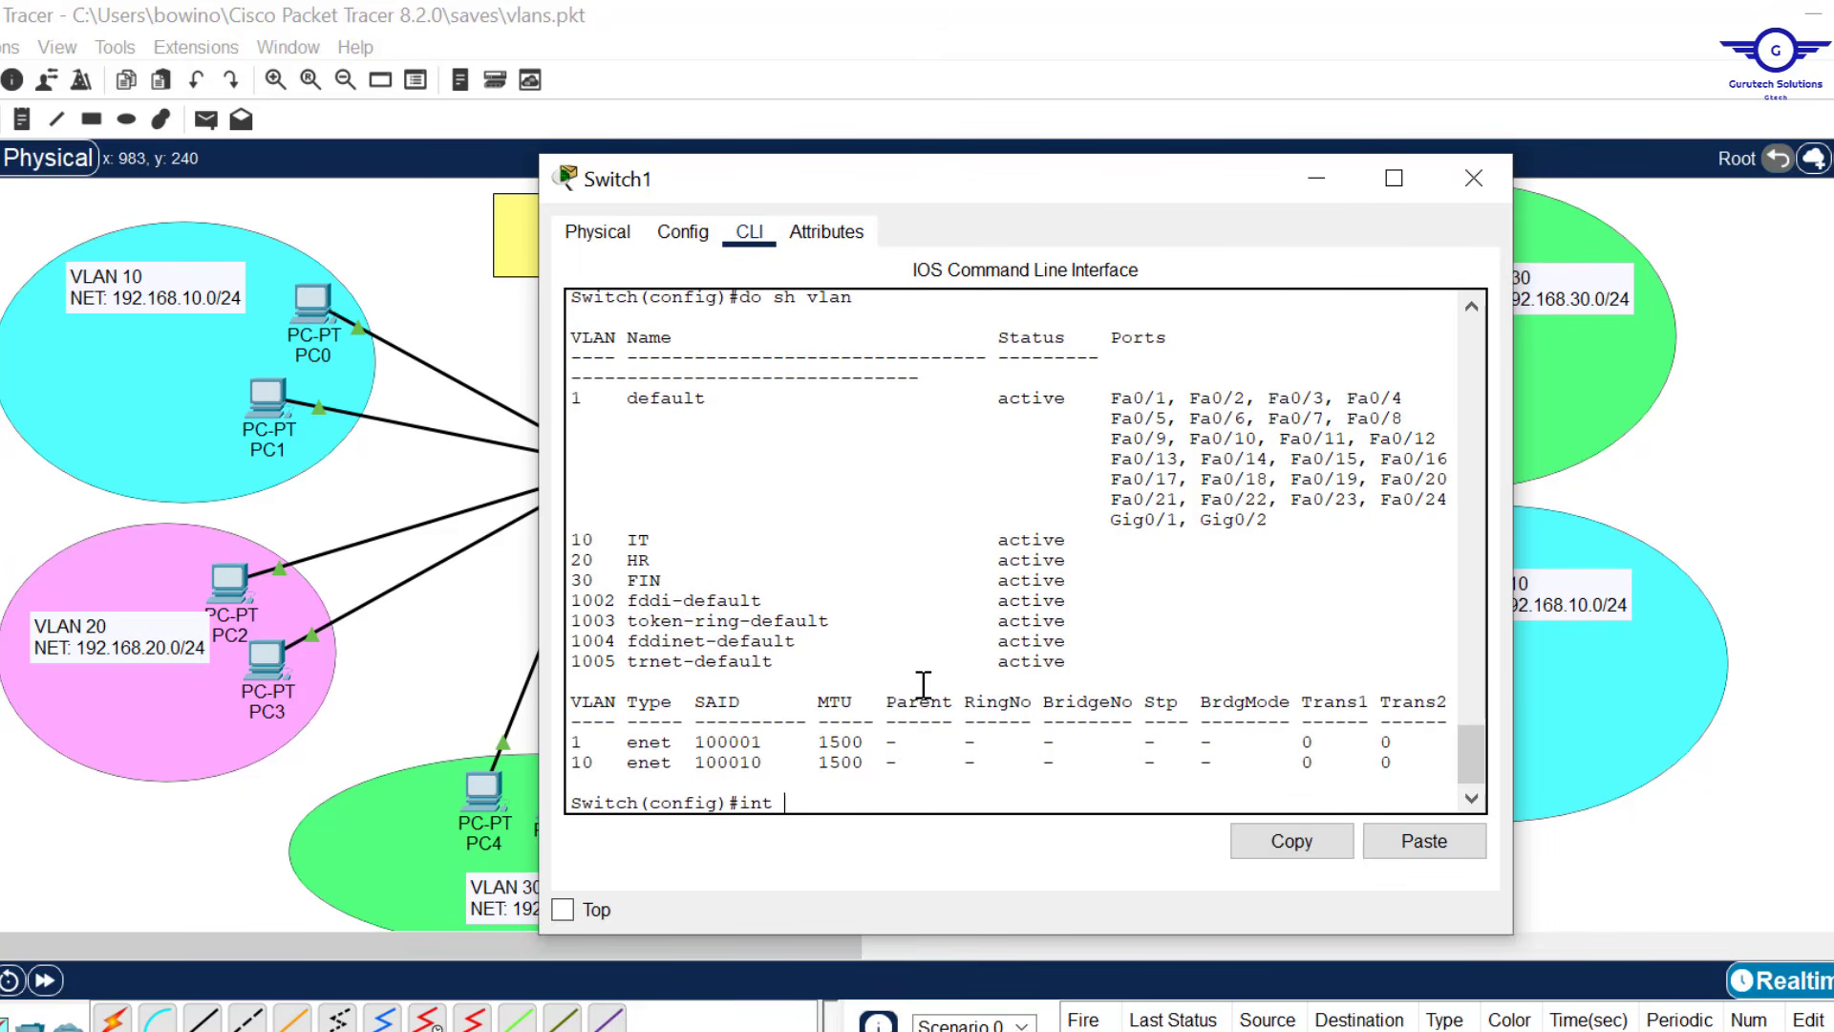
key("Return")
type("swi")
key("Tab")
type("m")
key("Tab")
type("a")
key("Tab")
key("Return")
Assign Switch1 ports fa0/4-5 to VLAN 10 with switchport access vlan 10 and exit to global configuration mode.
type("swi")
key("Tab")
type("a")
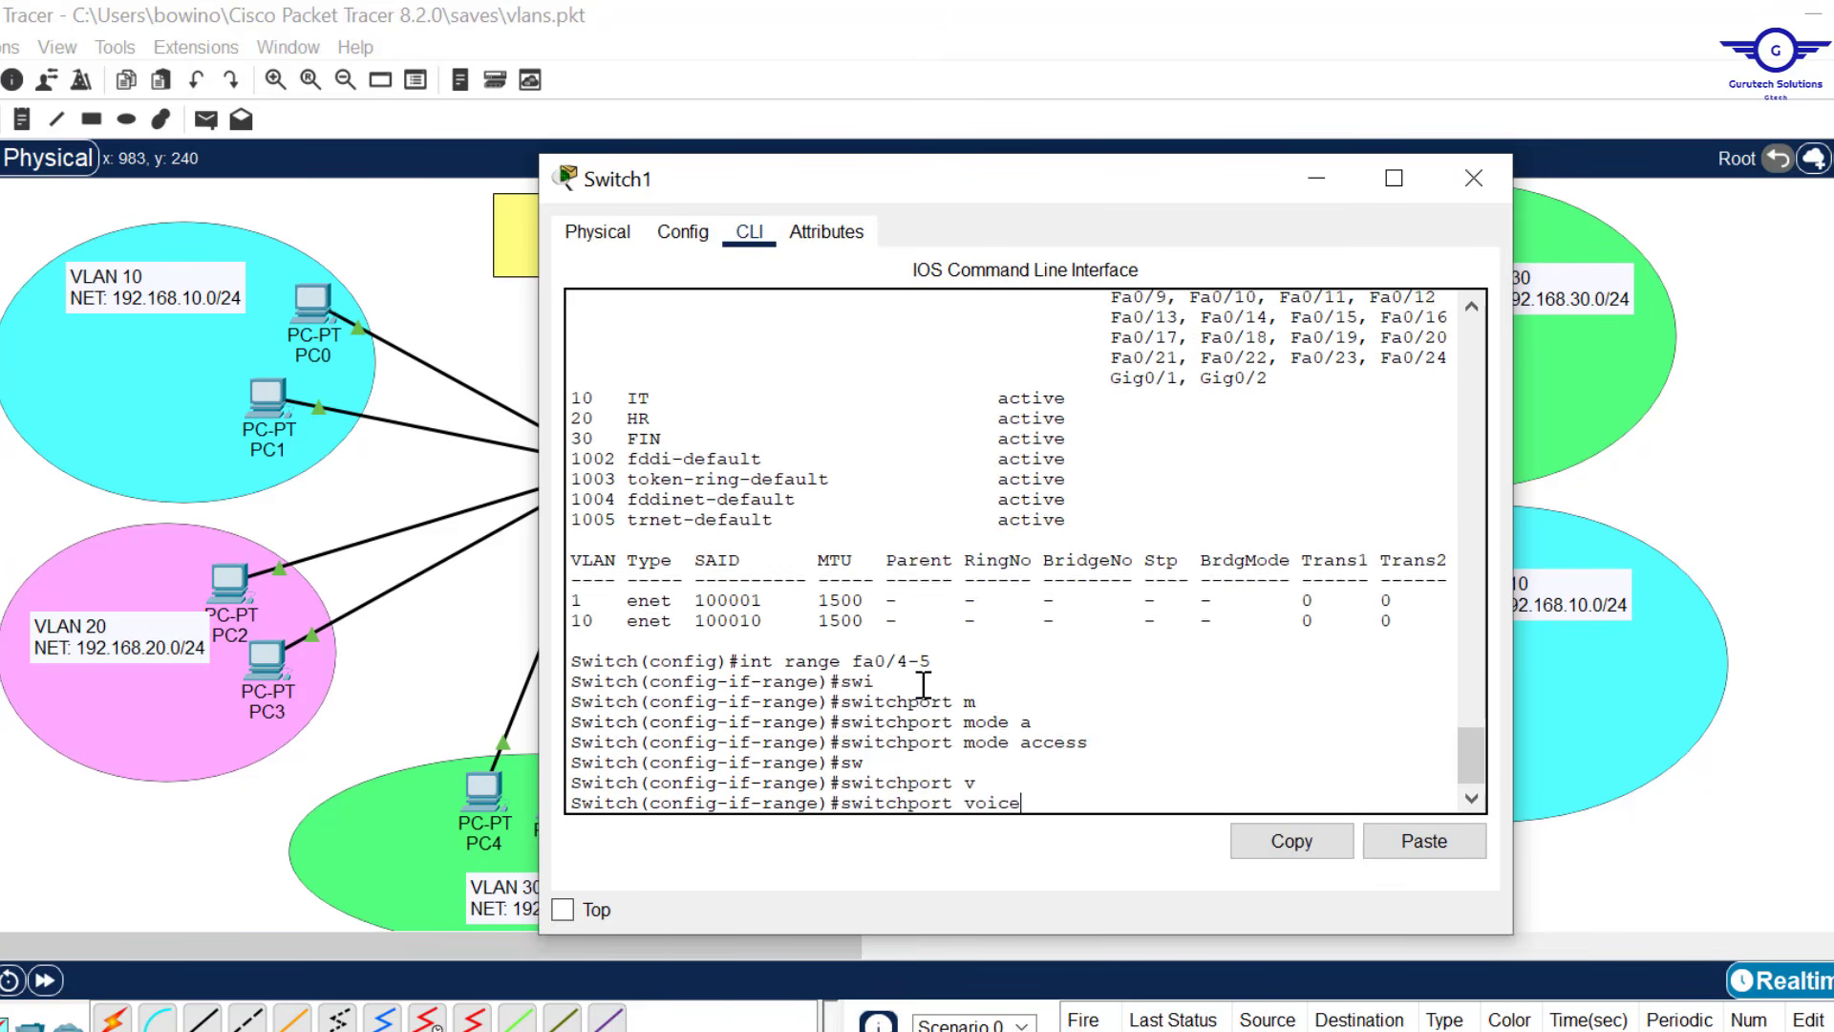
key("Tab")
type("v")
key("Tab")
type("10")
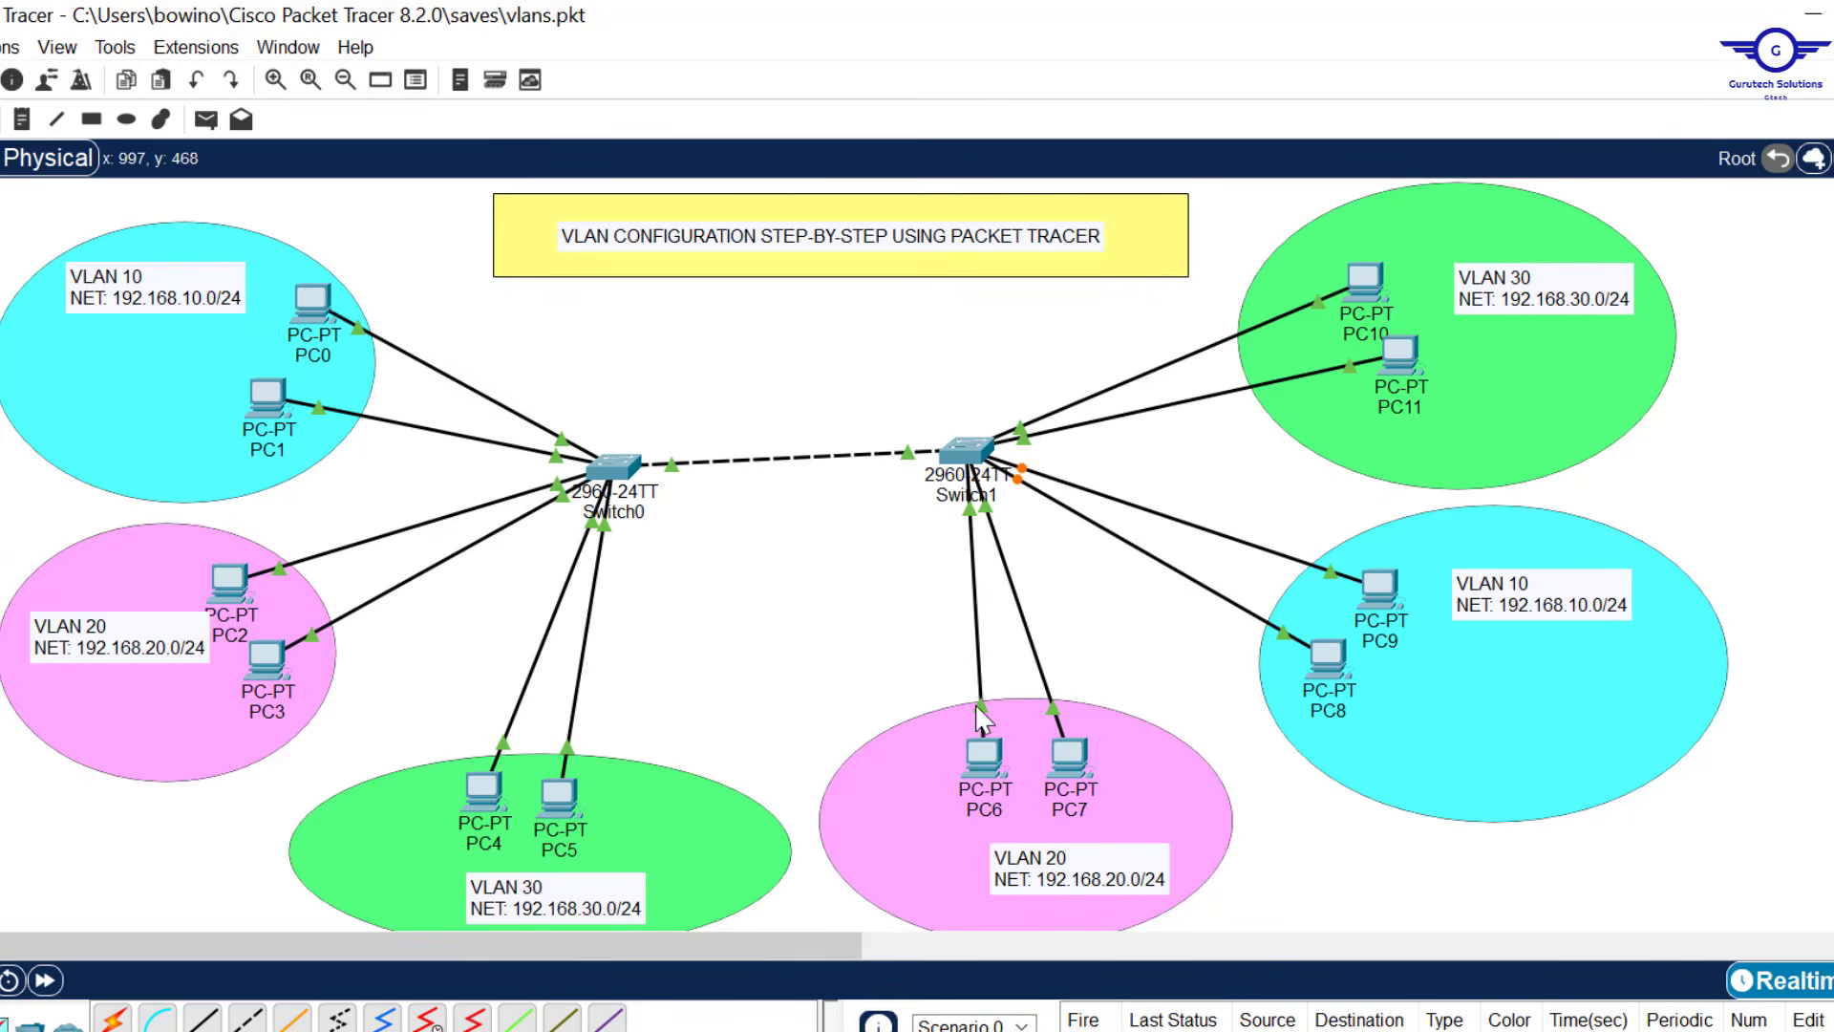
Configure Switch1 ports fa0/2-3, used by PC6 and PC7, as access ports in VLAN 20 and exit to global configuration mode.
left_click(969, 451)
type("int range fa0/2-3")
key("Return")
type("swit\tm\ta\t ")
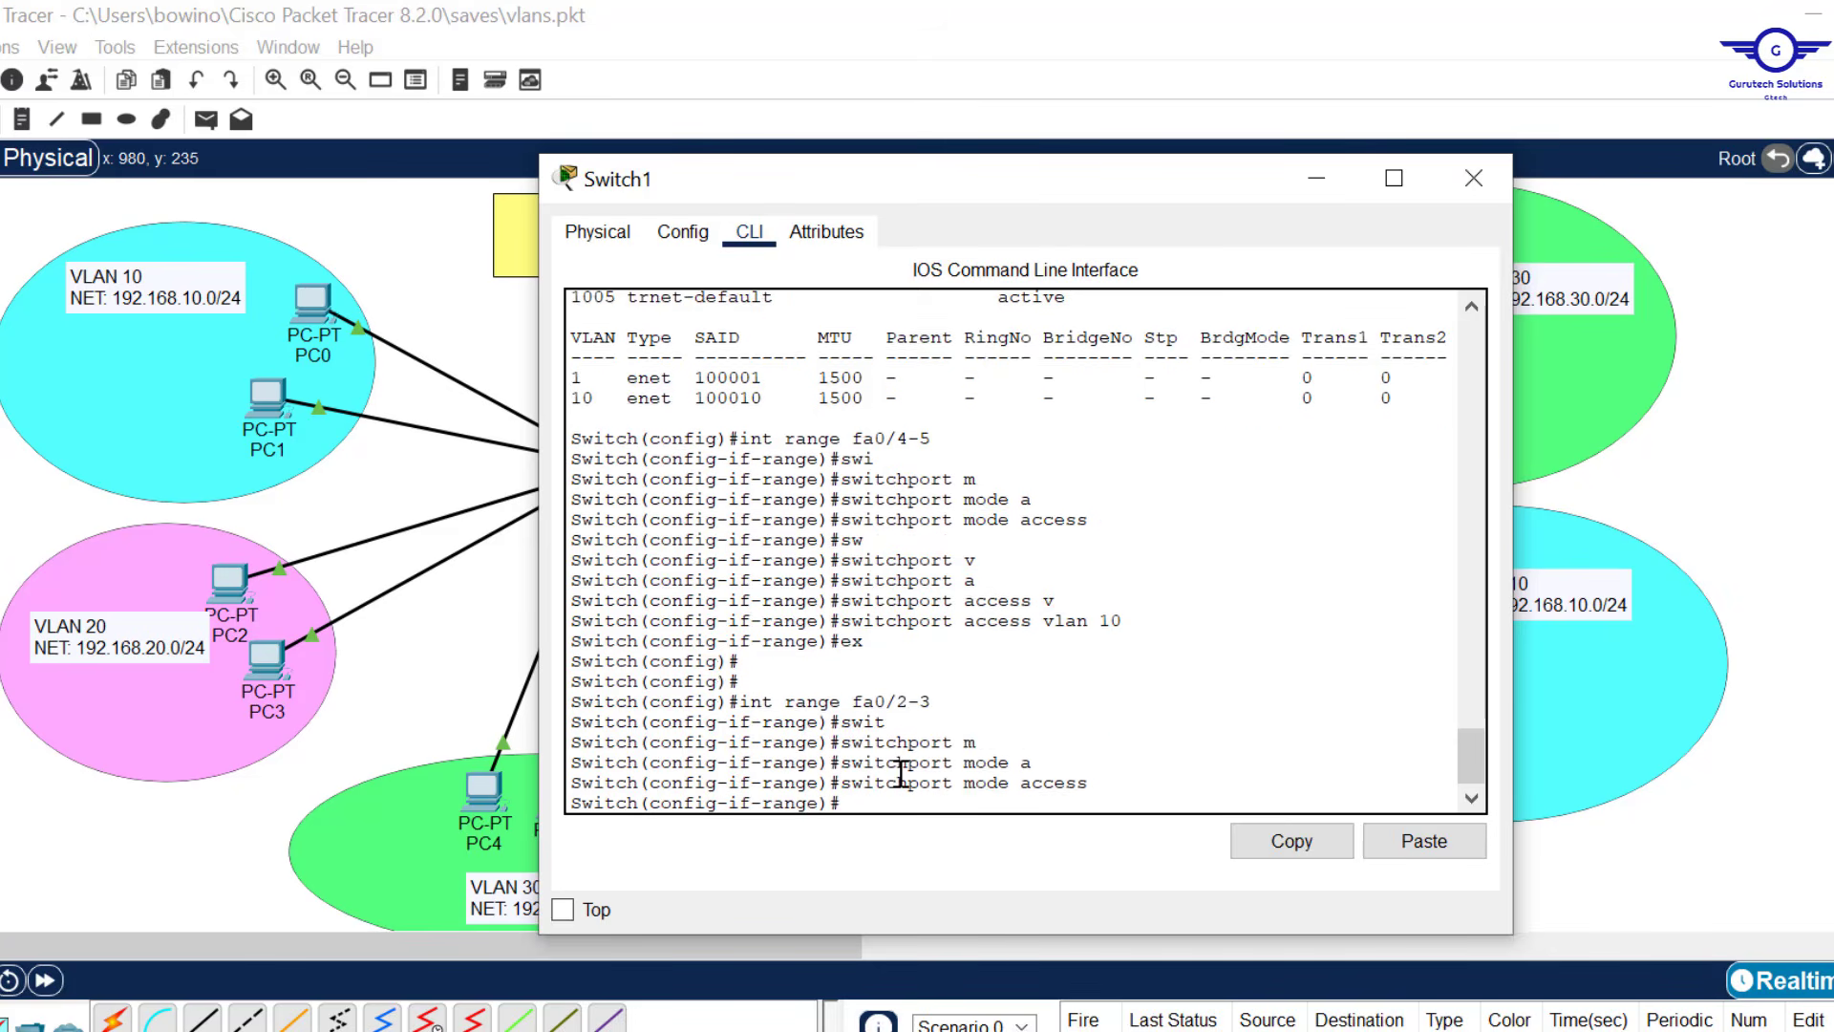
type("sw\tac\tv\t20 ex")
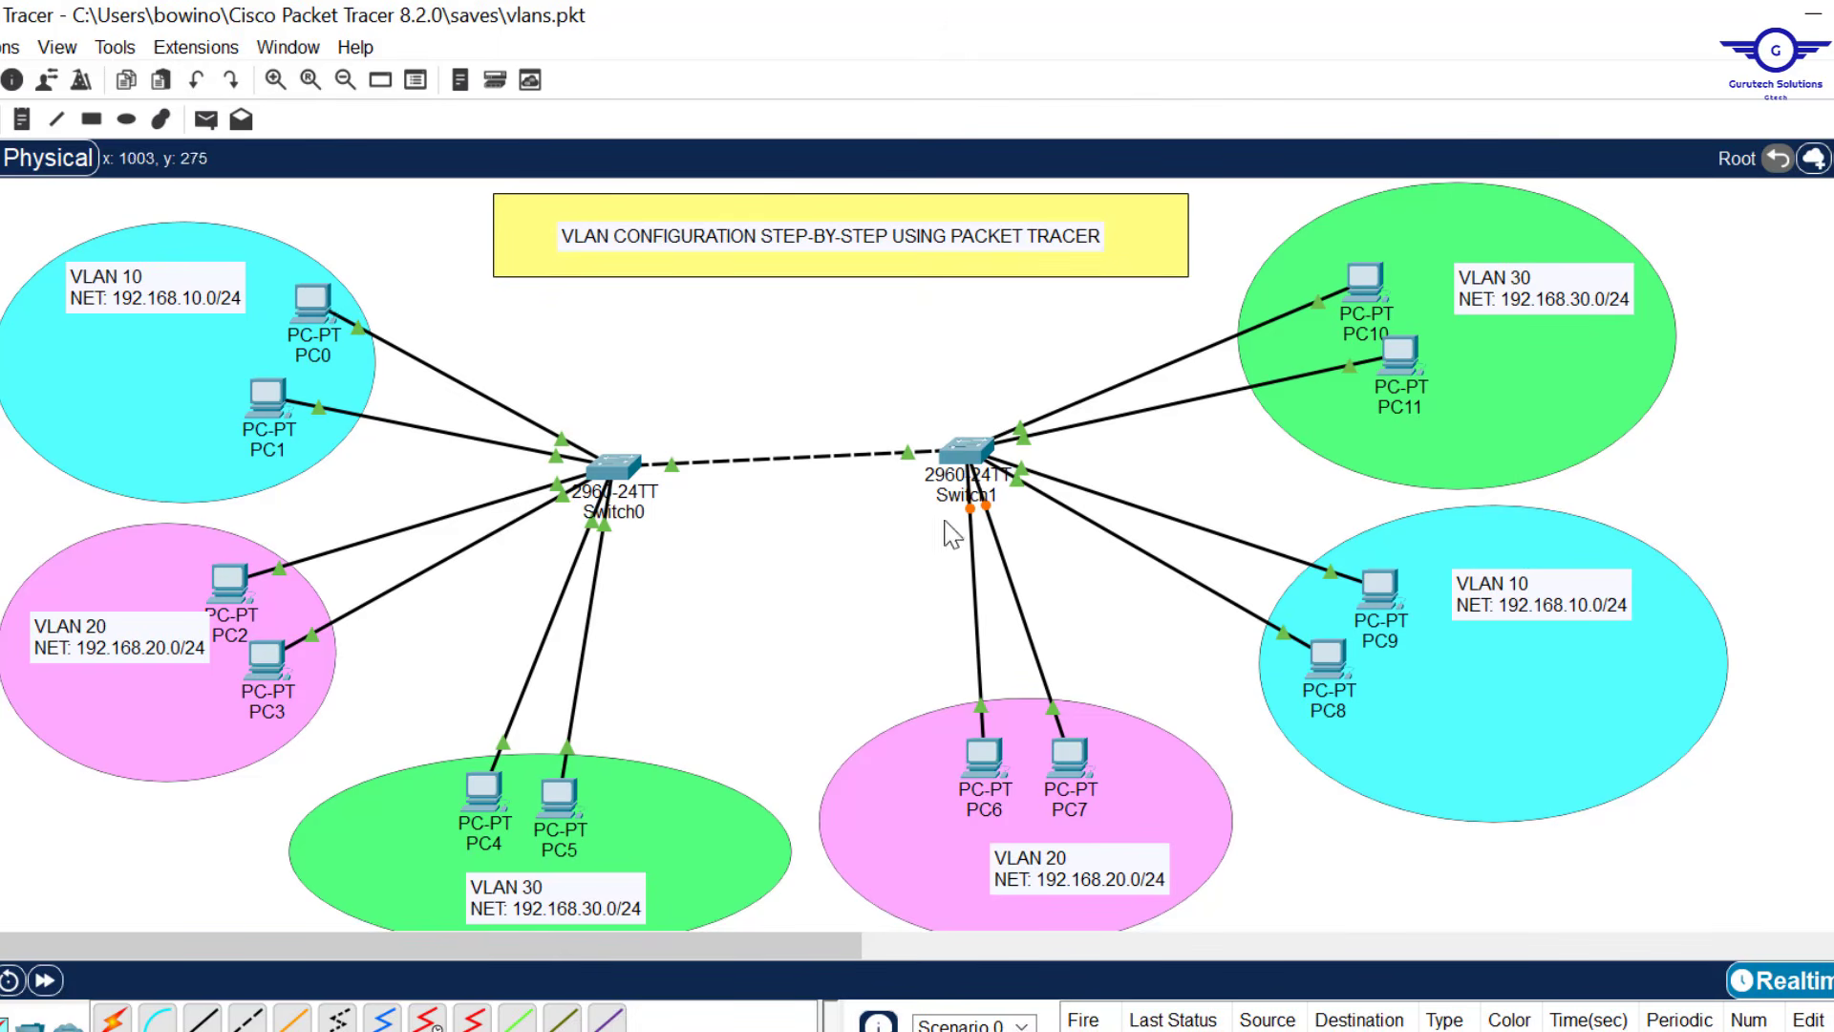
Configure Switch1 ports fa0/6-7 as access ports in VLAN 30 and exit to global configuration mode.
left_click(963, 451)
type("int range")
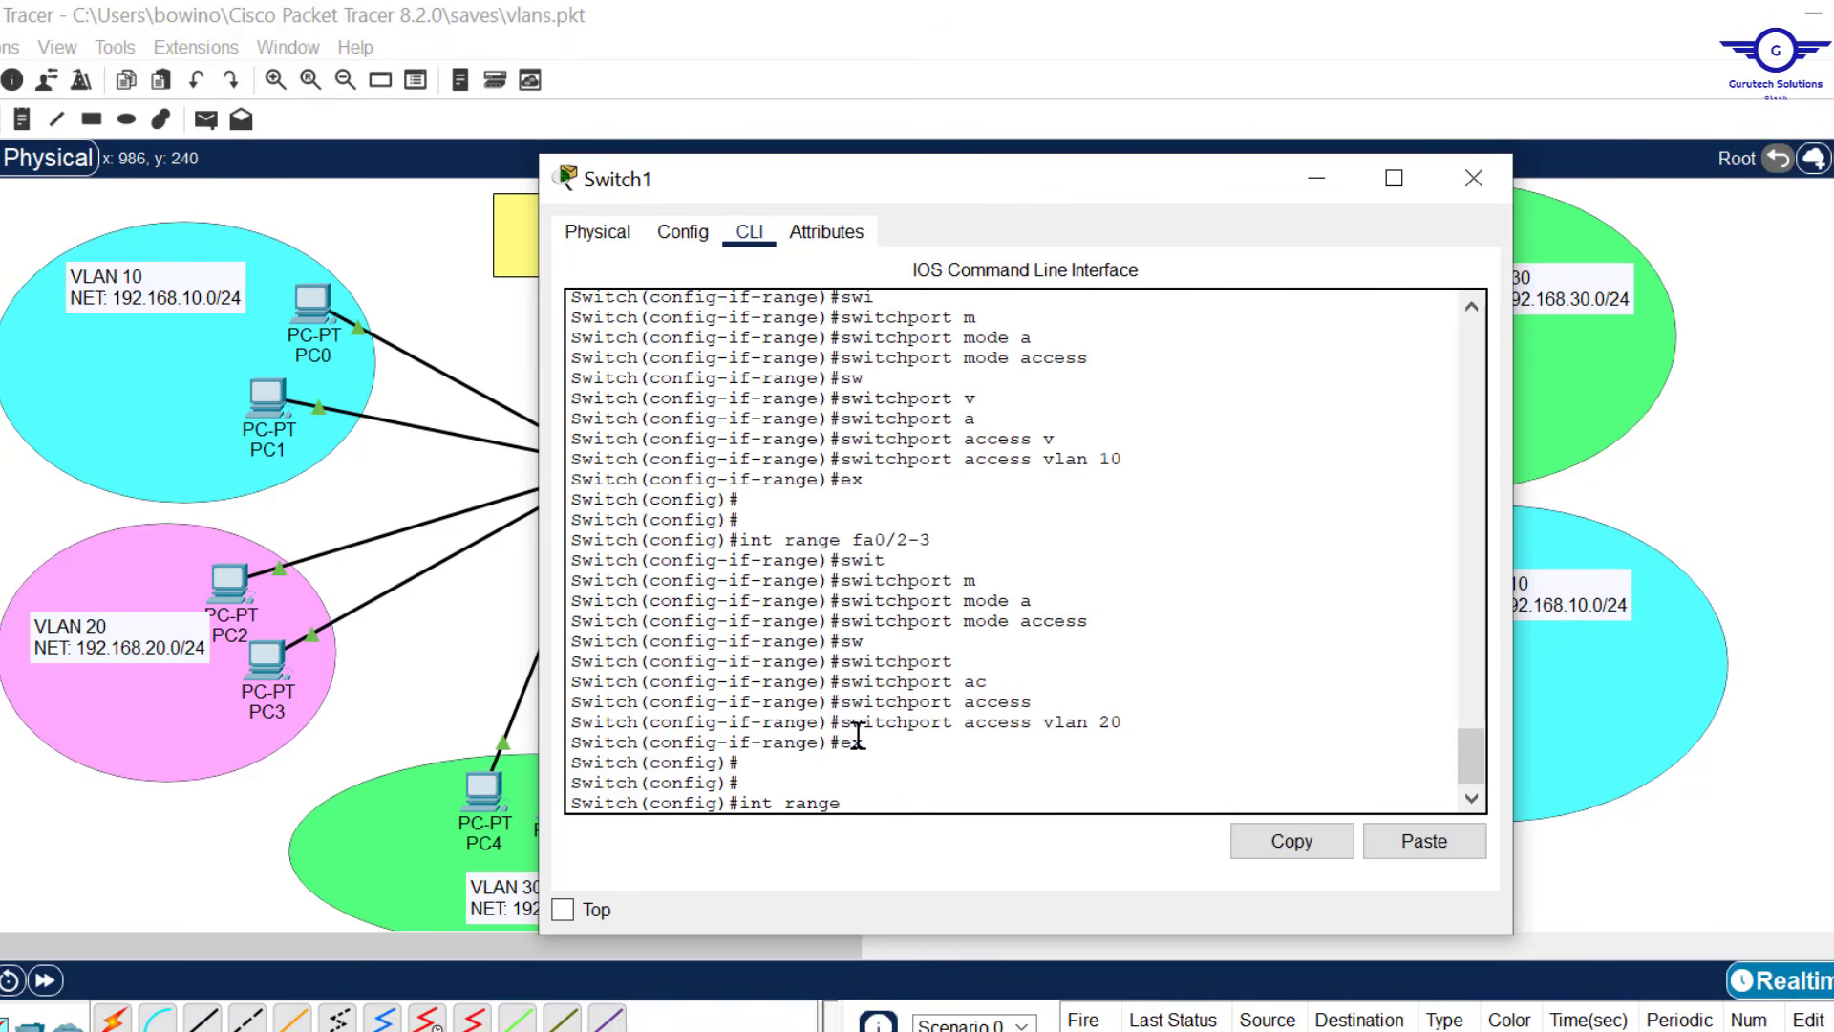
type(" fa0/6-7")
key("Return")
type("sw\tm\ta\t sw\tac\tv\t30 exit   ")
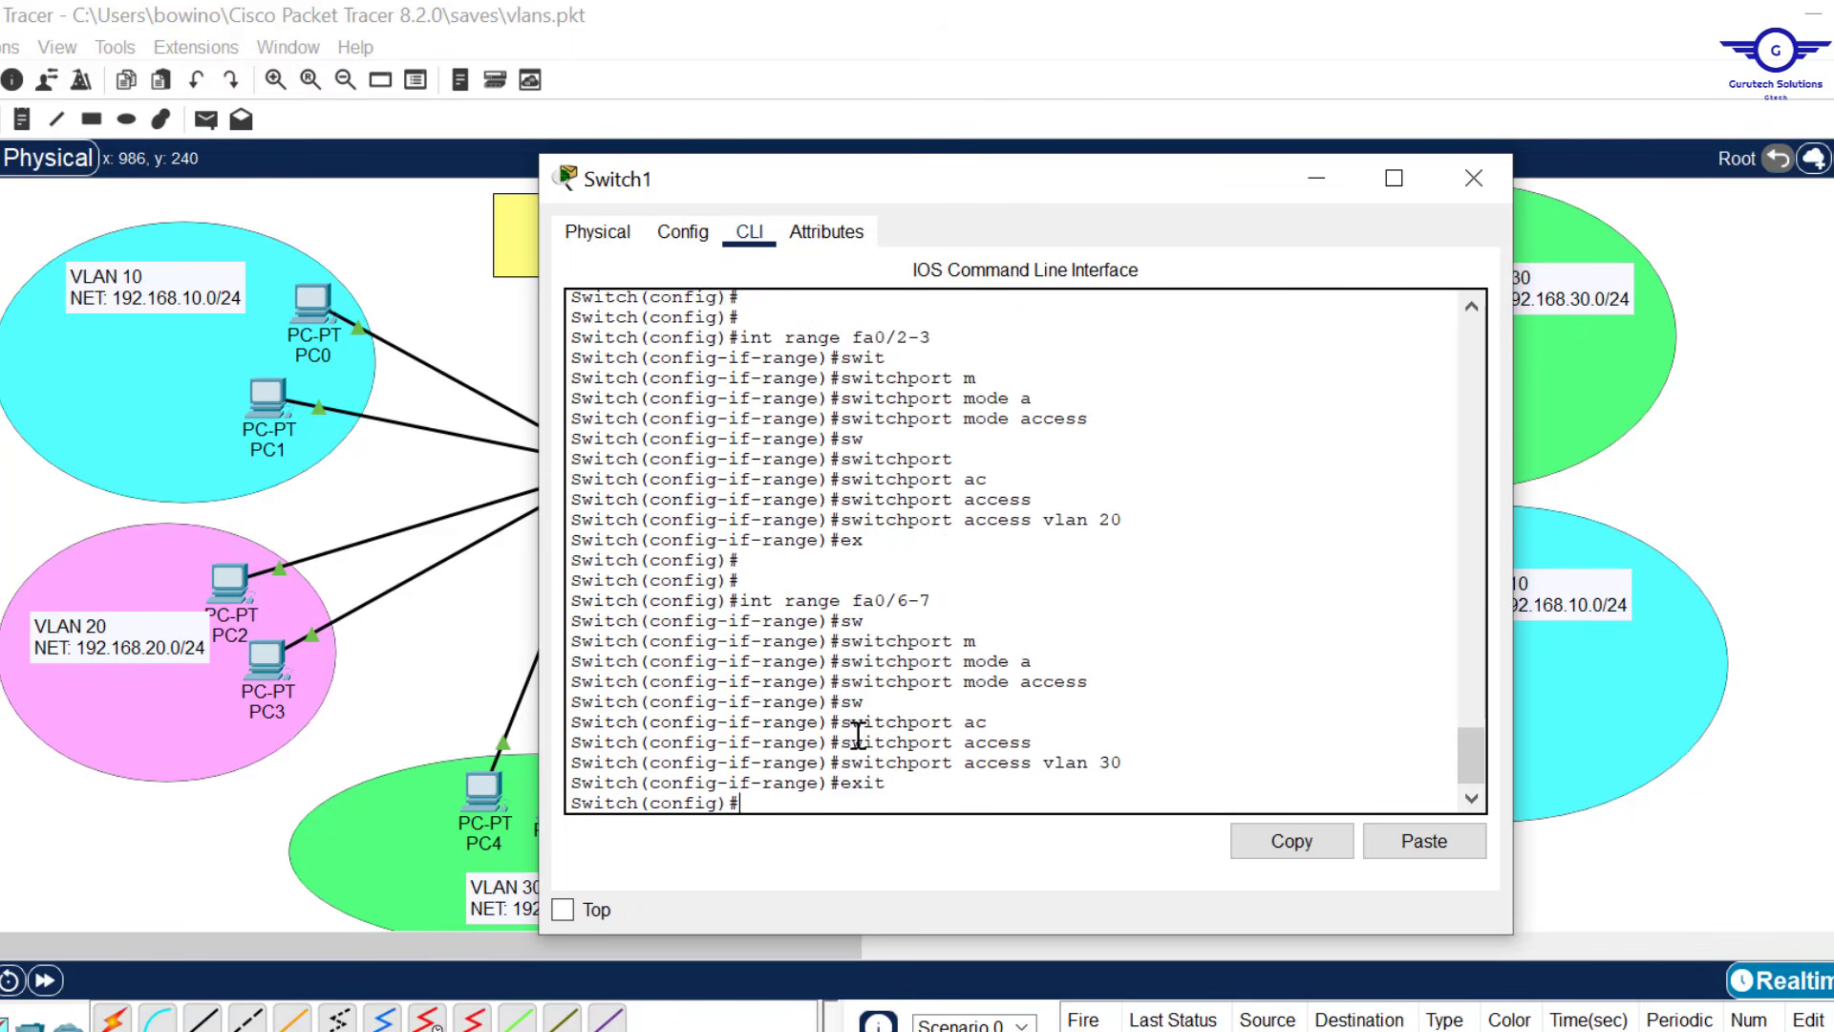
Save the Switch1 configuration with do wr.
type("do wr")
key("Return")
key("Return")
Display the VLAN table on Switch1 with do sh vlan and examine the ports assigned to VLANs 10, 20 and 30.
type("do sh")
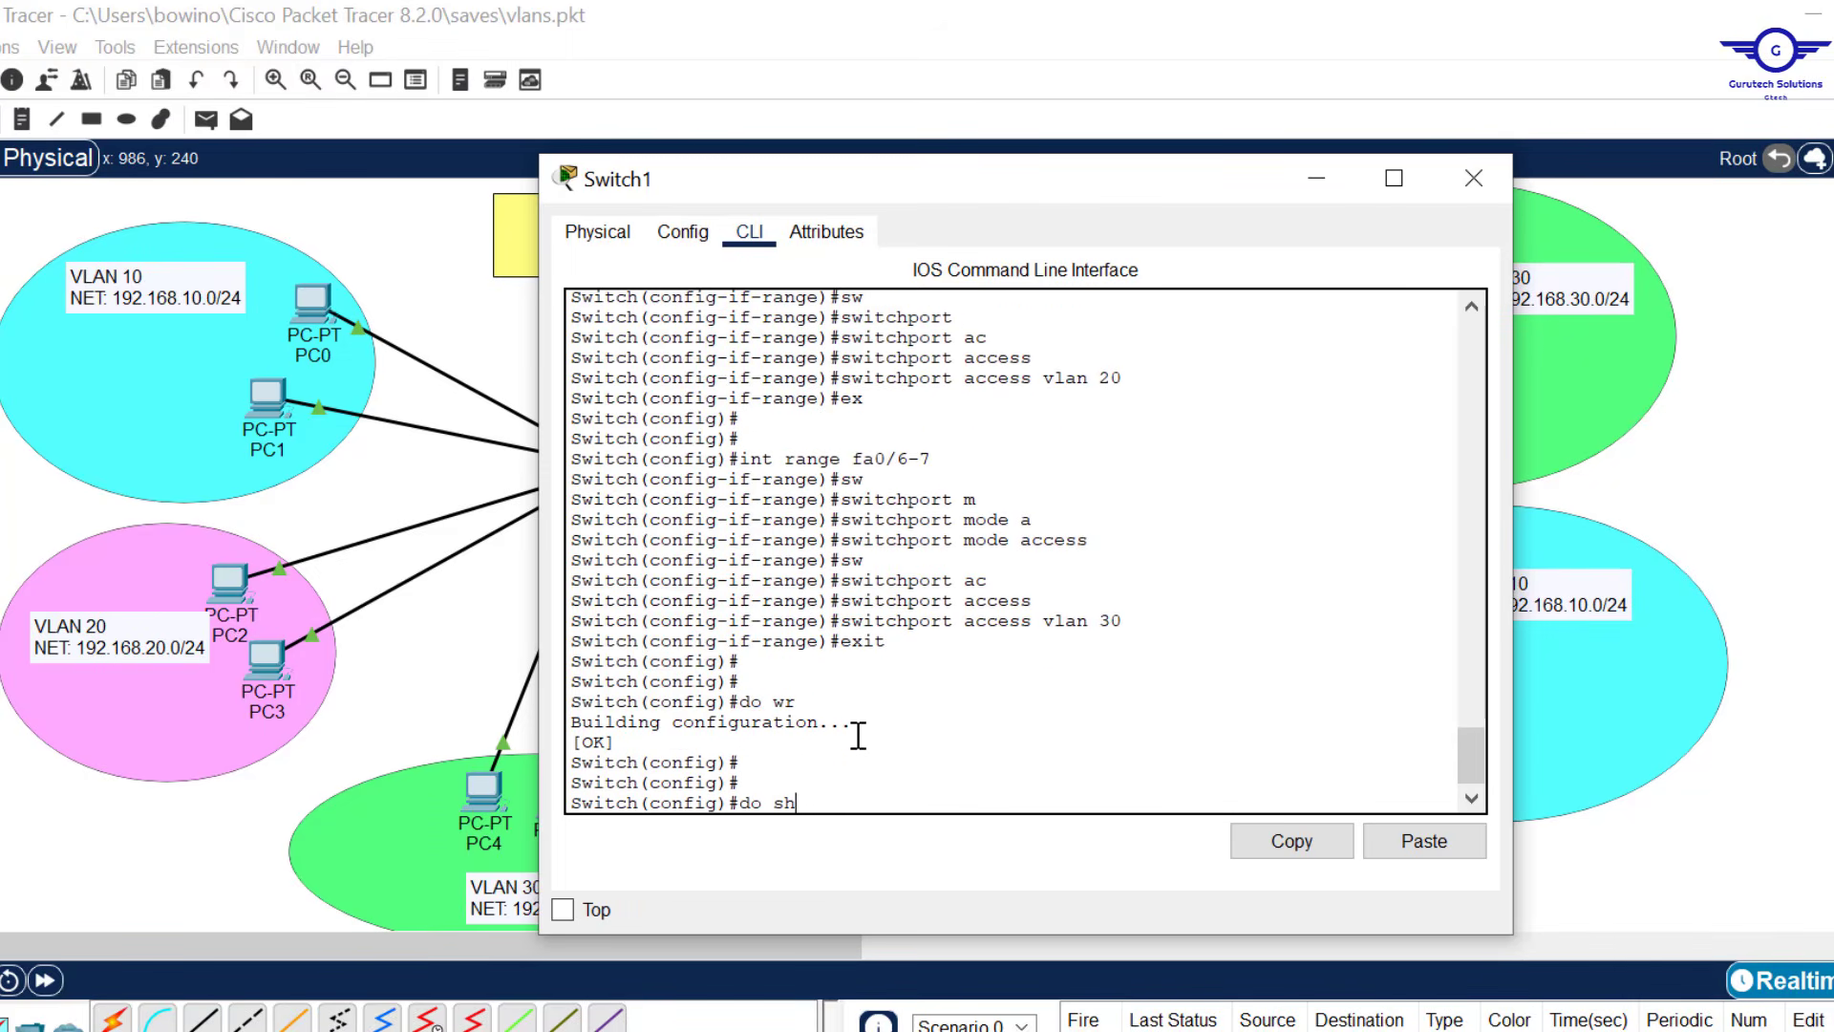
type(" vlan")
key("Return")
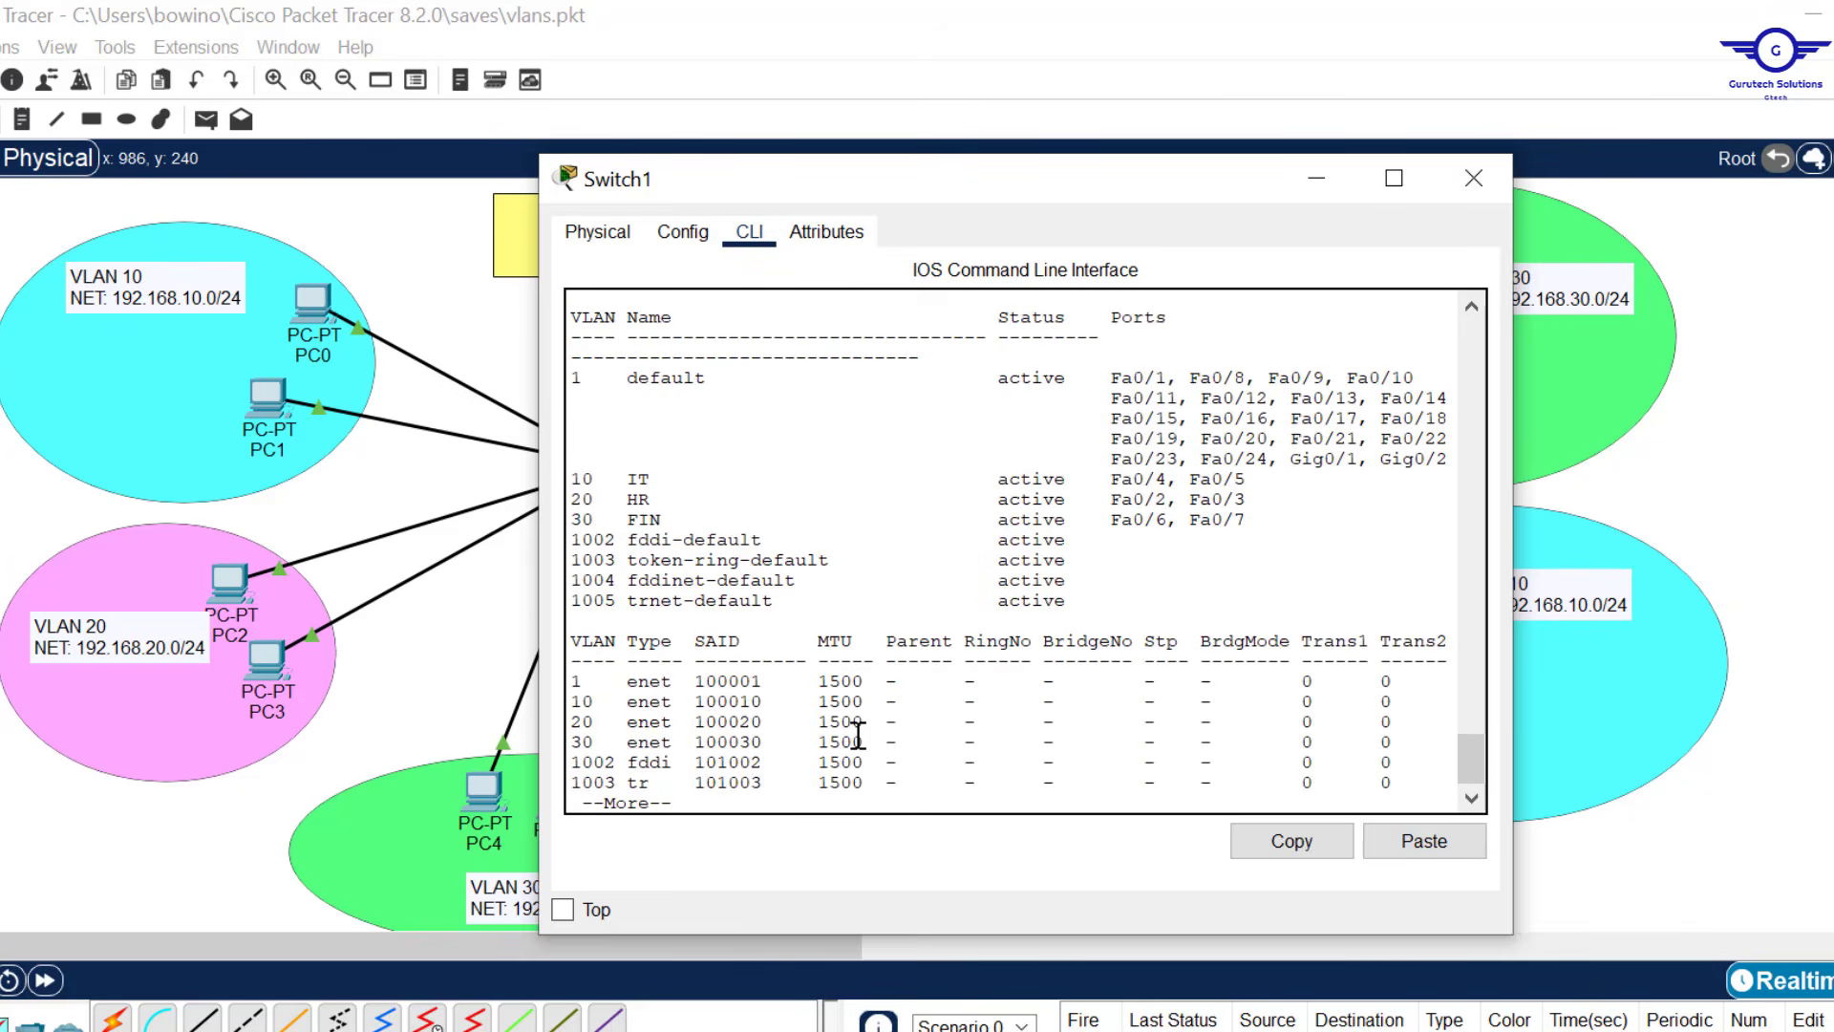
left_click_drag(1255, 532, 557, 487)
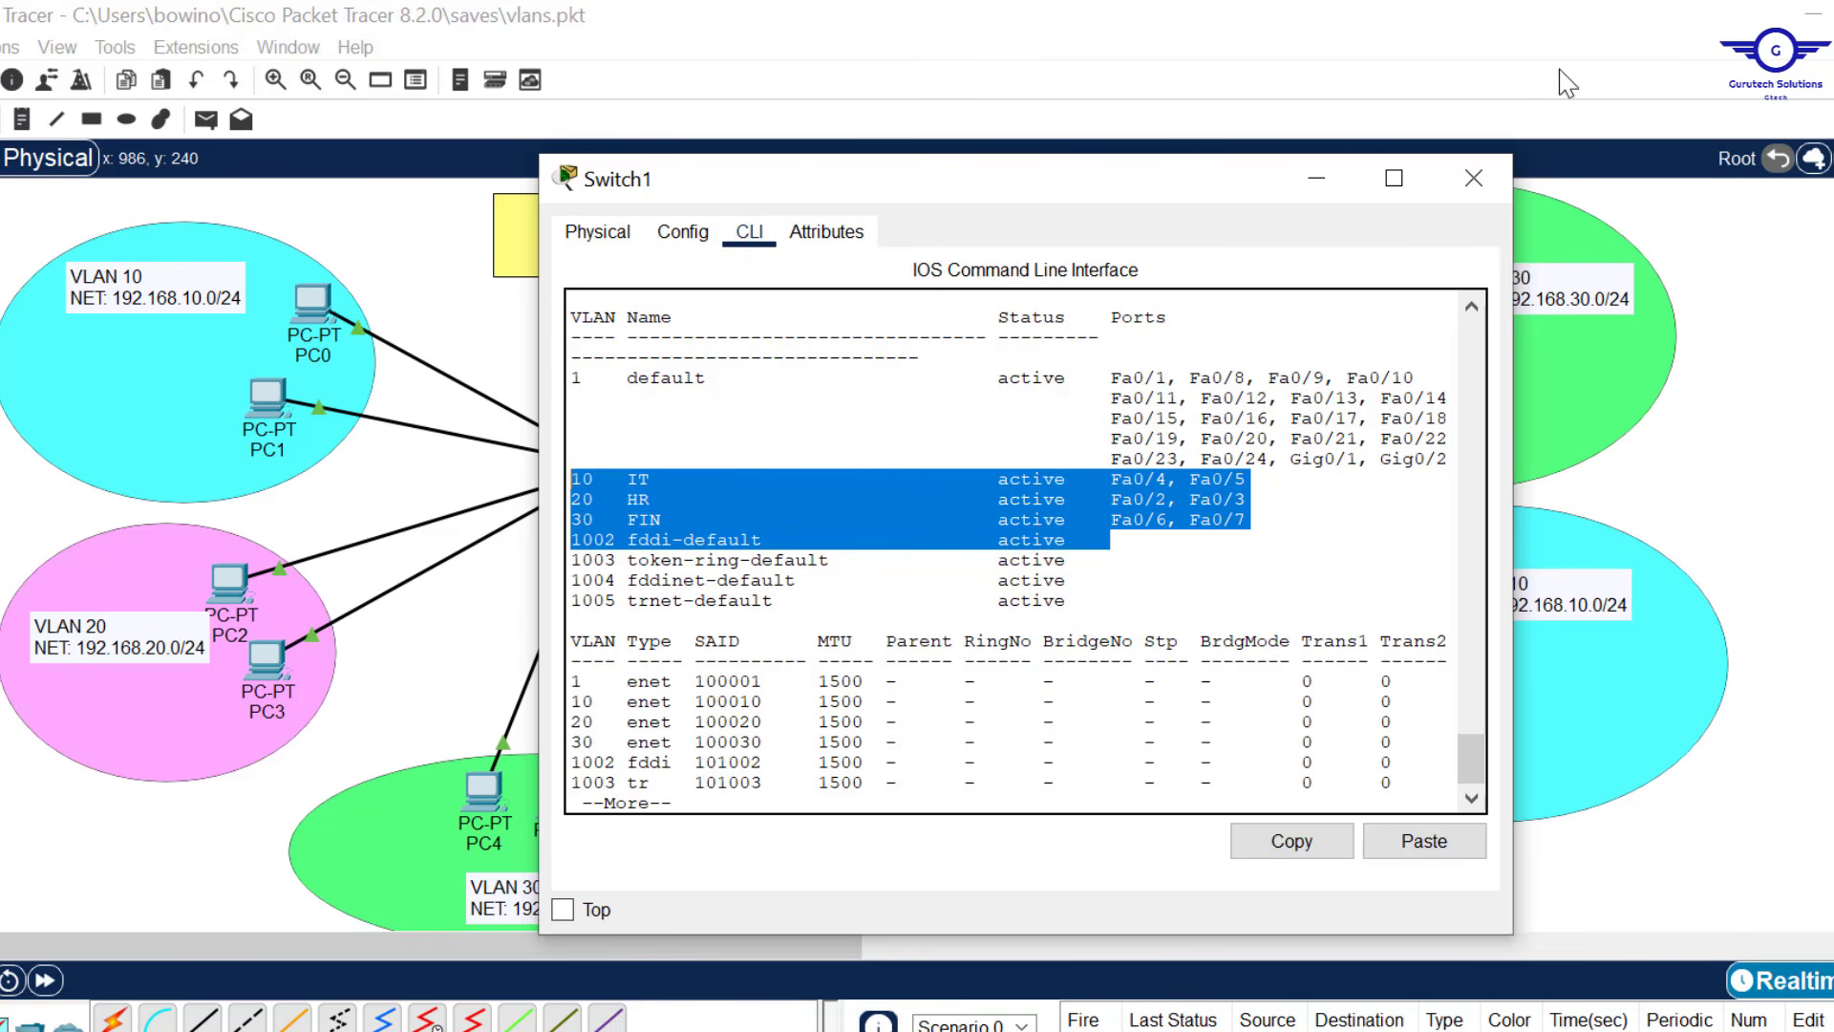
left_click(1474, 178)
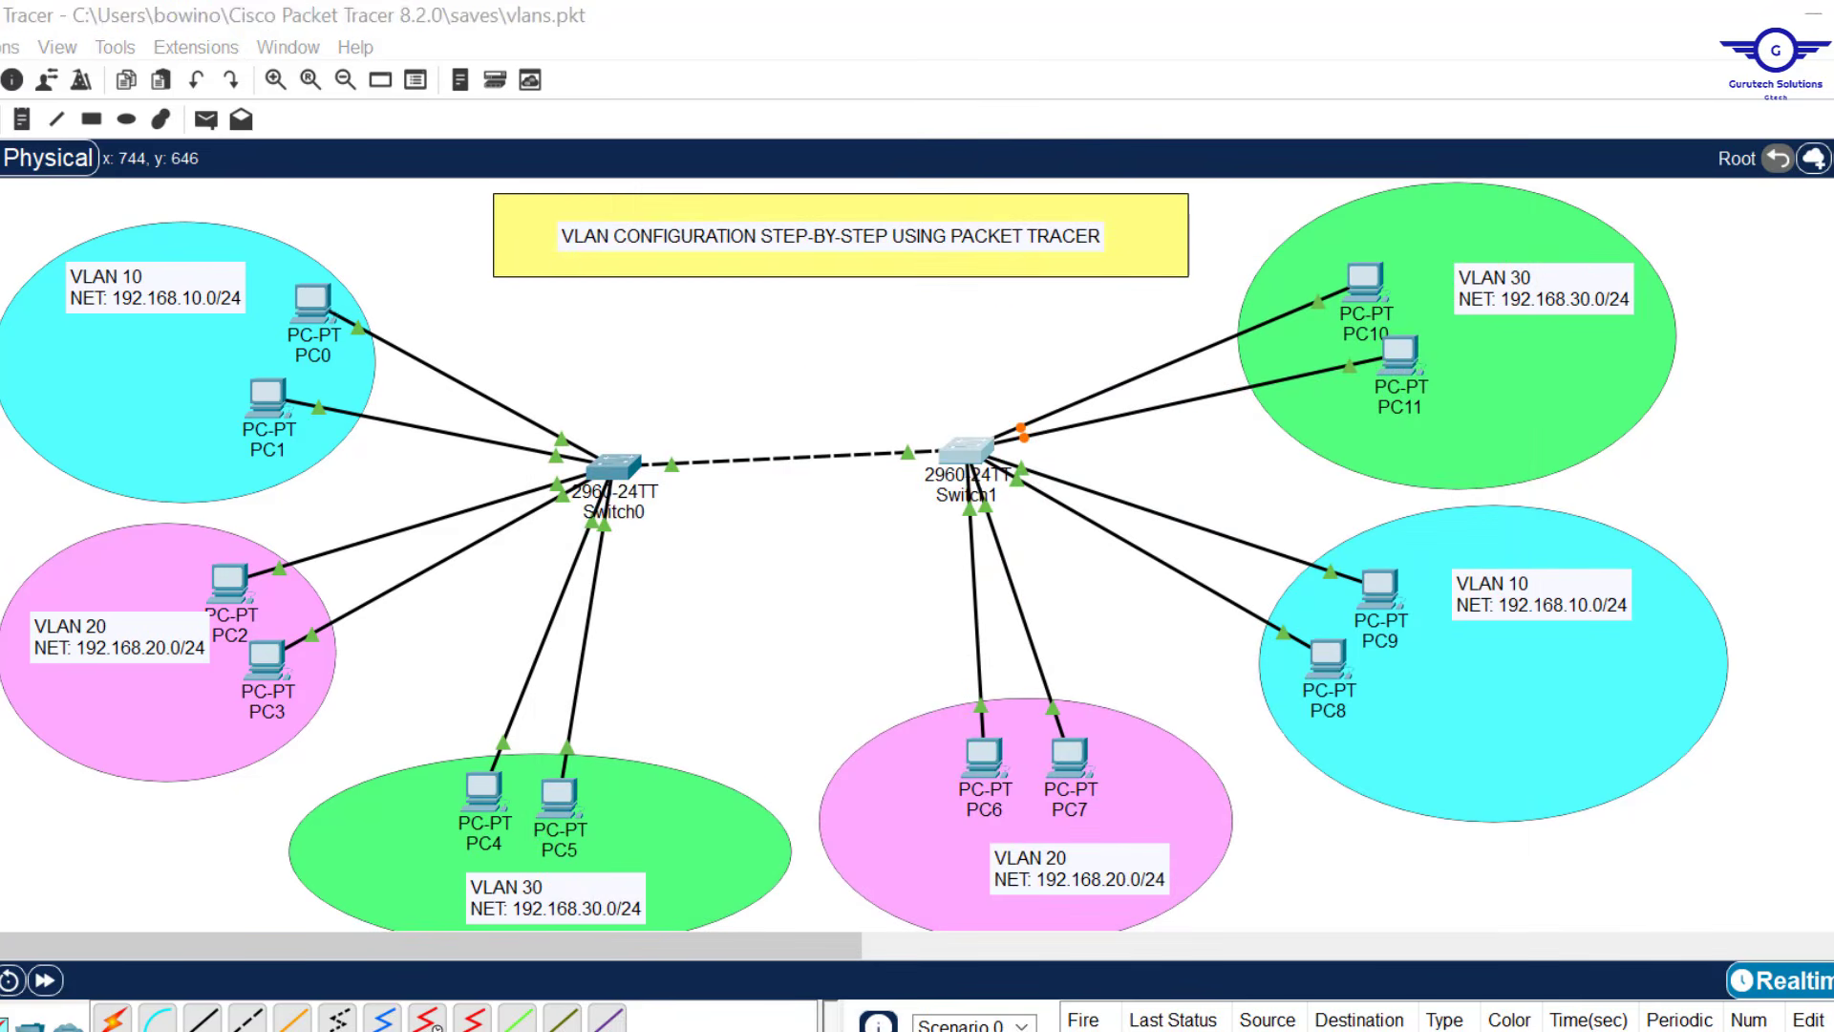
Switch to the Notepad notes and read step 5 on configuring trunk ports between the switches.
key("alt+Tab")
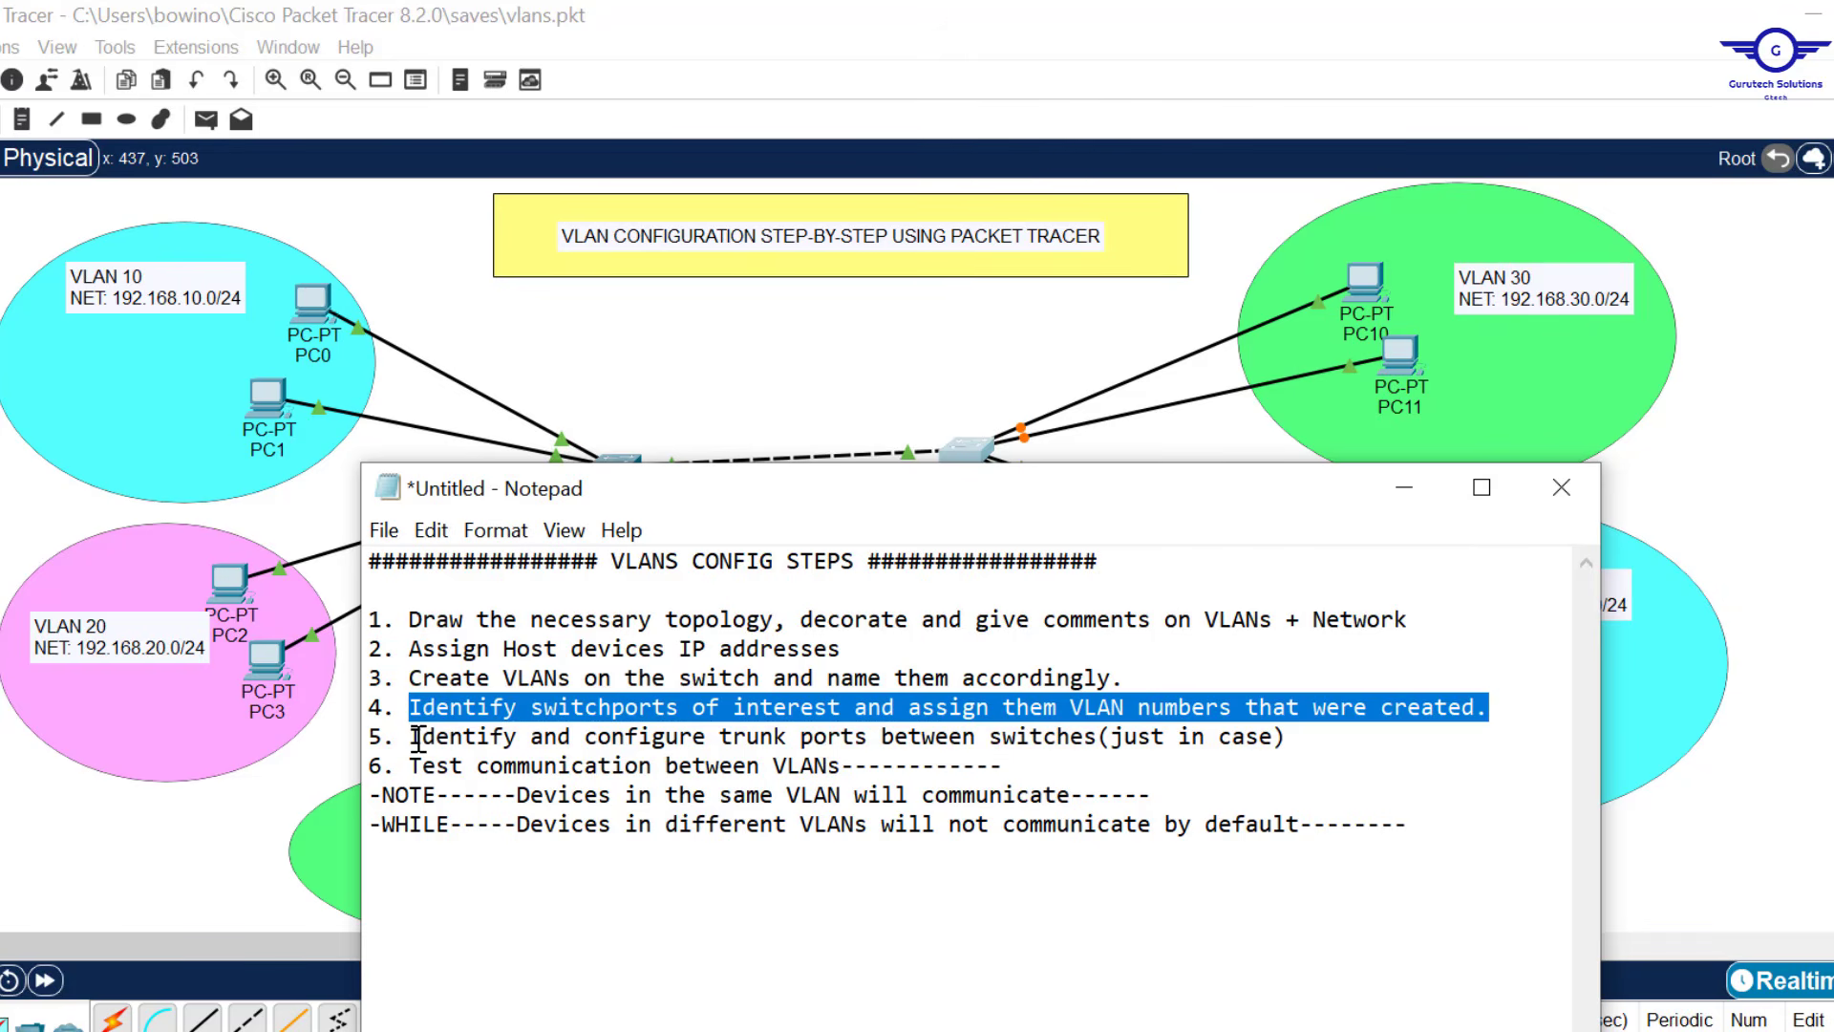
left_click_drag(417, 738, 1247, 741)
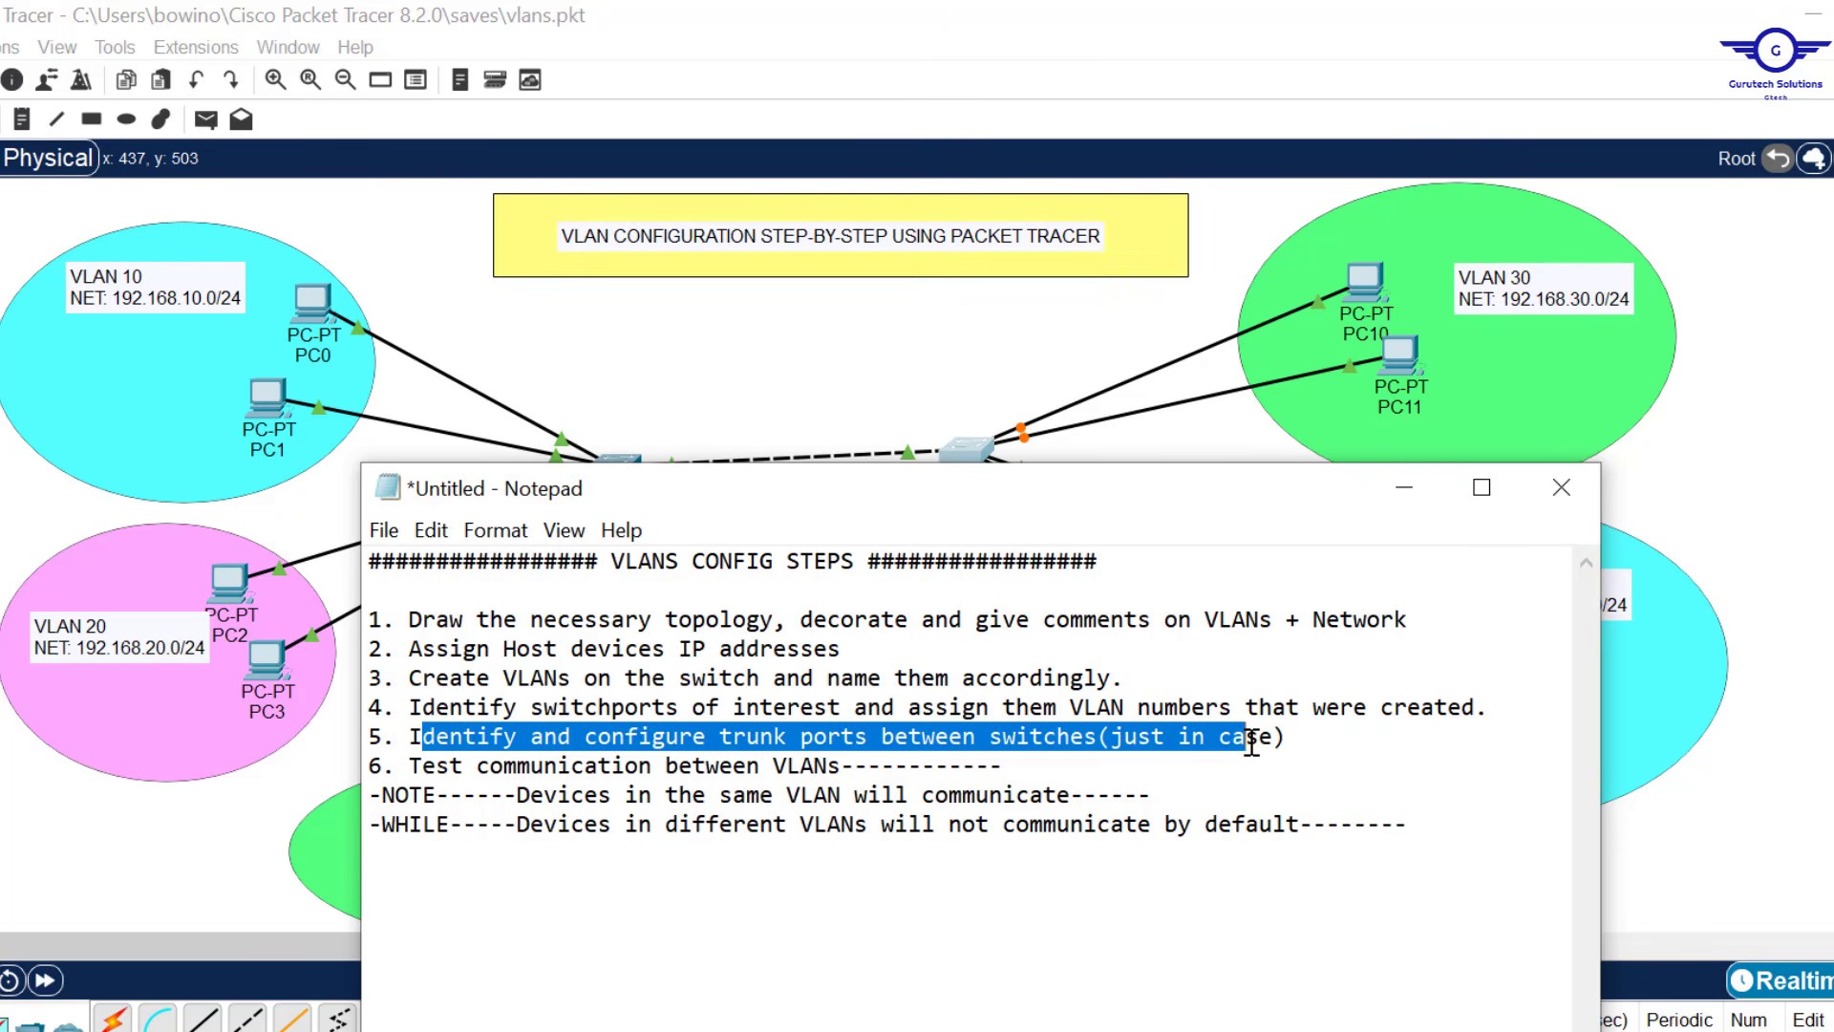
left_click(864, 353)
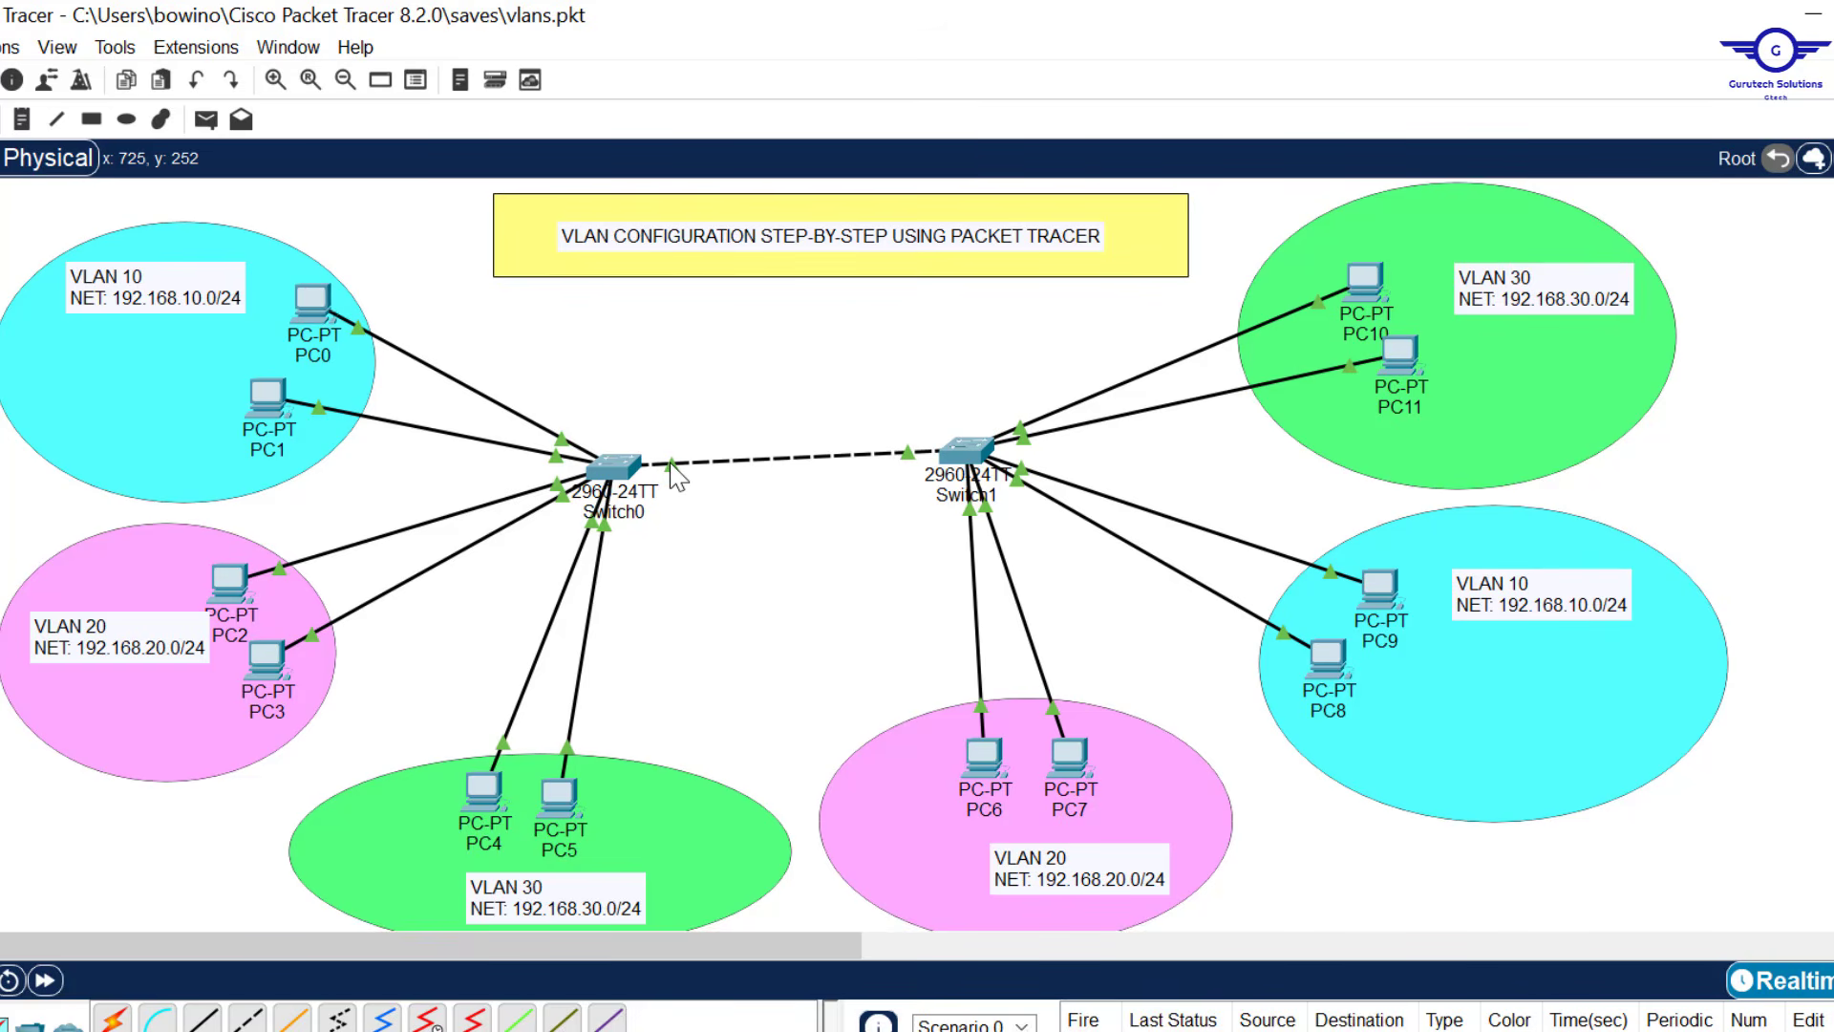
Leave the VLAN listing in the Switch0 CLI and enter interface configuration for fa0/1.
left_click(615, 466)
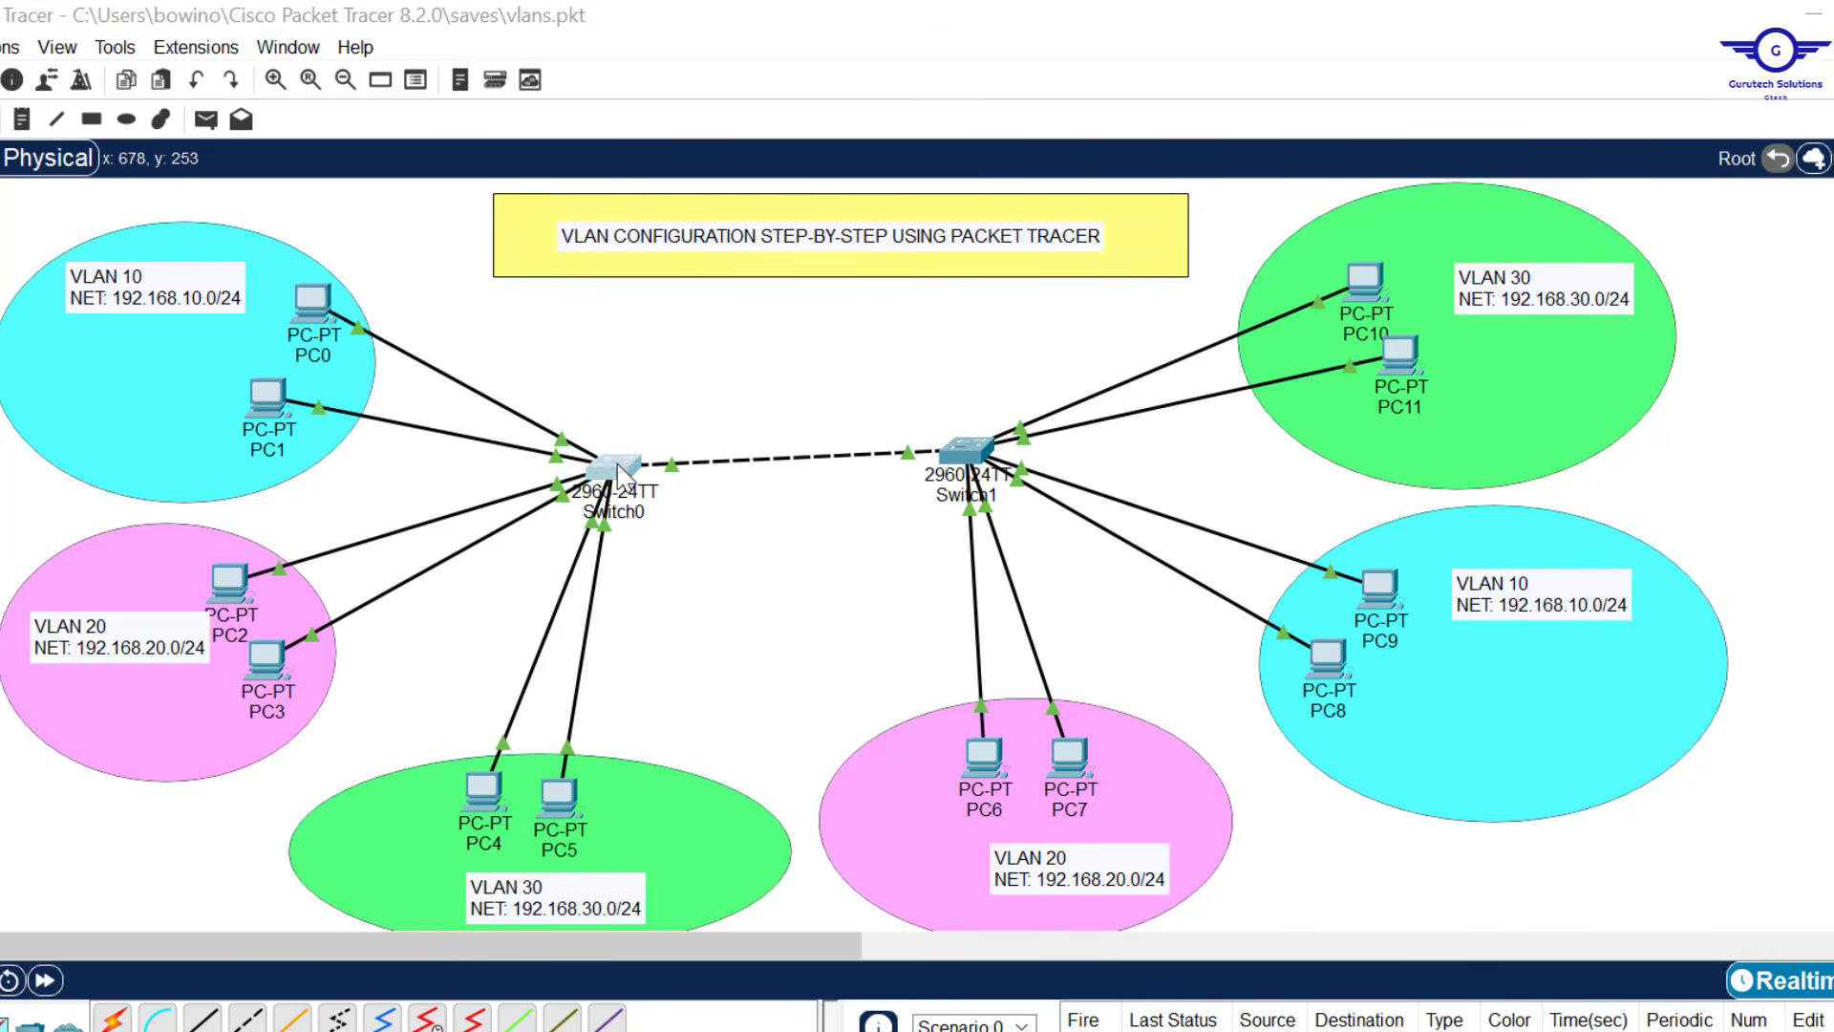
key("Return")
key("Return")
key("Return")
key("ctrl+c")
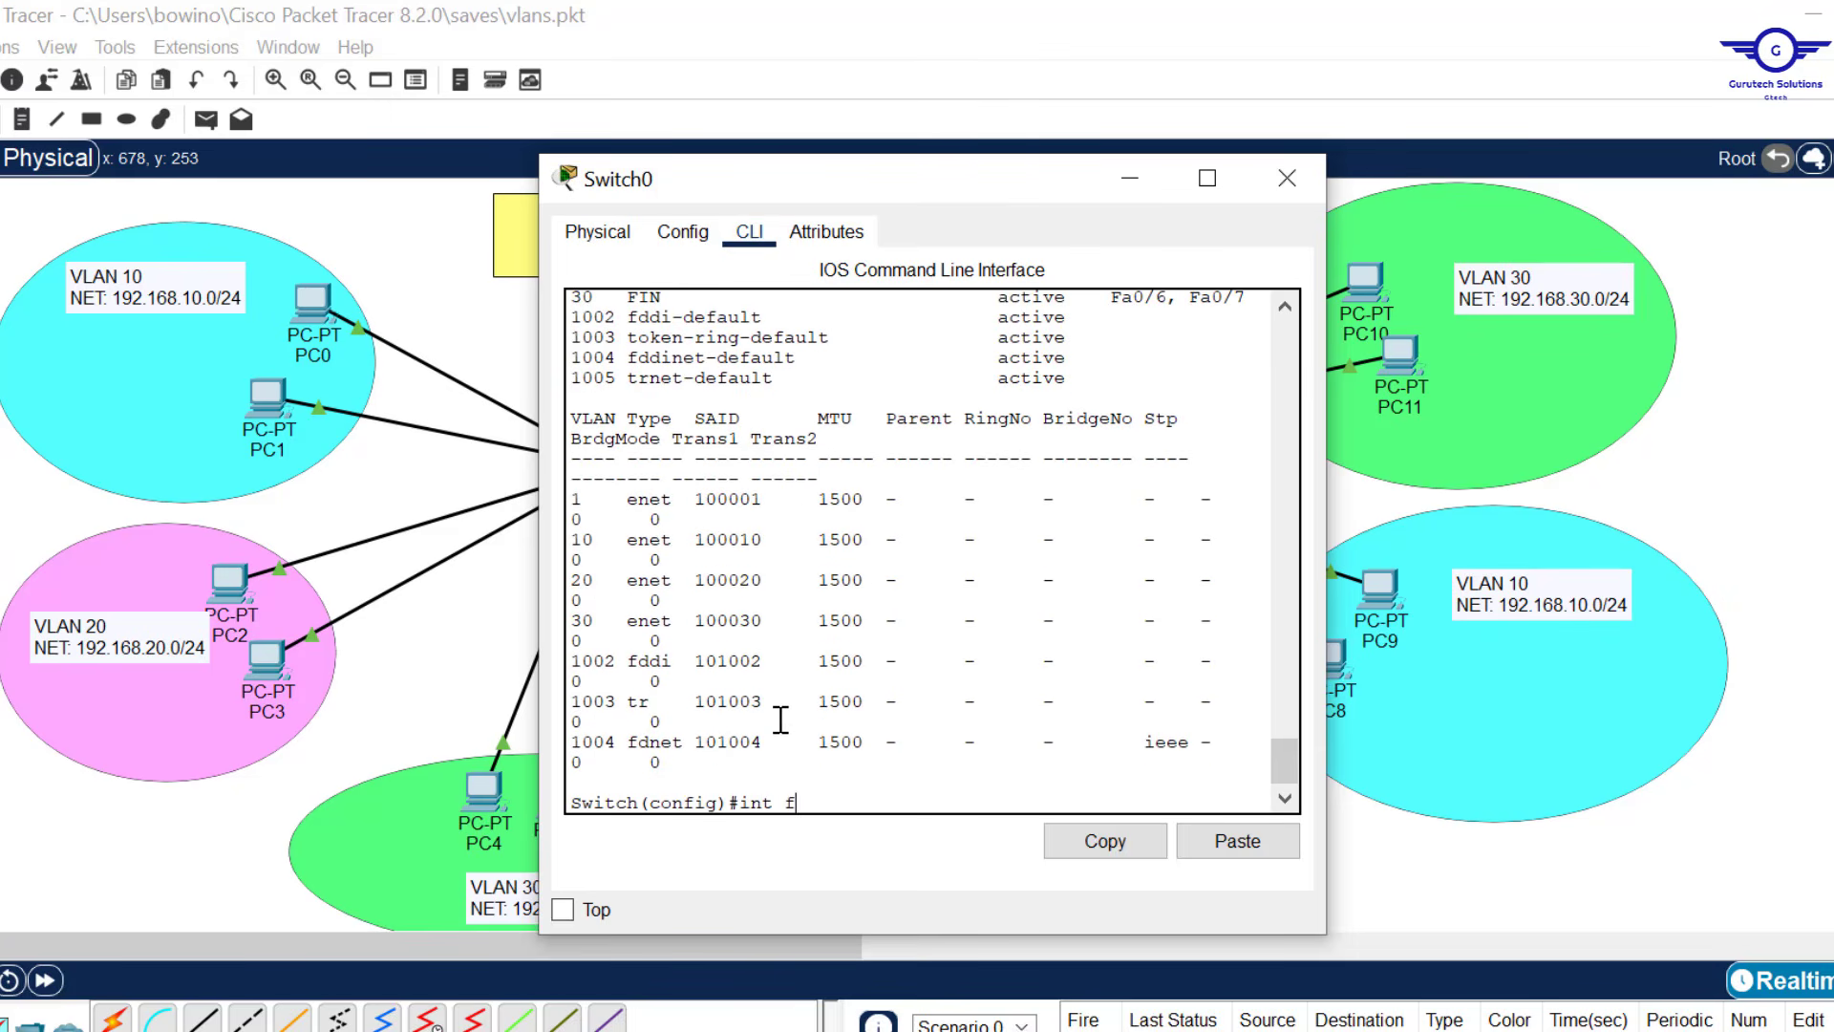
type("int fa0/1")
key("Return")
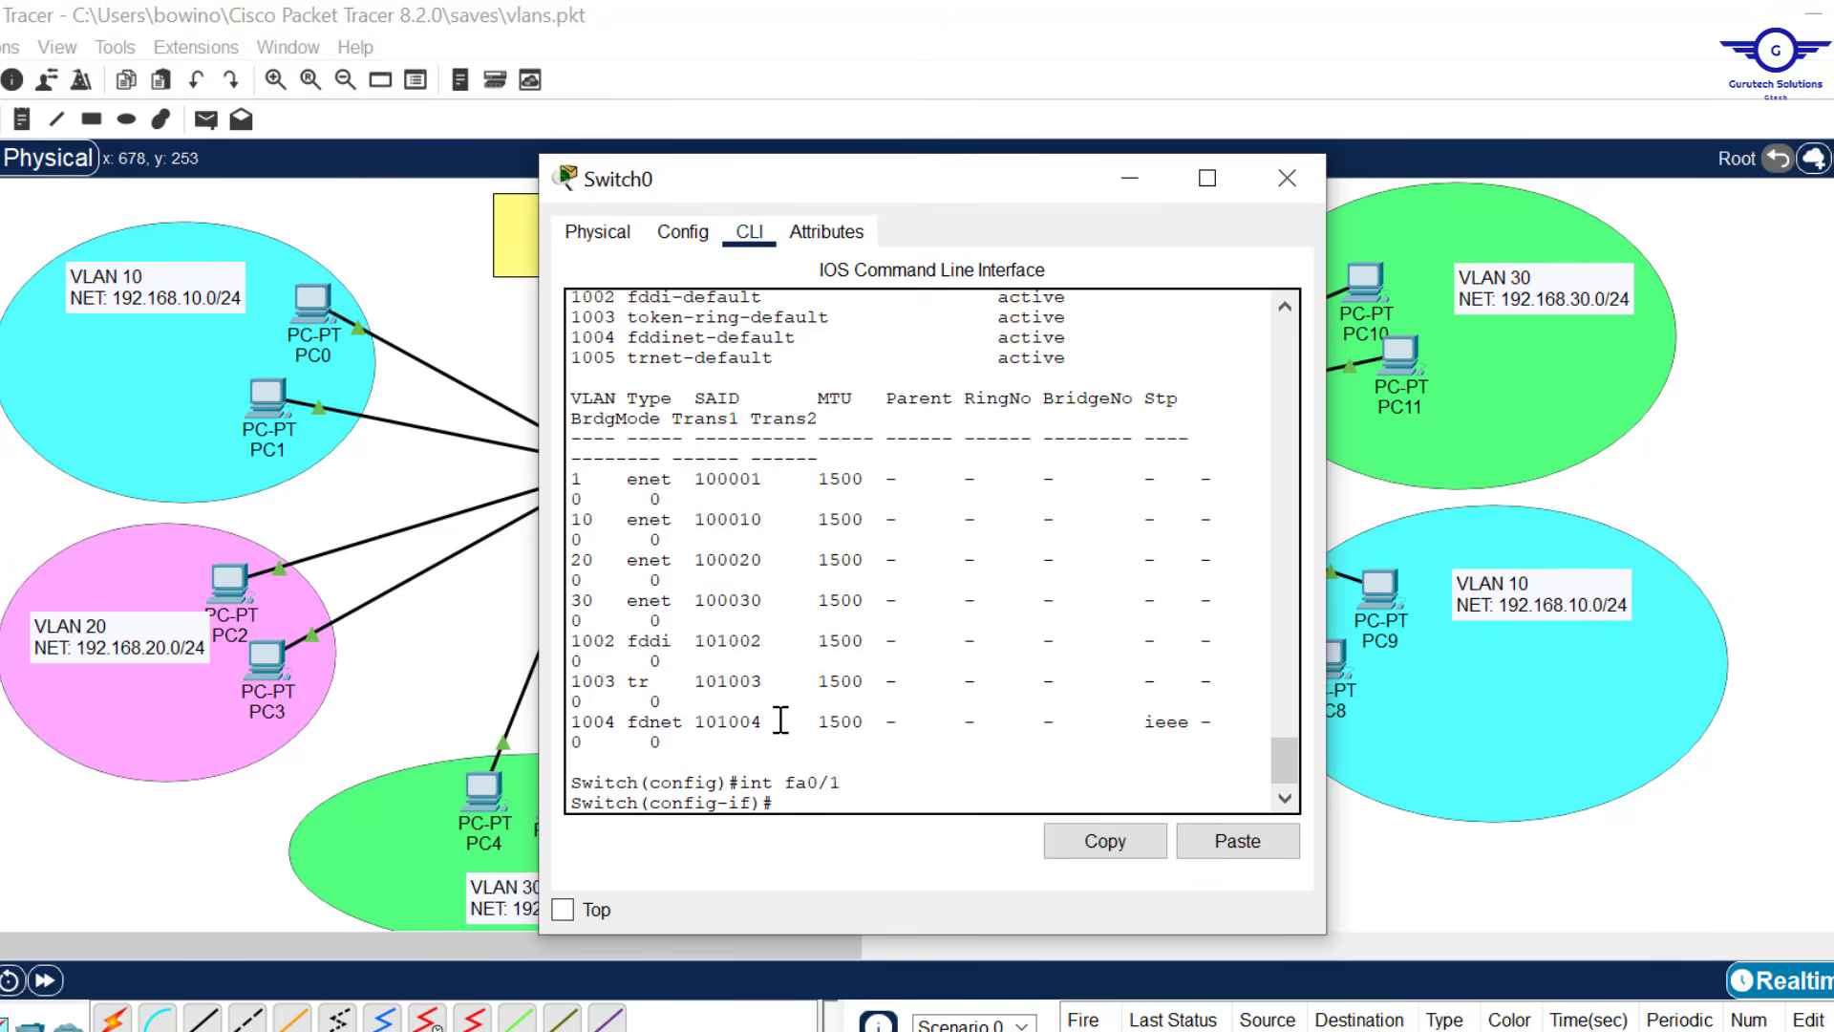
Set Switch0 port fa0/1 to trunk mode with switchport mode trunk.
type("swit")
key("Tab")
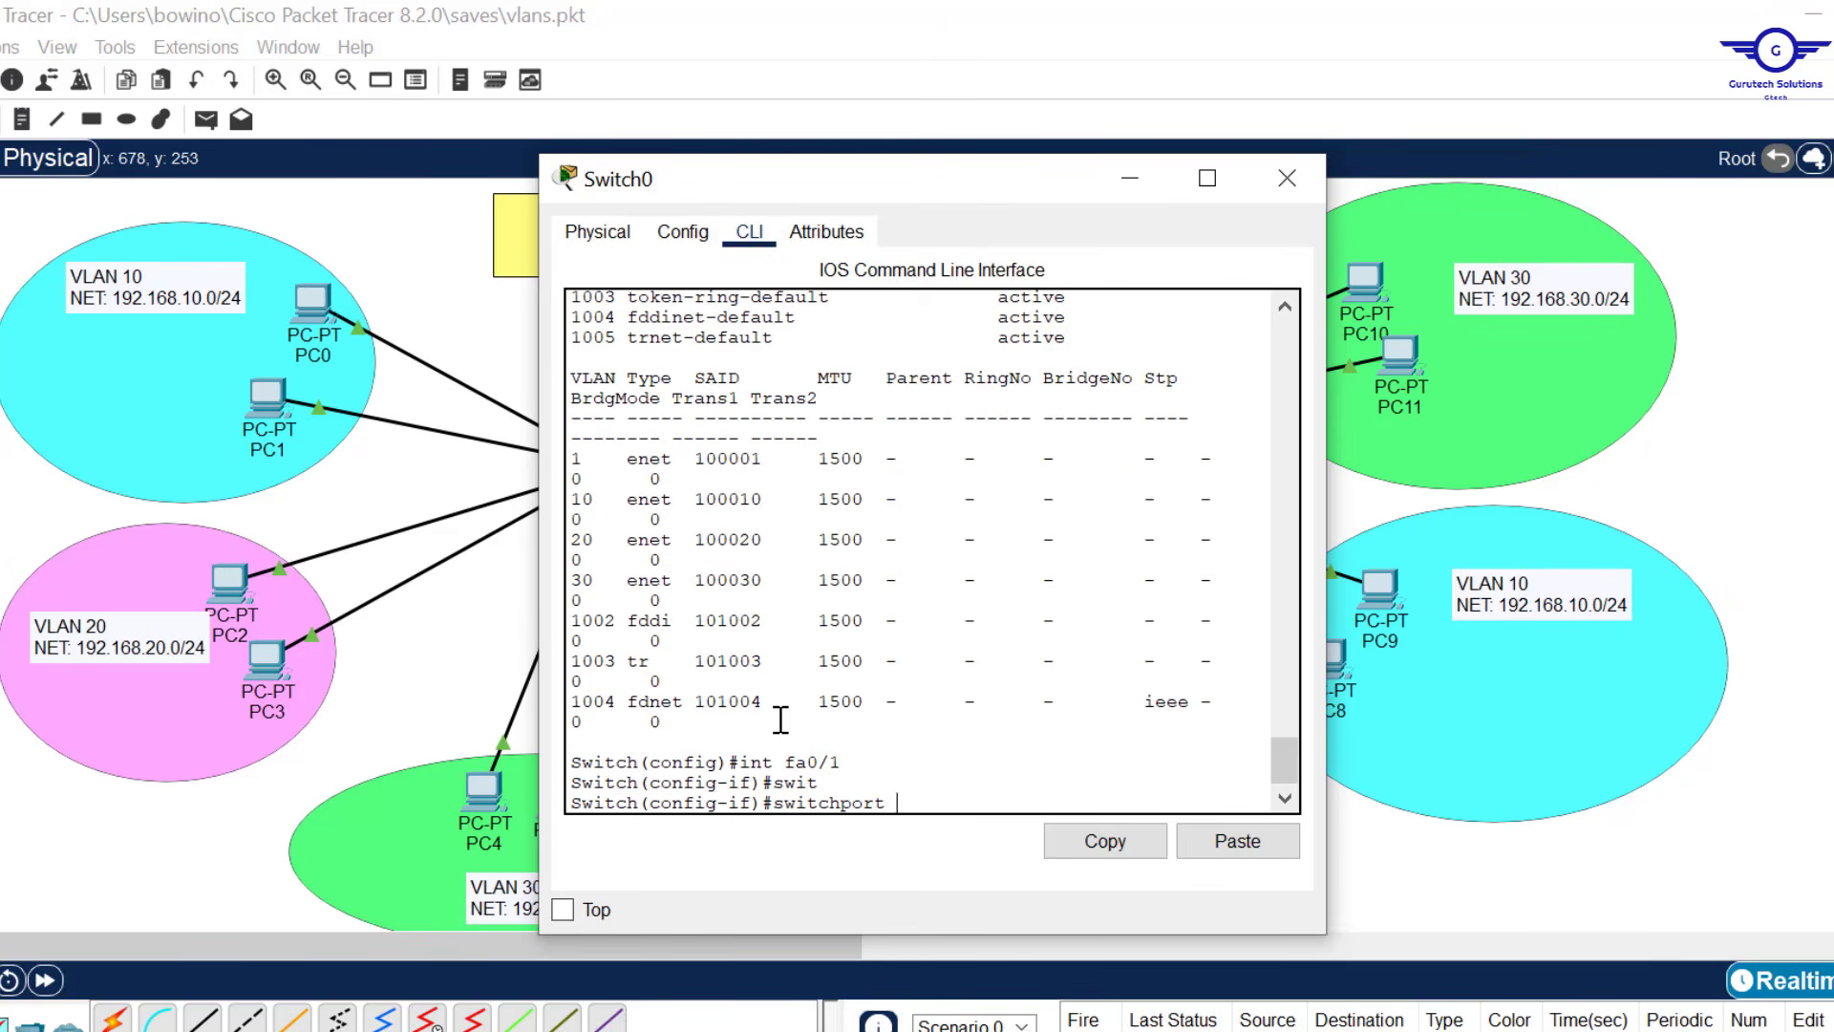
type("m")
key("Tab")
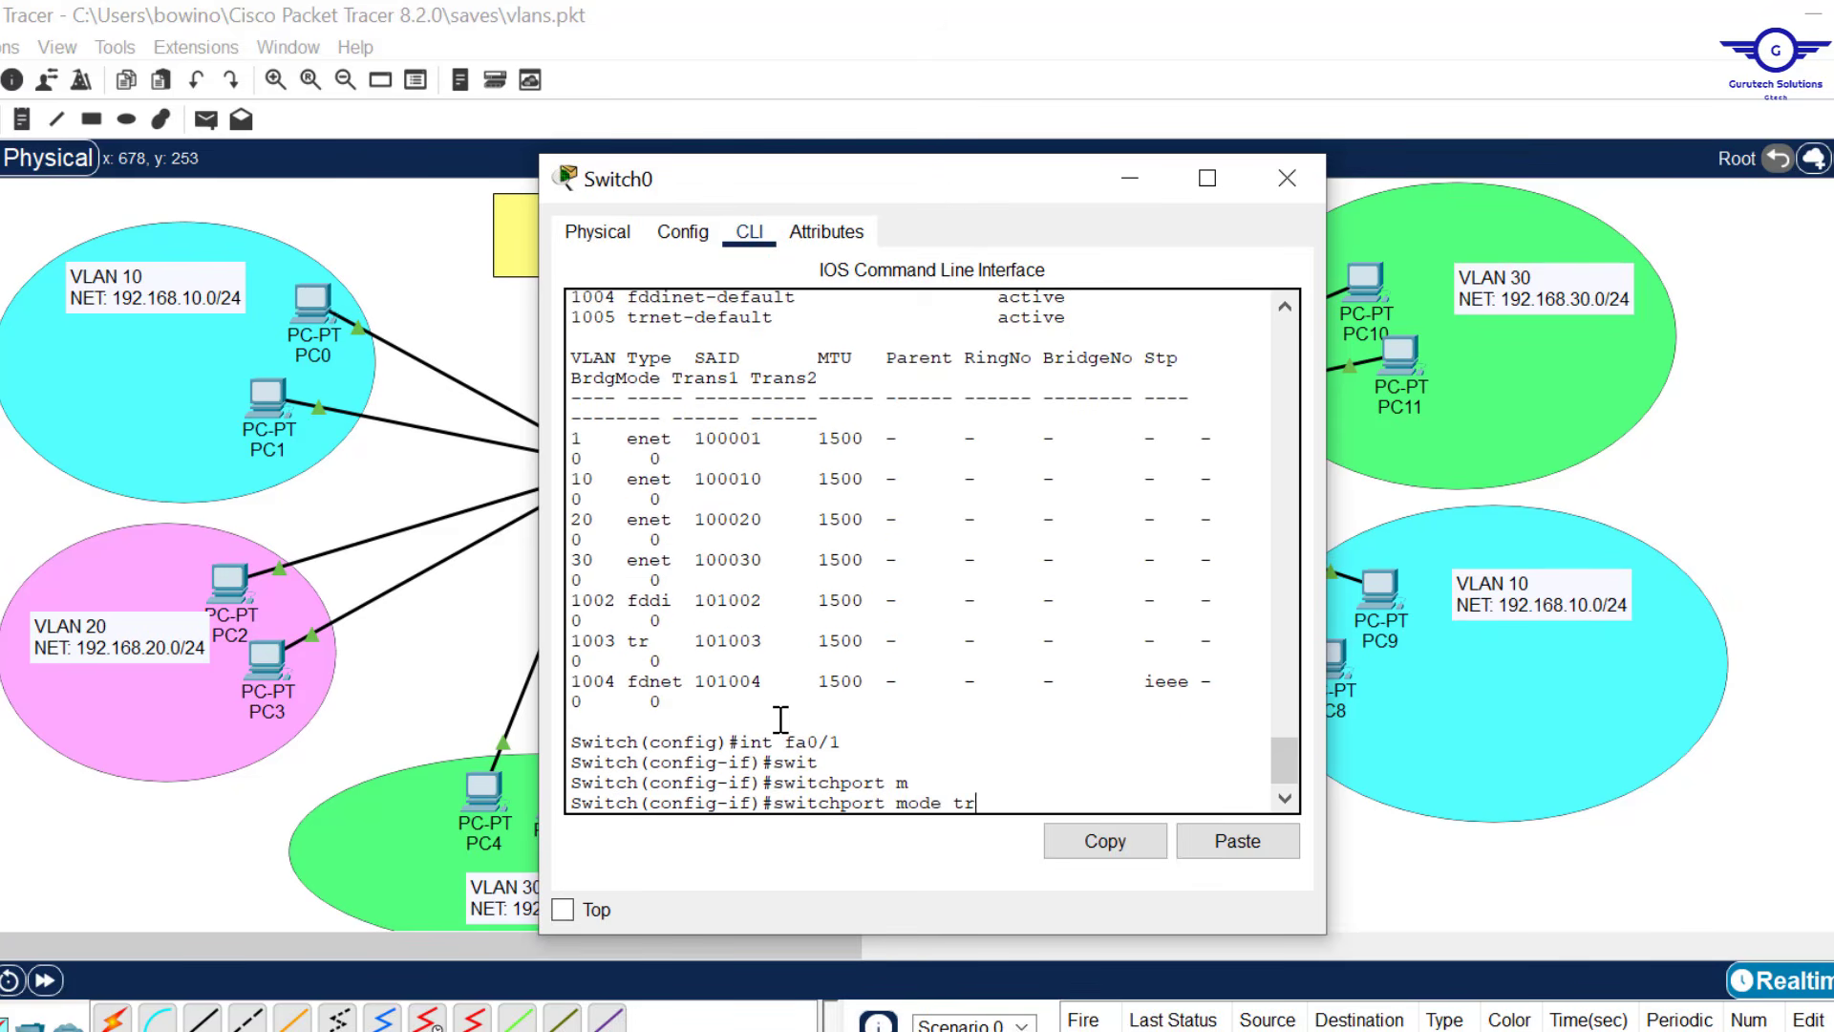
type("trunk")
key("Return")
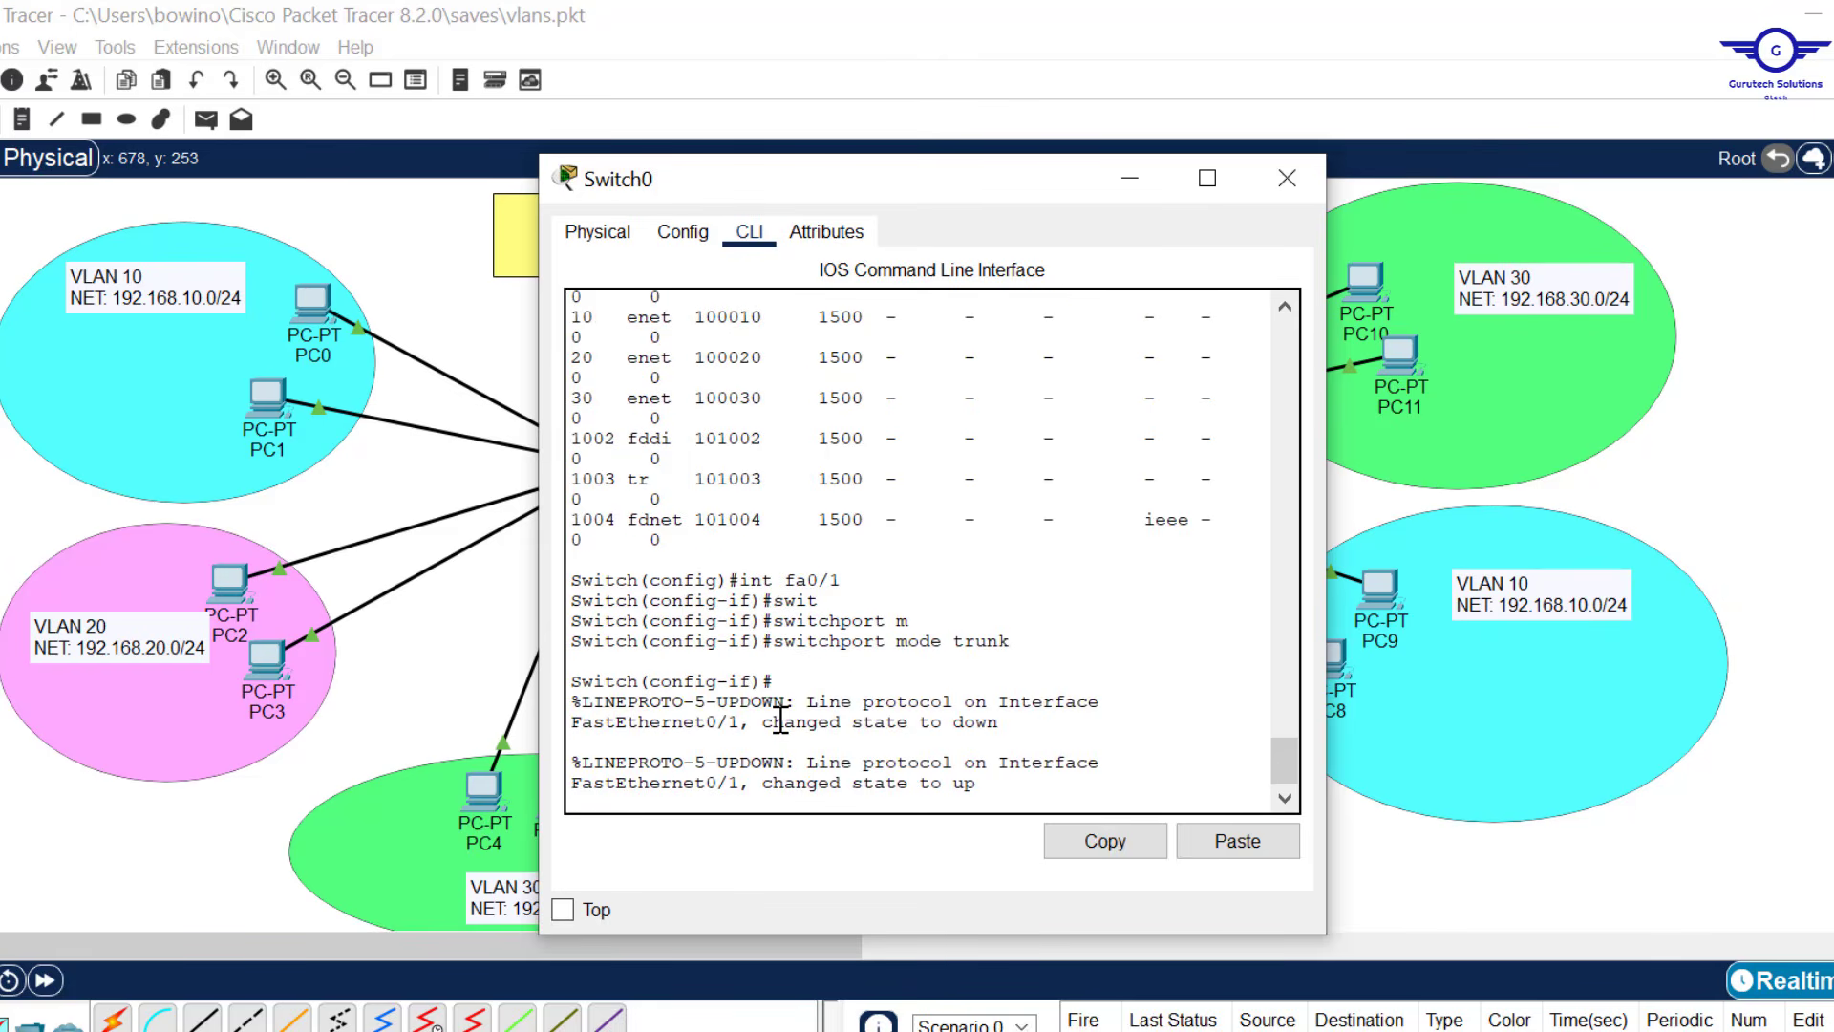
Exit interface configuration on Switch0, save the configuration with do wr, and close the Switch0 window.
key("Return")
key("Return")
type("exit")
key("Return")
key("Return")
key("Return")
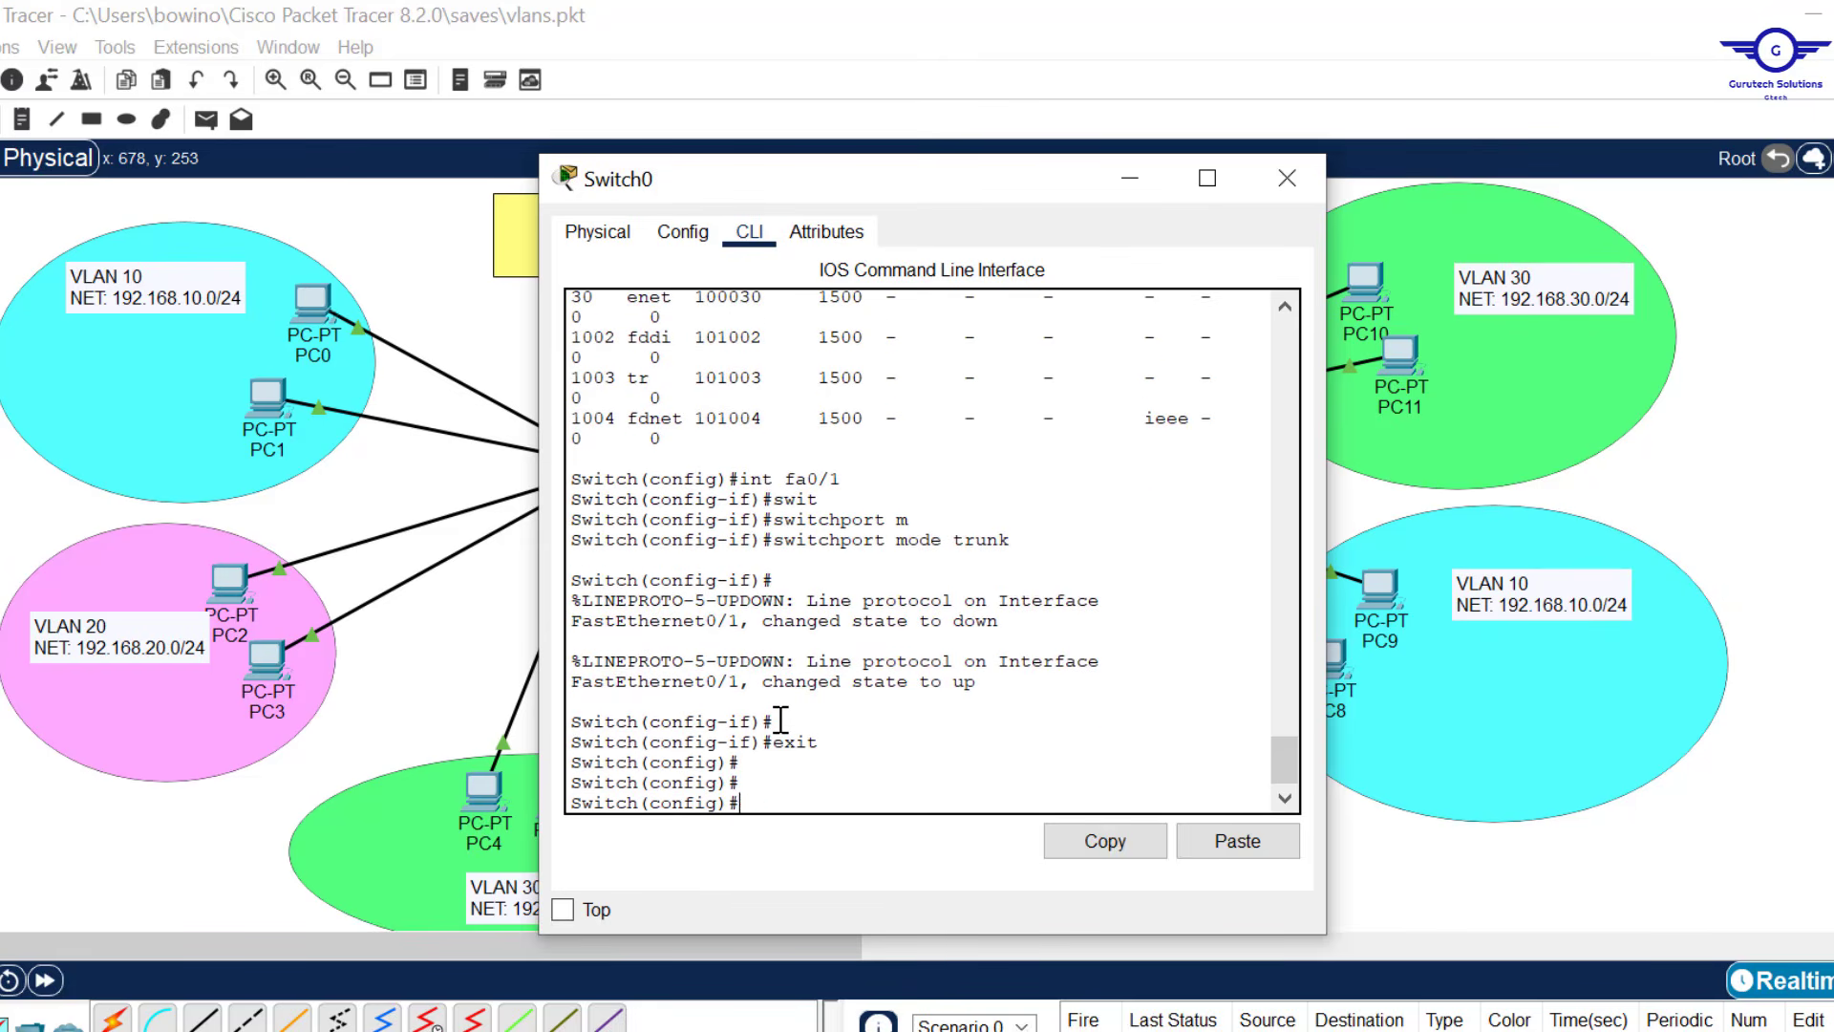
type("do wr")
key("Return")
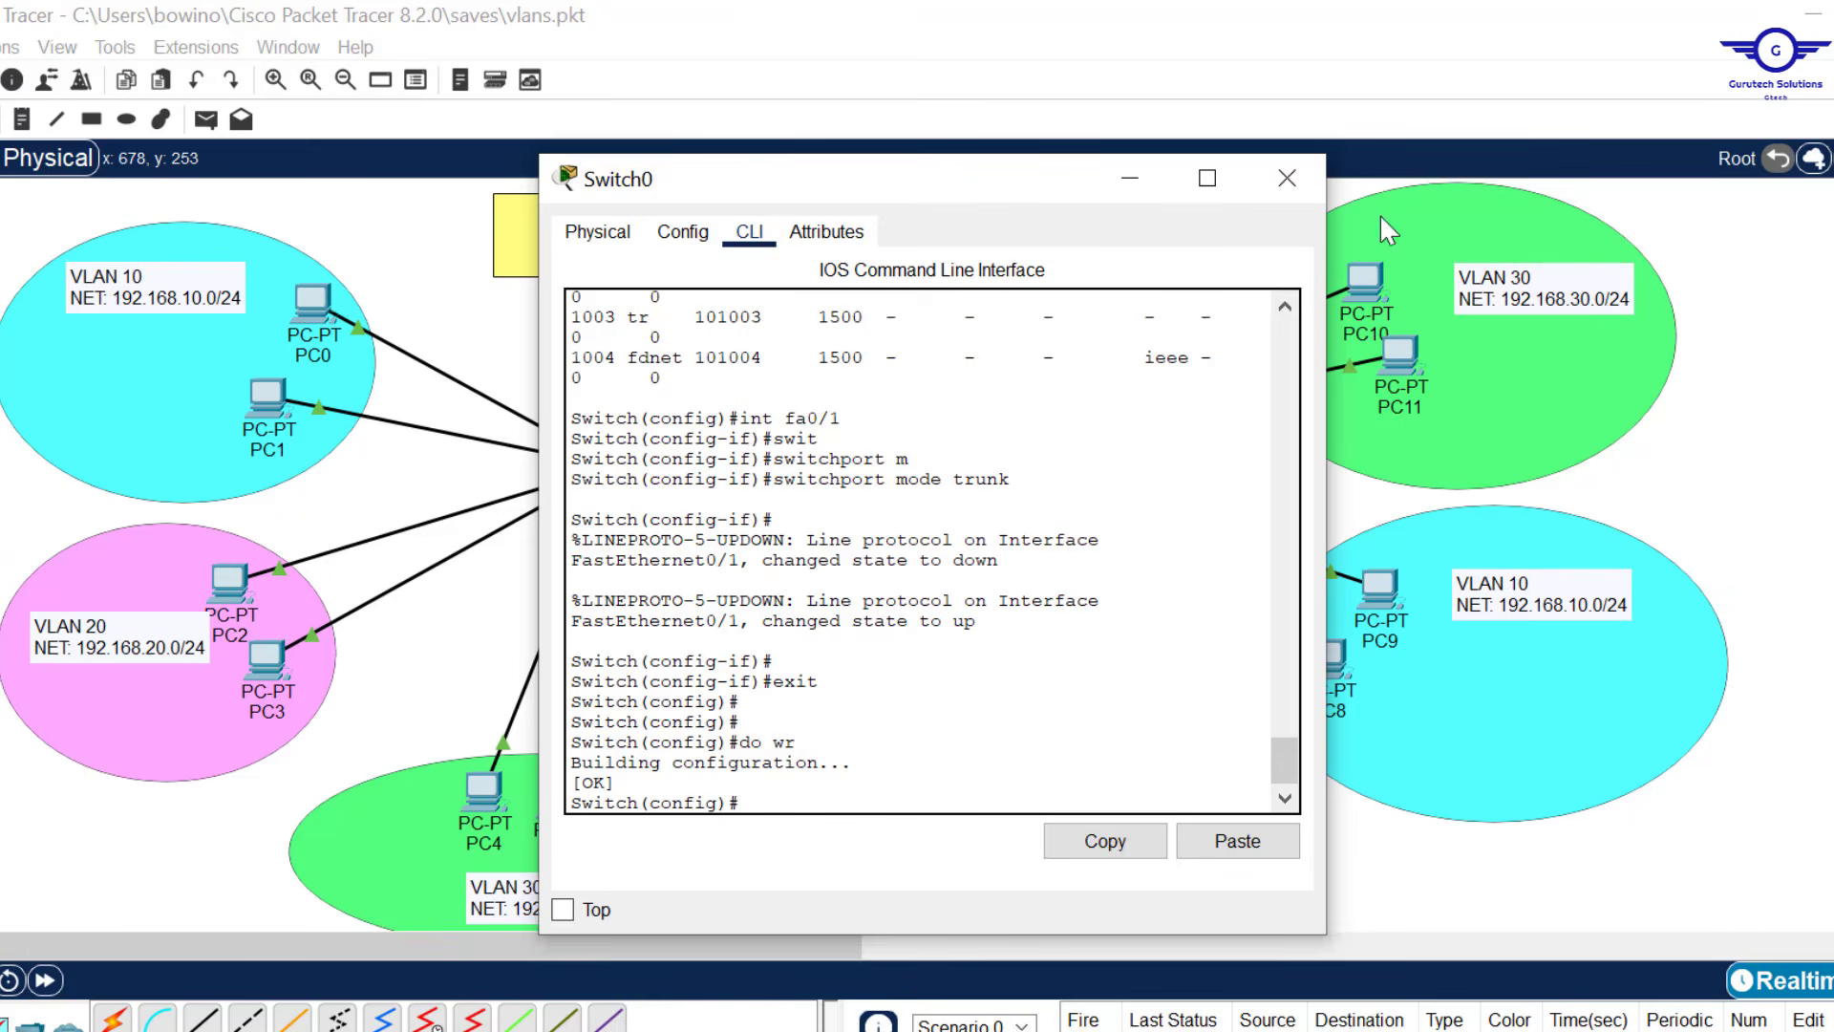
left_click(1288, 178)
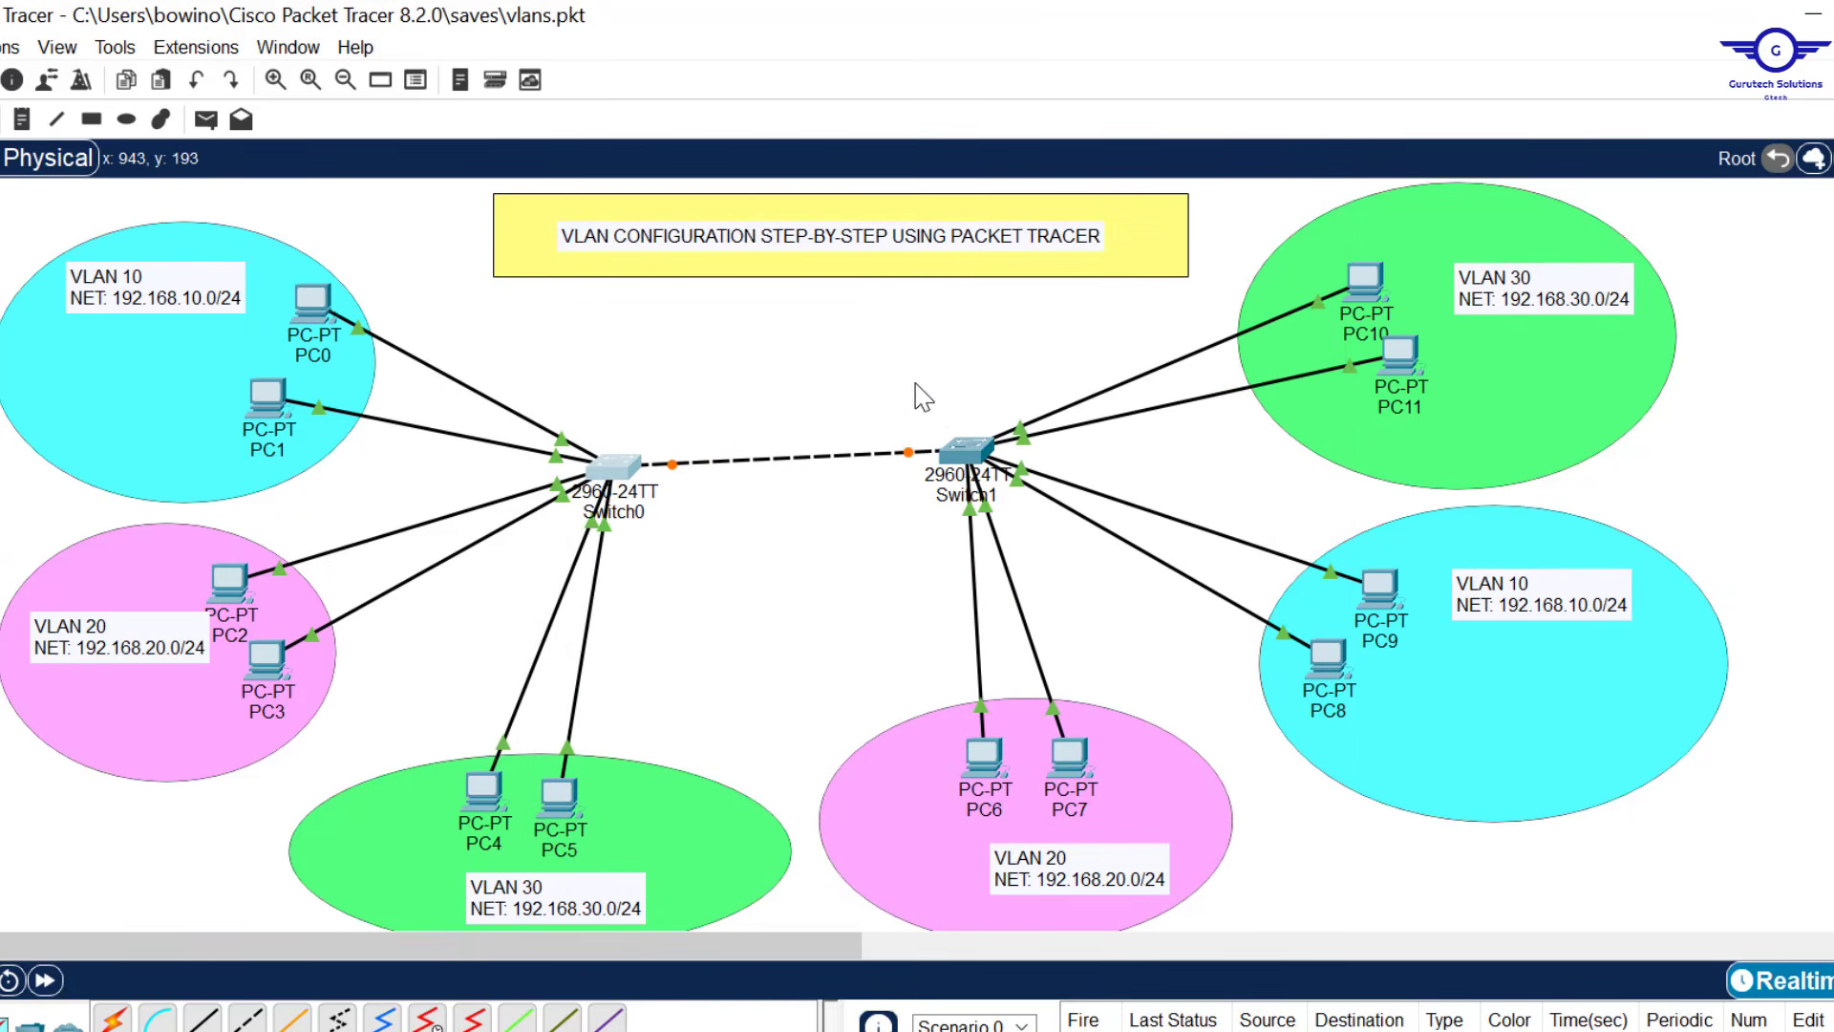
Open the Switch1 CLI, leave the VLAN listing, and enter interface configuration for fa0/1.
left_click(968, 449)
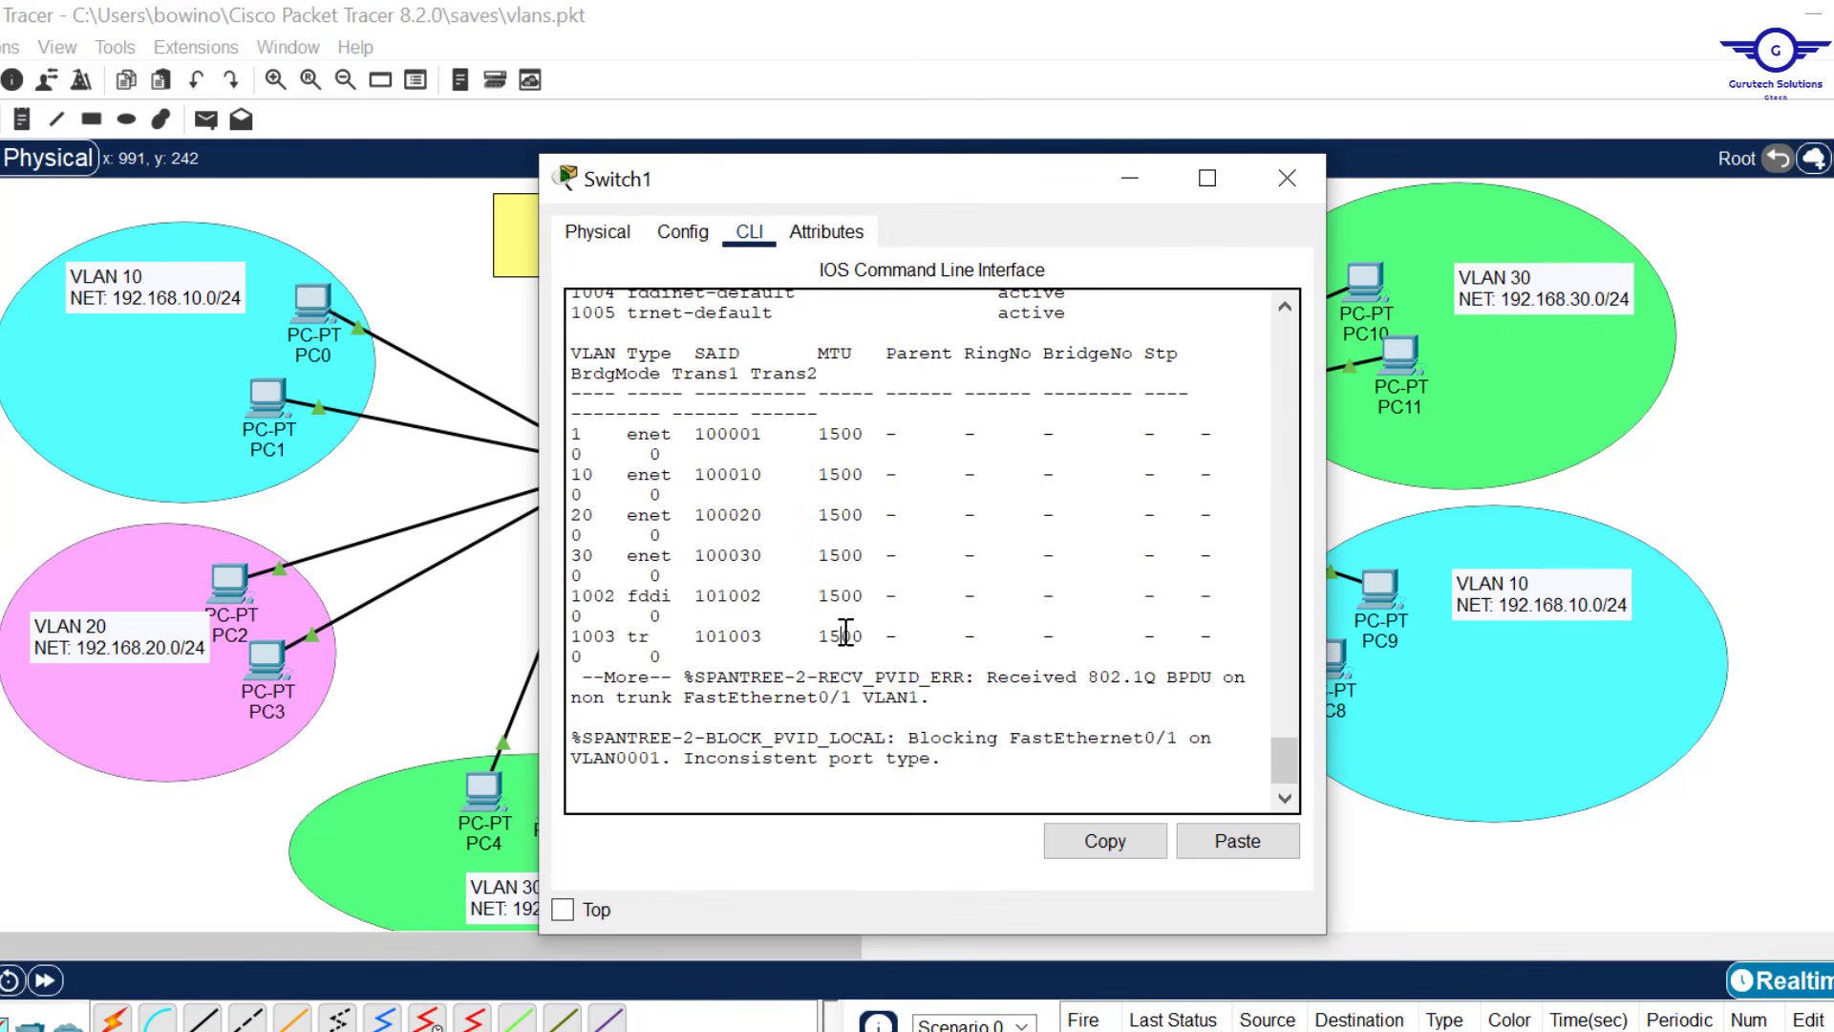
key("Return")
key("Return")
key("Return")
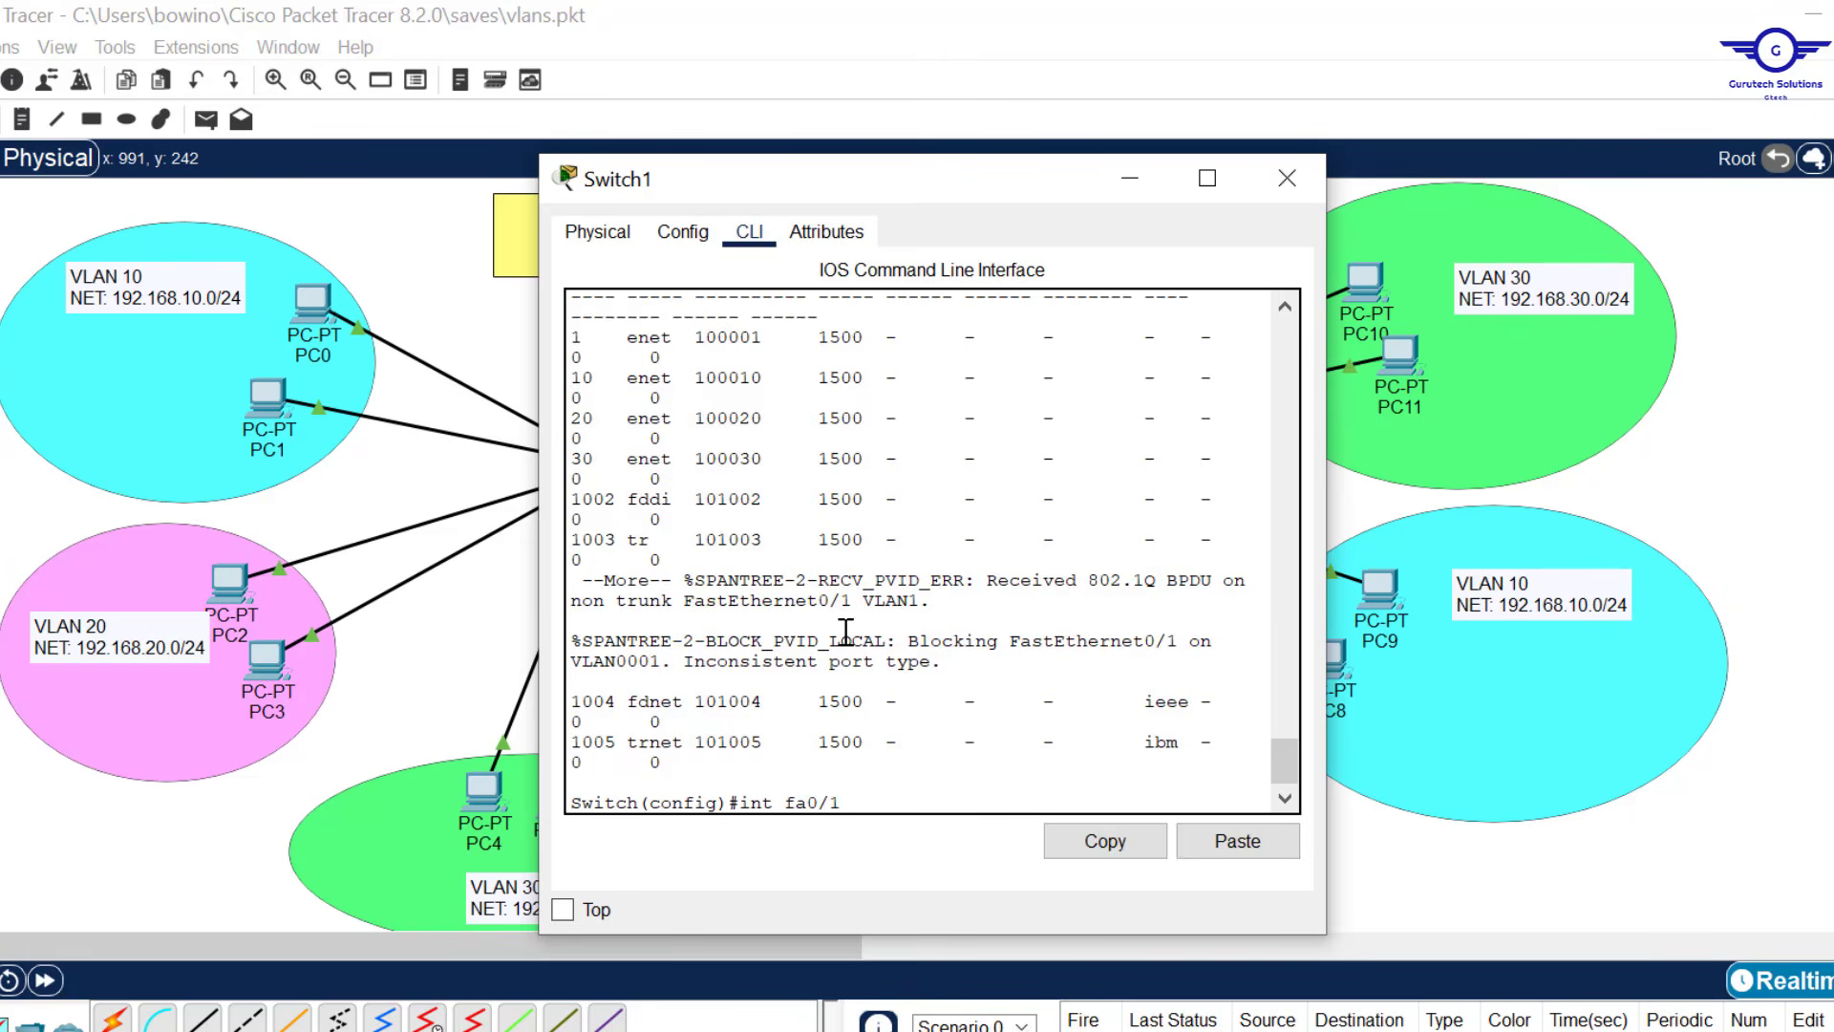
key("Return")
Set Switch1 port fa0/1 to trunk mode with switchport mode trunk.
type("swit")
key("Tab")
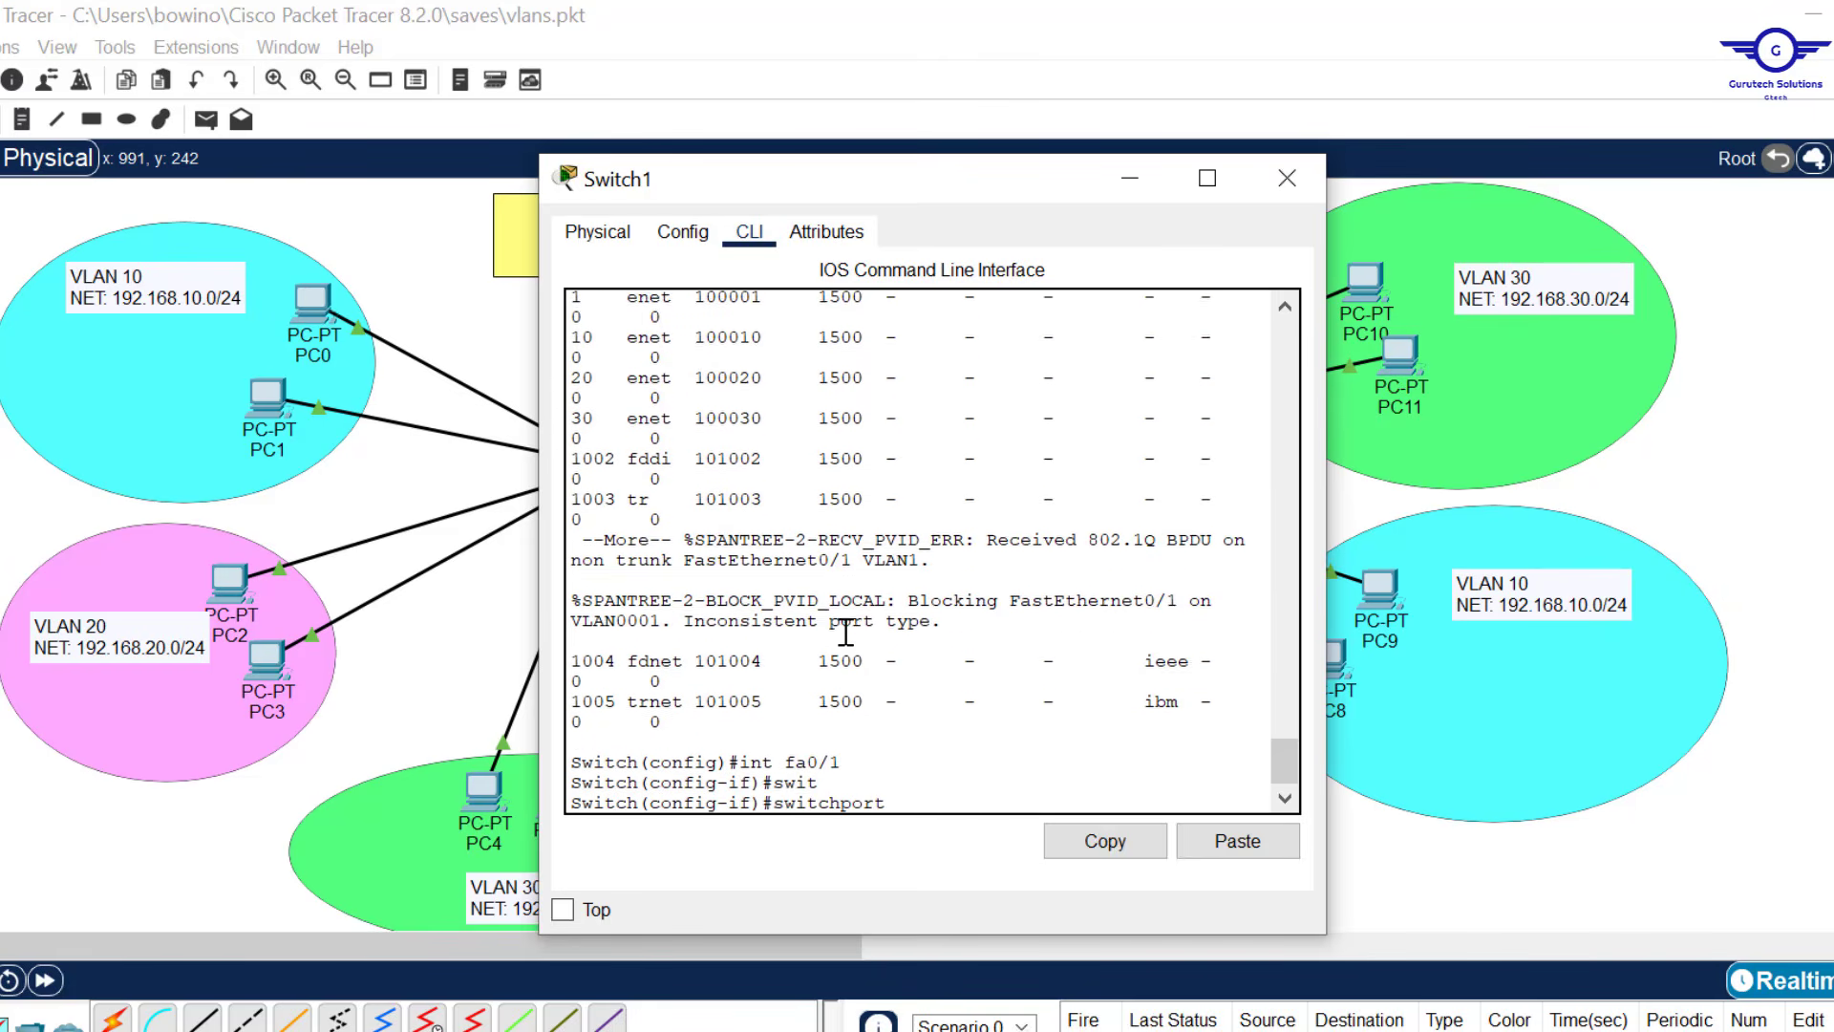
type("m")
key("Tab")
type("tr")
key("Tab")
key("Return")
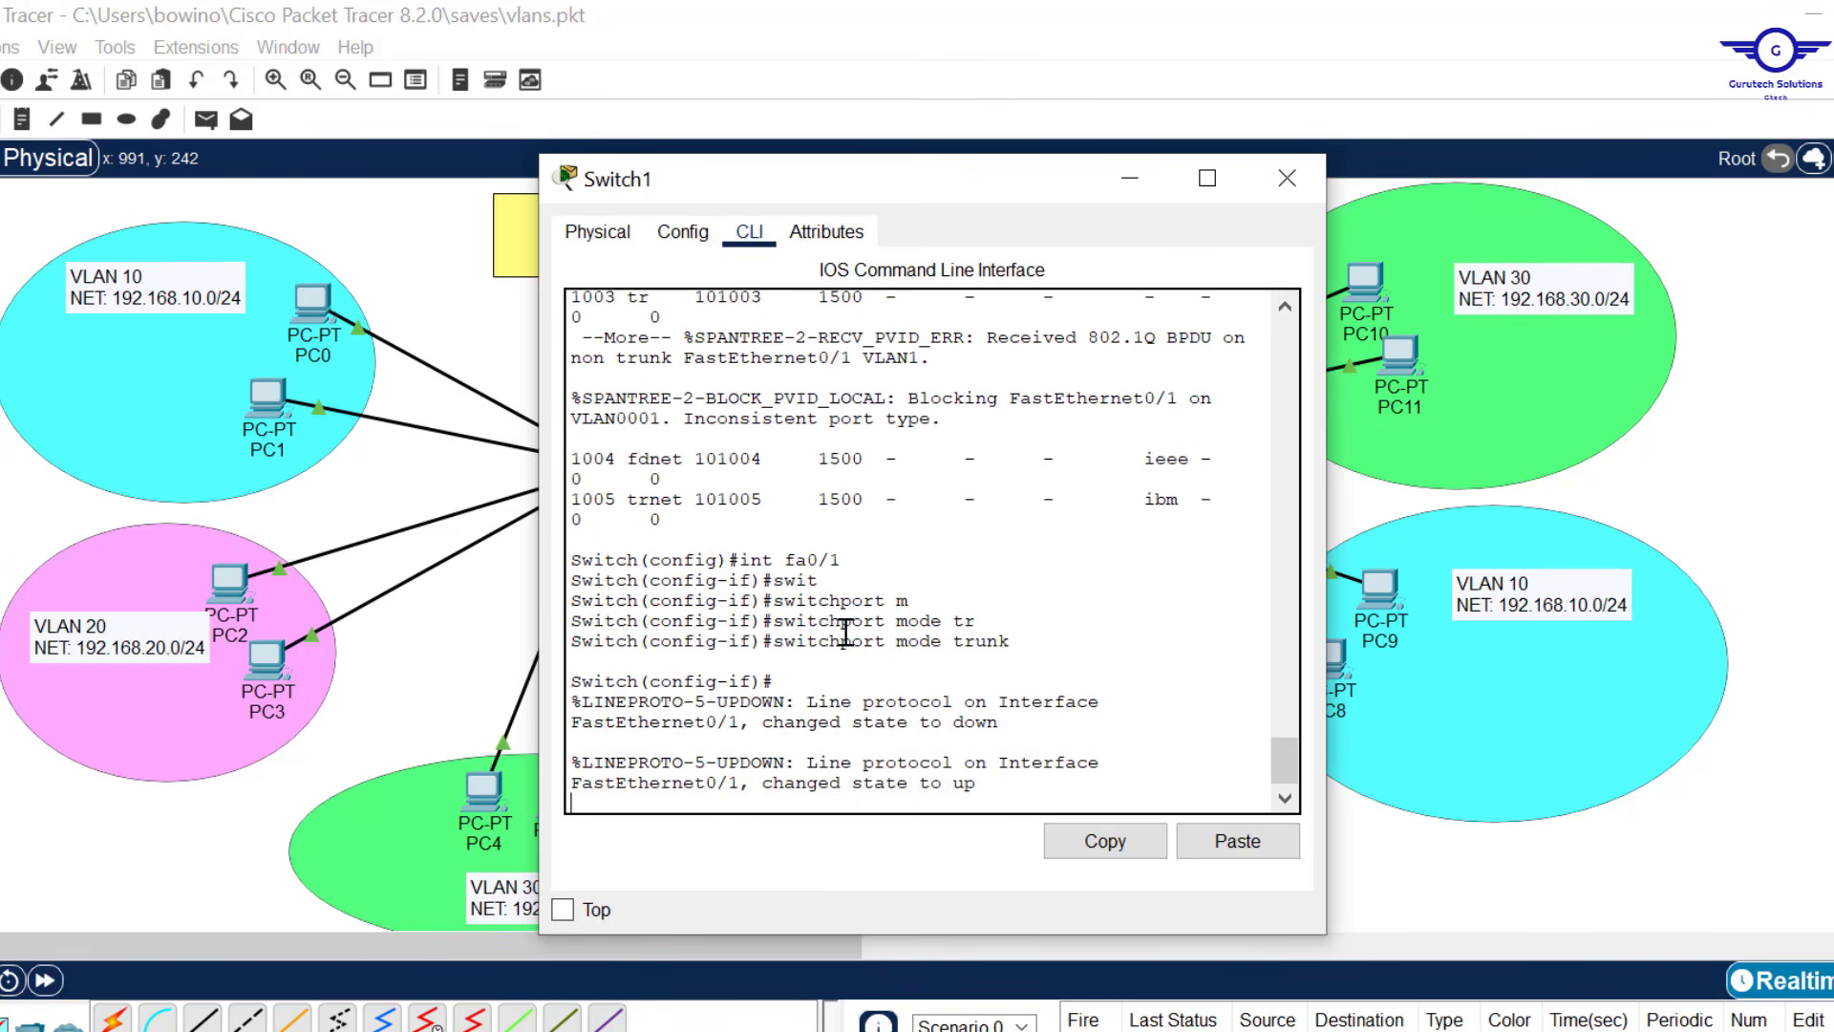
Exit interface configuration on Switch1, save the configuration with do wr, and close the Switch1 window.
key("Return")
type("ex")
key("Return")
key("Return")
key("Return")
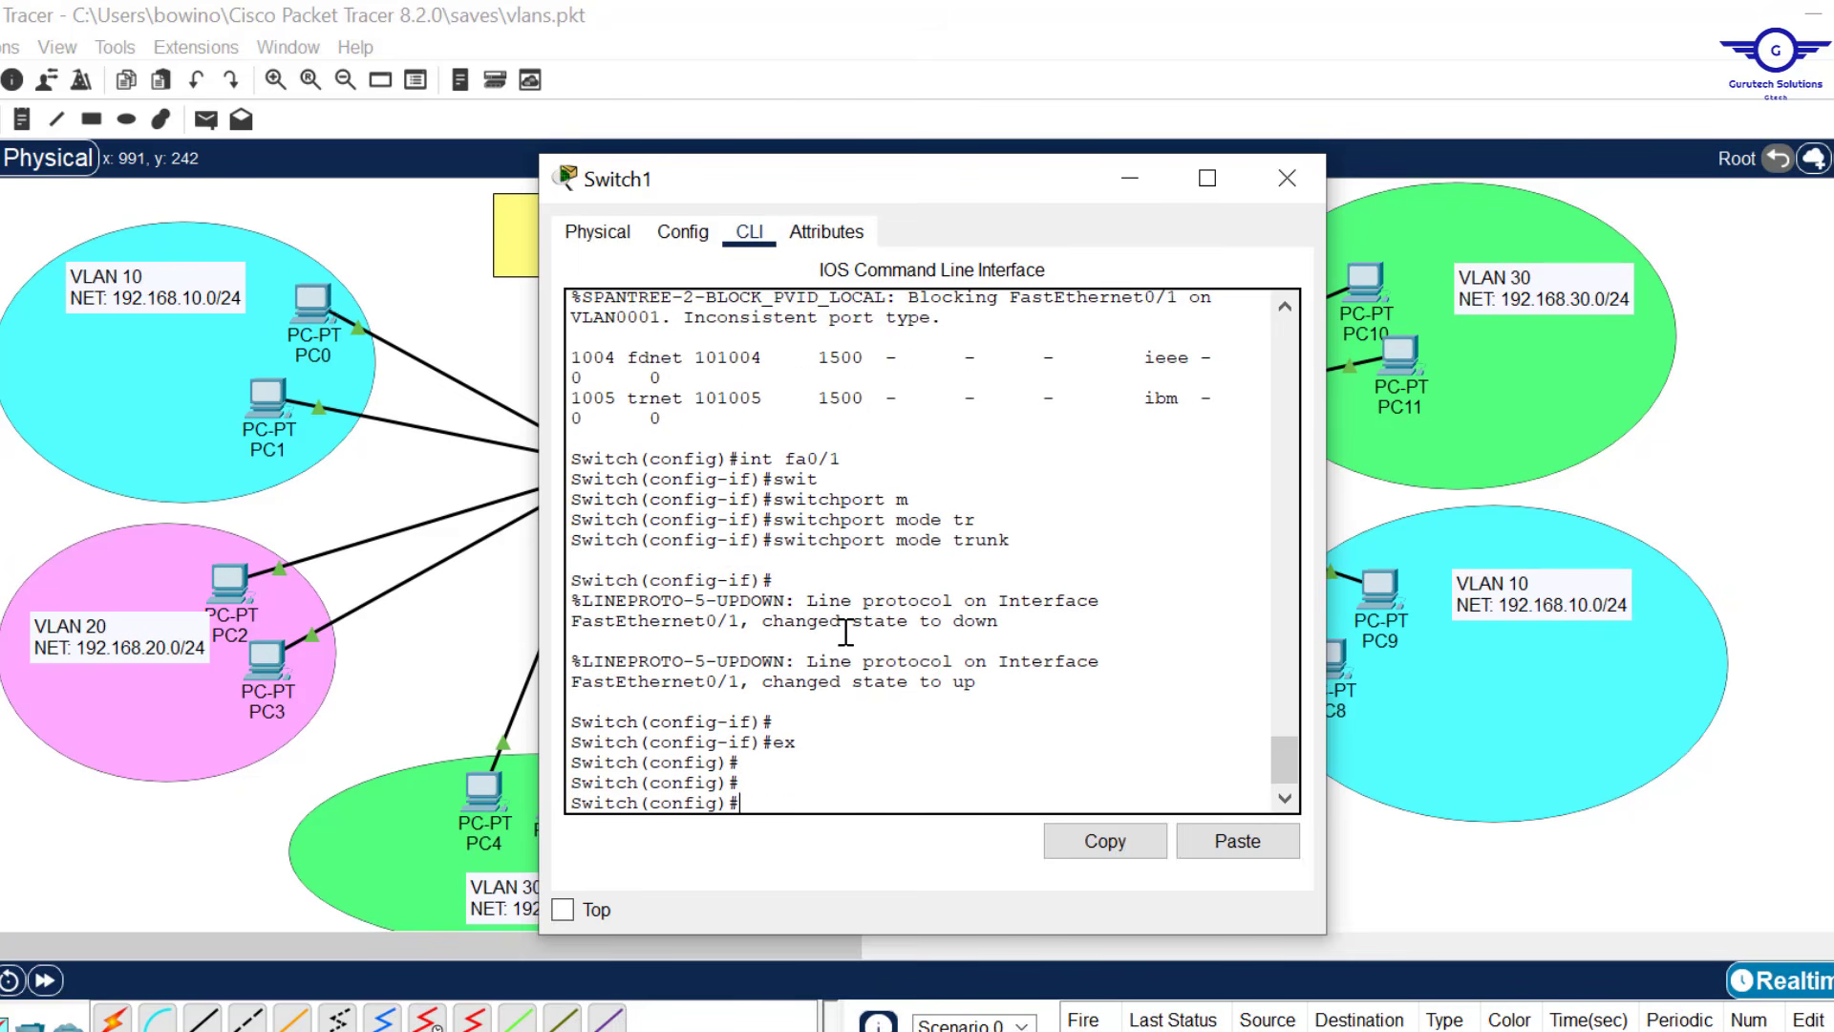
type("do wr")
key("Return")
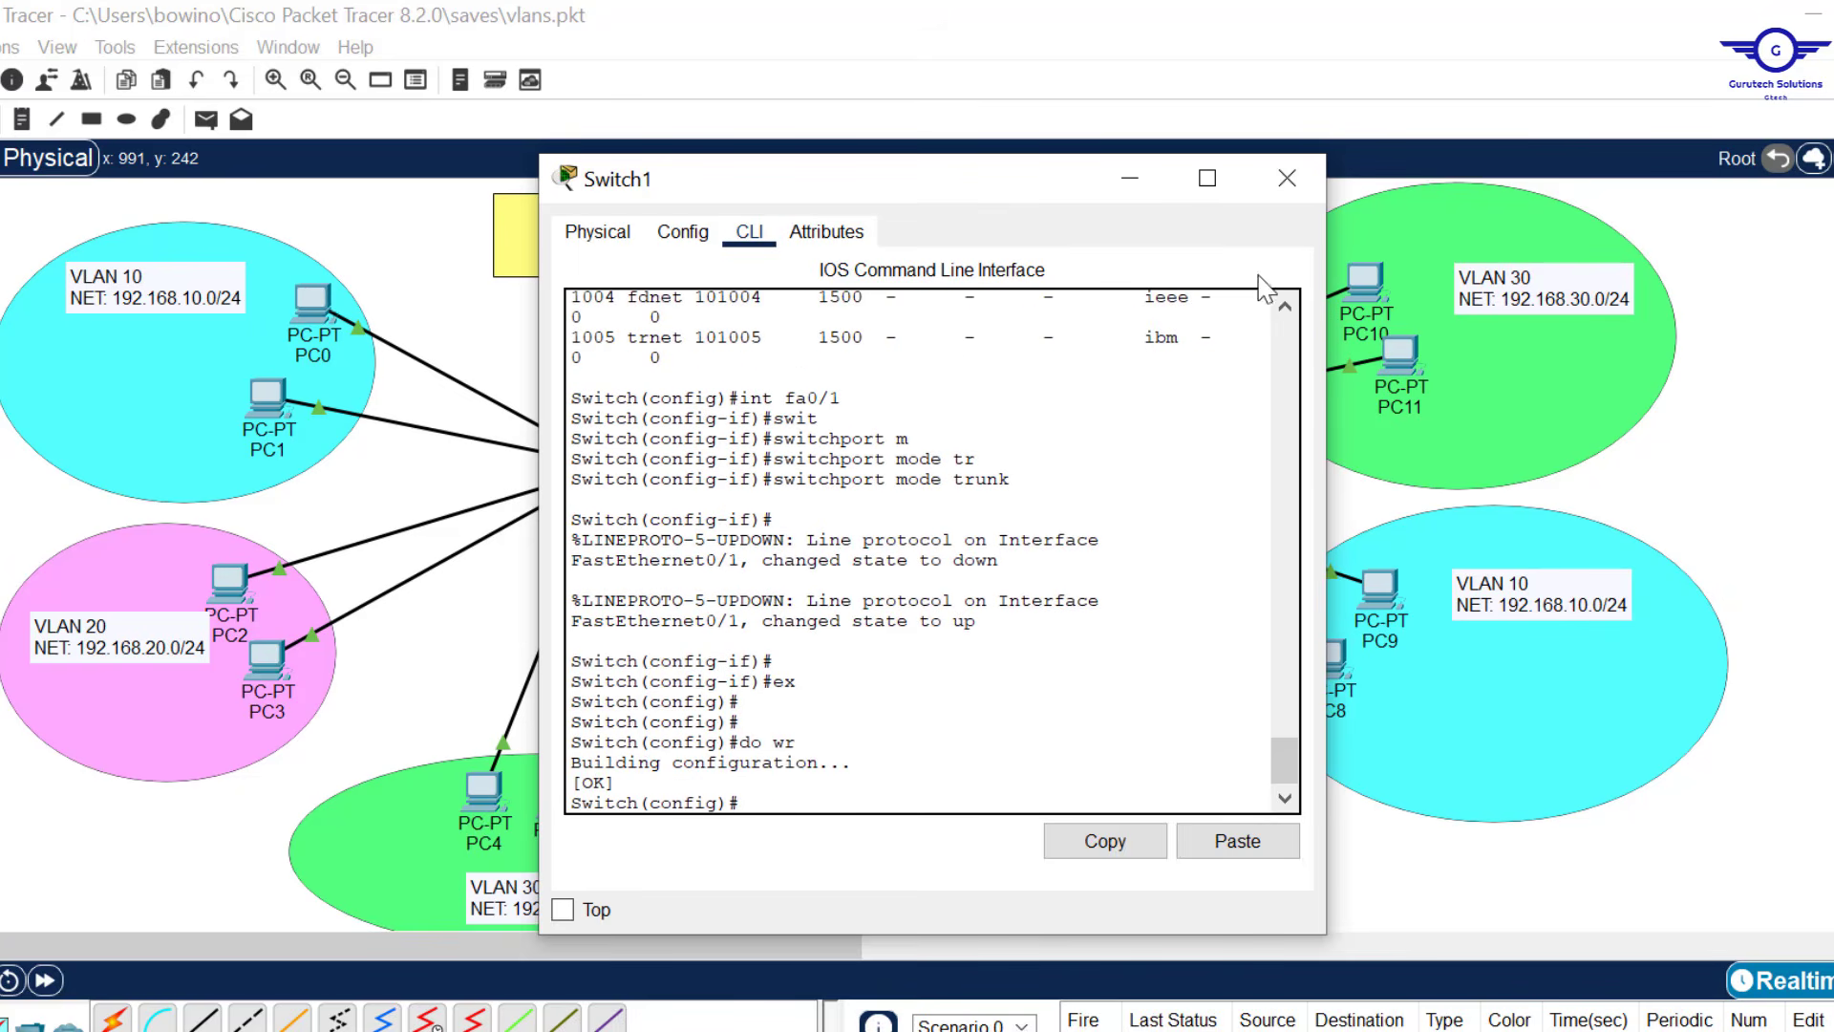
left_click(1287, 178)
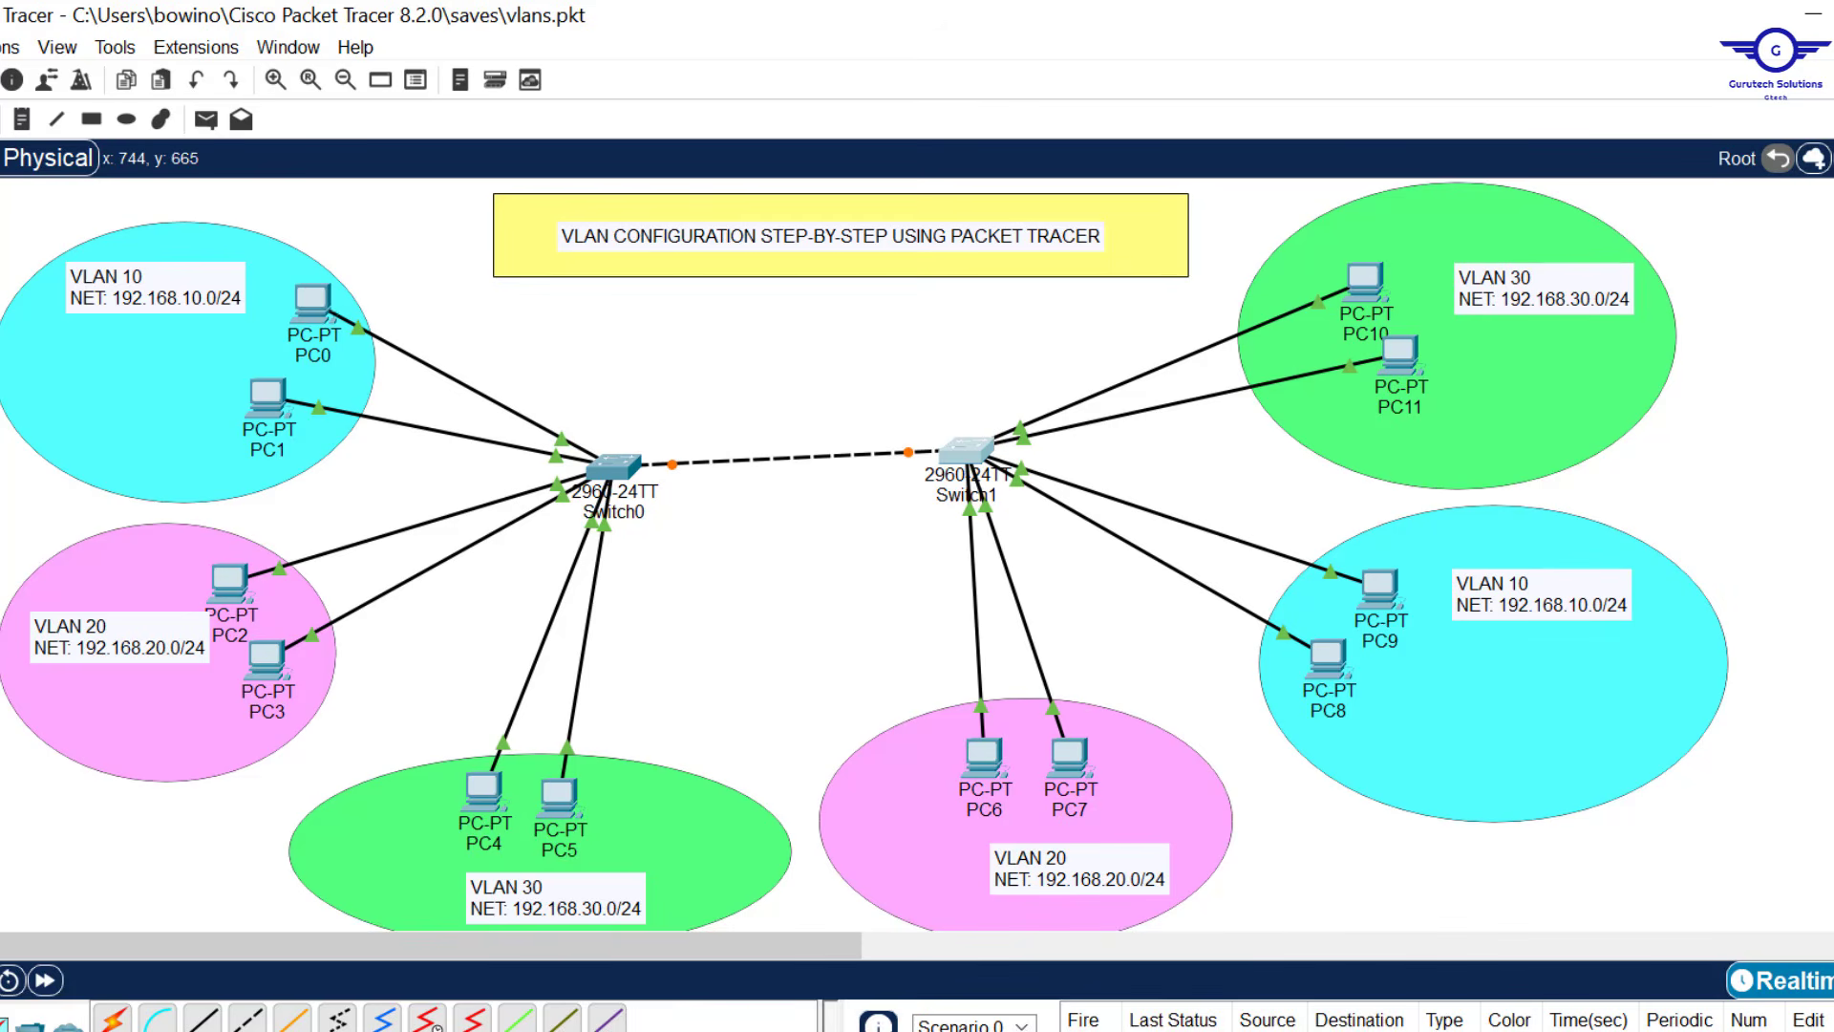
Read step 6 of the Notepad notes on testing VLAN communication and check PC9's IP address in the topology.
key("alt+Tab")
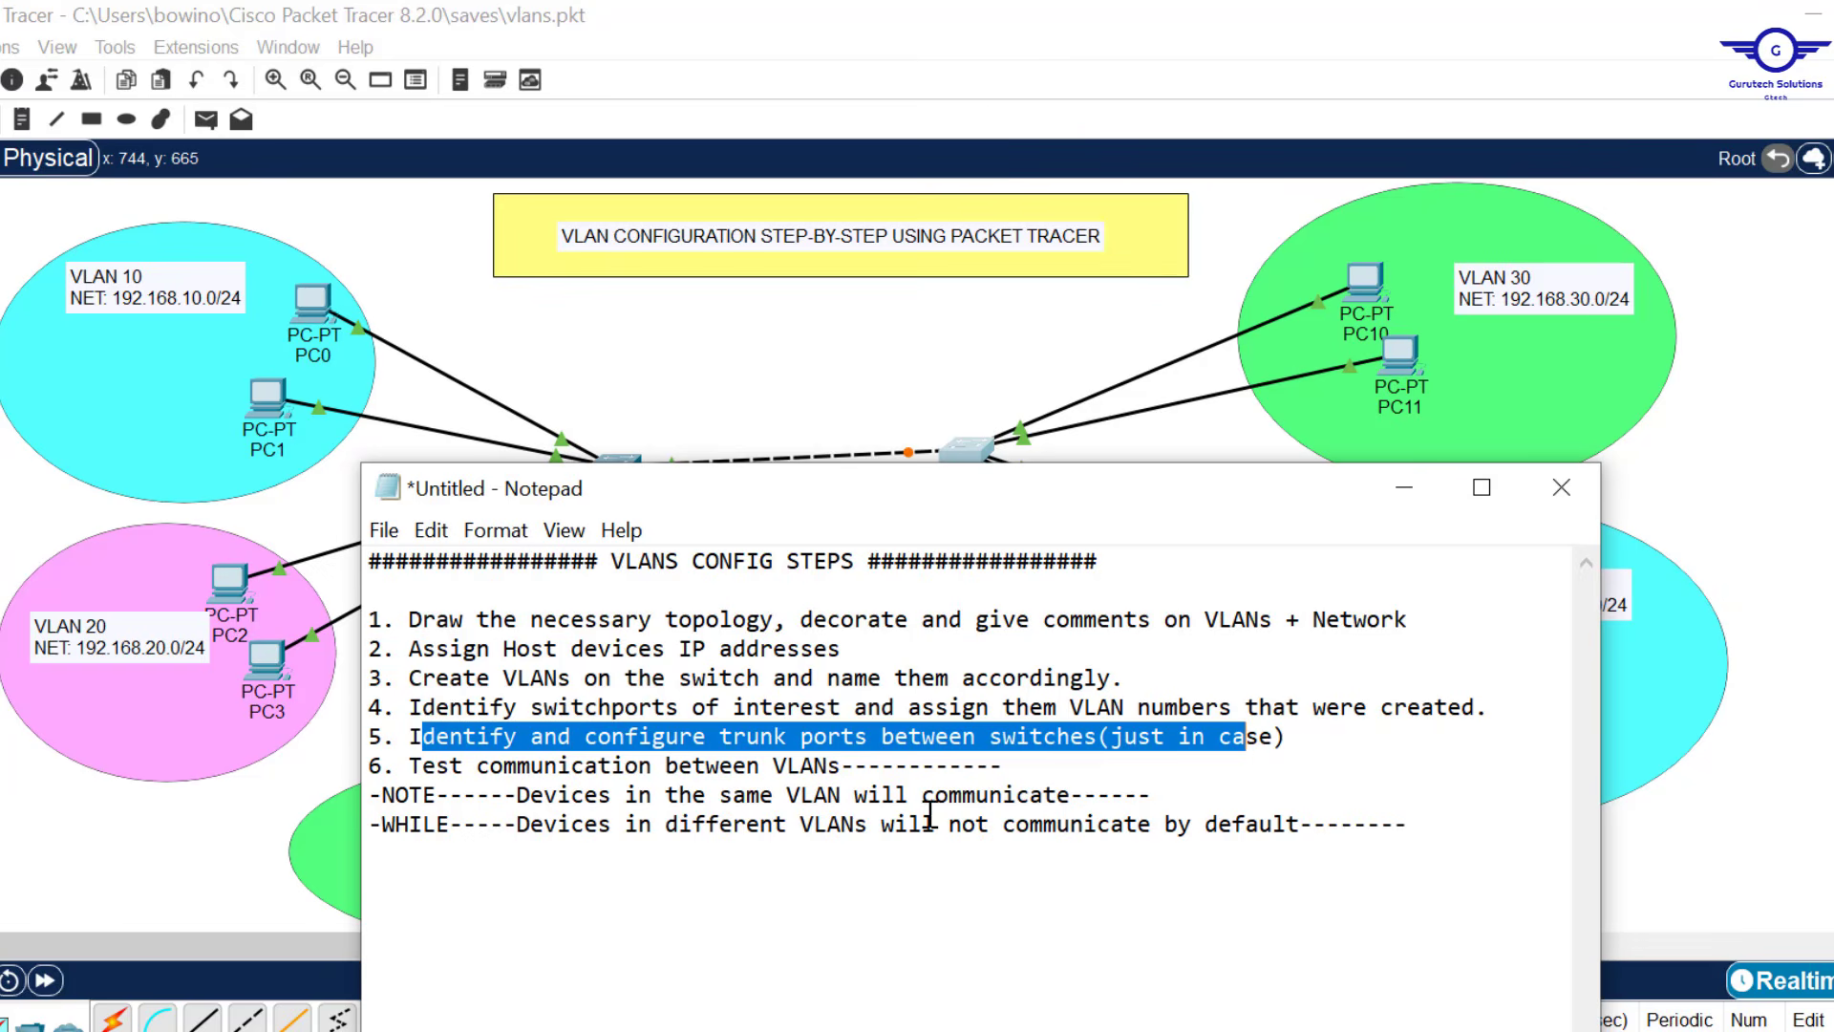
left_click(695, 346)
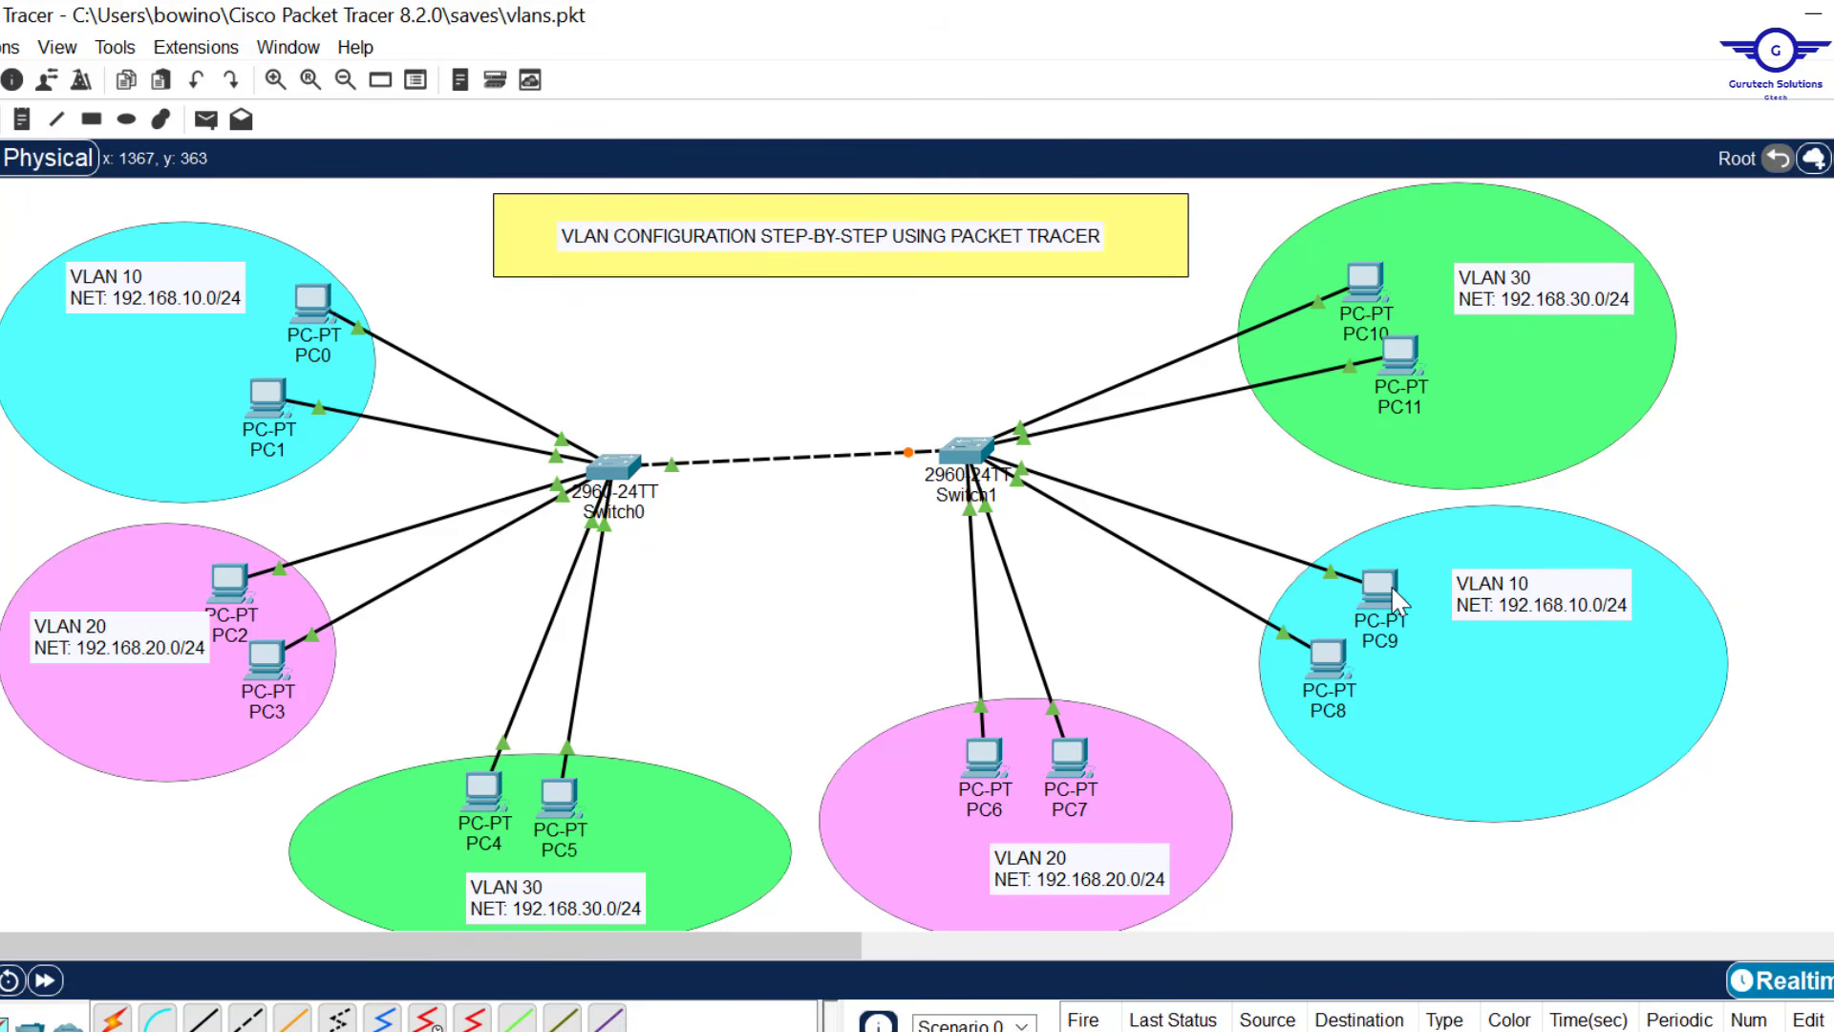
mouse_move(1391, 584)
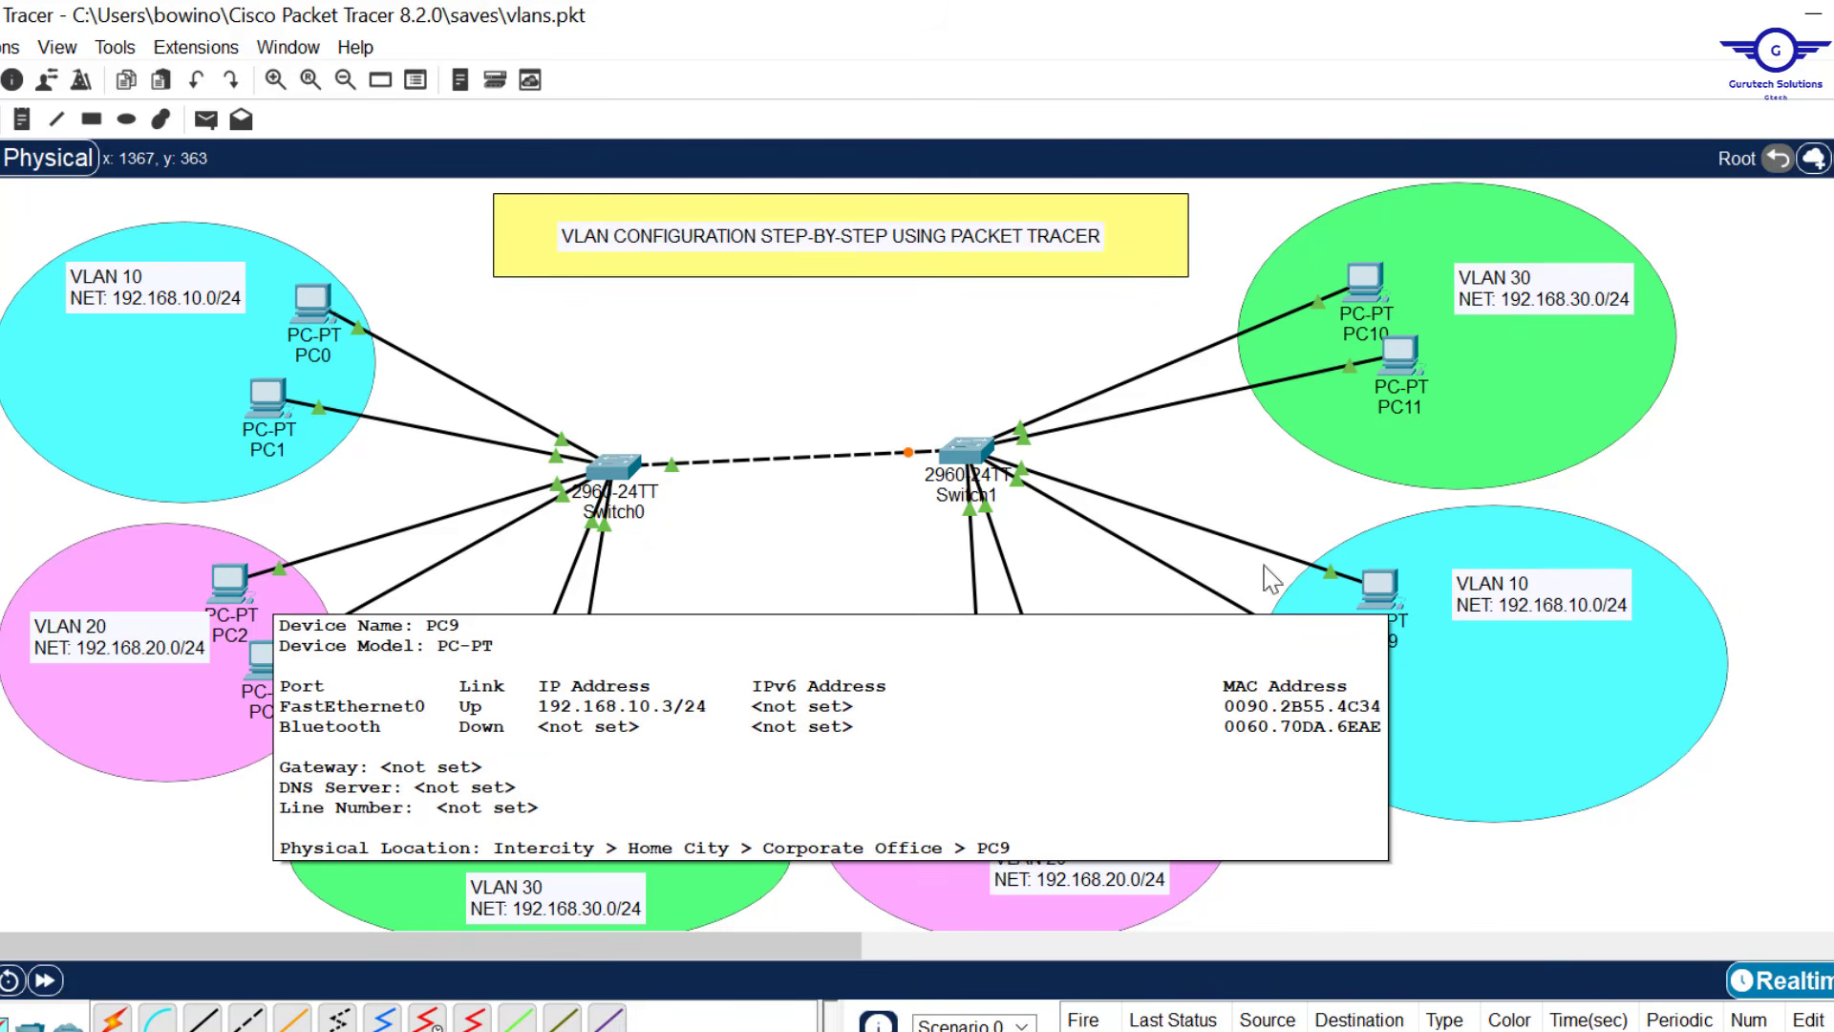
Open the Command Prompt on PC0 and ping PC9 at 192.168.10.3 to test communication within VLAN 10.
left_click(311, 304)
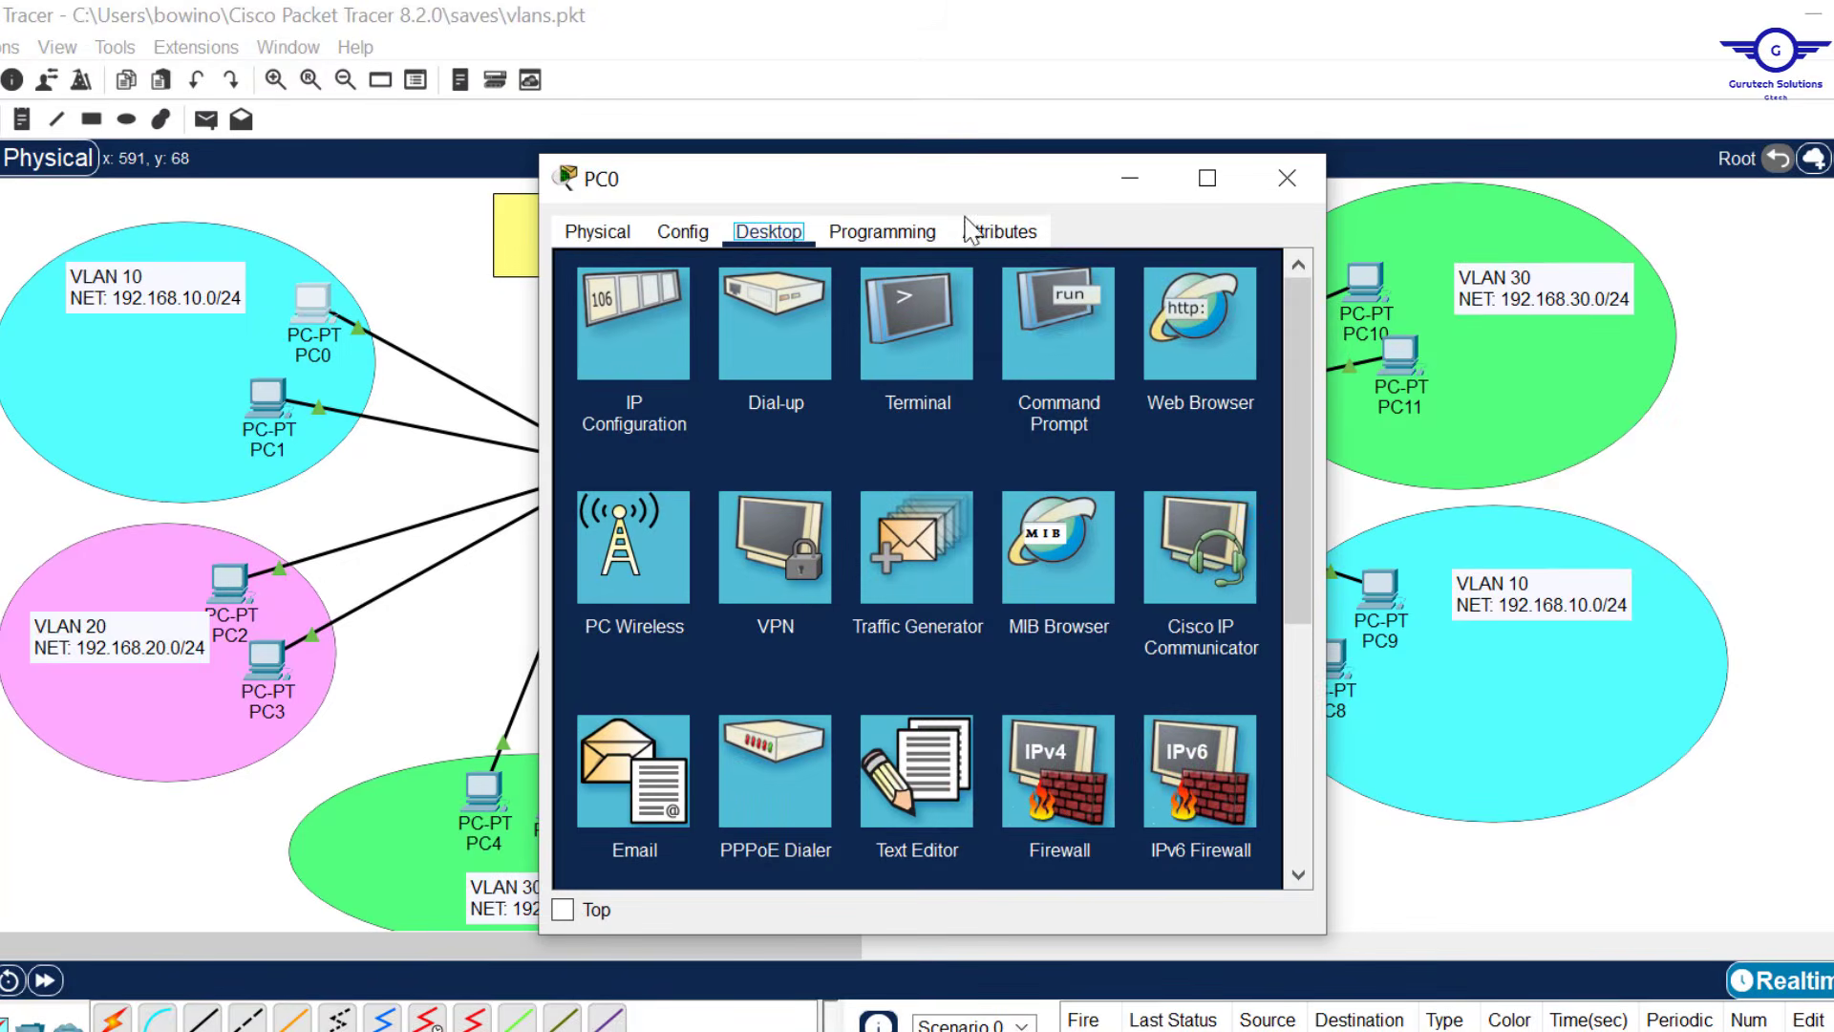
left_click(902, 325)
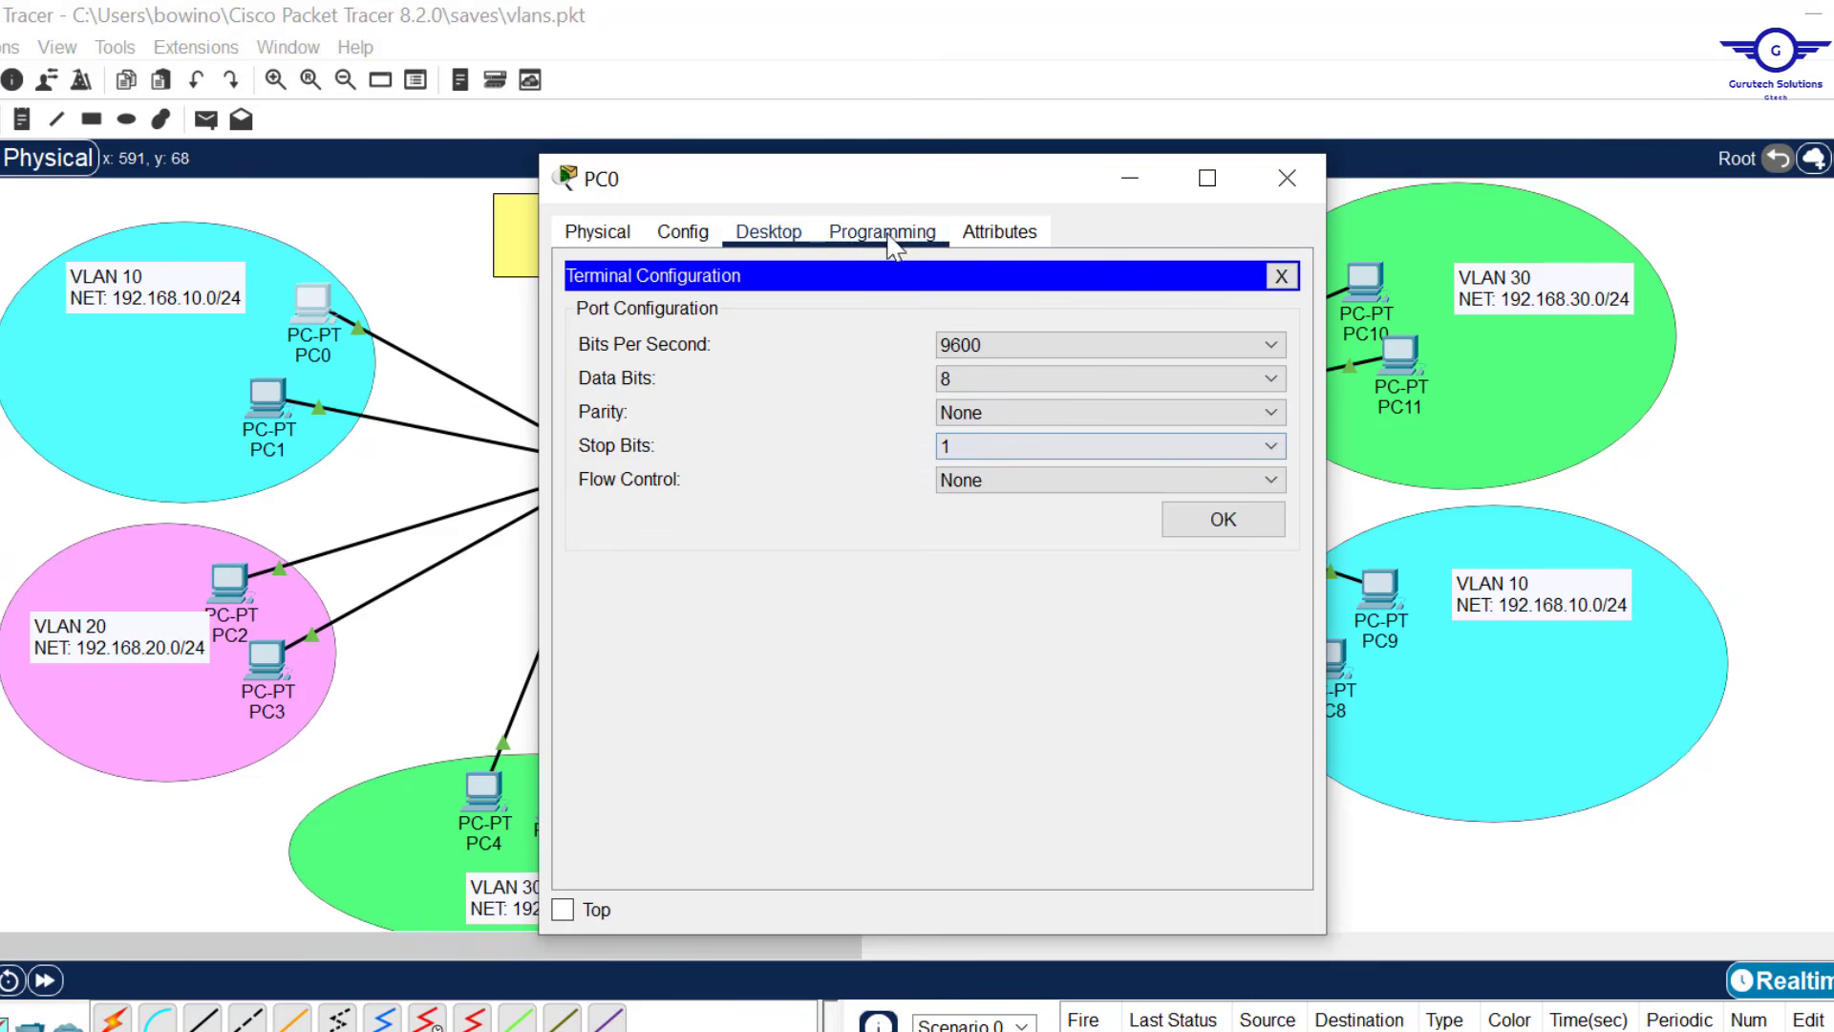
left_click(1281, 276)
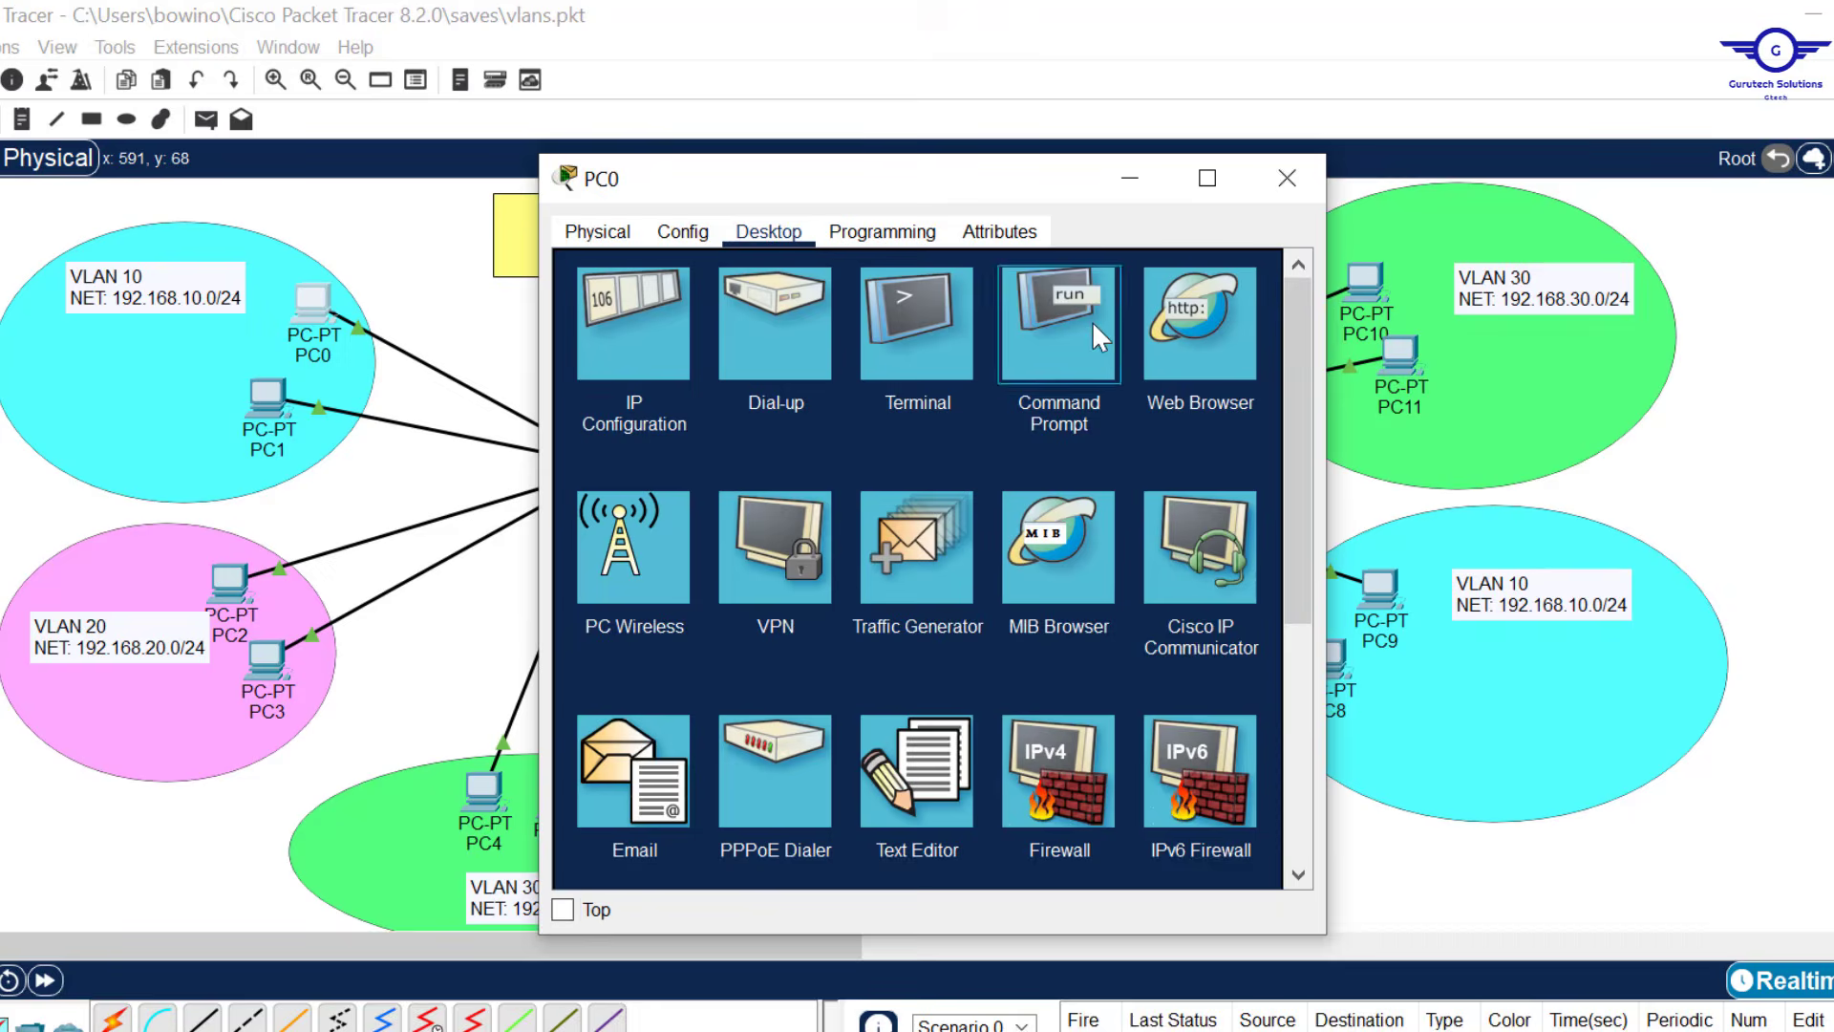
left_click(1178, 310)
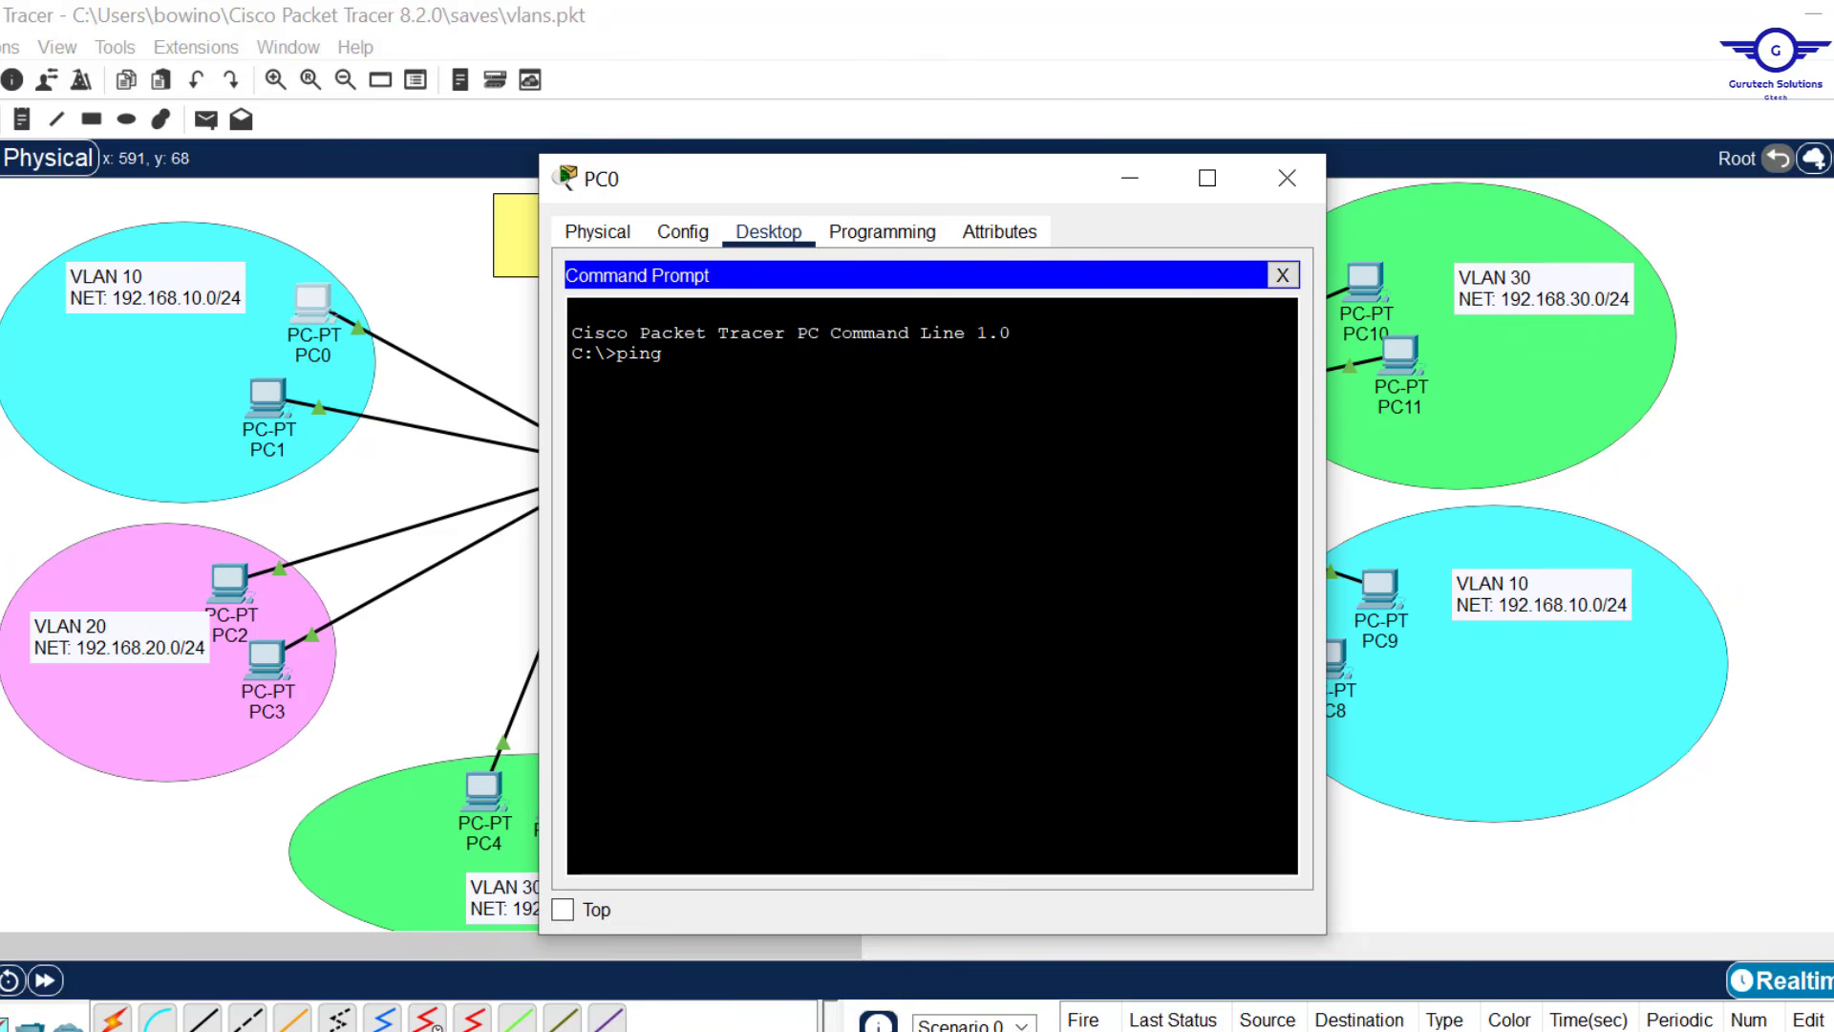
type("ping 192.168.10")
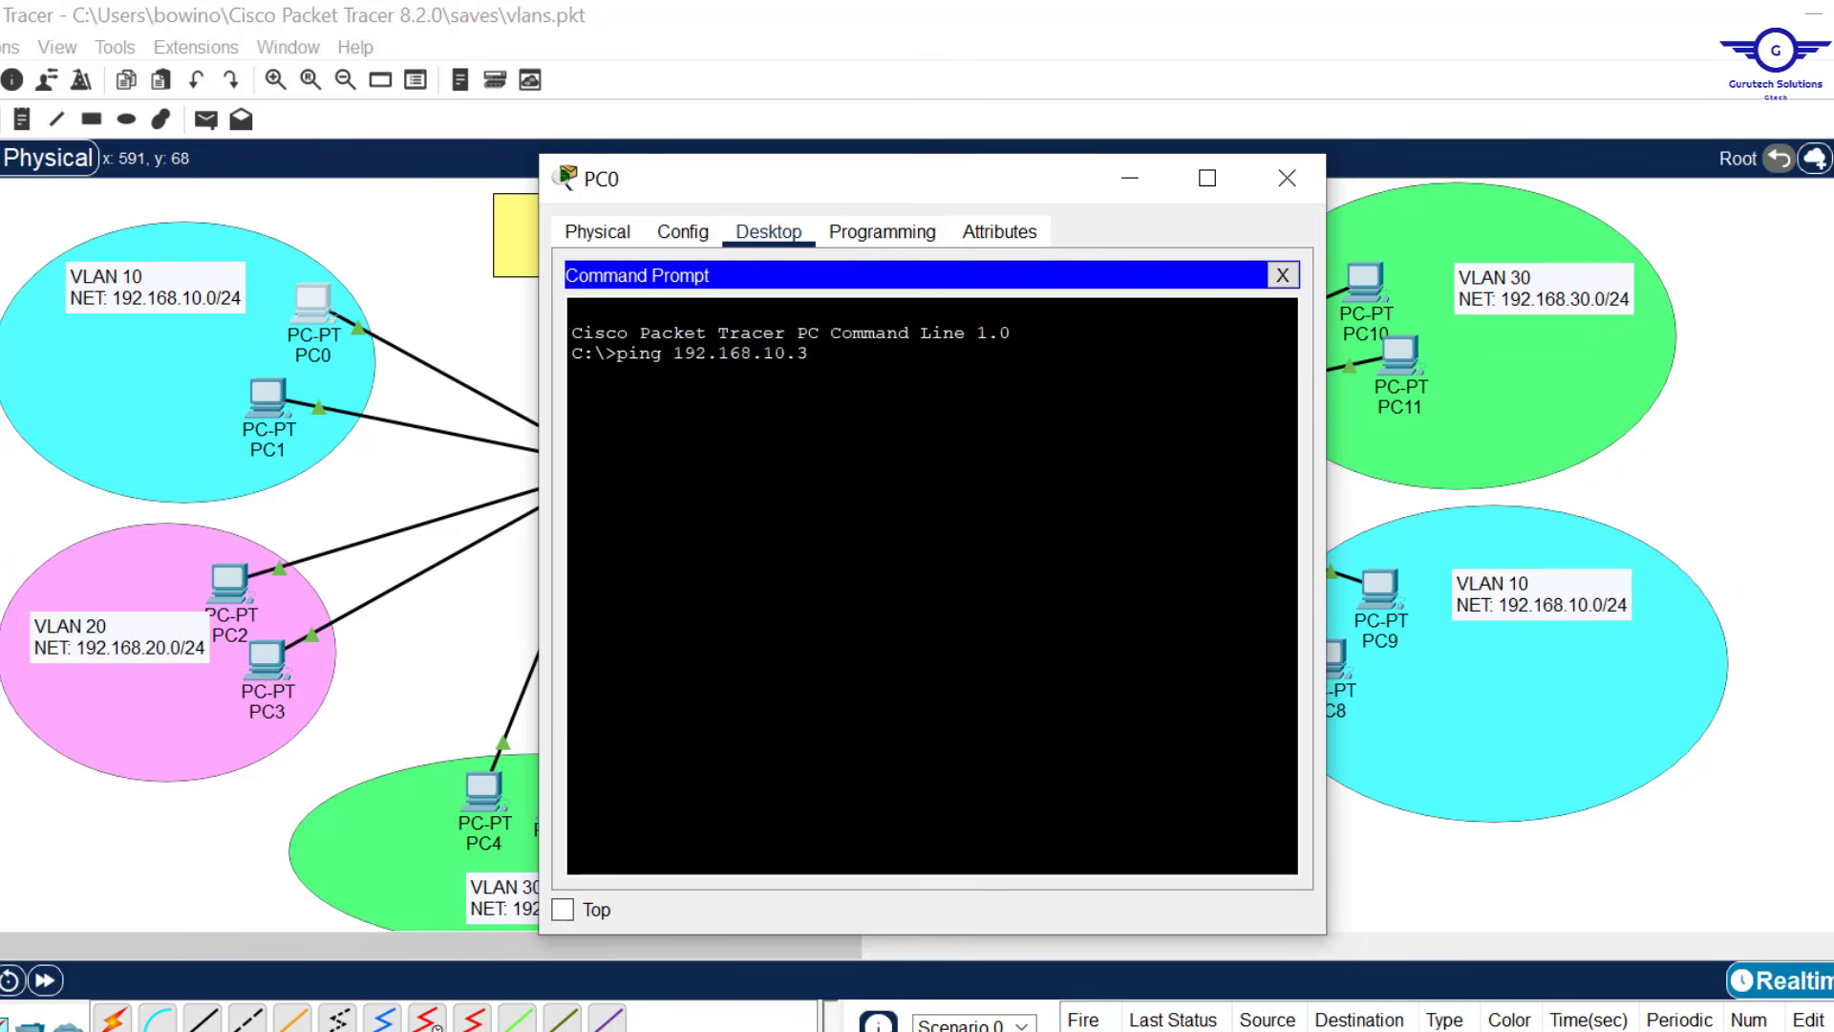
type(".3")
key("Return")
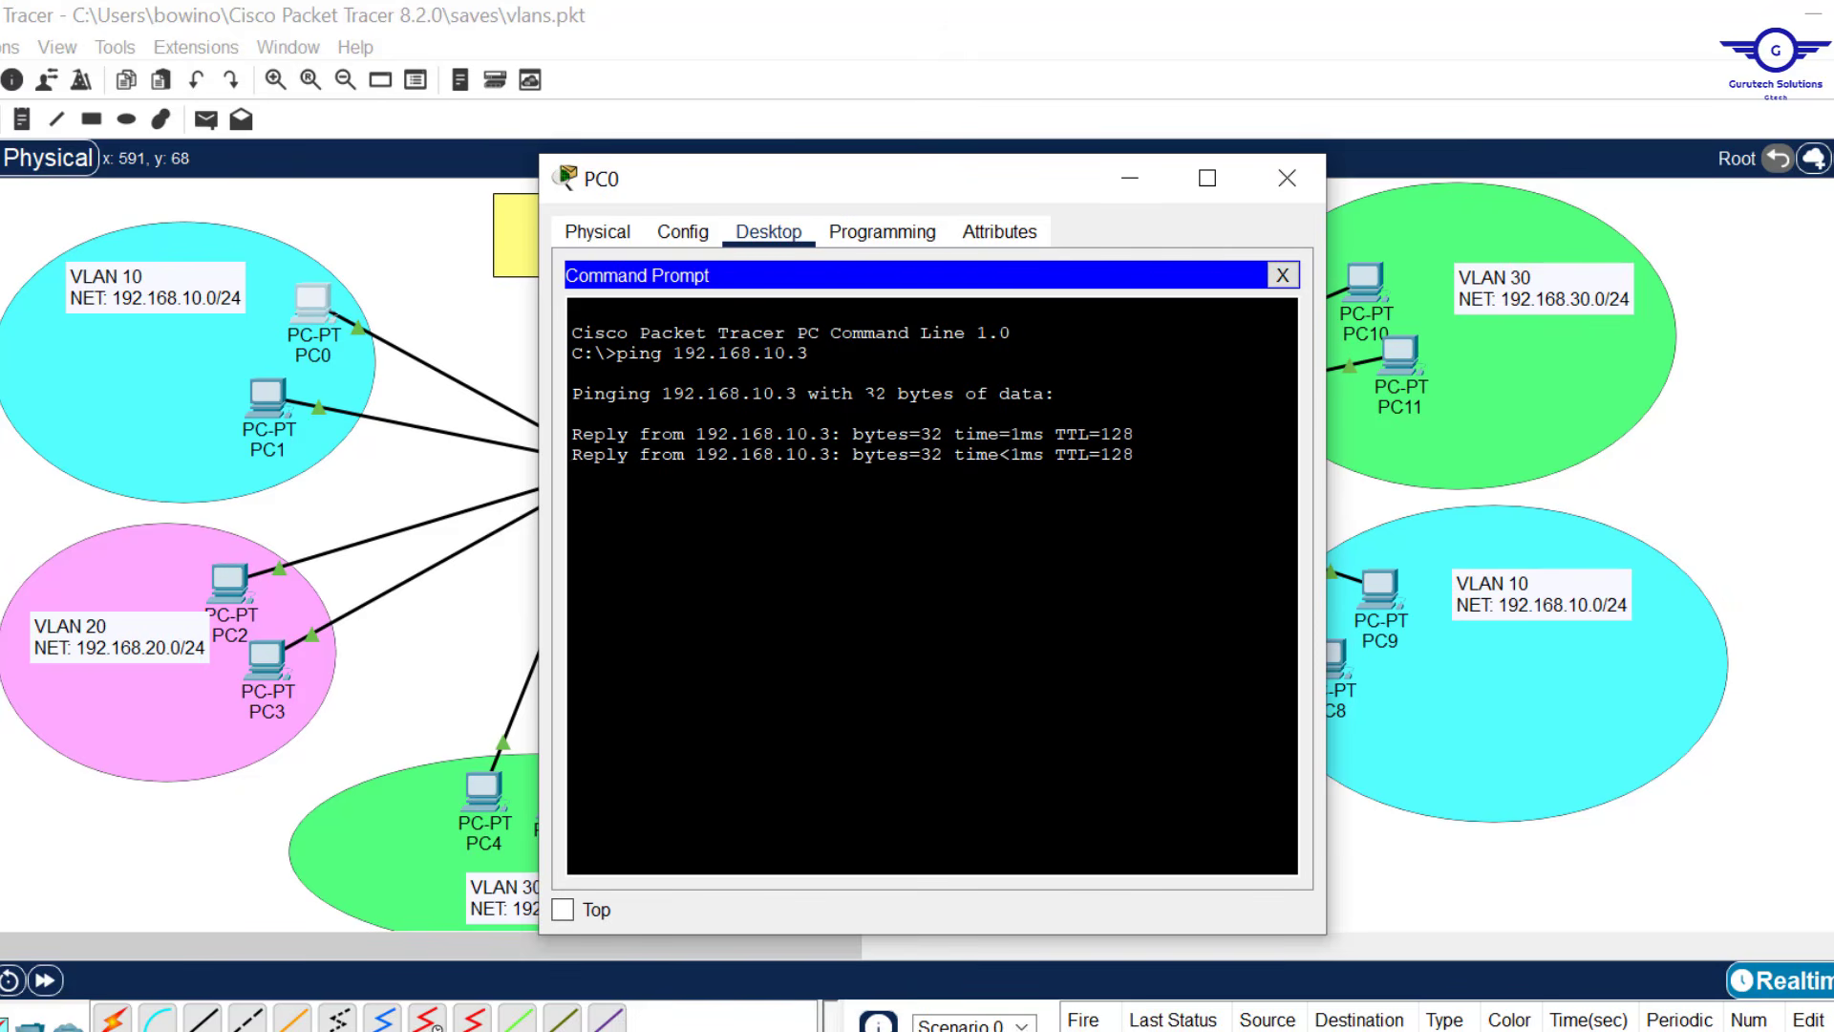
Stop the running ping, test PC0's reach to VLANs 20 and 30 by pinging 192.168.20.3 and 192.168.30.3, and close the PC0 window.
key("ctrl+c")
key("Up")
key("Left")
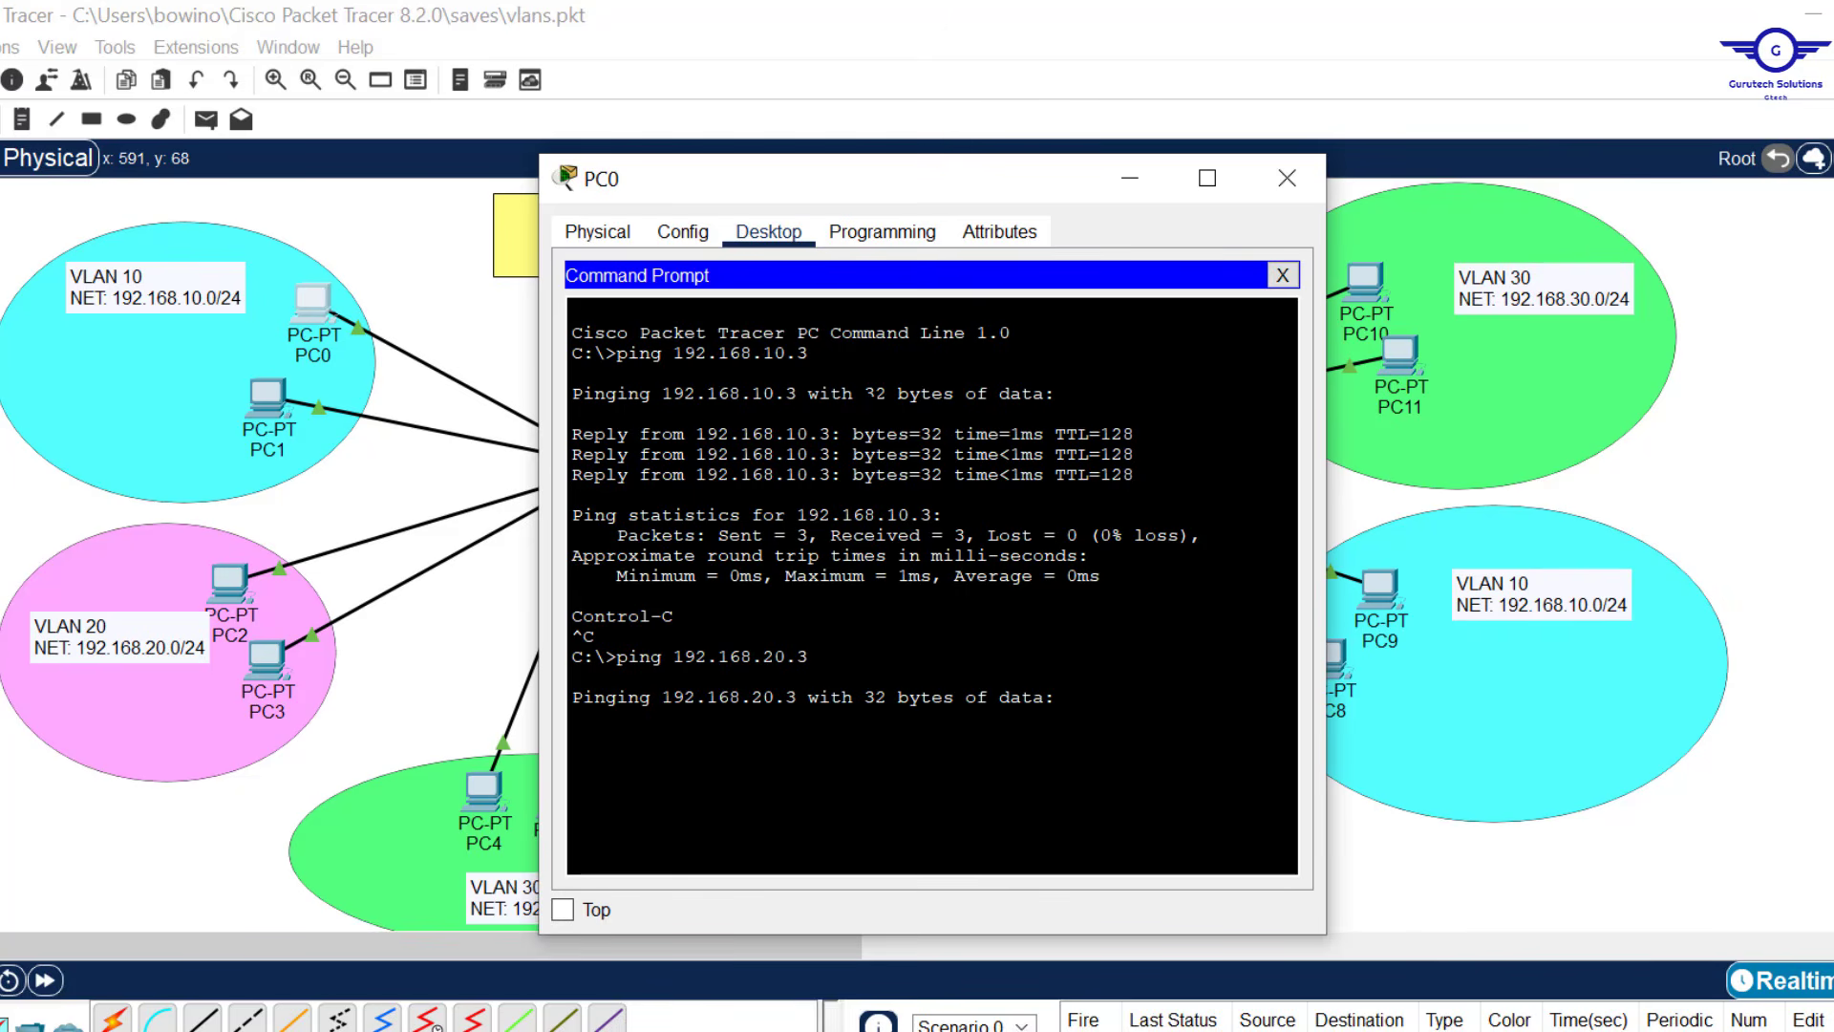
left_click_drag(1021, 181, 872, 413)
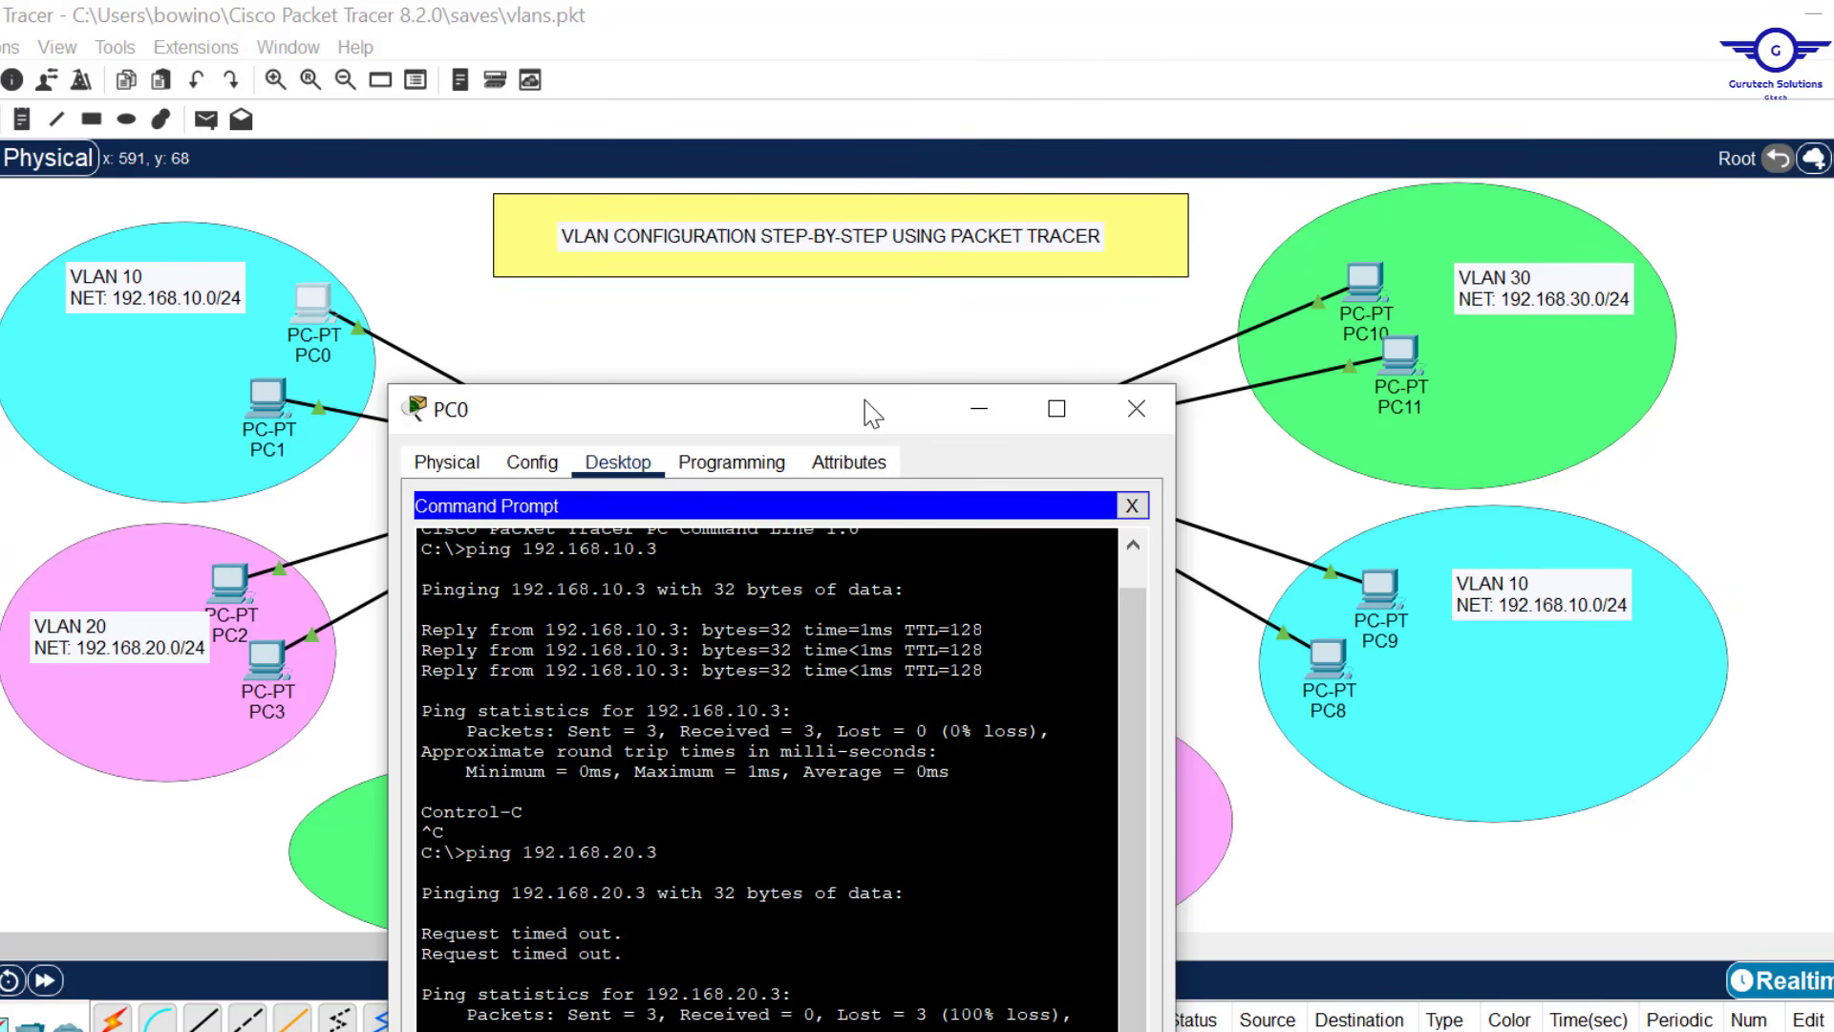
key("Return")
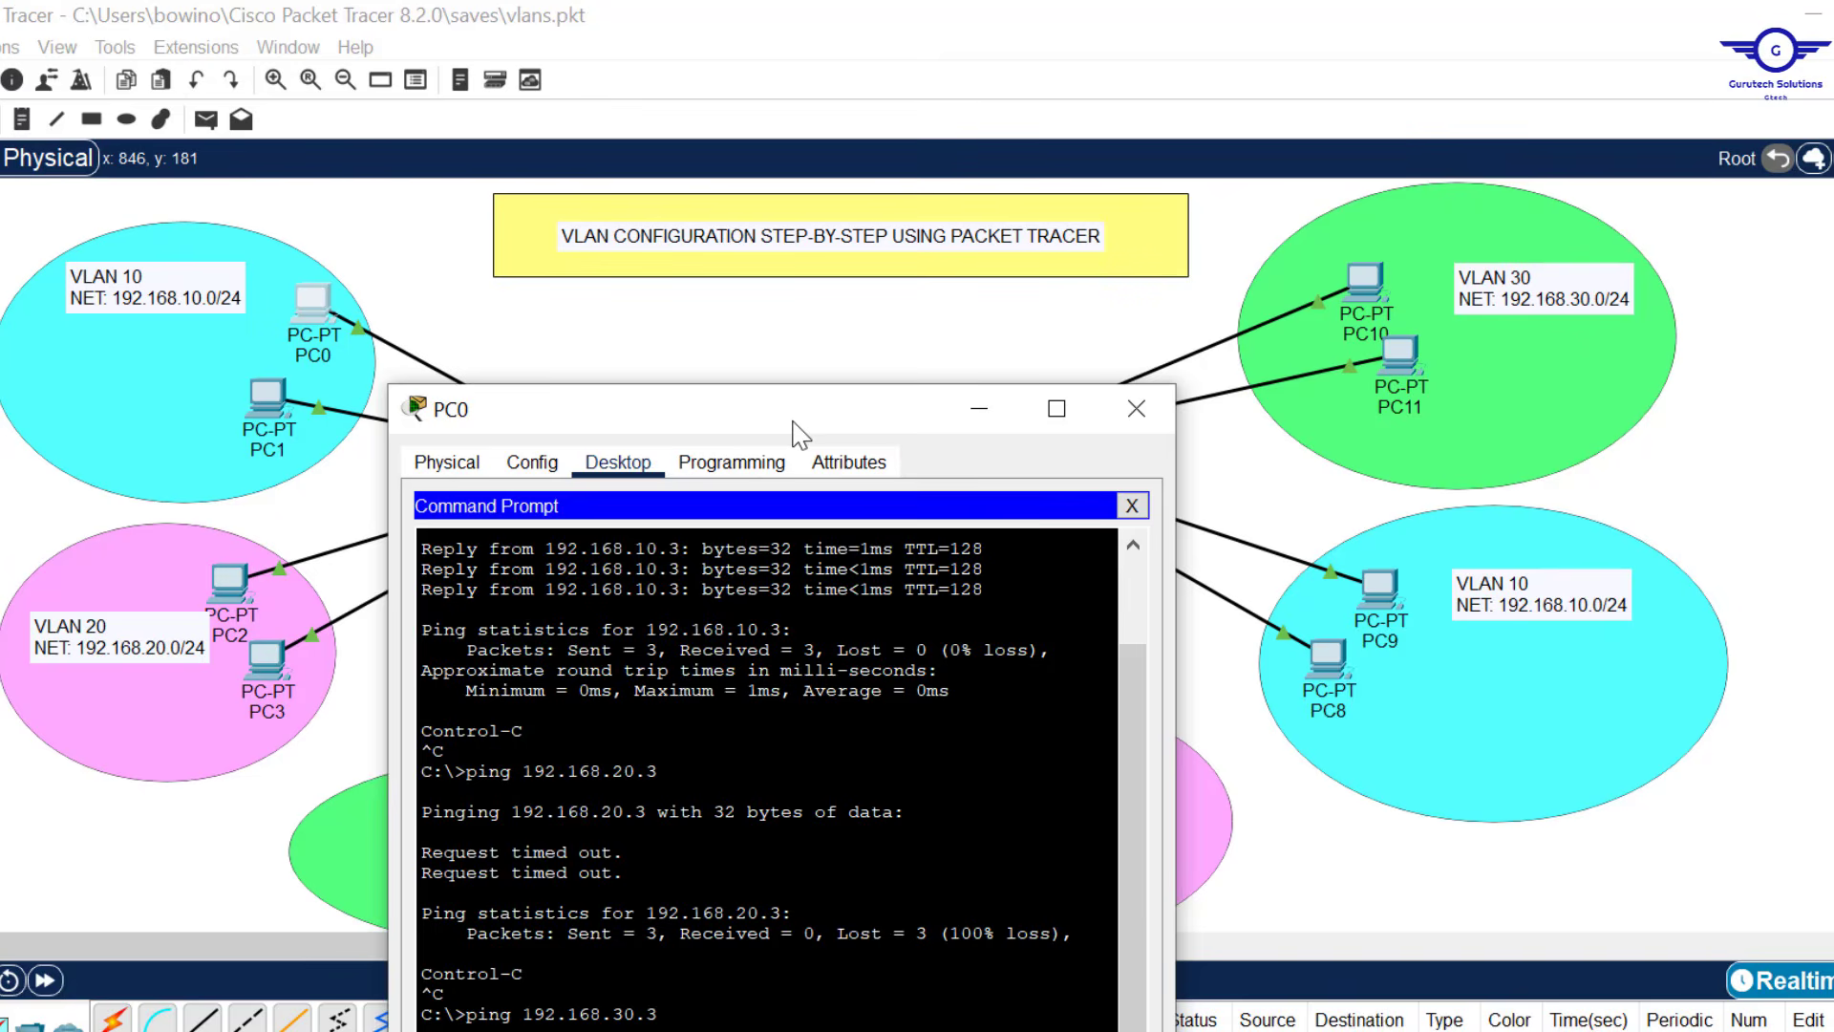
left_click_drag(792, 422, 905, 316)
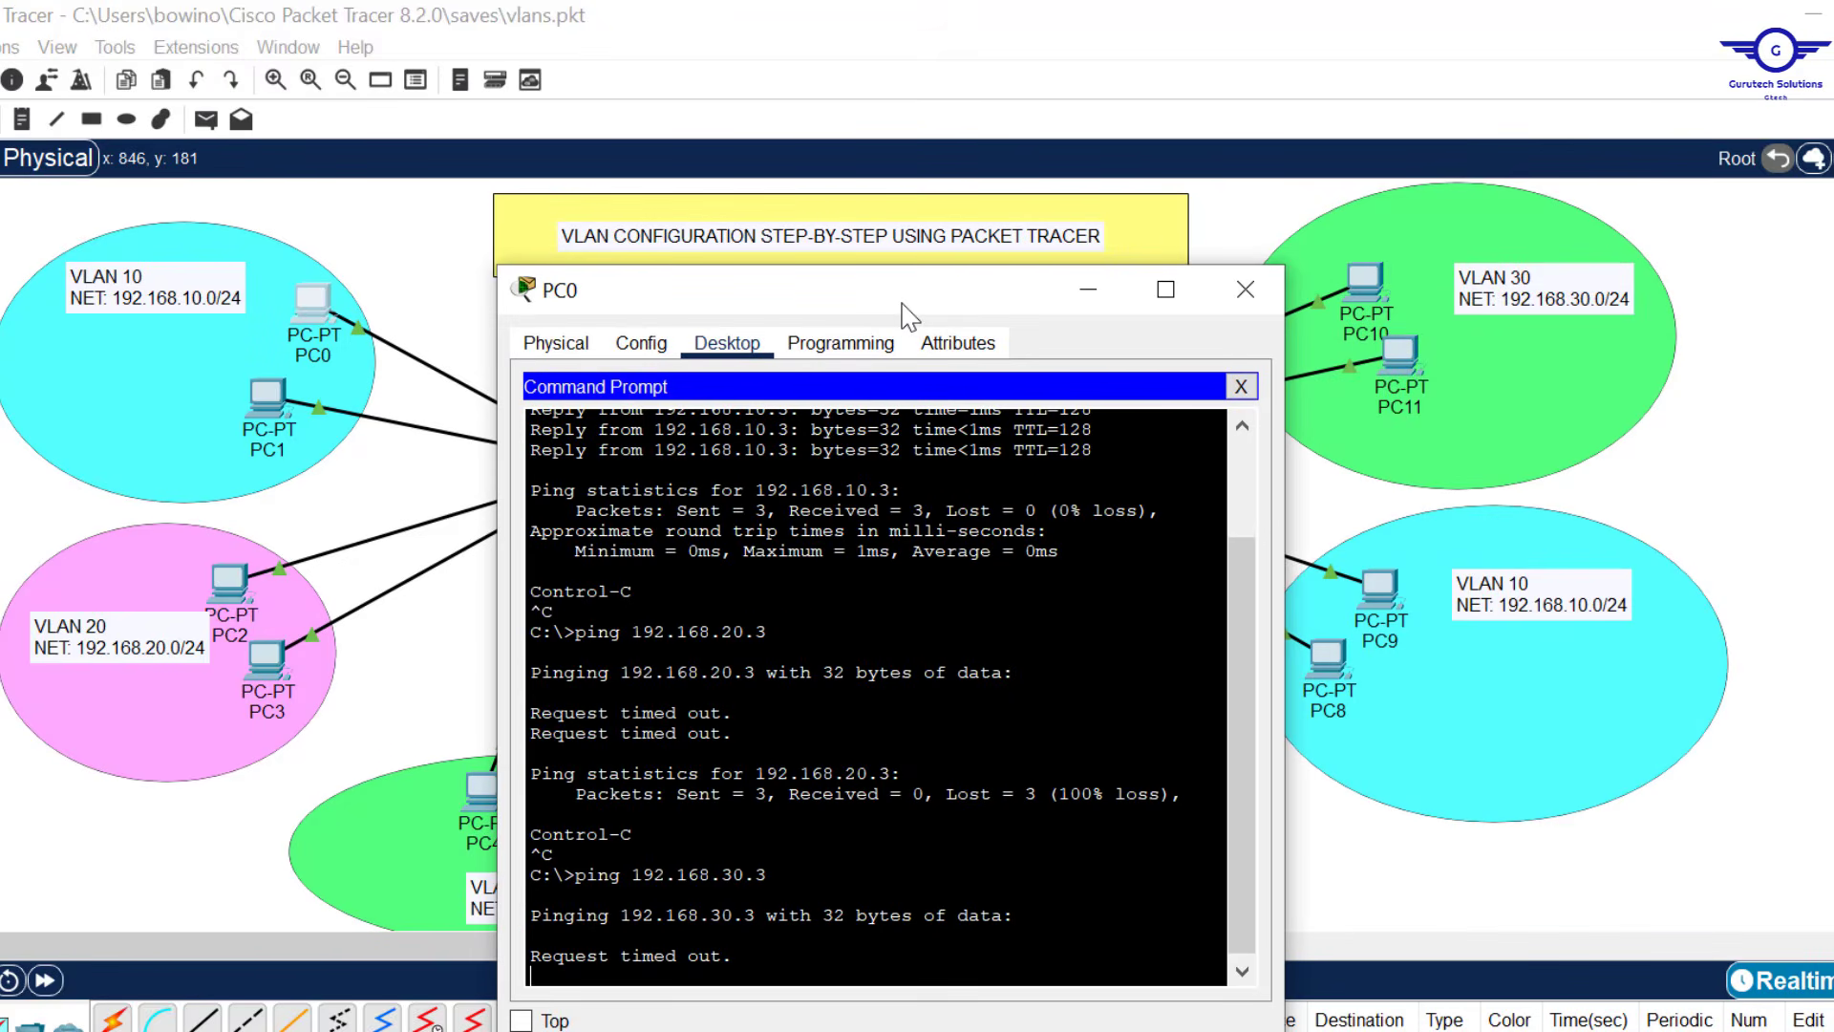
left_click(1240, 281)
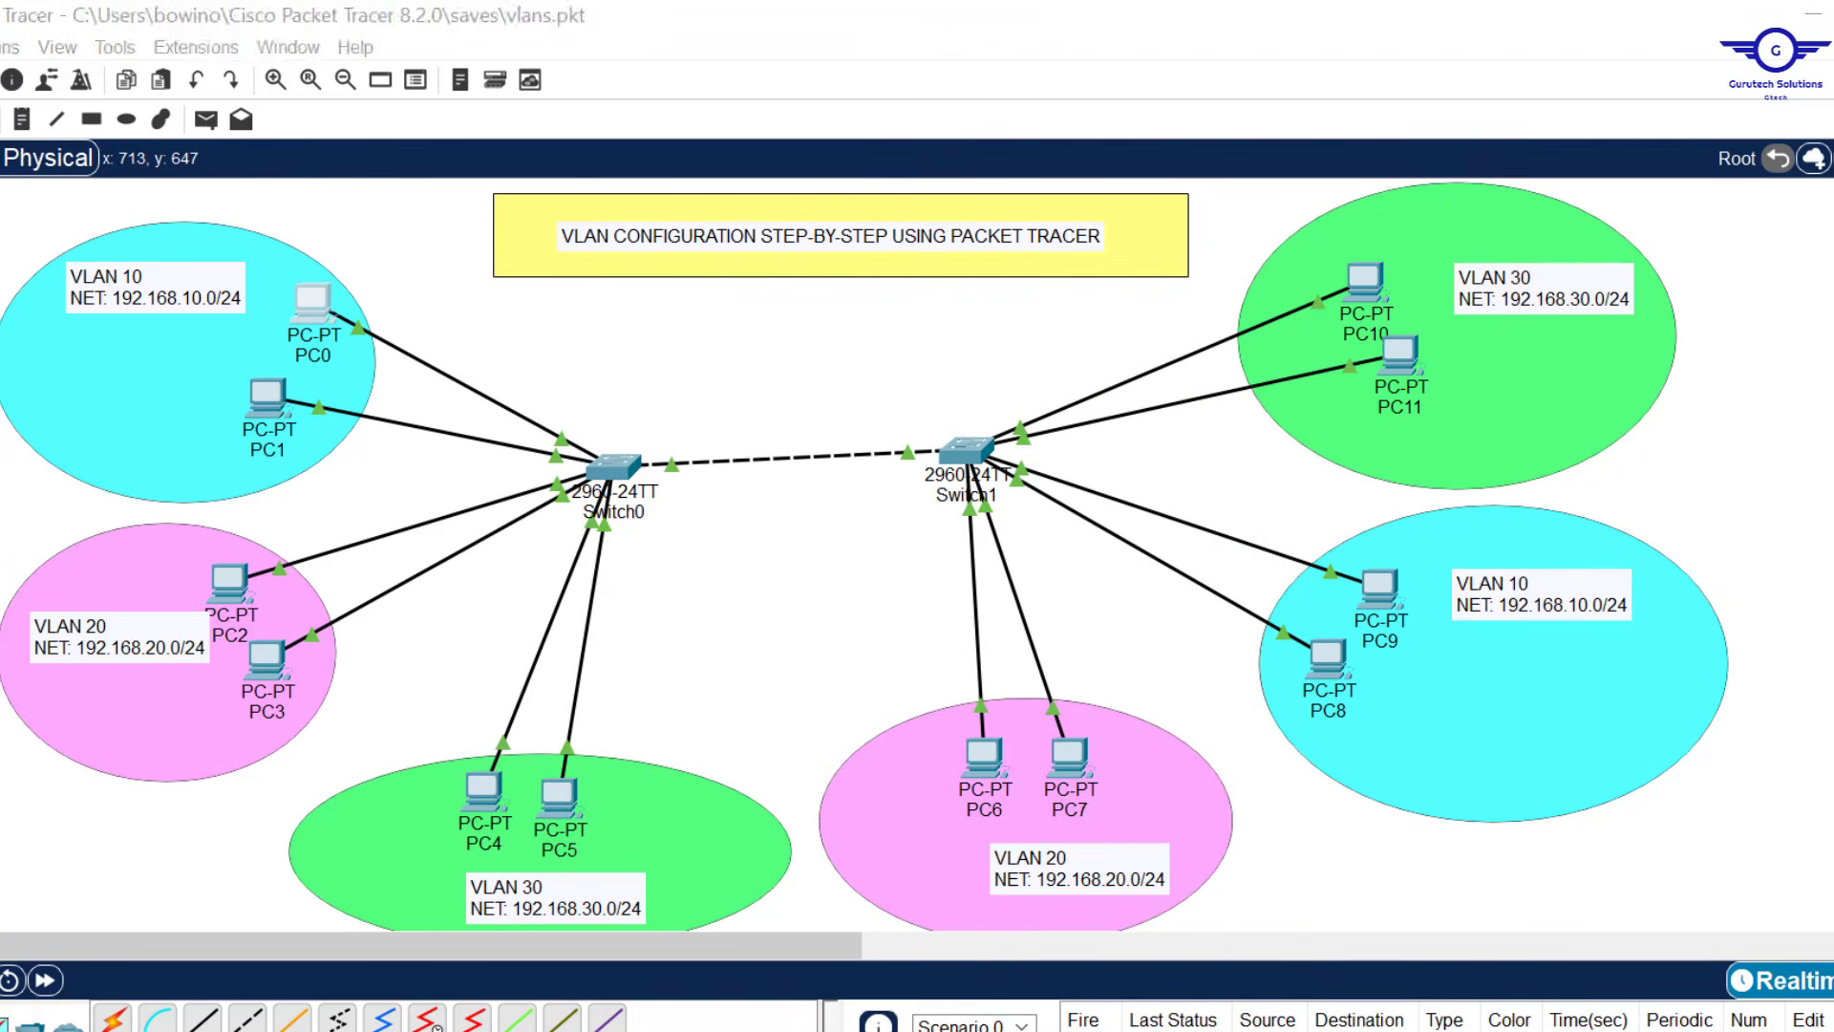
Switch to the Notepad notes and review the VLAN configuration steps and the remarks on communication within and between VLANs.
key("alt+Tab")
left_click_drag(914, 511, 744, 498)
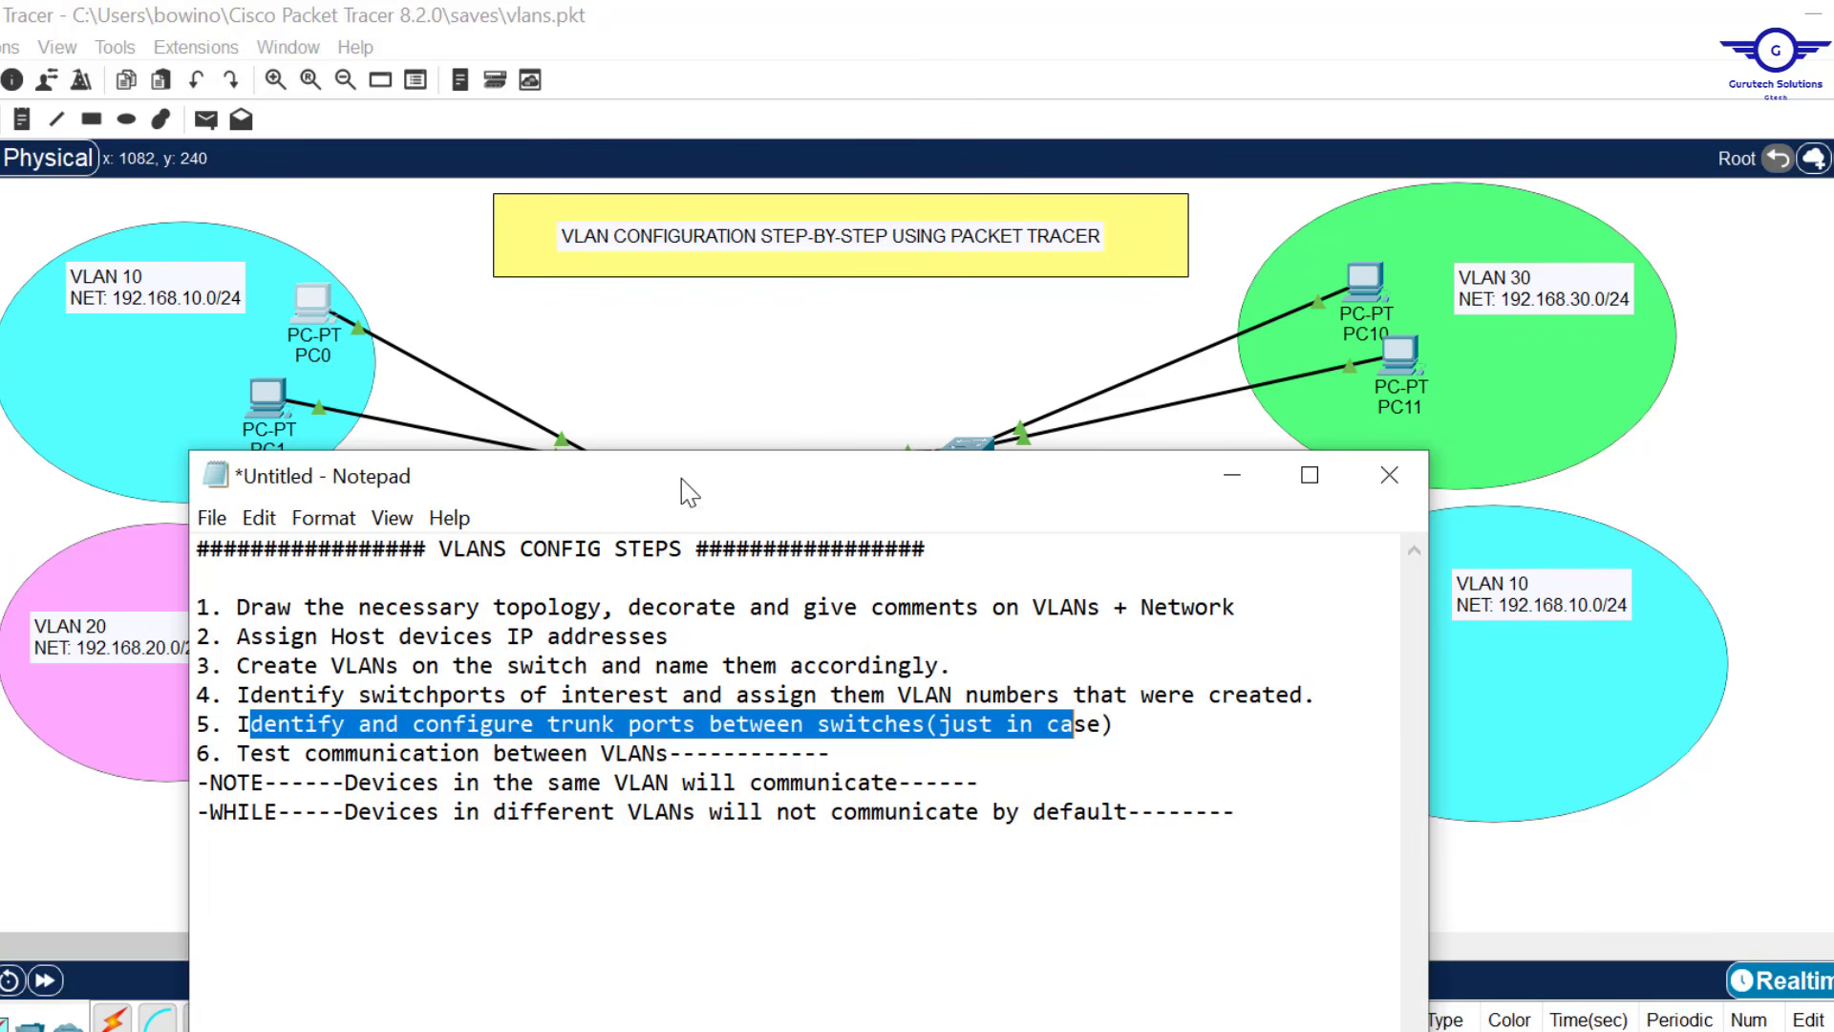
left_click_drag(679, 479, 787, 387)
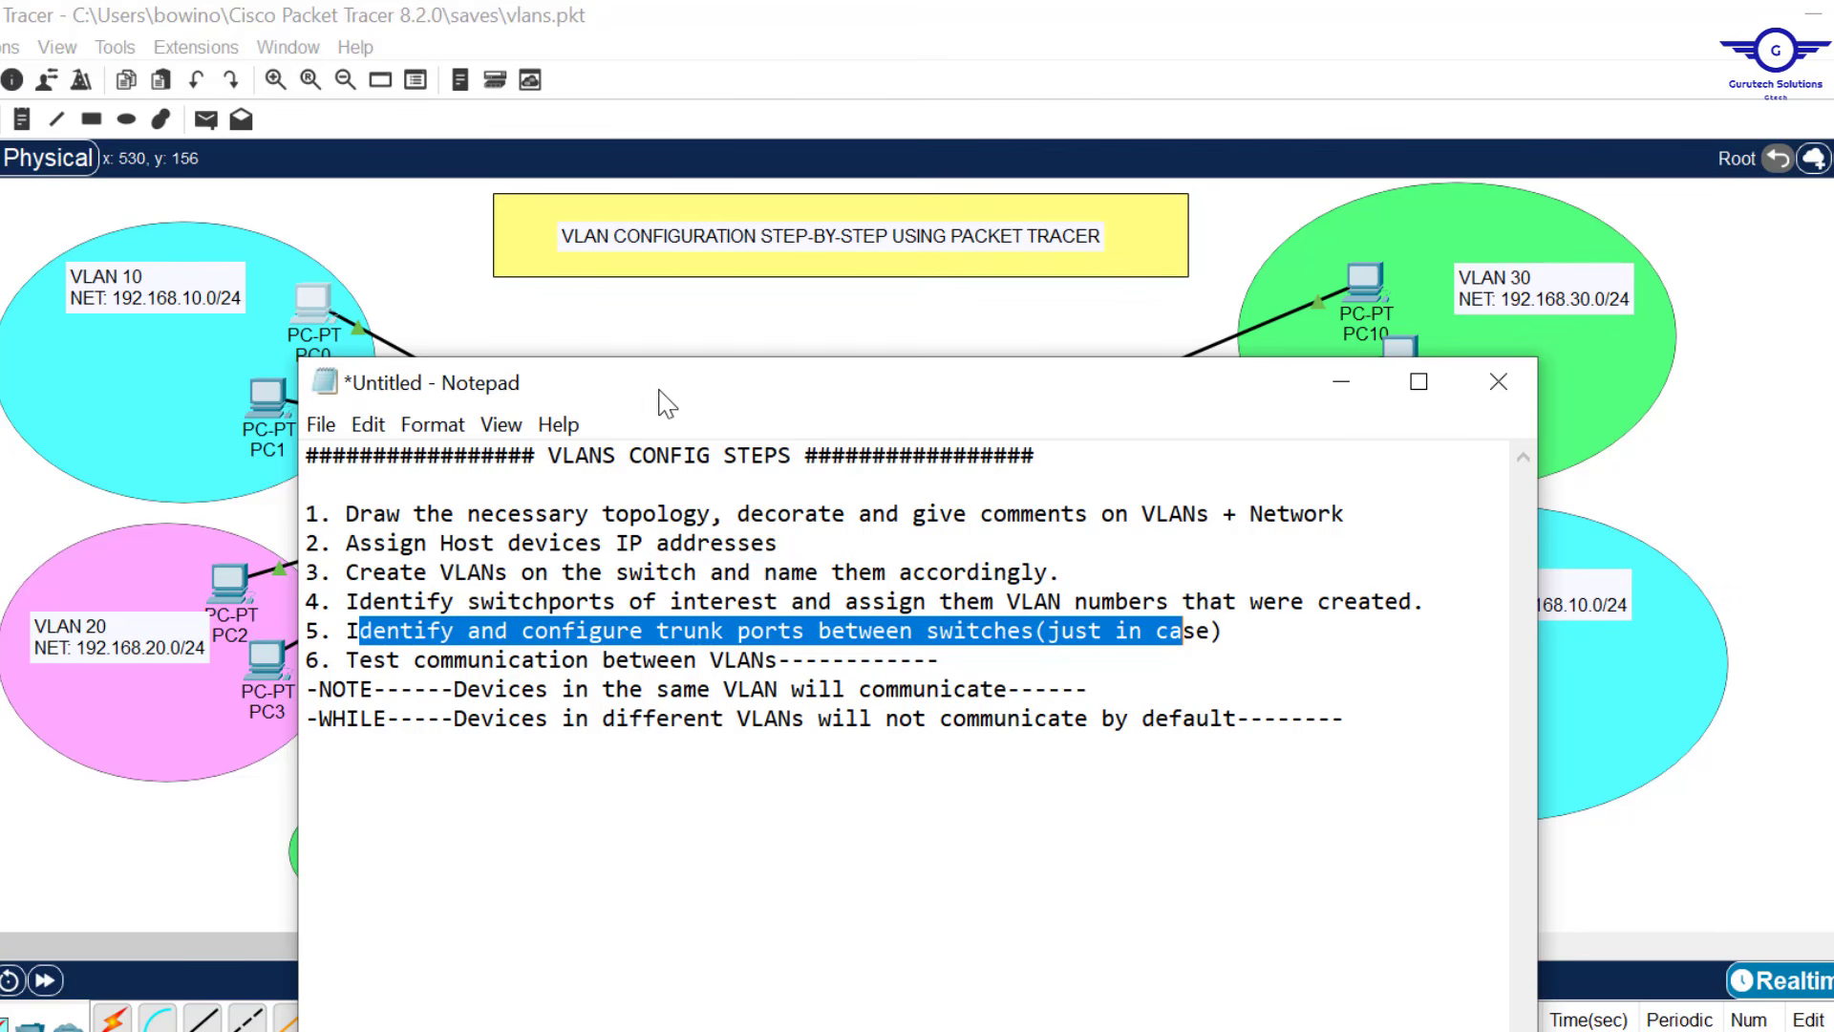
left_click_drag(667, 405, 675, 557)
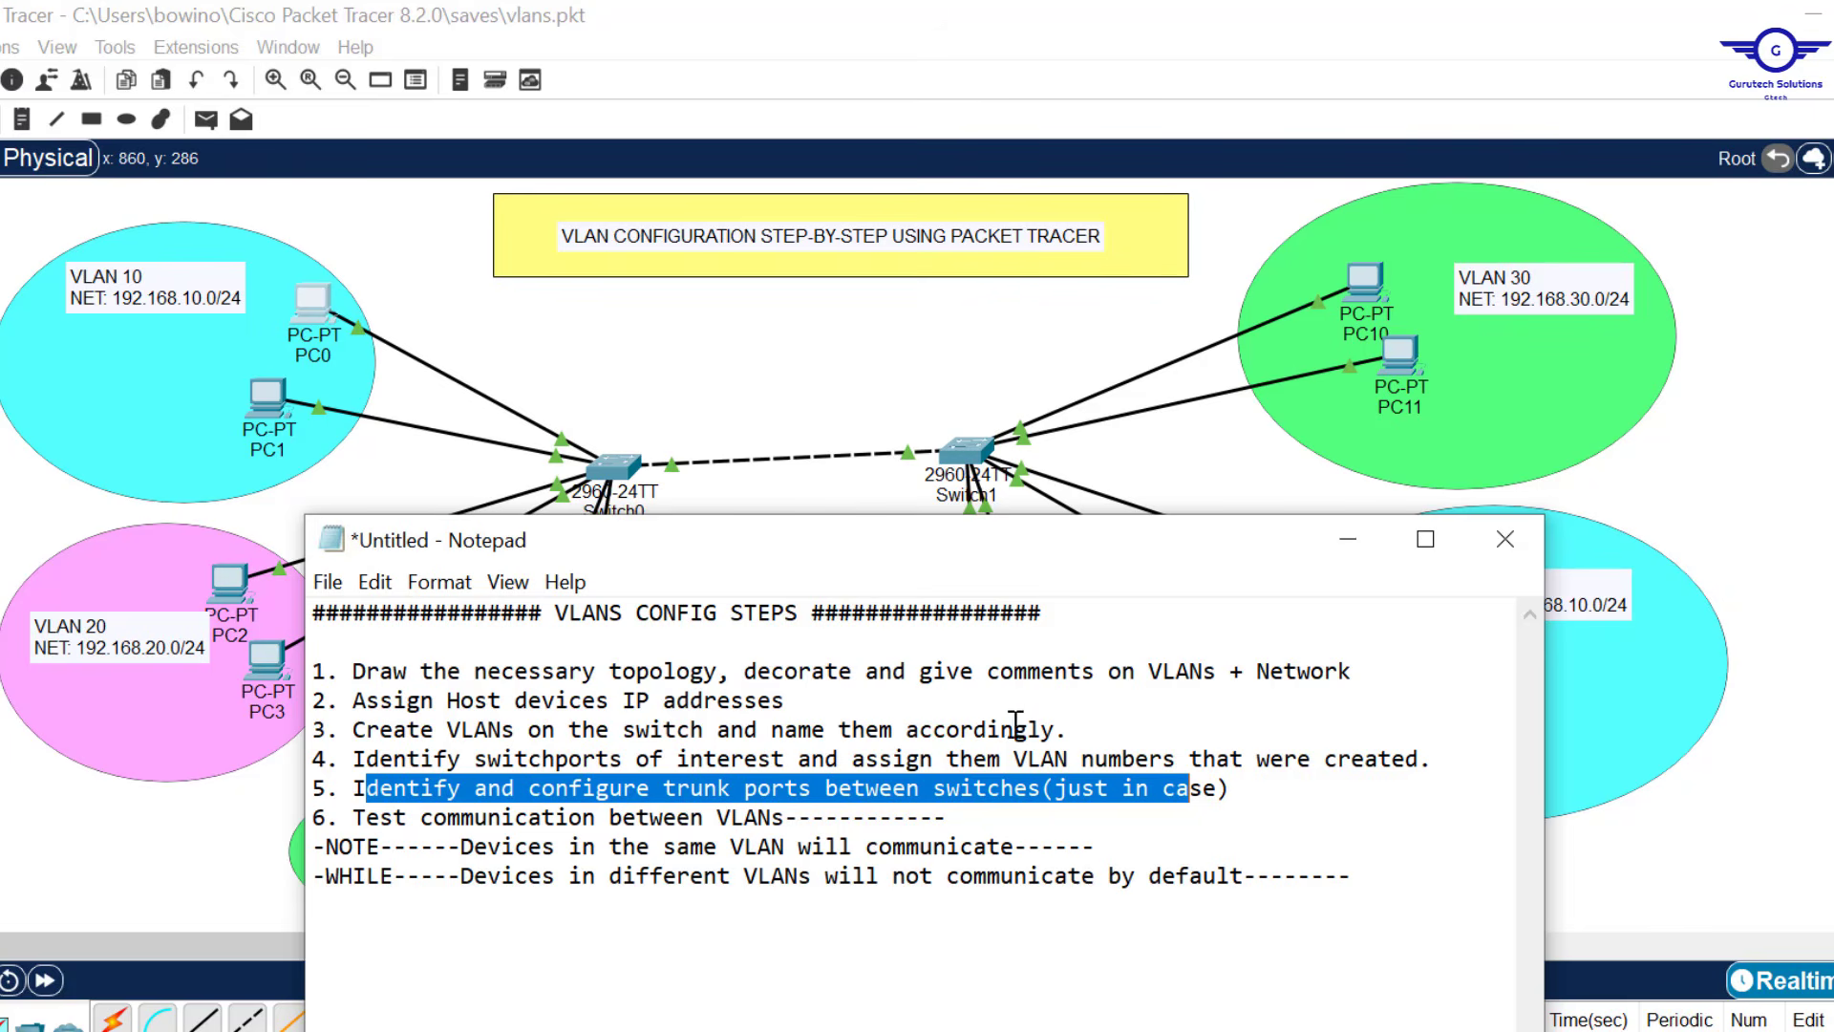
left_click(761, 392)
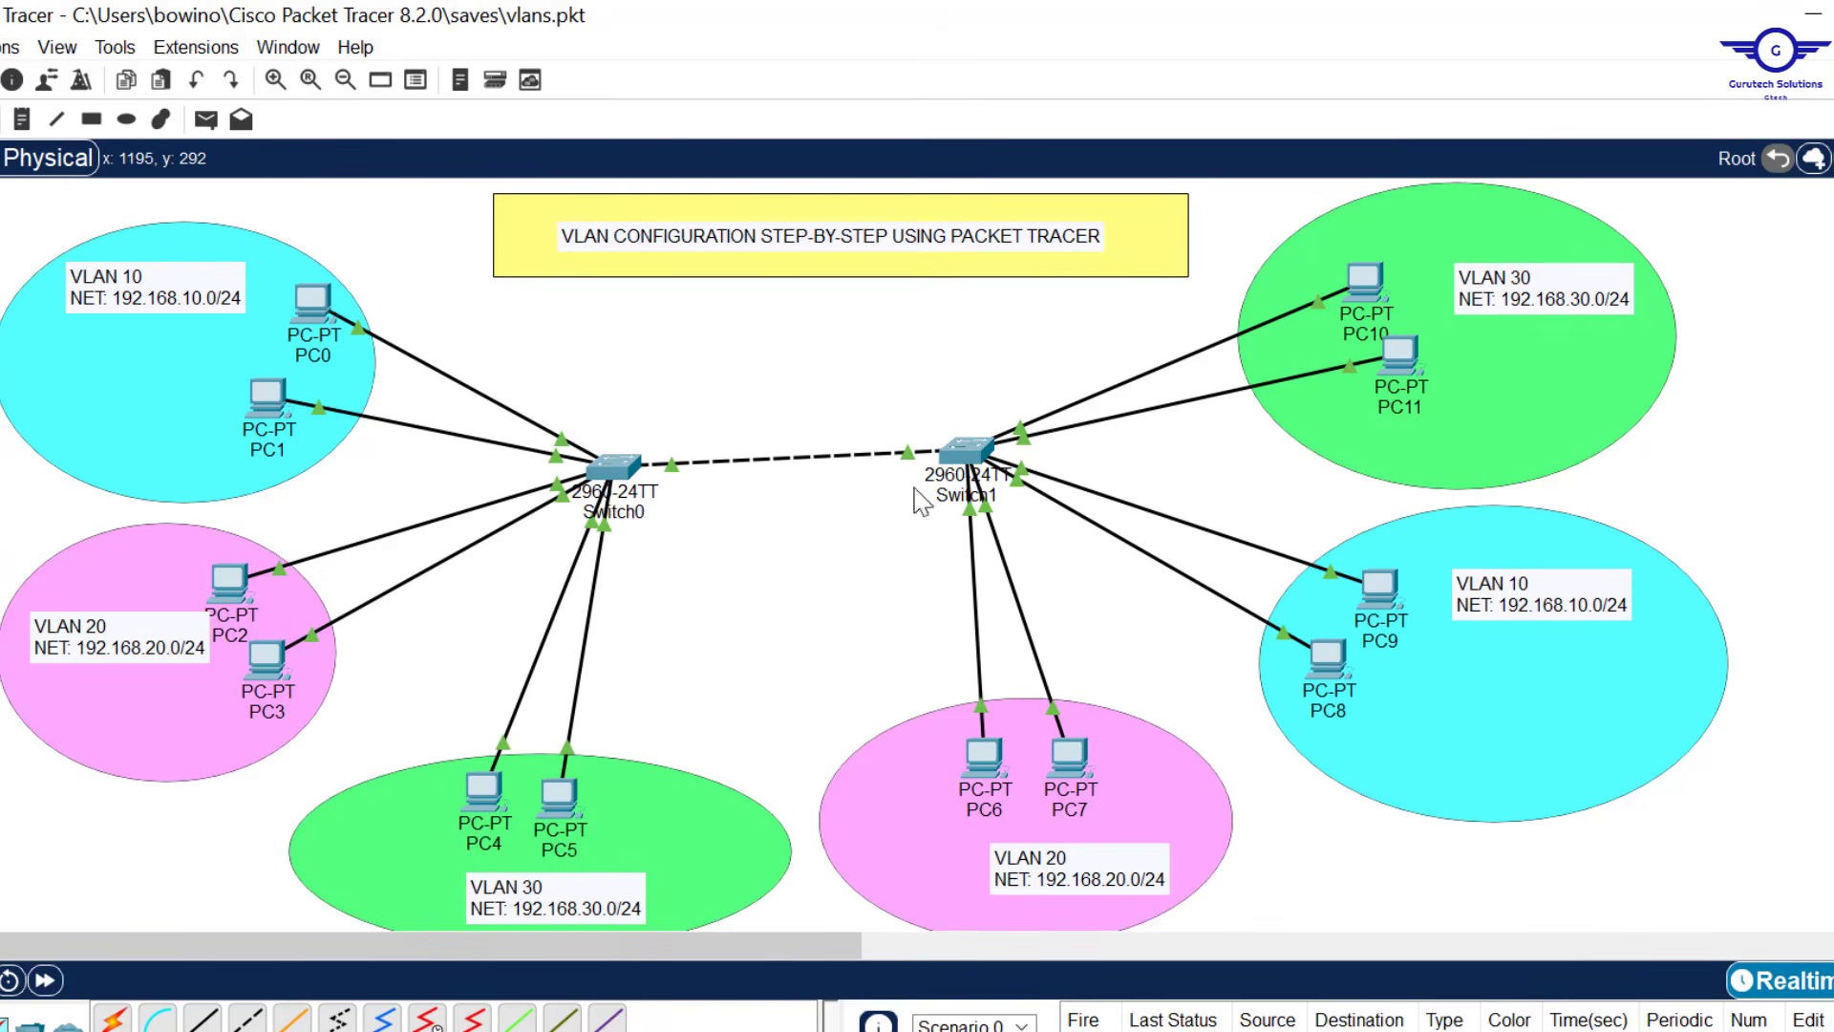
left_click(841, 1030)
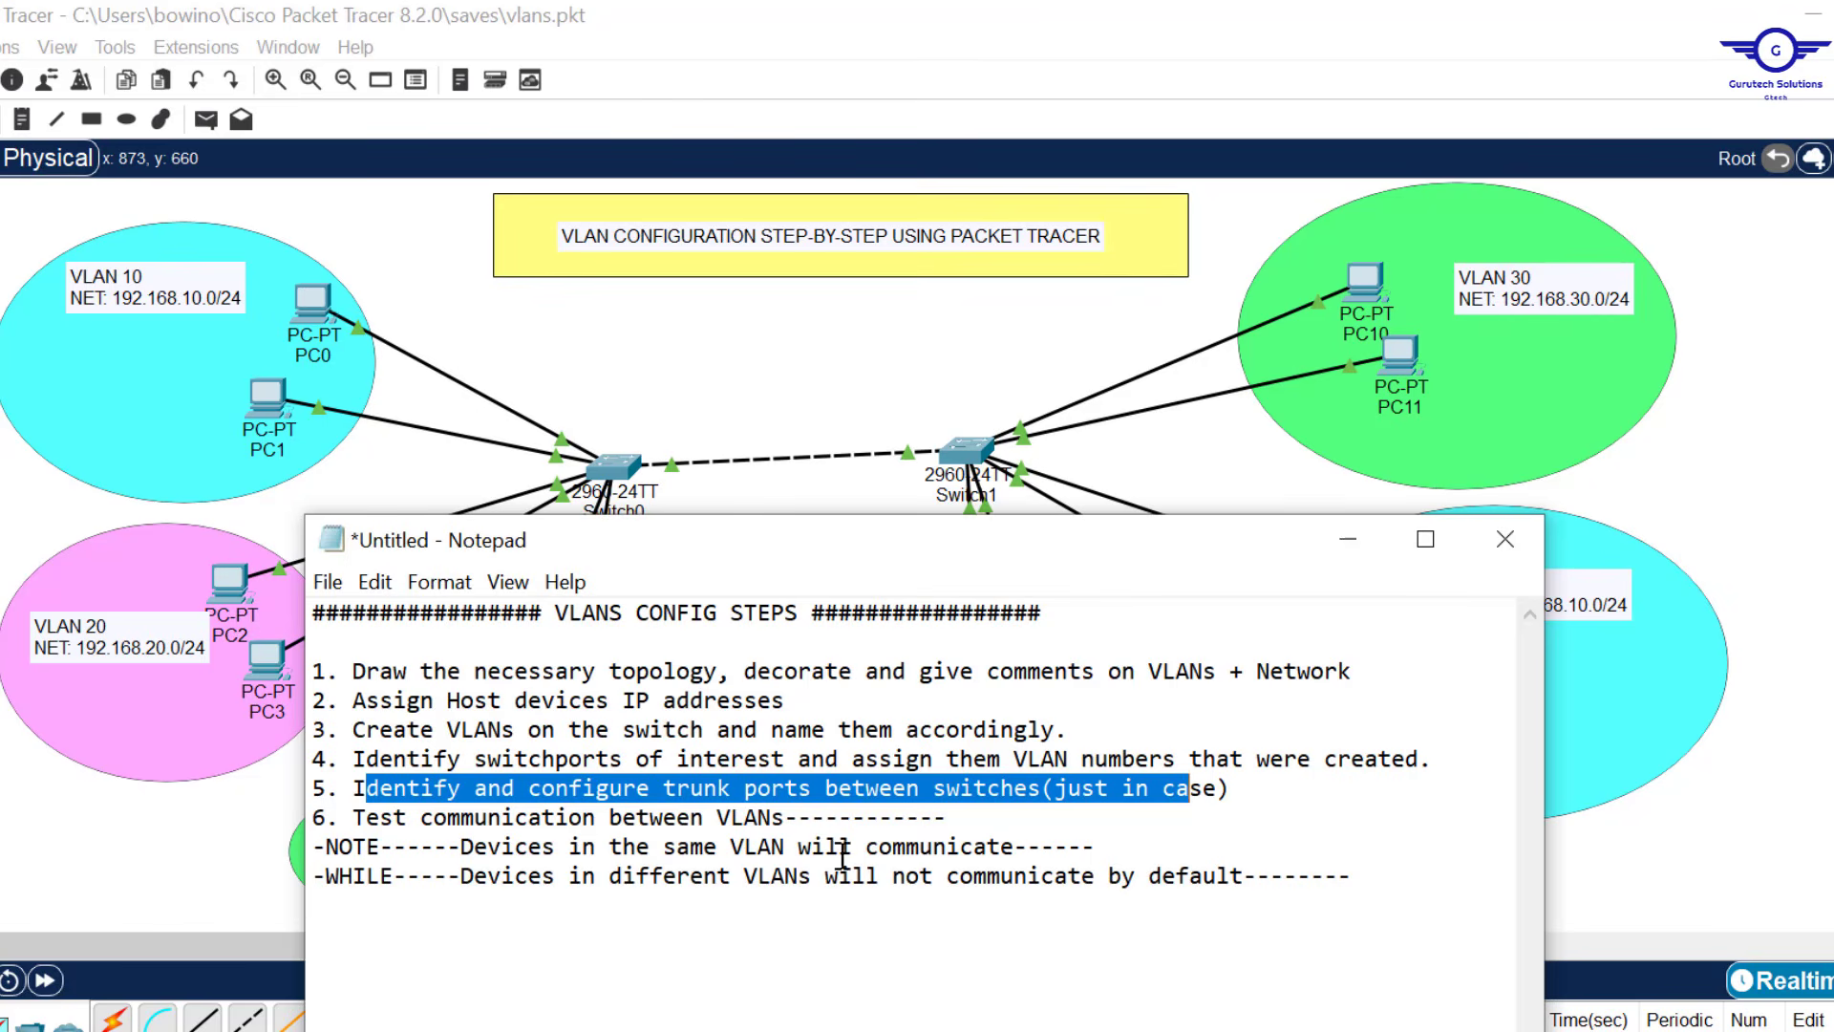
left_click_drag(865, 558, 842, 447)
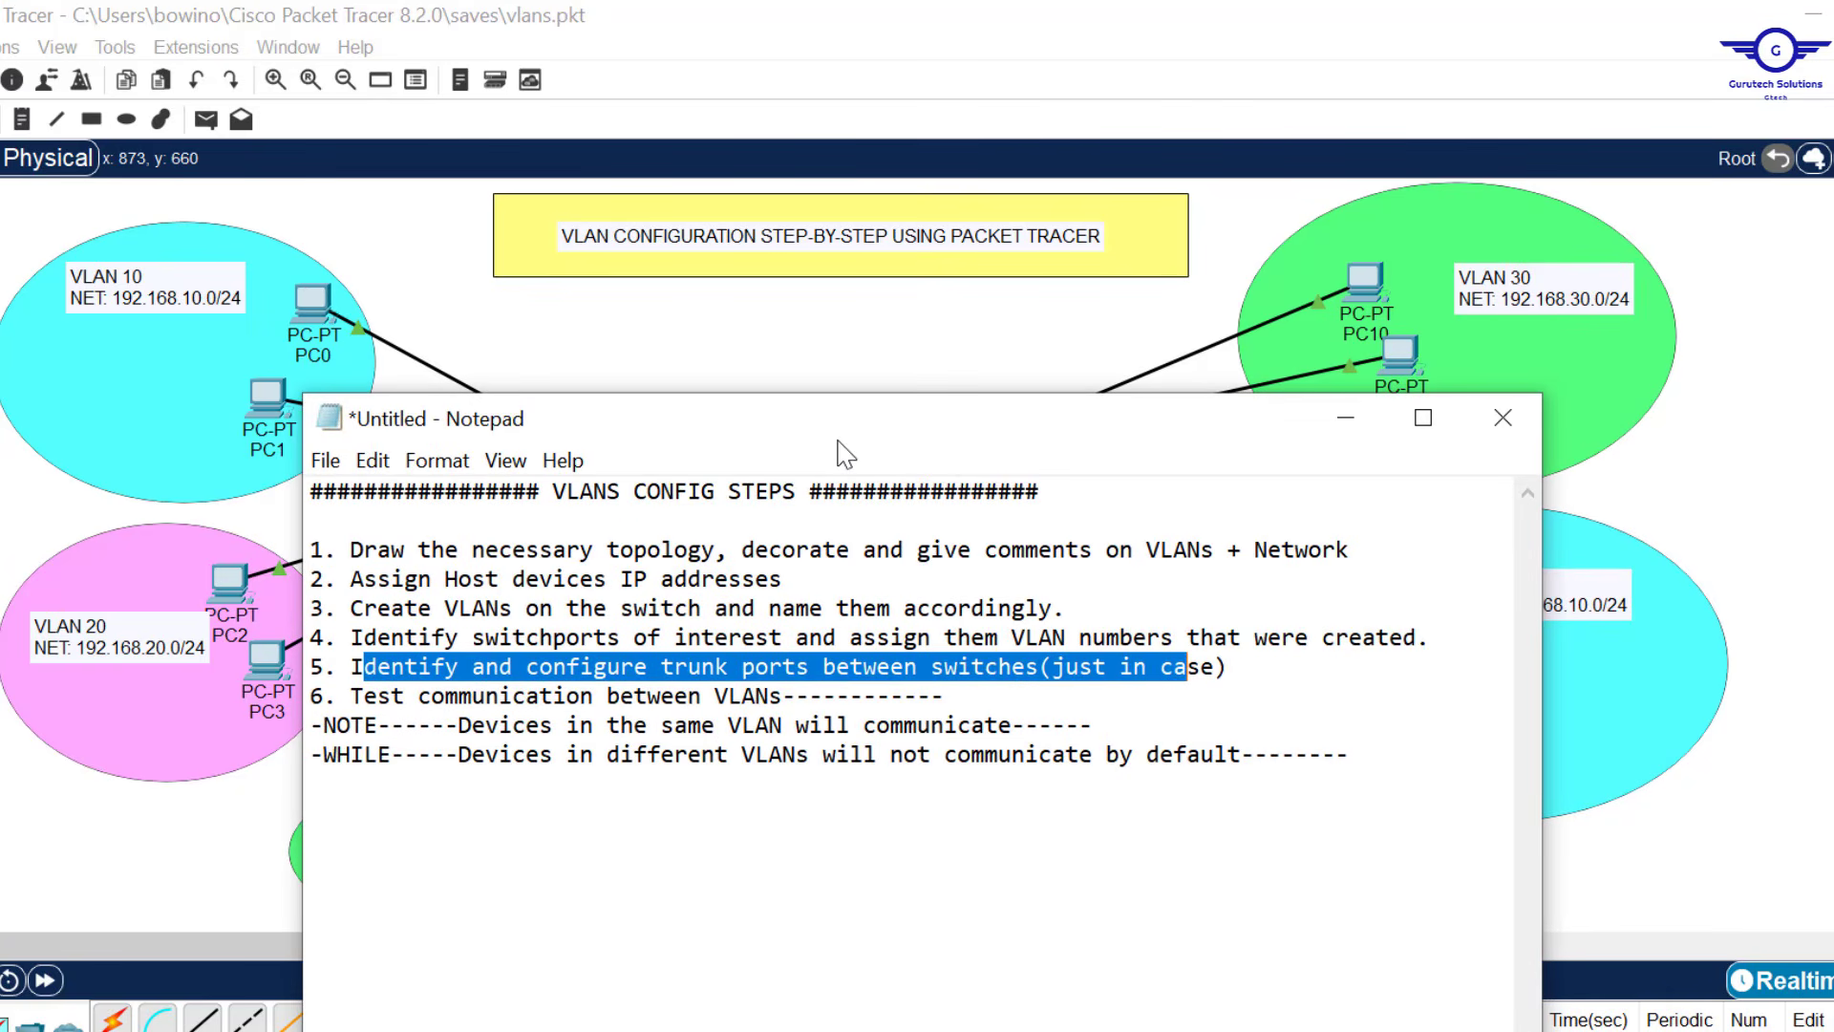
Switch to the CCNA Networking Training Benchmark in Google Sheets and fill the VLANs cell under Switching Technologies with yellow.
left_click(910, 346)
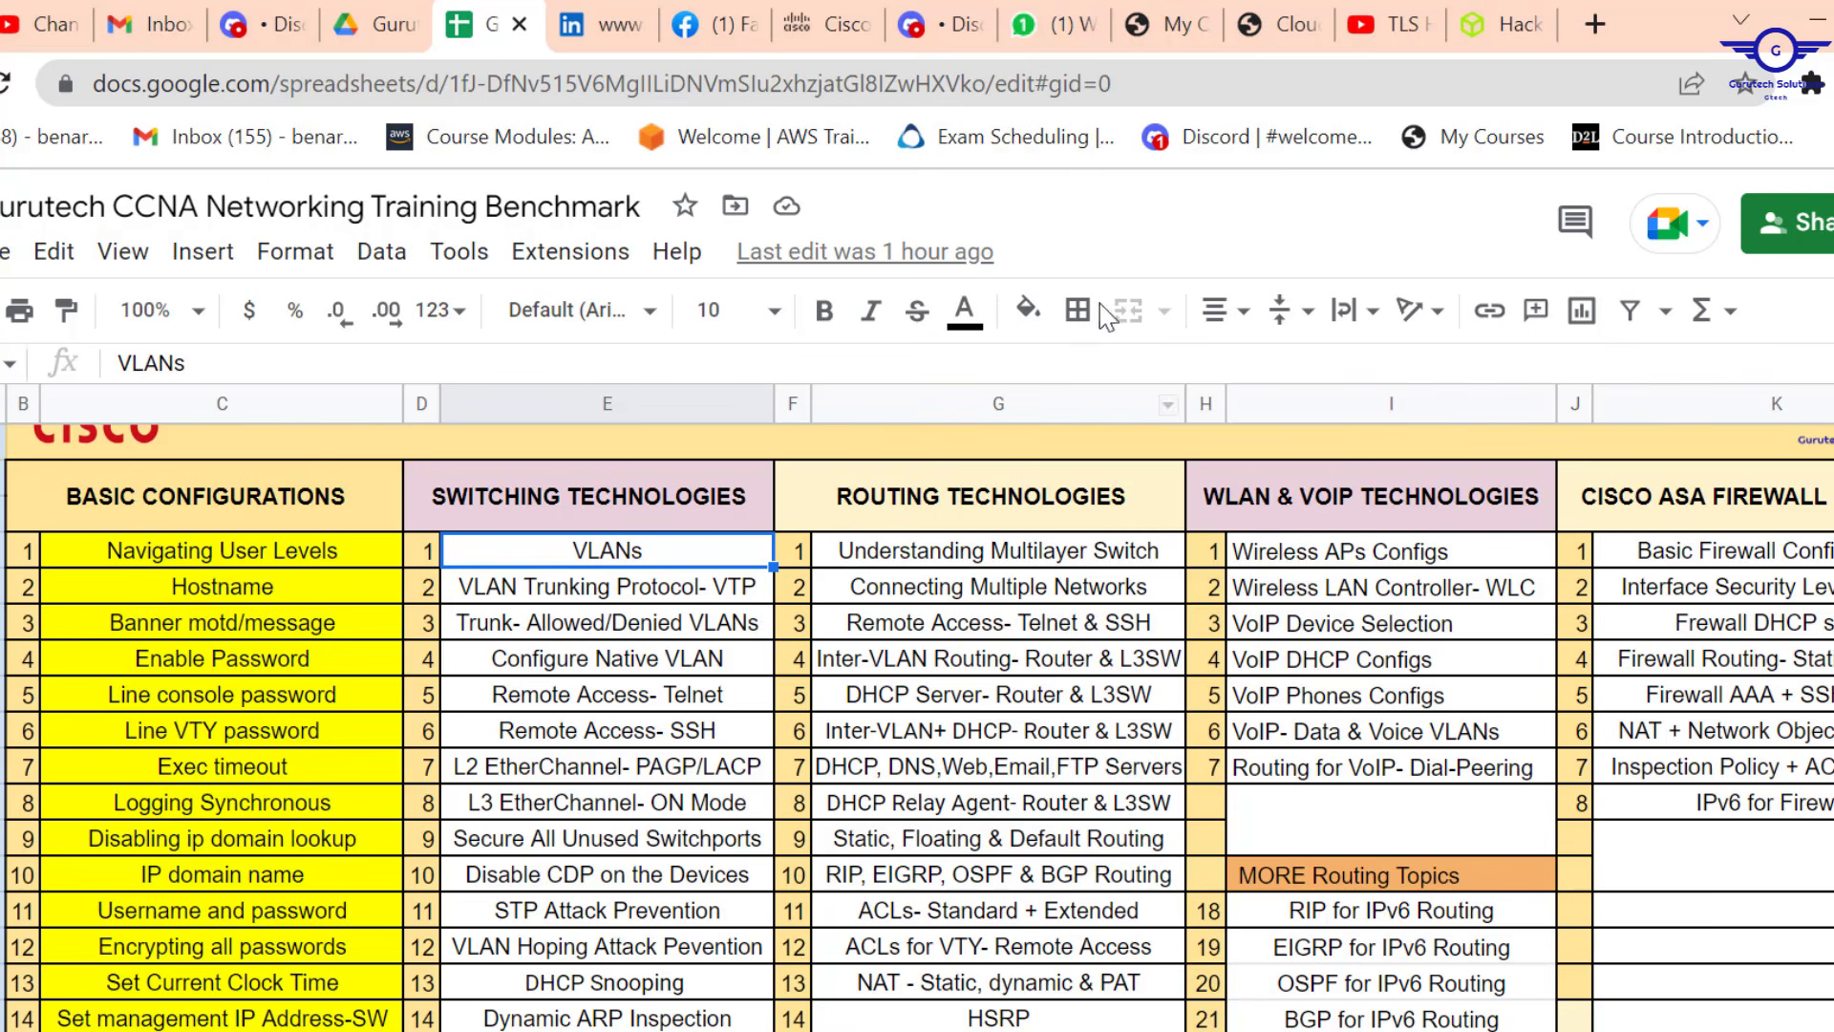
left_click(1030, 315)
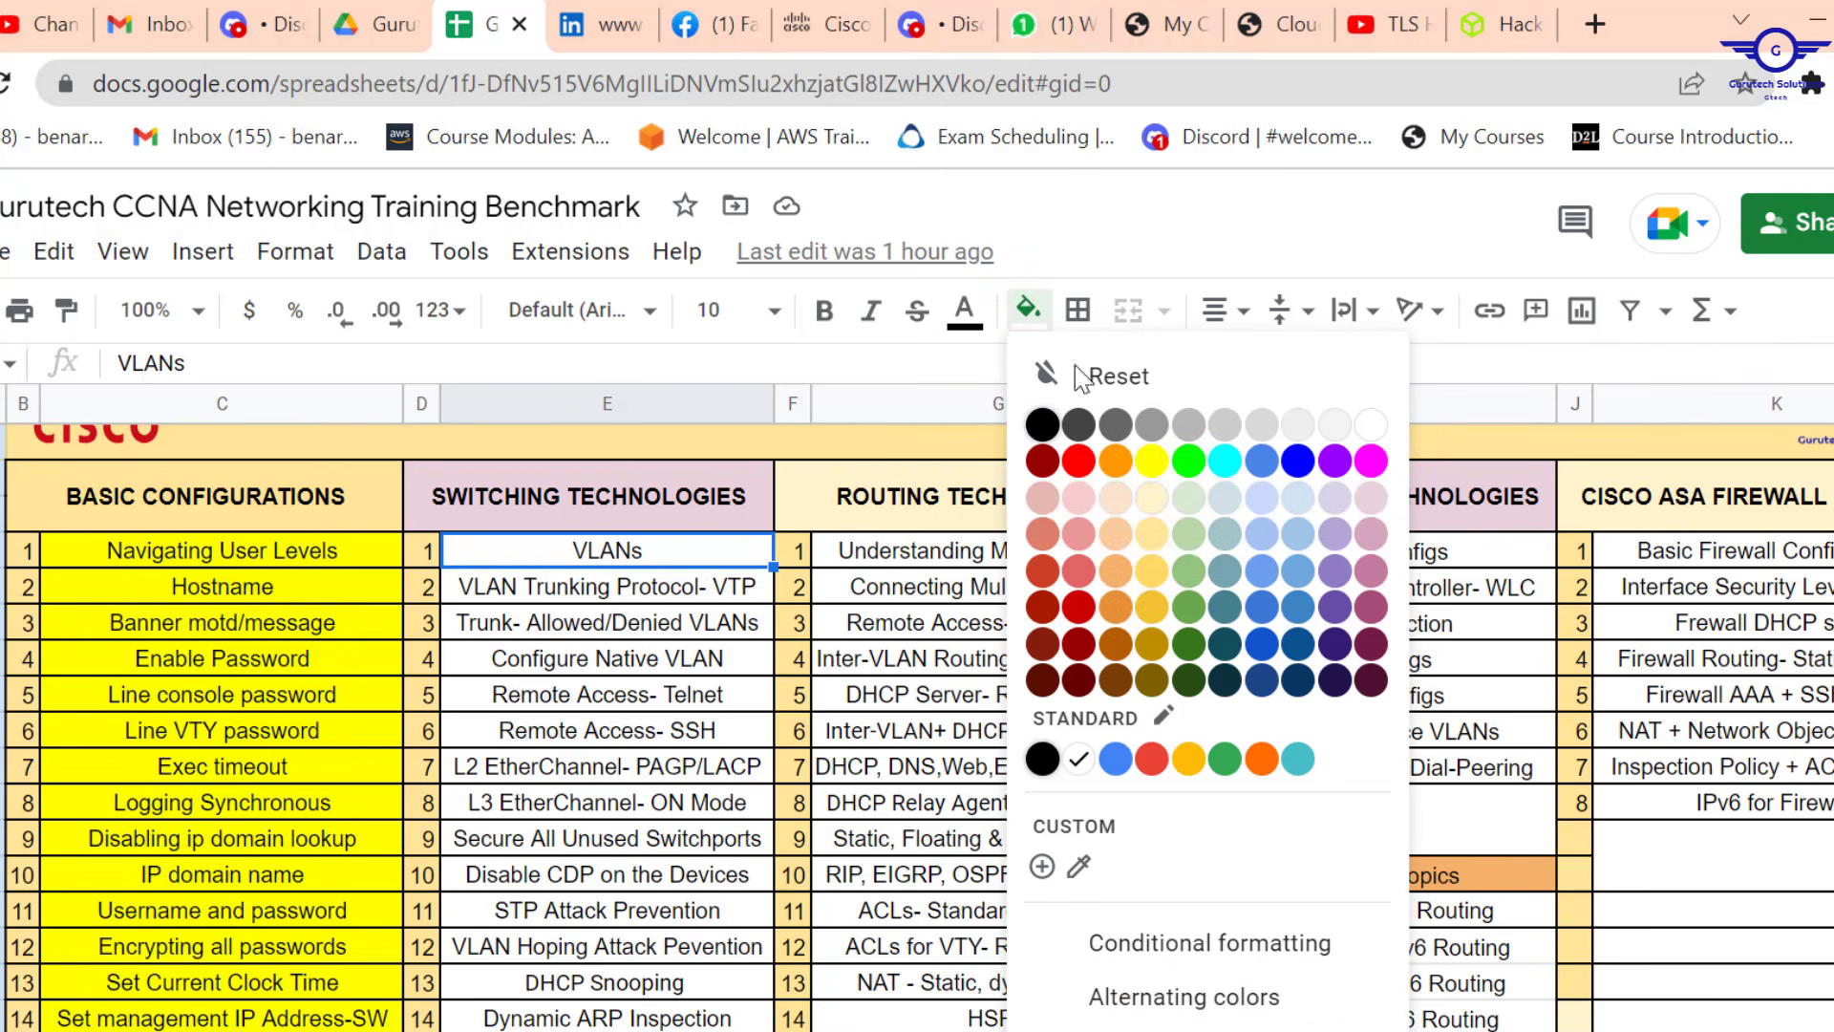
left_click(1153, 462)
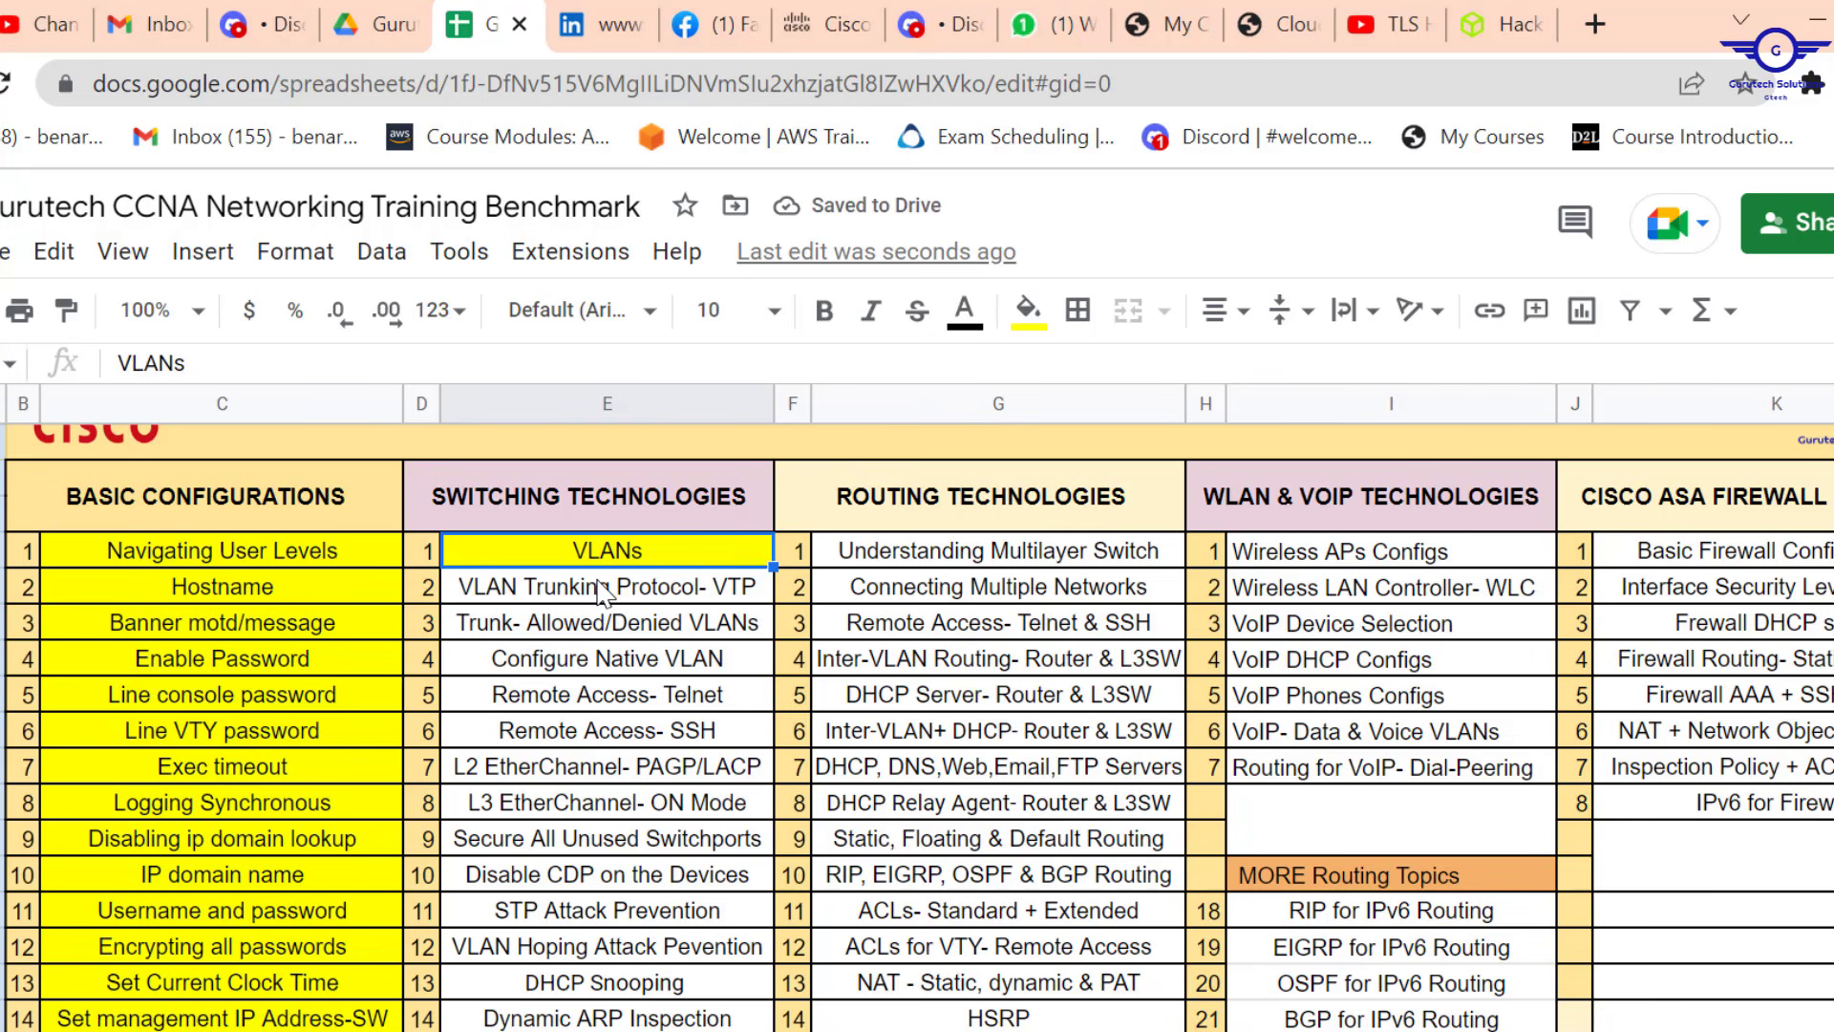
Look over the remaining training topics, from VLAN Trunking Protocol to IPv6 for Firewall, and return to Packet Tracer.
left_click(602, 591)
left_click(541, 624)
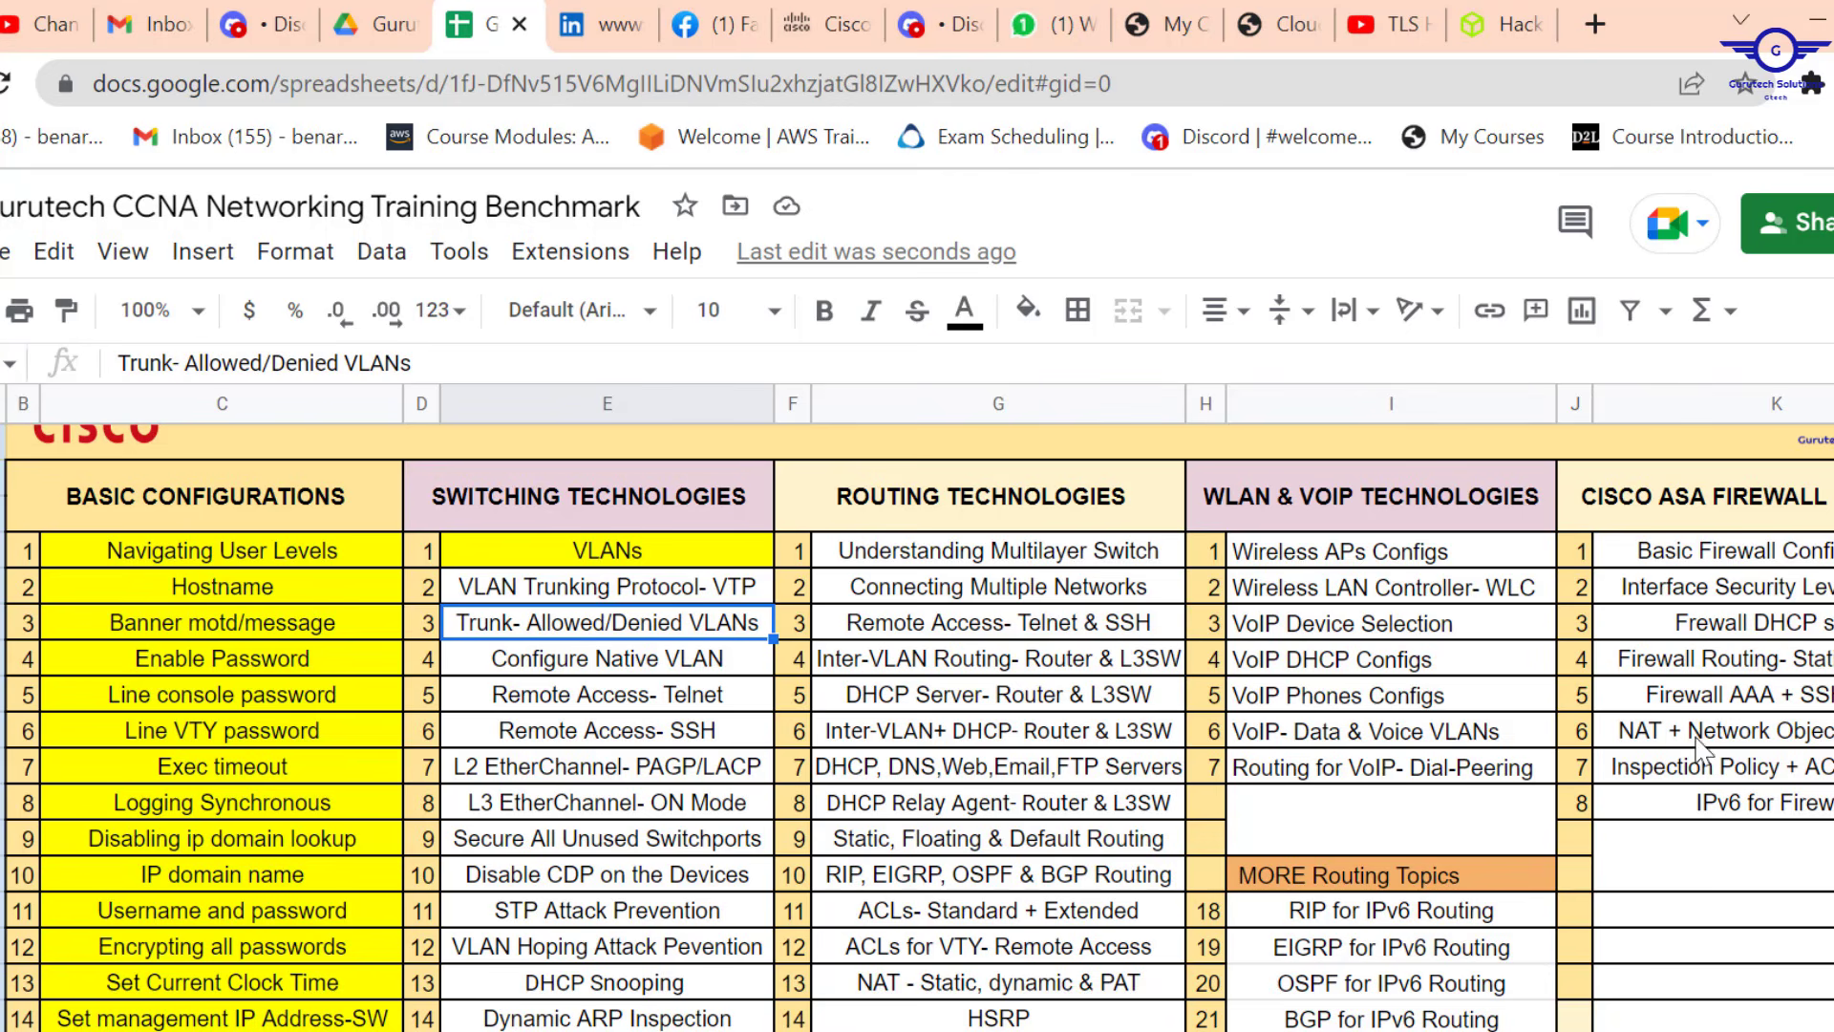
left_click(1765, 820)
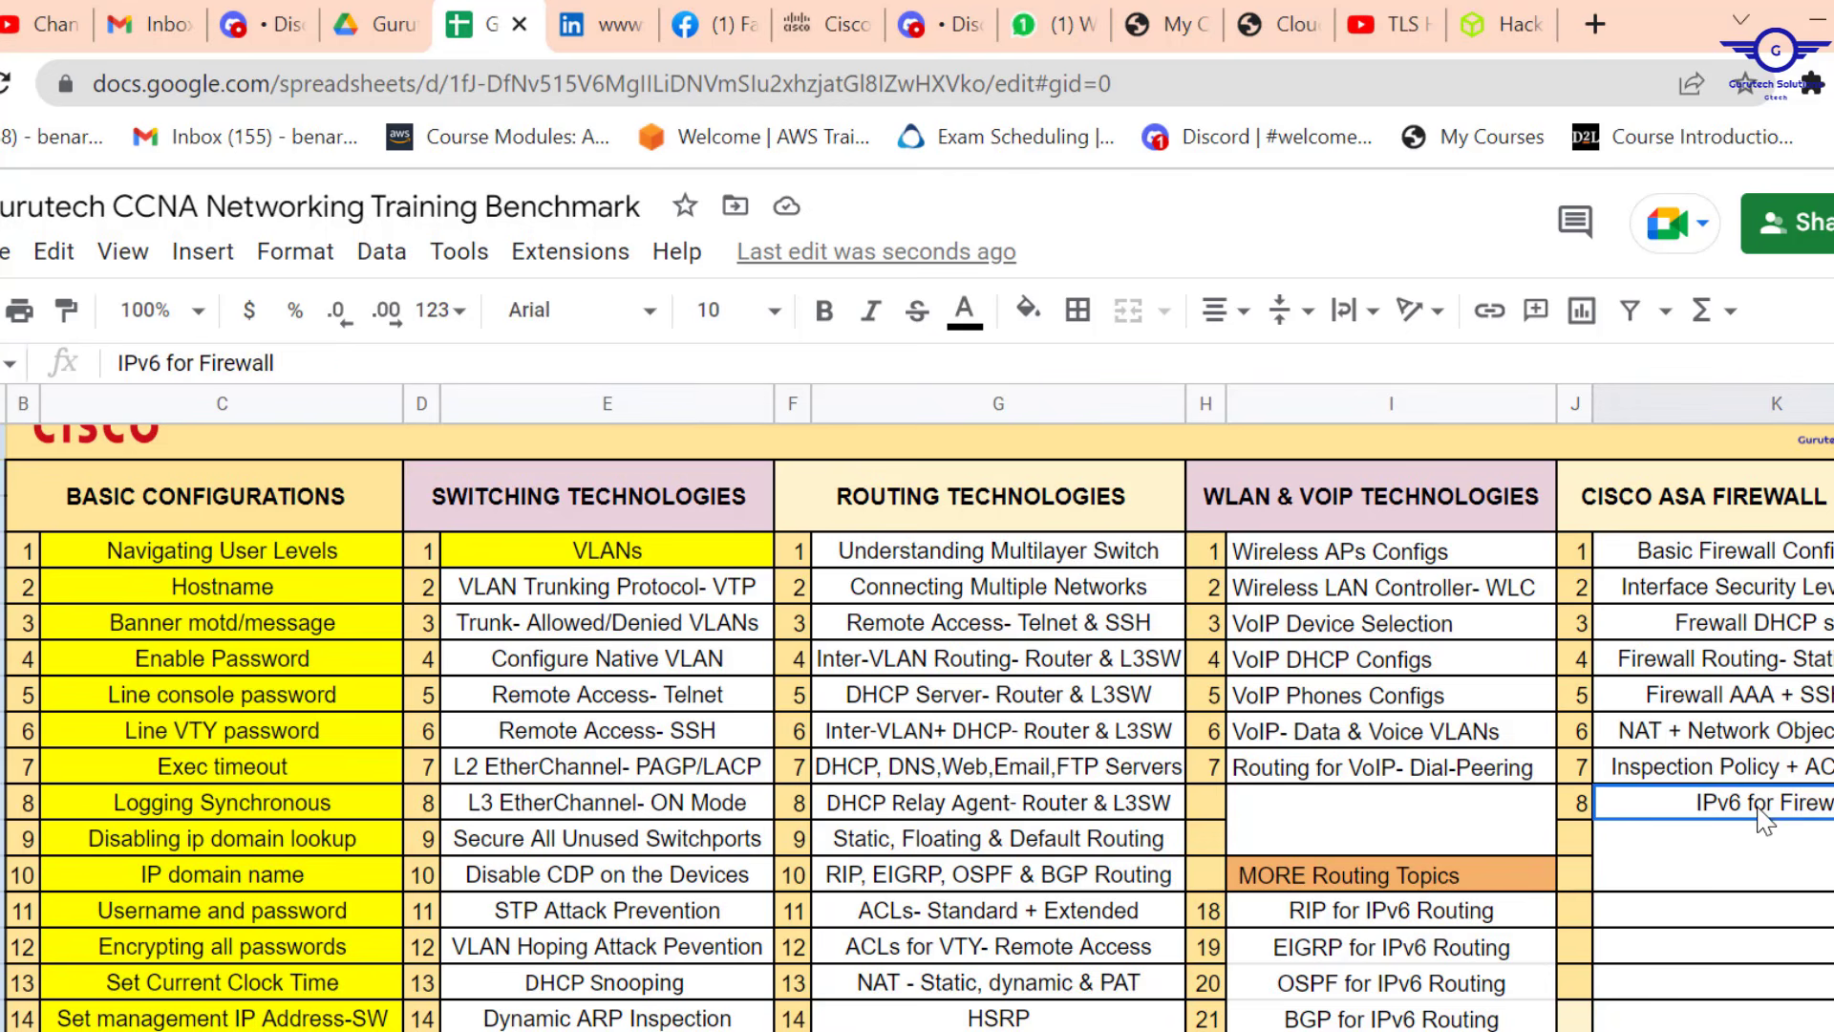
left_click(1820, 20)
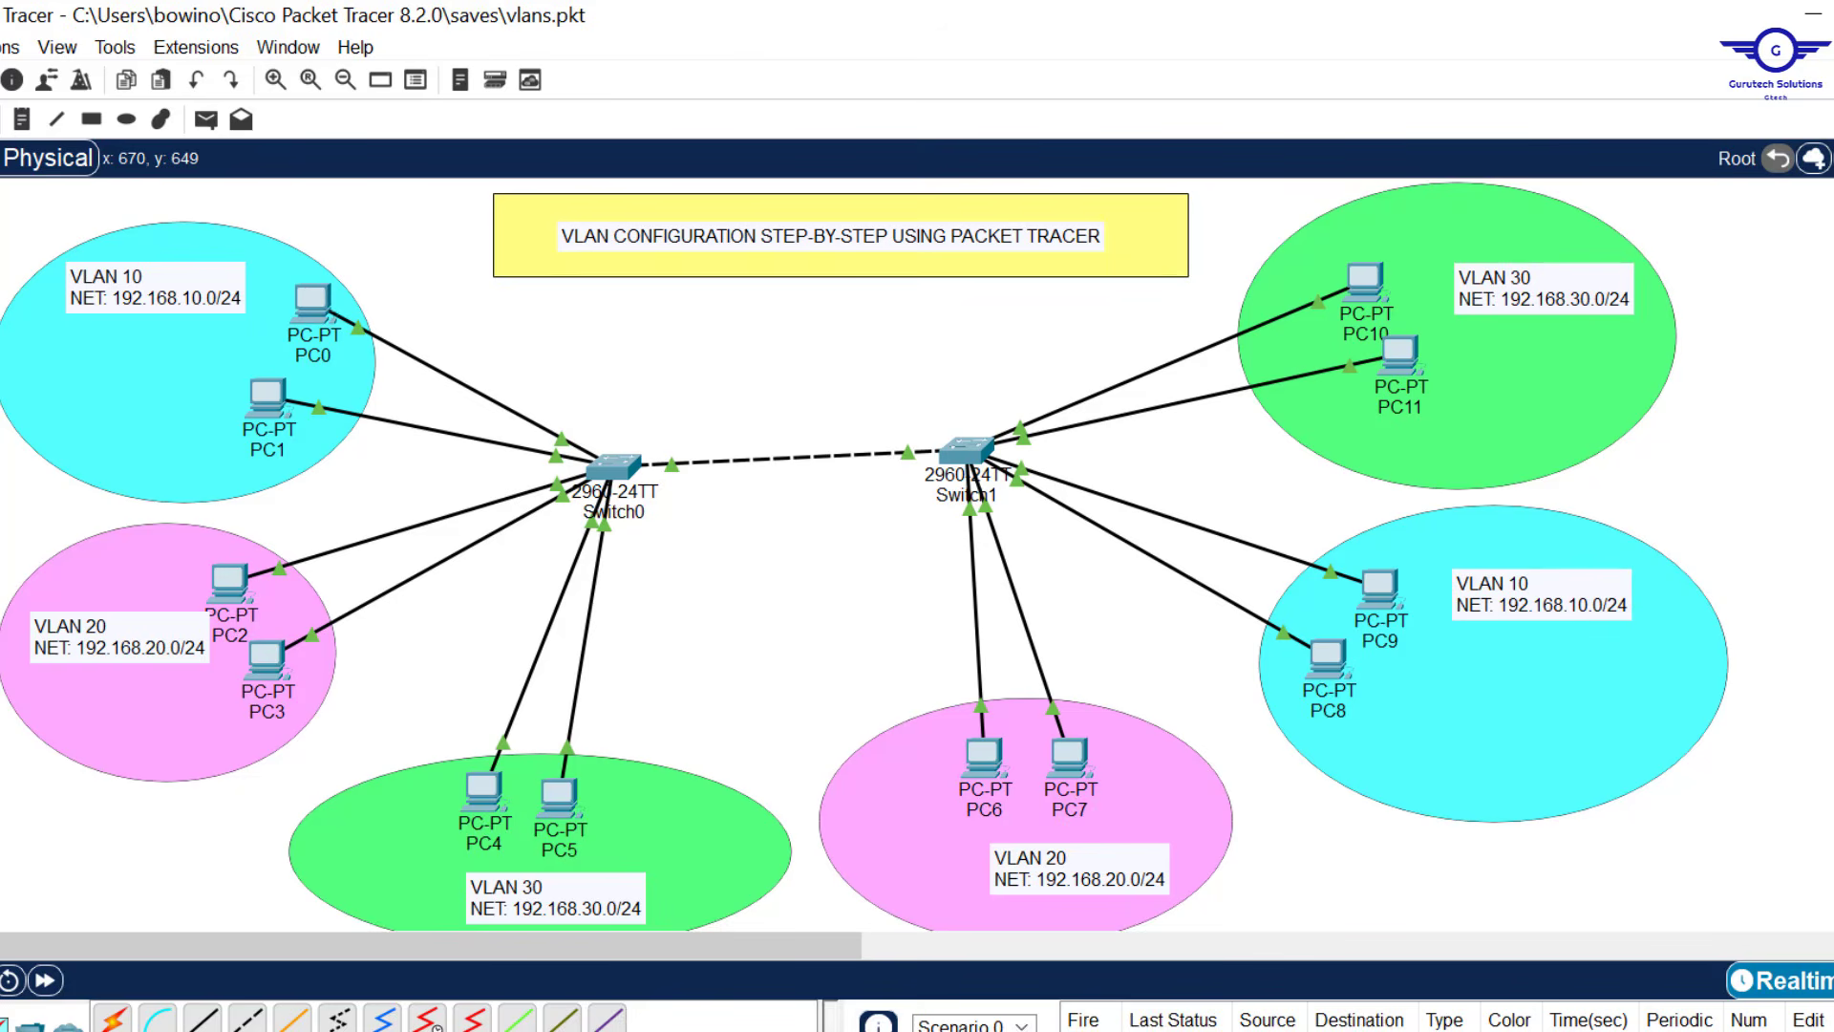
key("alt+Tab")
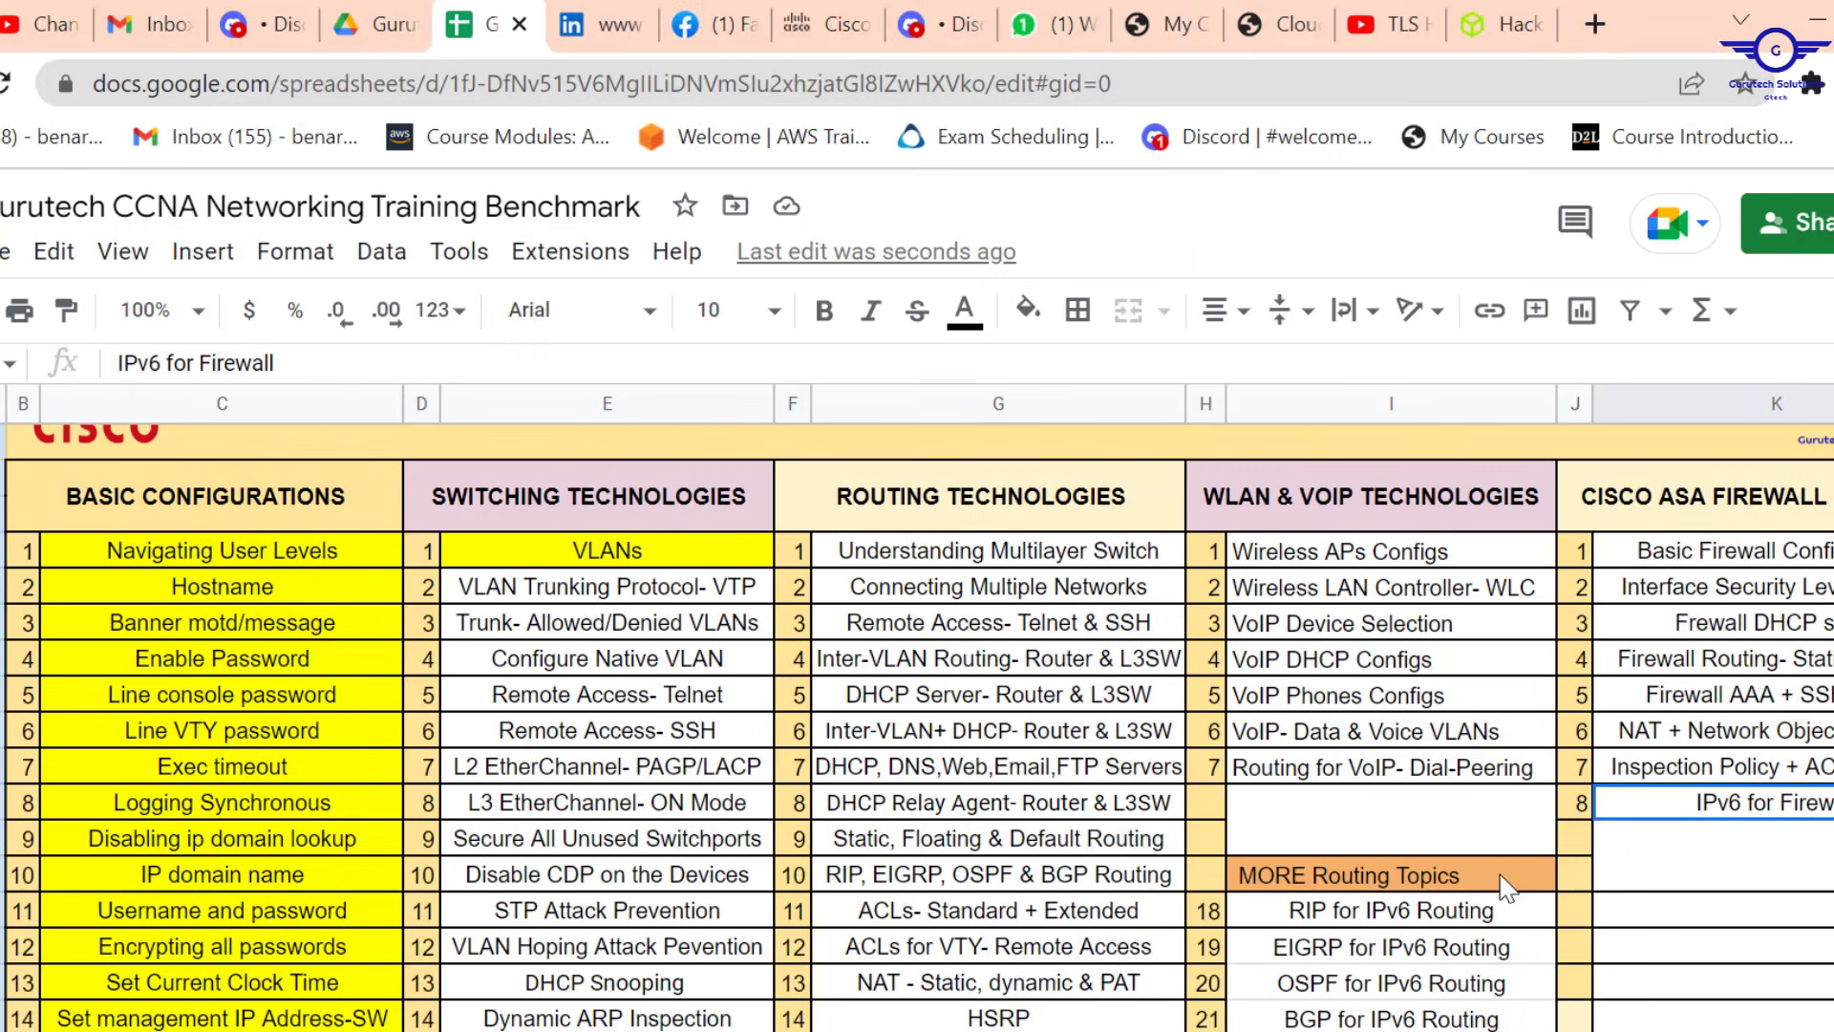
key("alt+Tab")
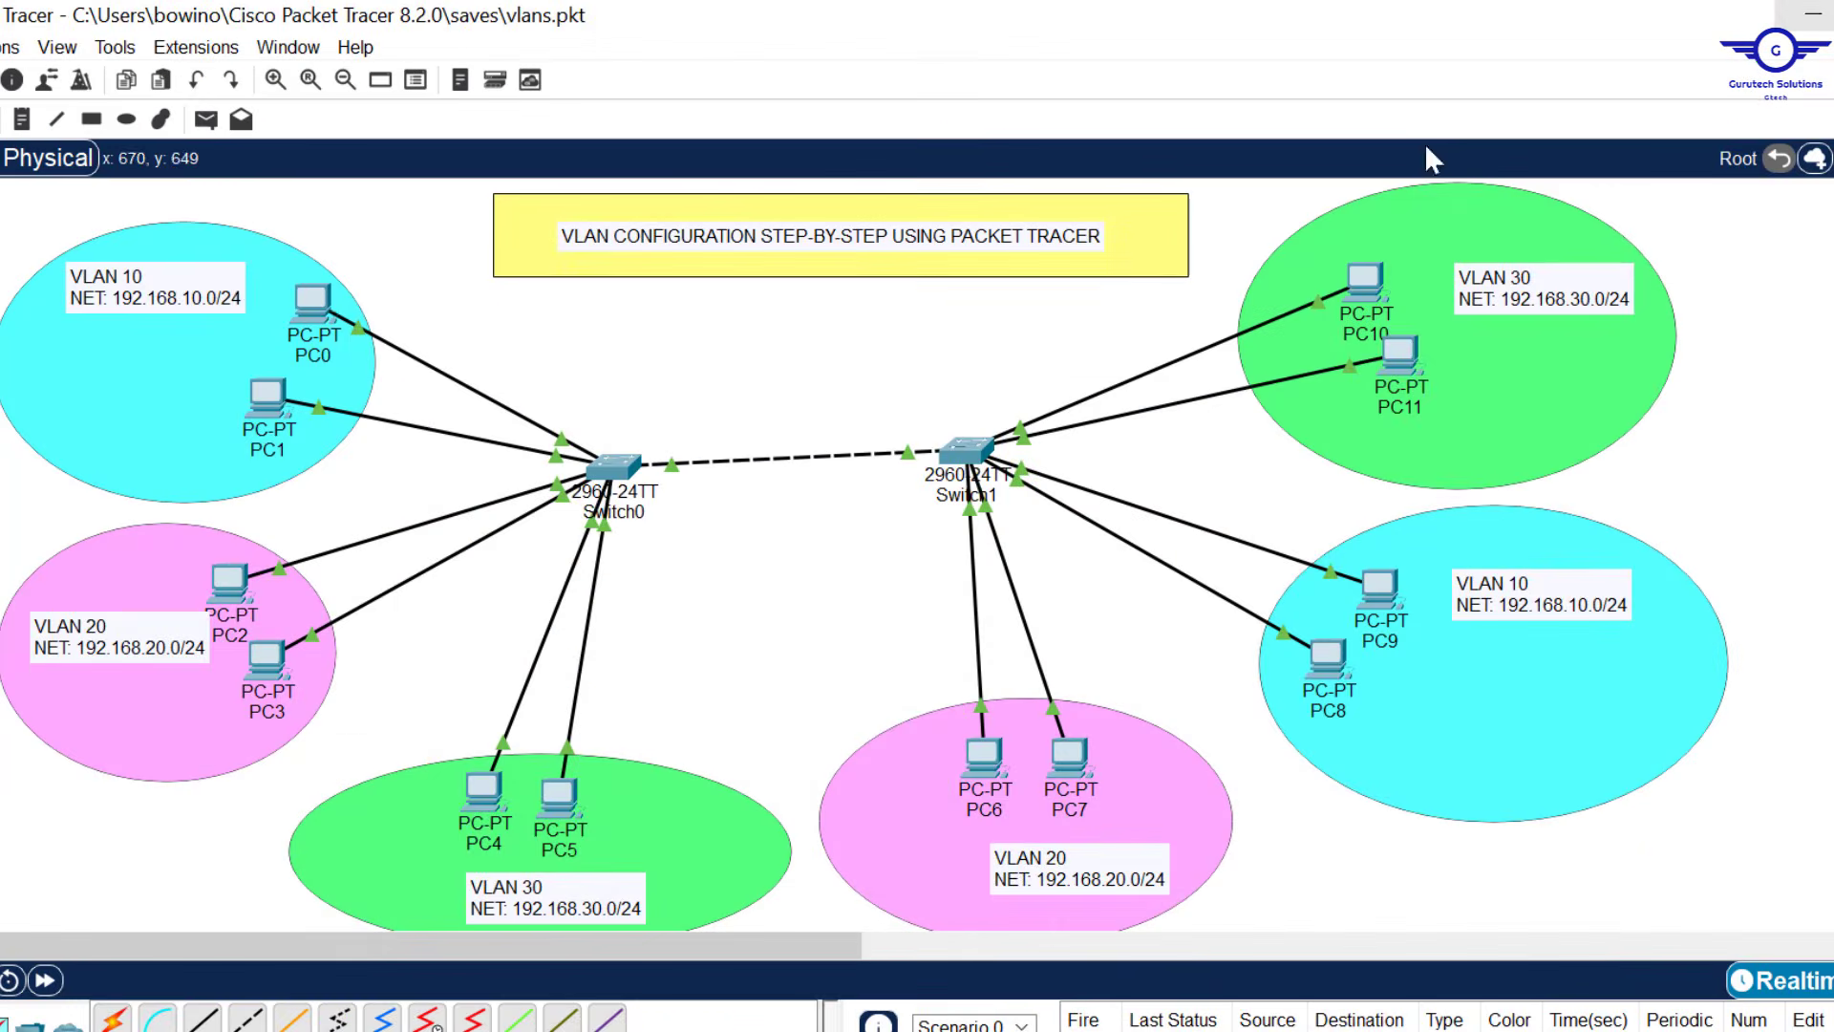